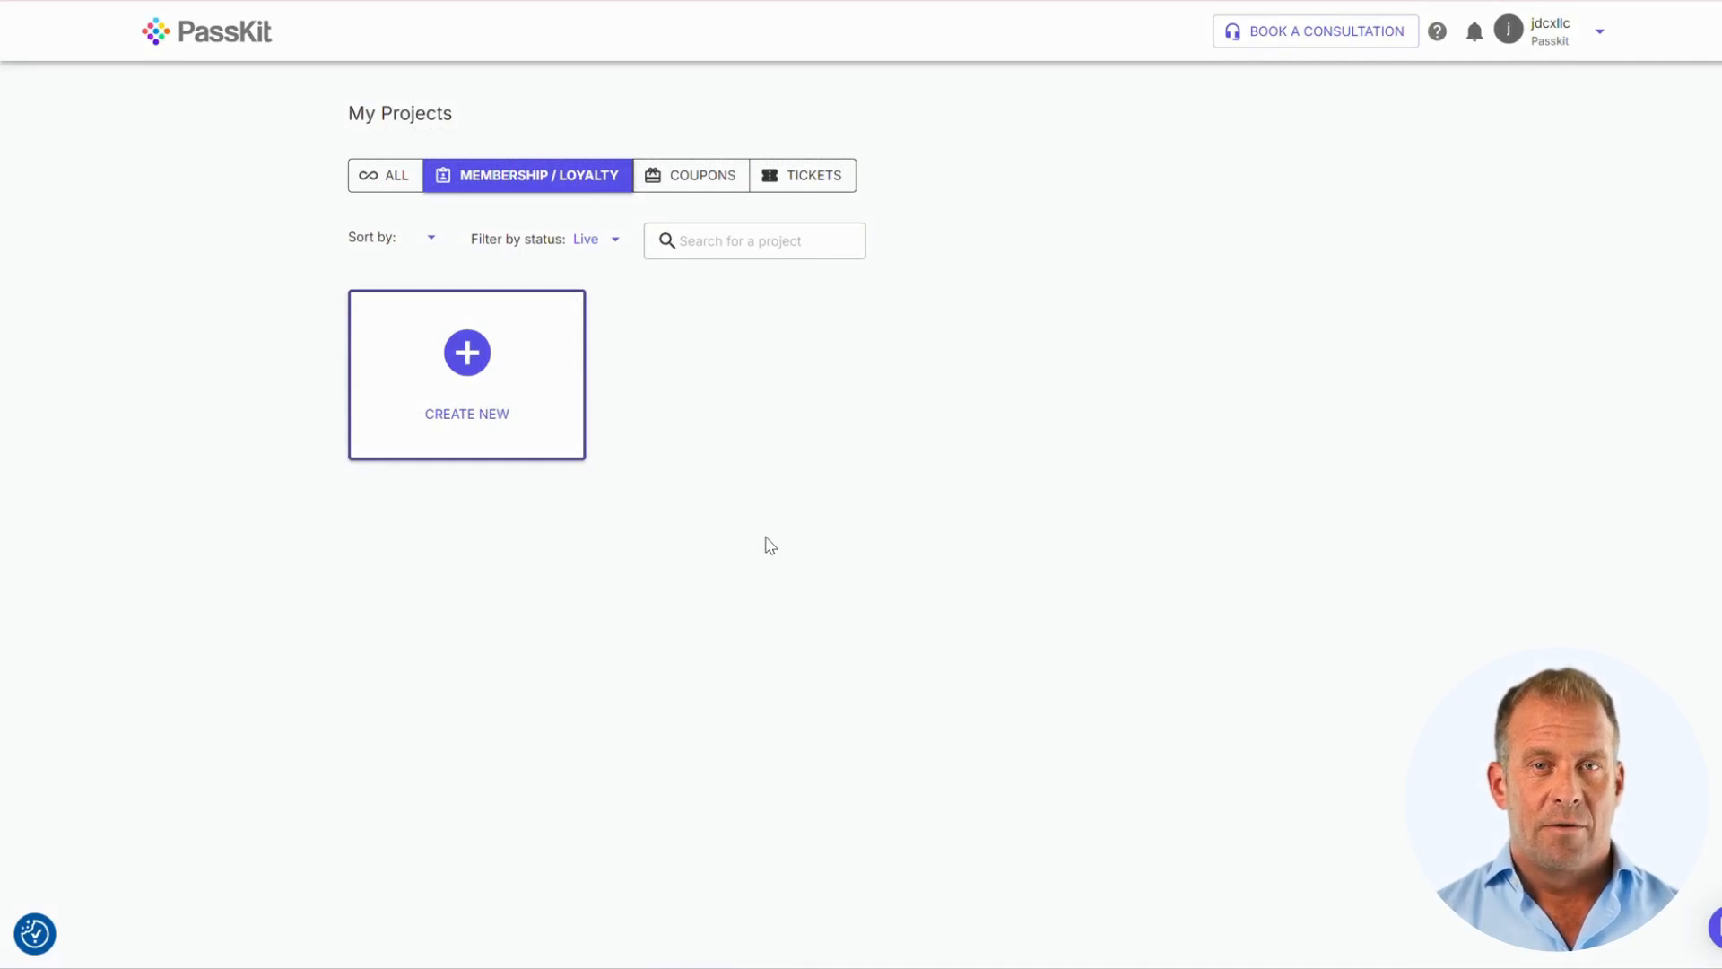
Start a new pass project from the Create New card in My Projects
{"action": "left_click", "coordinate": [486, 387]}
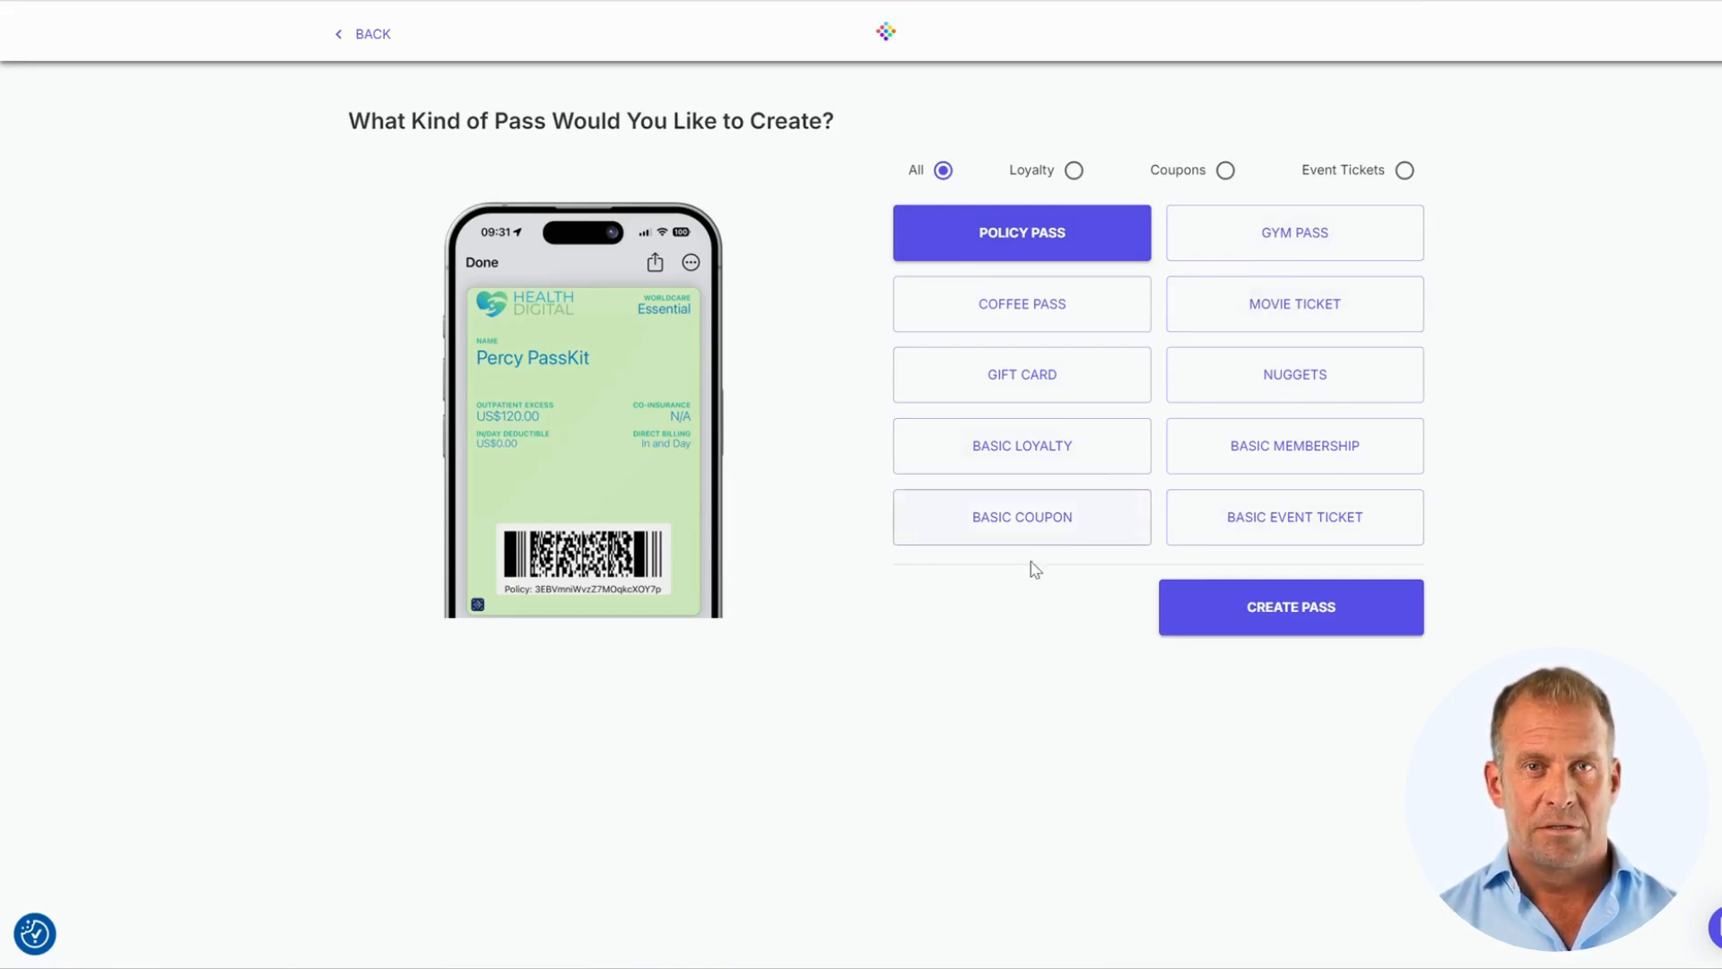
Create a new pass from the Basic Membership template
{"action": "left_click", "coordinate": [1269, 455]}
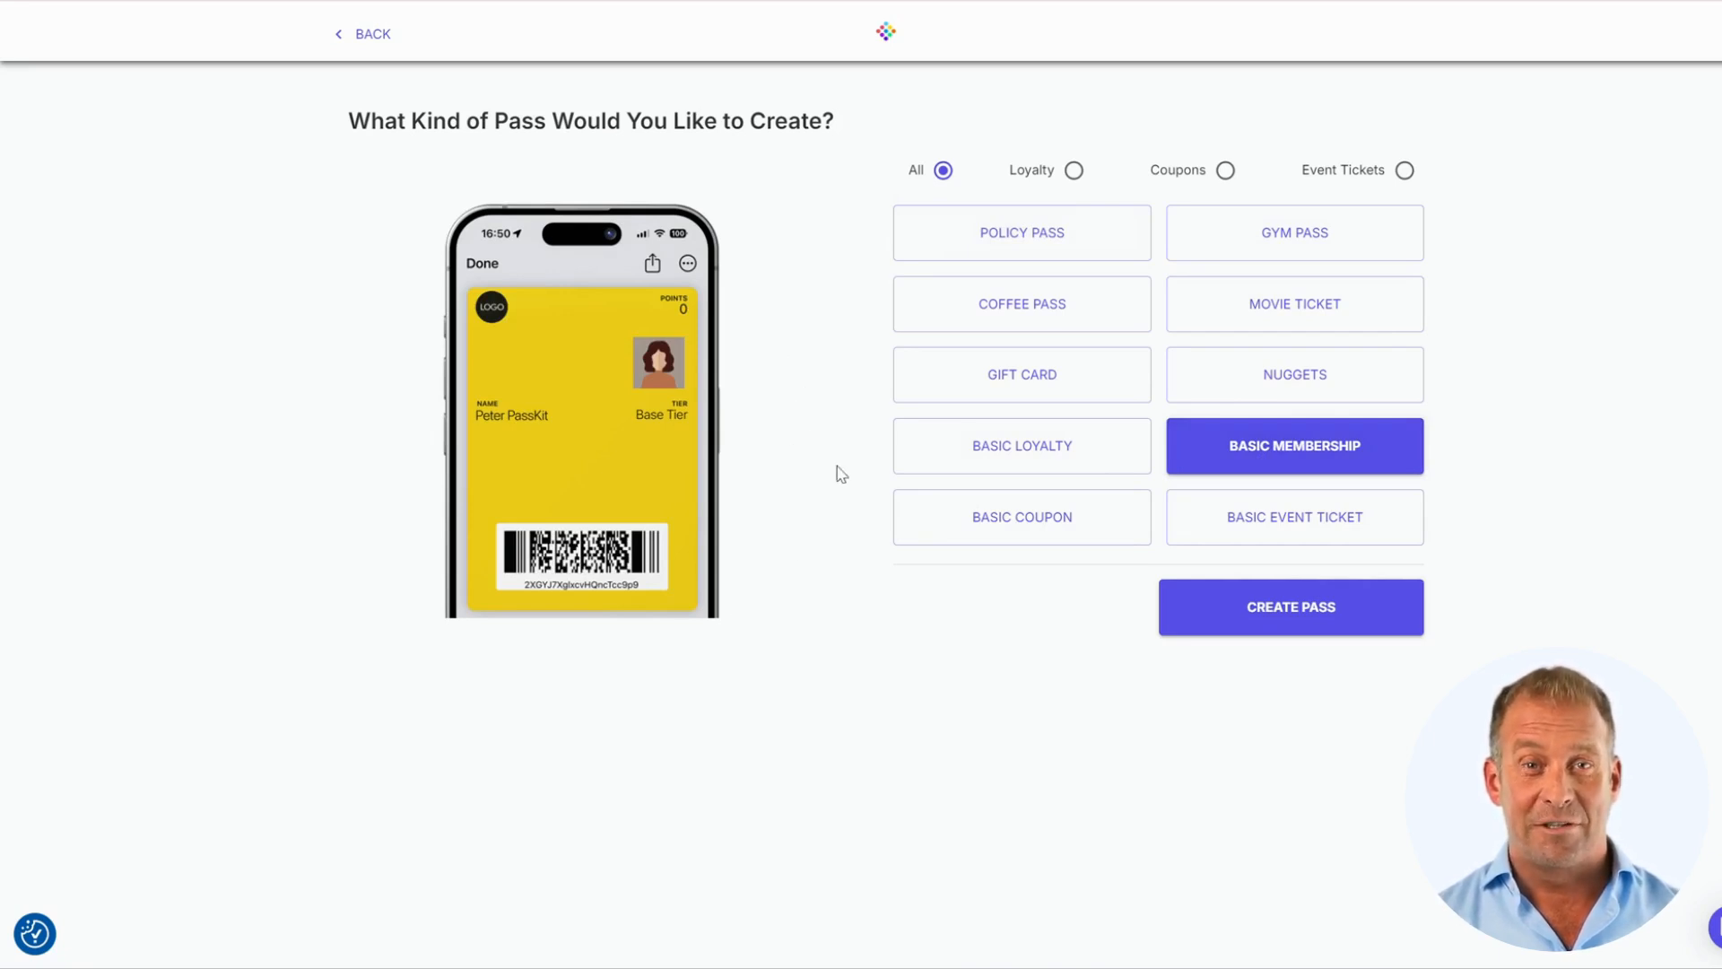
{"action": "left_click", "coordinate": [1273, 615]}
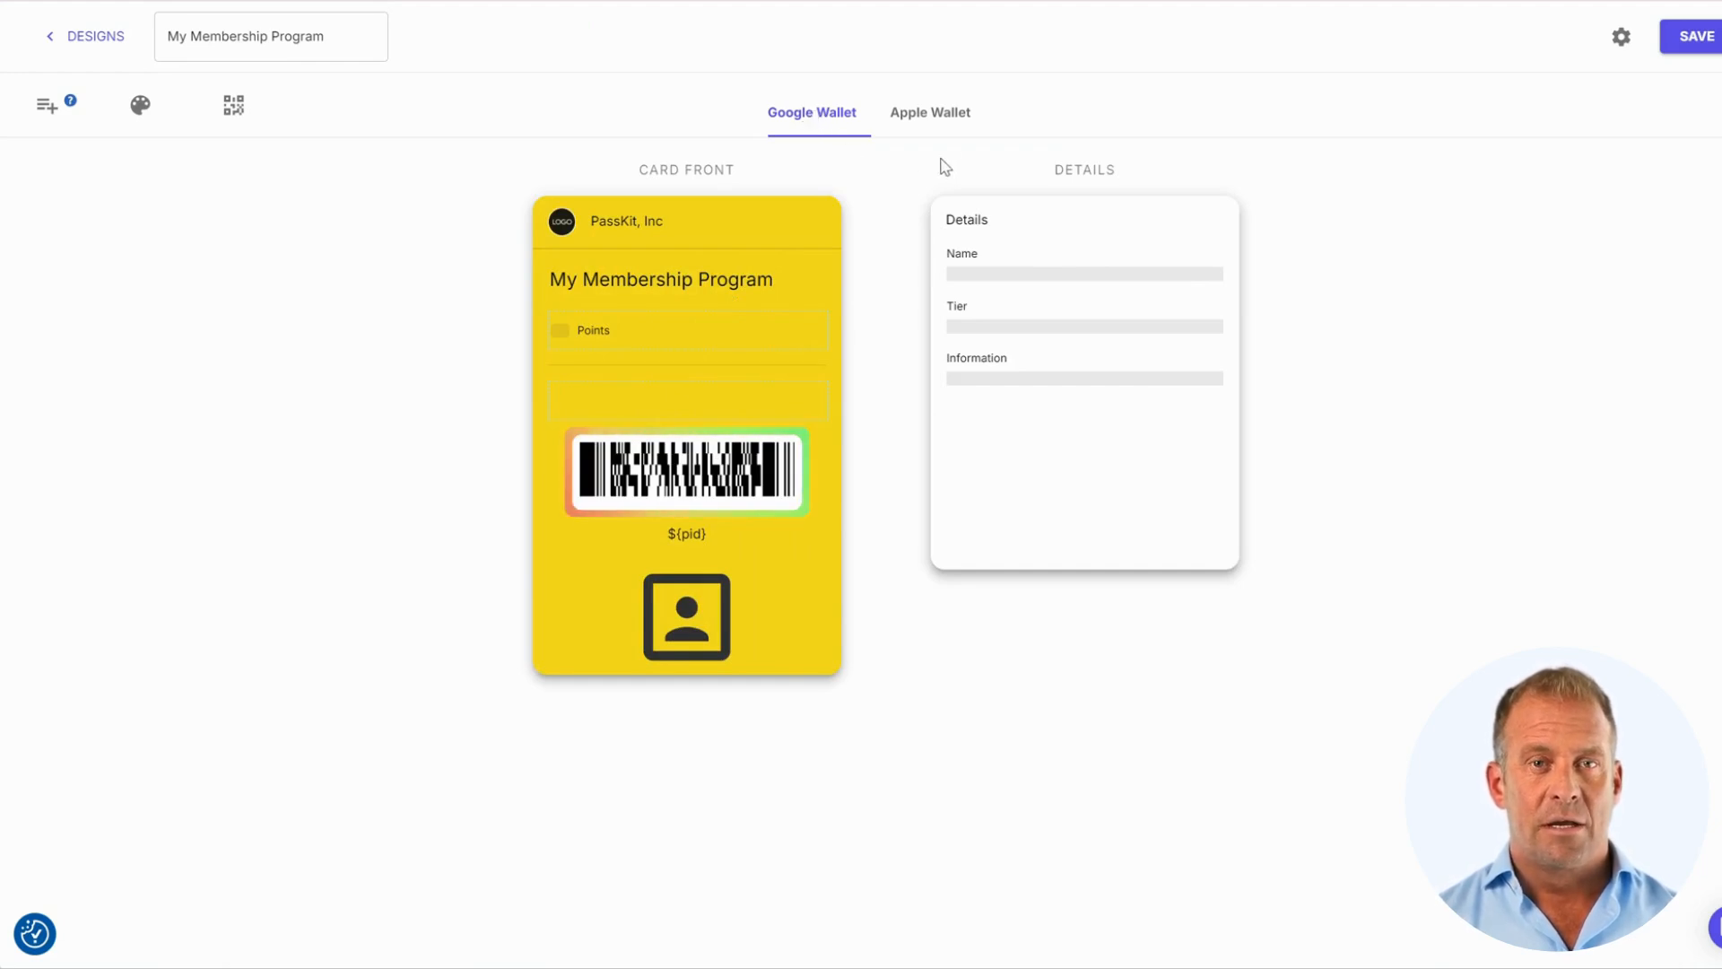
Switch the preview to Apple Wallet and expand the in-pass, custom, present and advanced field lists
{"action": "left_click", "coordinate": [931, 117]}
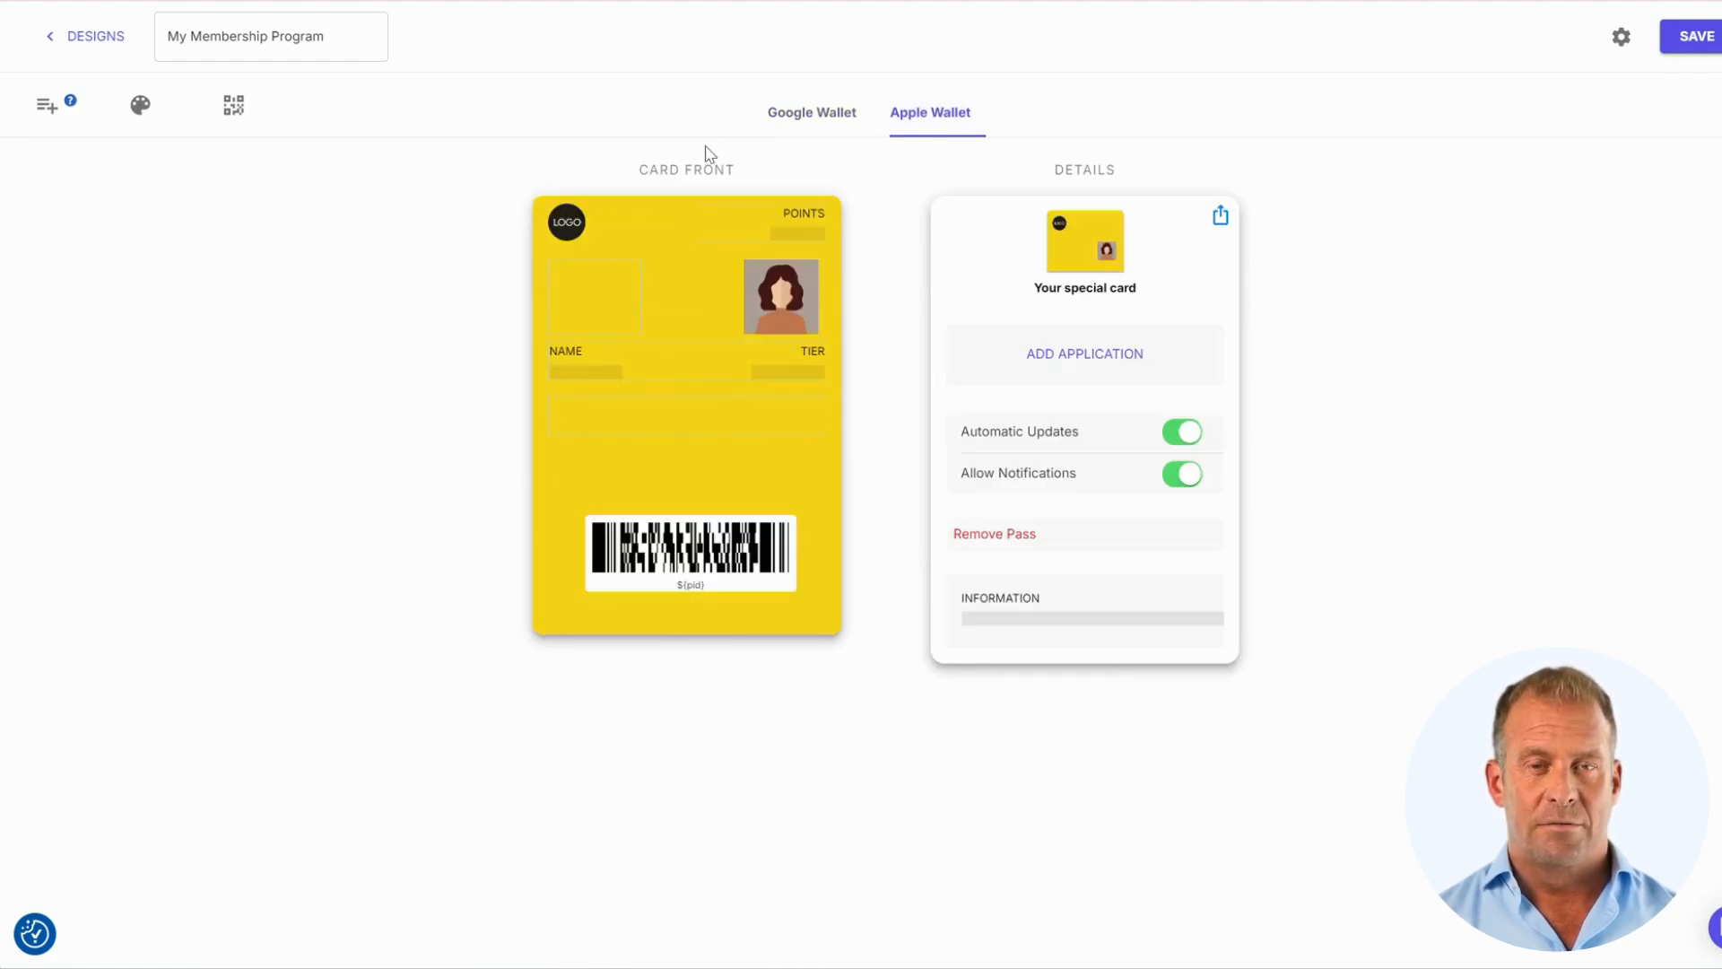
{"action": "left_click", "coordinate": [47, 110]}
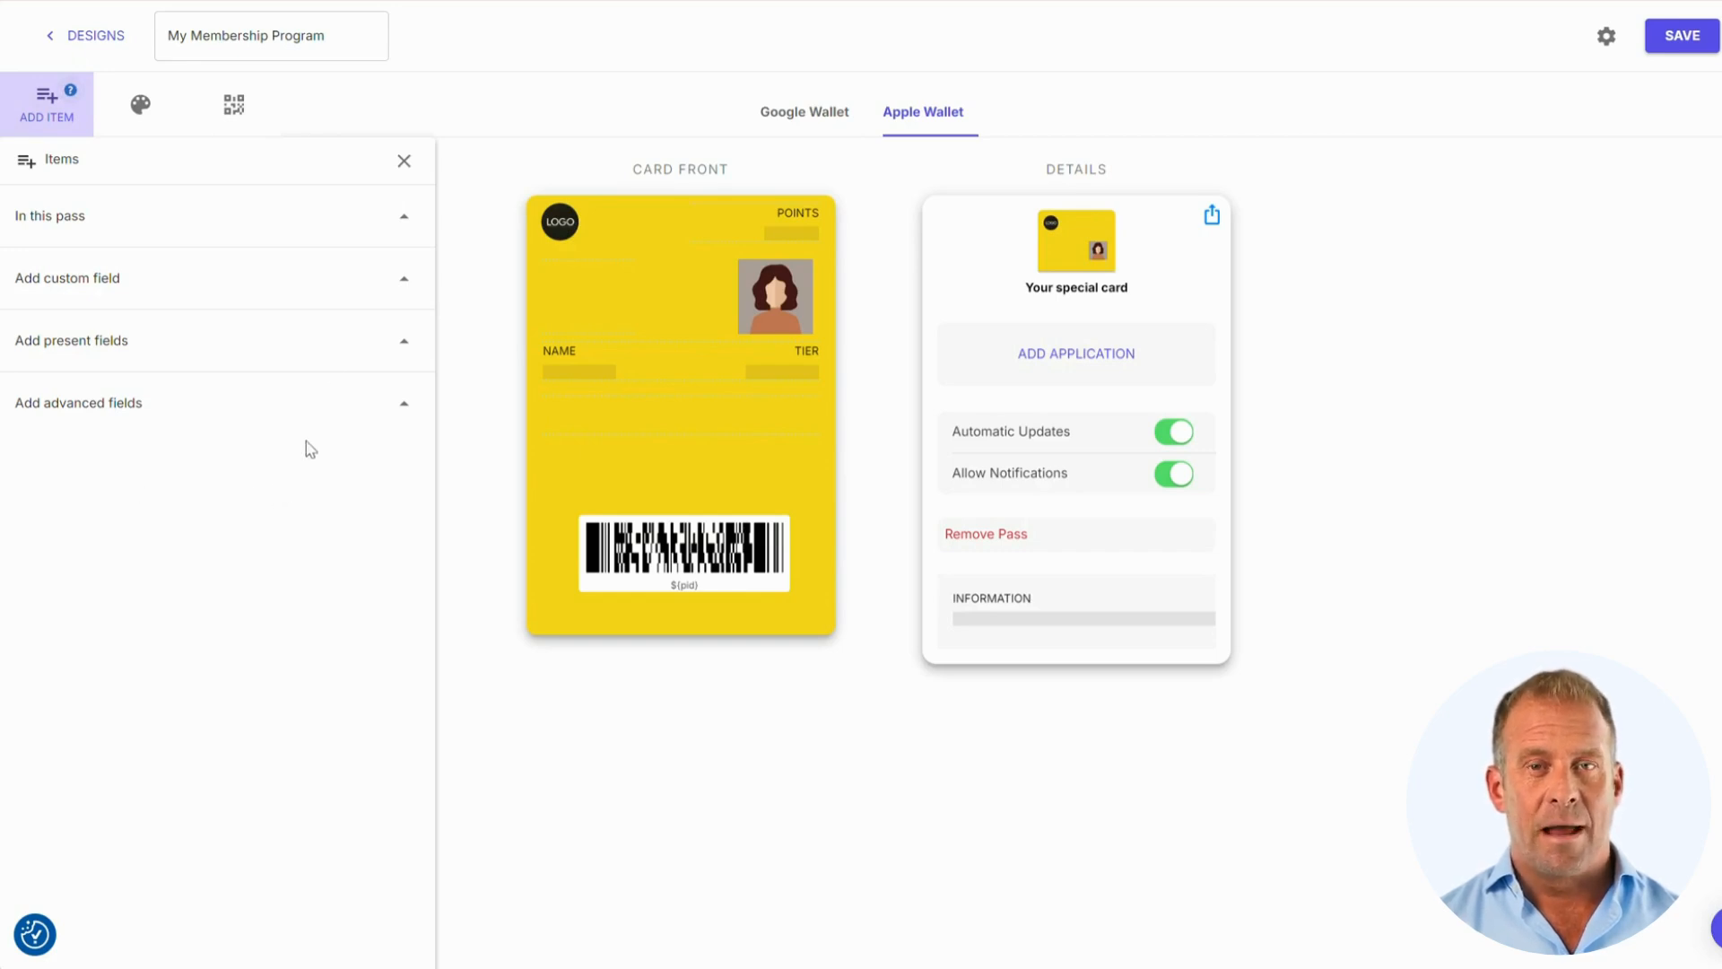
{"action": "left_click", "coordinate": [408, 220]}
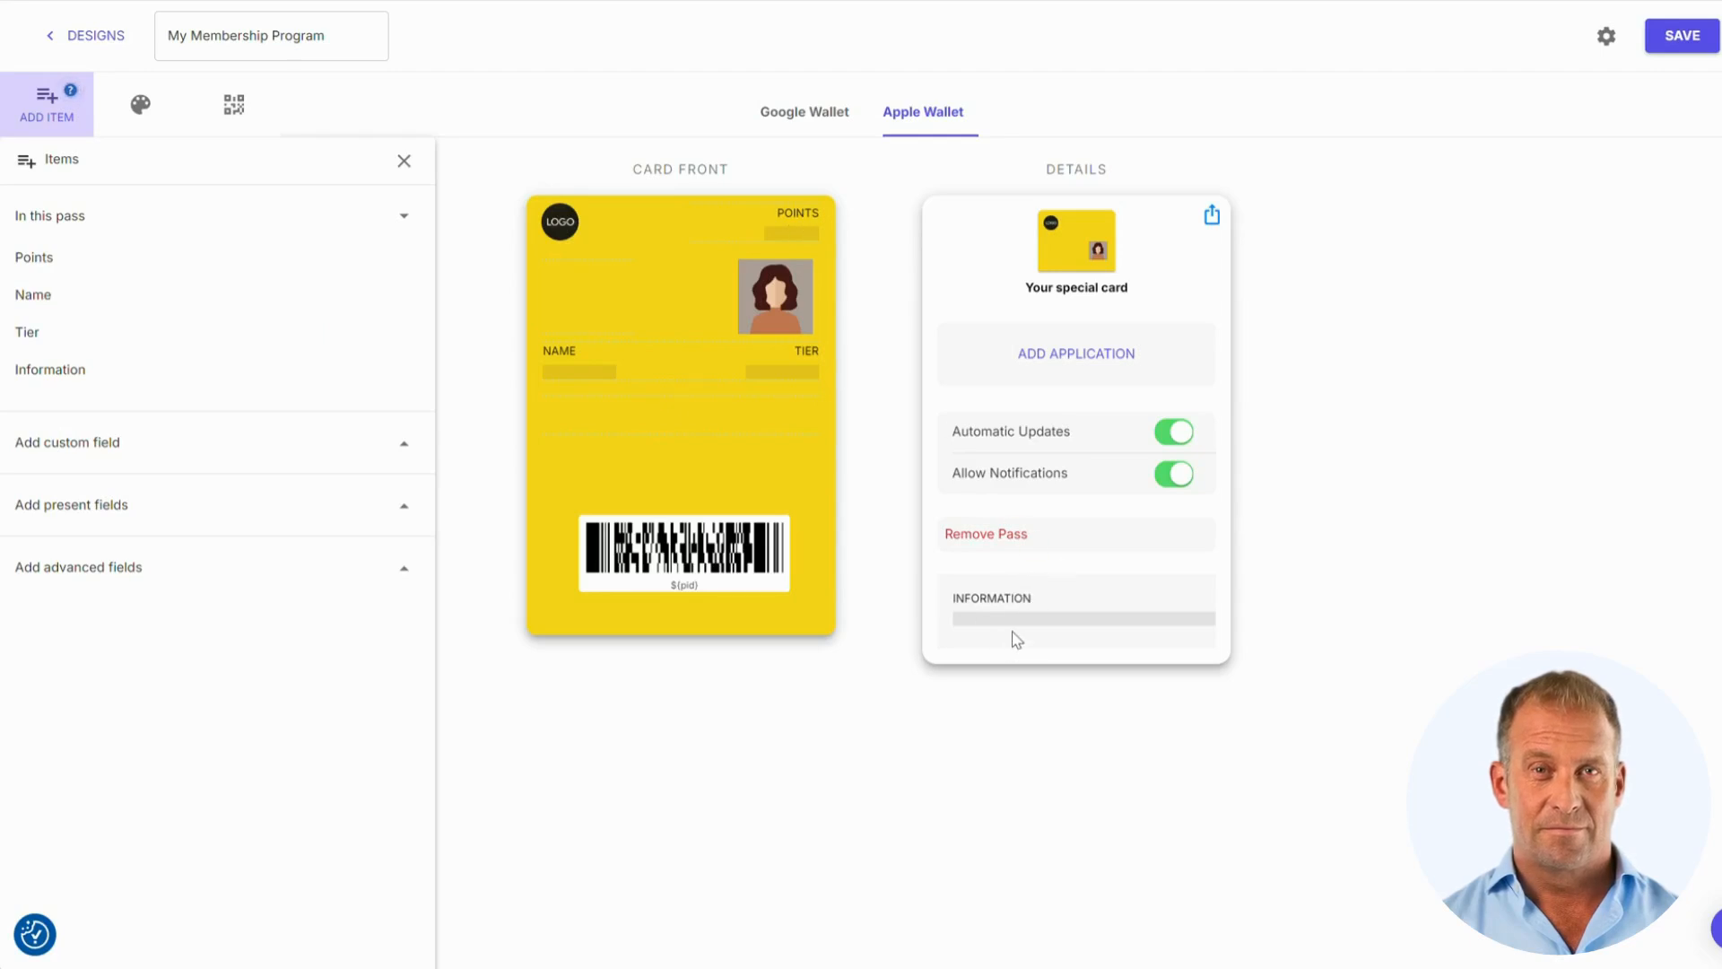
{"action": "left_click", "coordinate": [404, 445]}
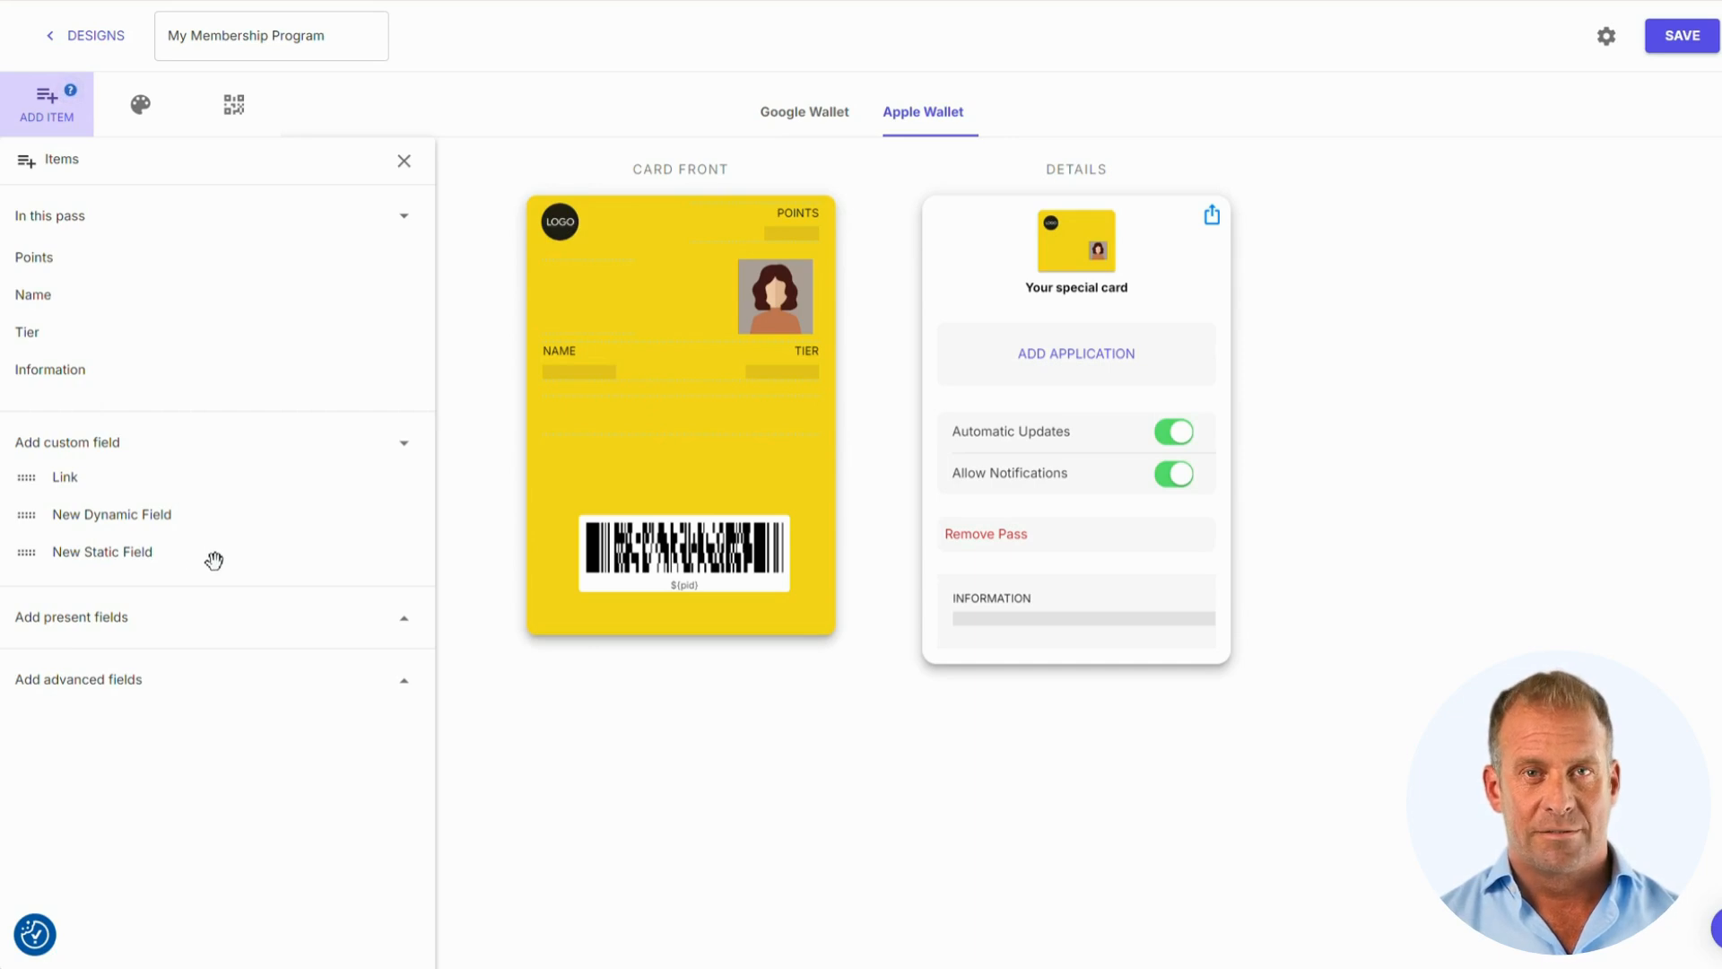
{"action": "left_click", "coordinate": [405, 622]}
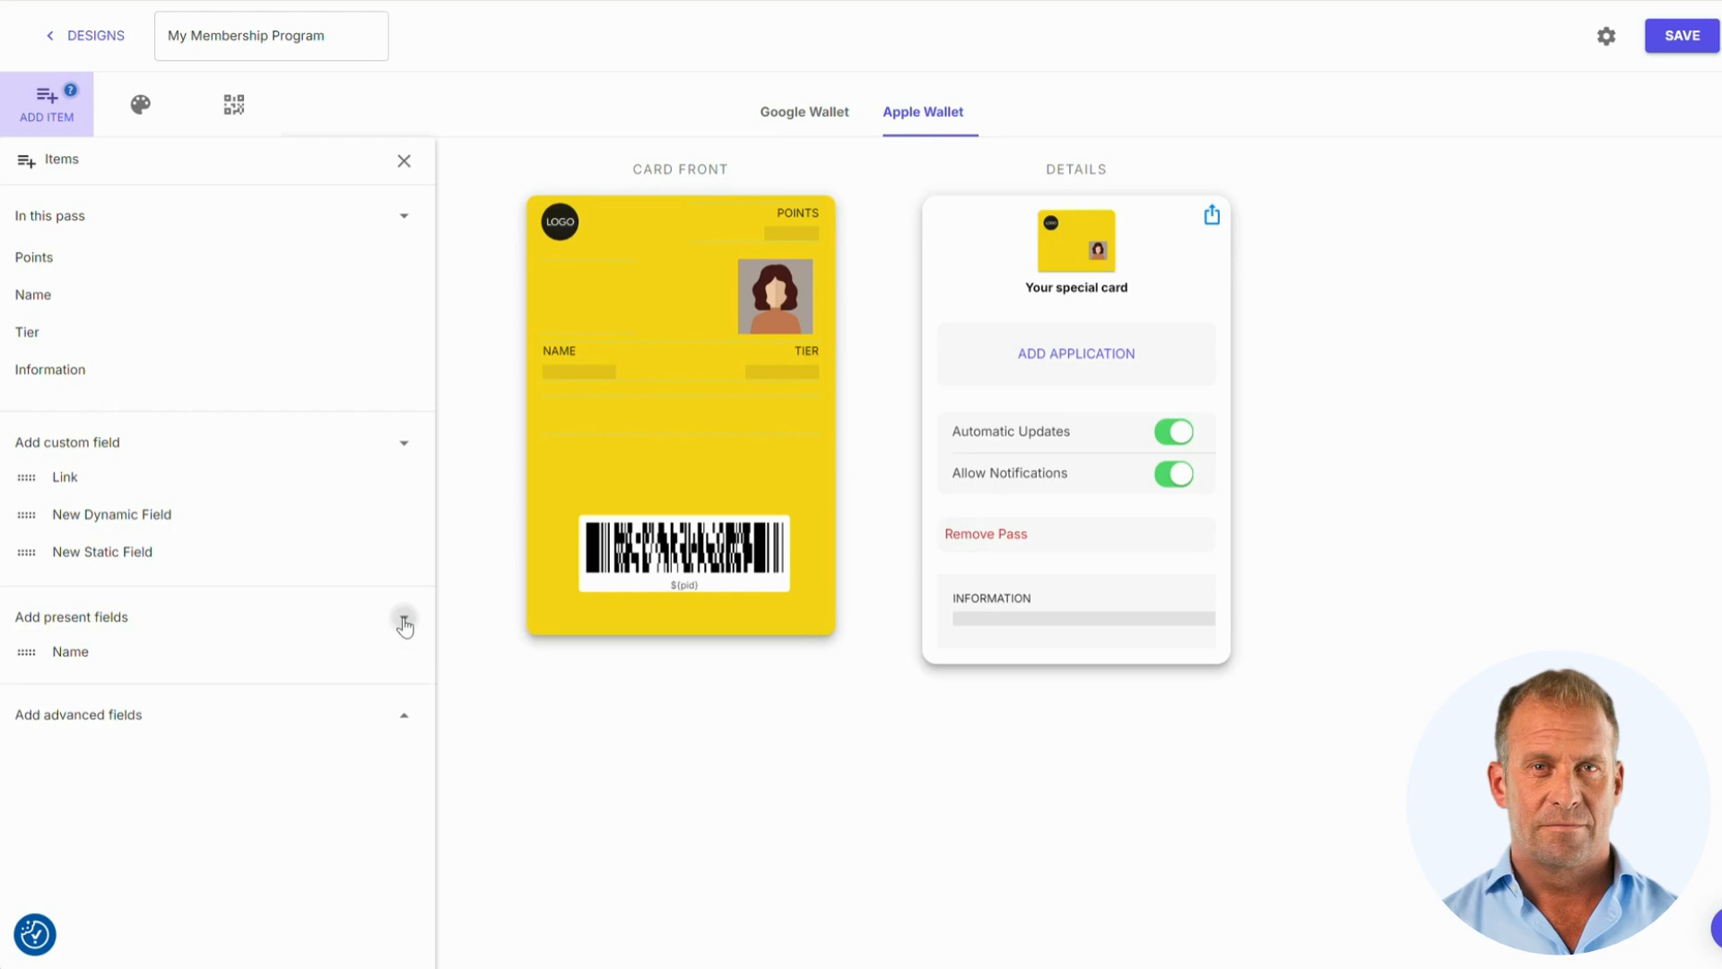
{"action": "left_click", "coordinate": [401, 723]}
{"action": "scroll", "coordinate": [361, 664], "scroll_direction": "down", "scroll_amount": 5}
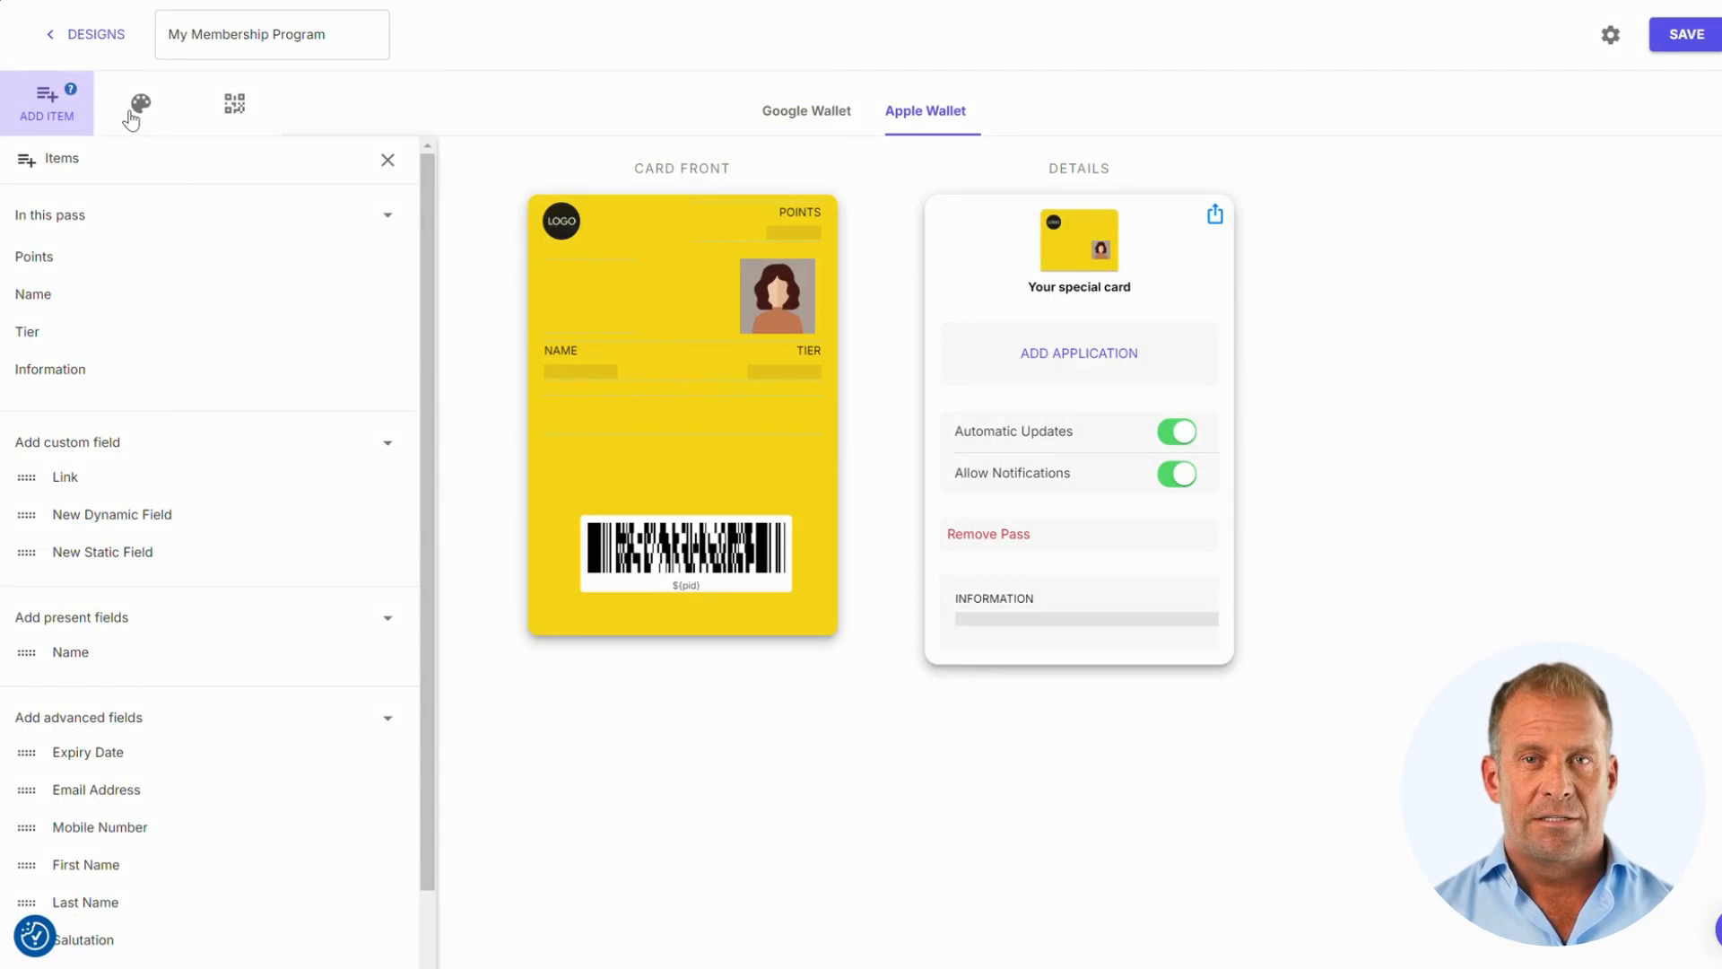
Review the Theme panel's Lockscreen Icon, Logo Image and Profile Image settings
{"action": "left_click", "coordinate": [132, 119]}
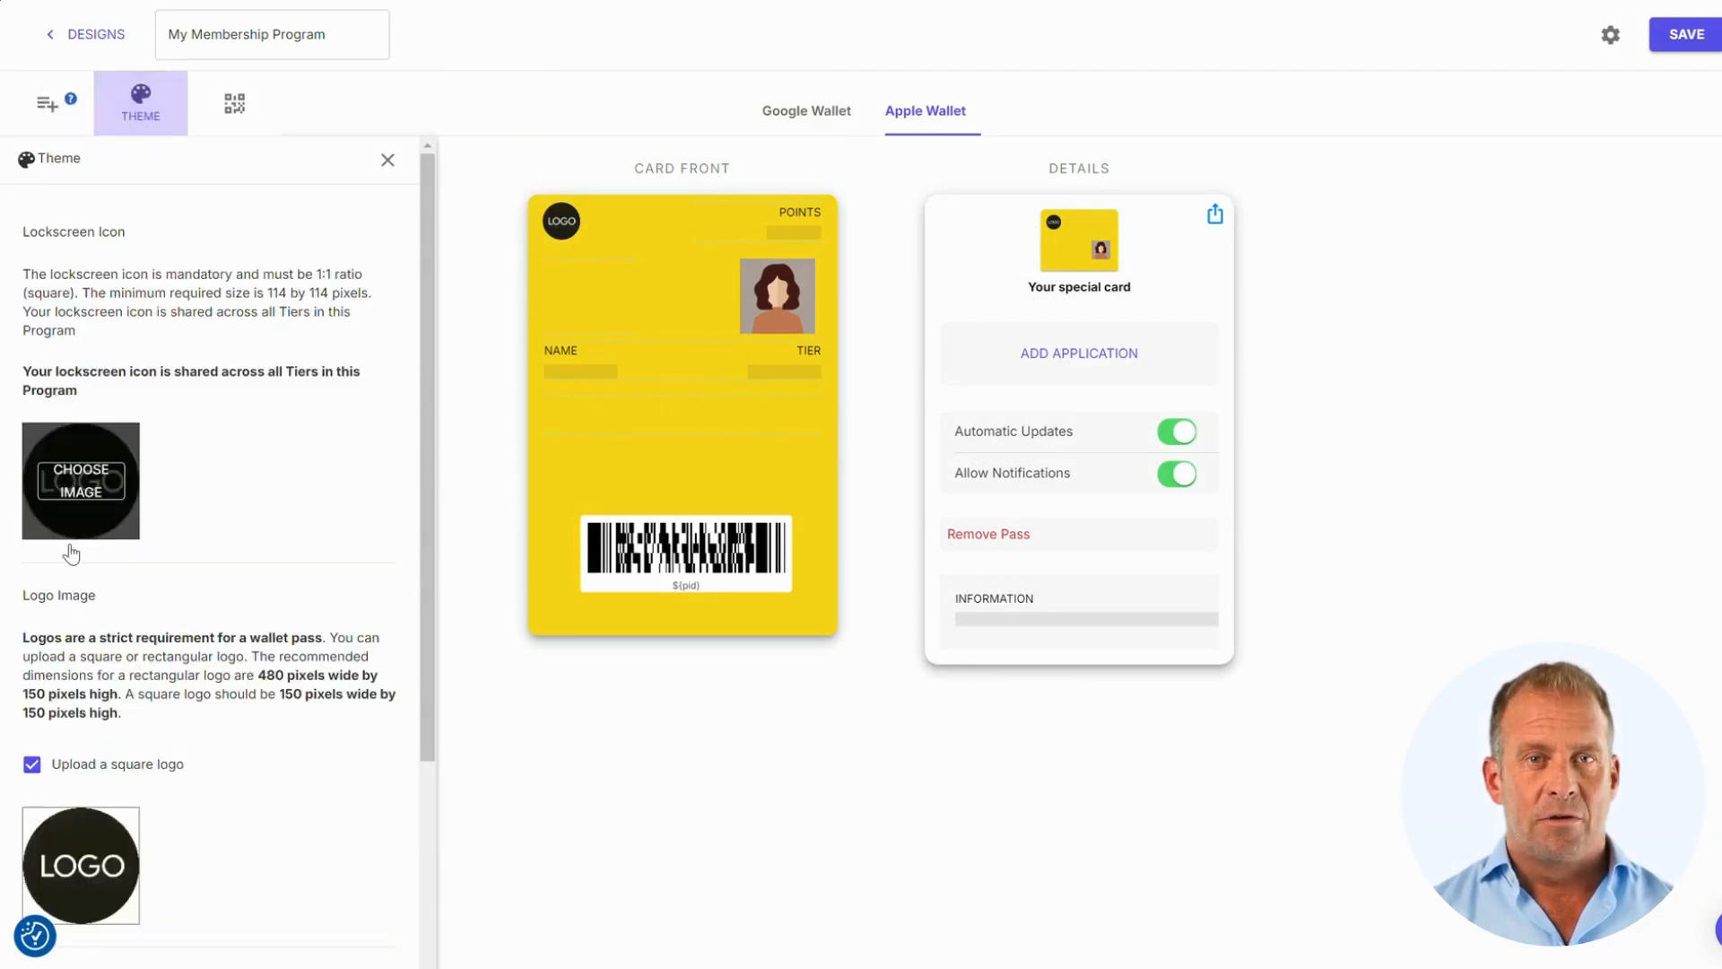
{"action": "scroll", "coordinate": [270, 499], "scroll_direction": "down", "scroll_amount": 3}
{"action": "mouse_move", "coordinate": [112, 644]}
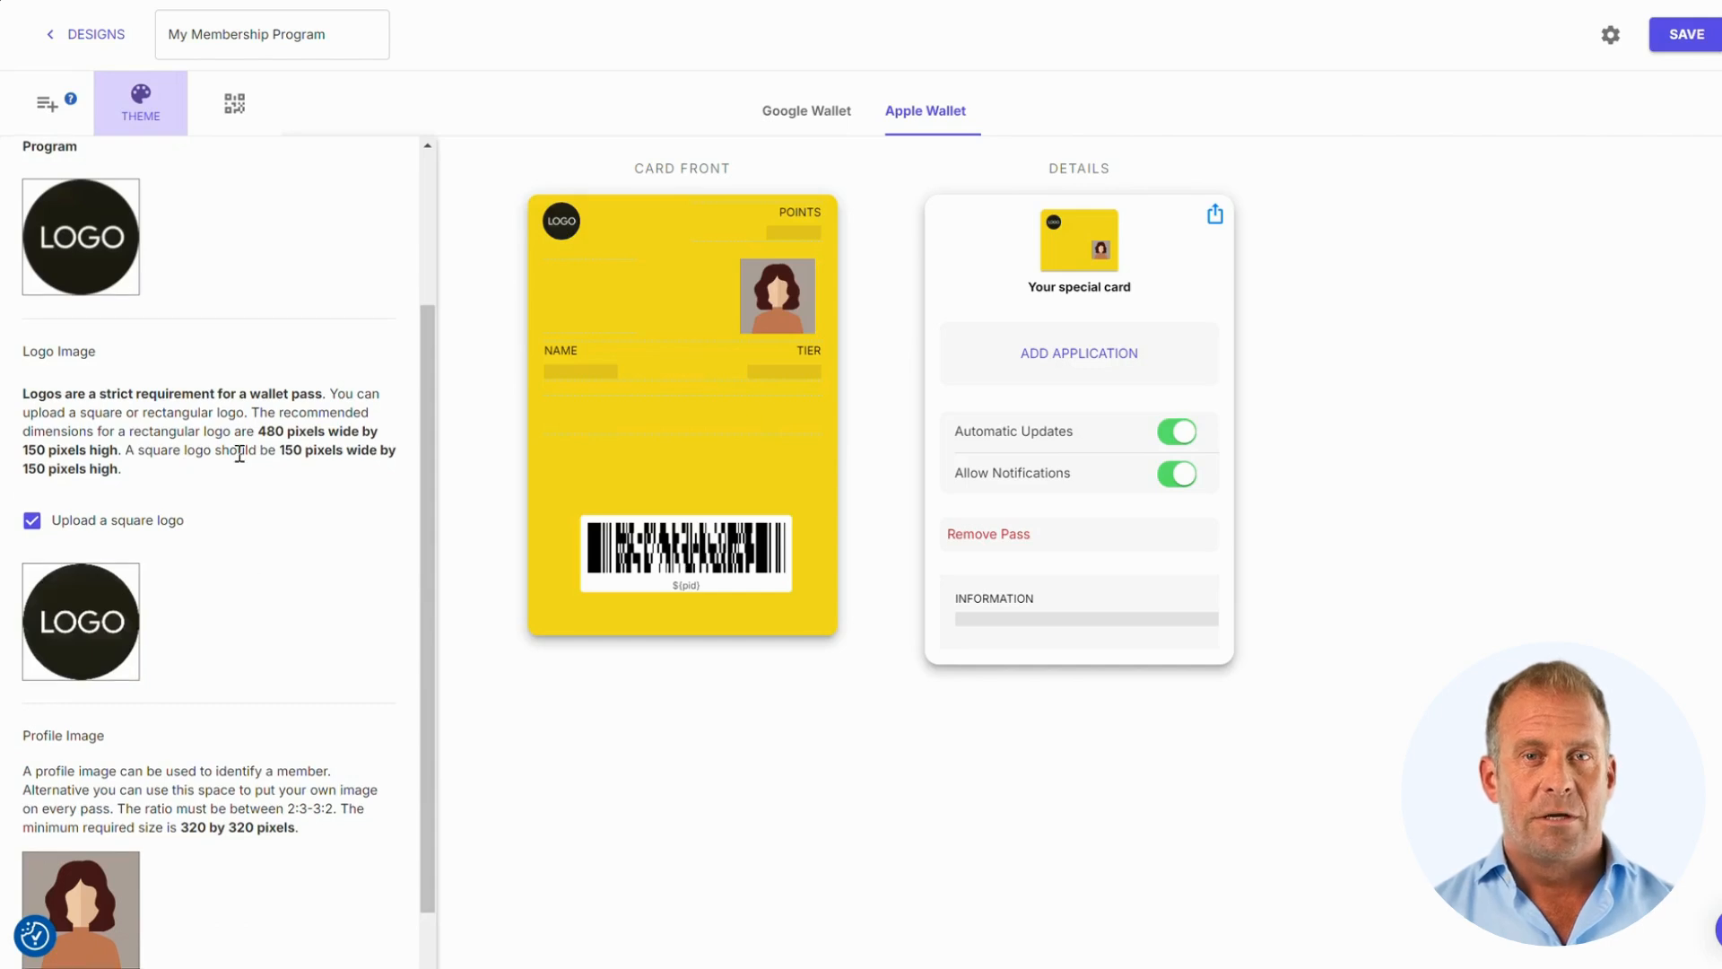
{"action": "scroll", "coordinate": [240, 453], "scroll_direction": "down", "scroll_amount": 3}
{"action": "scroll", "coordinate": [332, 583], "scroll_direction": "down", "scroll_amount": 3}
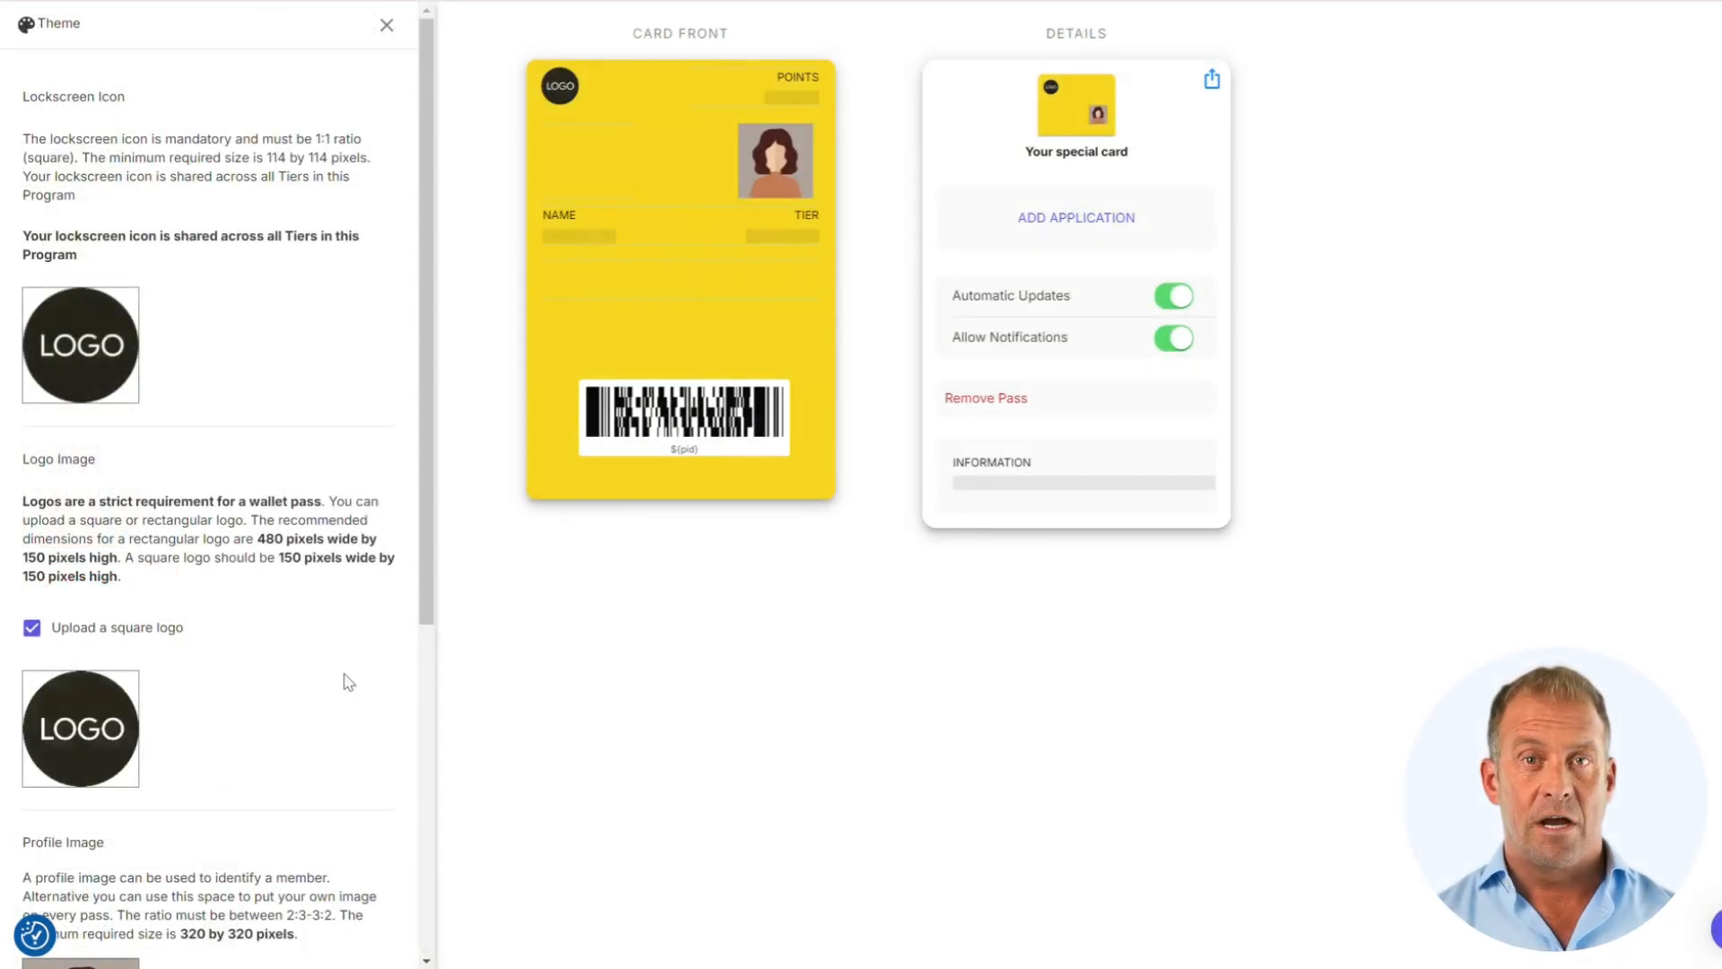
{"action": "scroll", "coordinate": [347, 681], "scroll_direction": "up", "scroll_amount": 3}
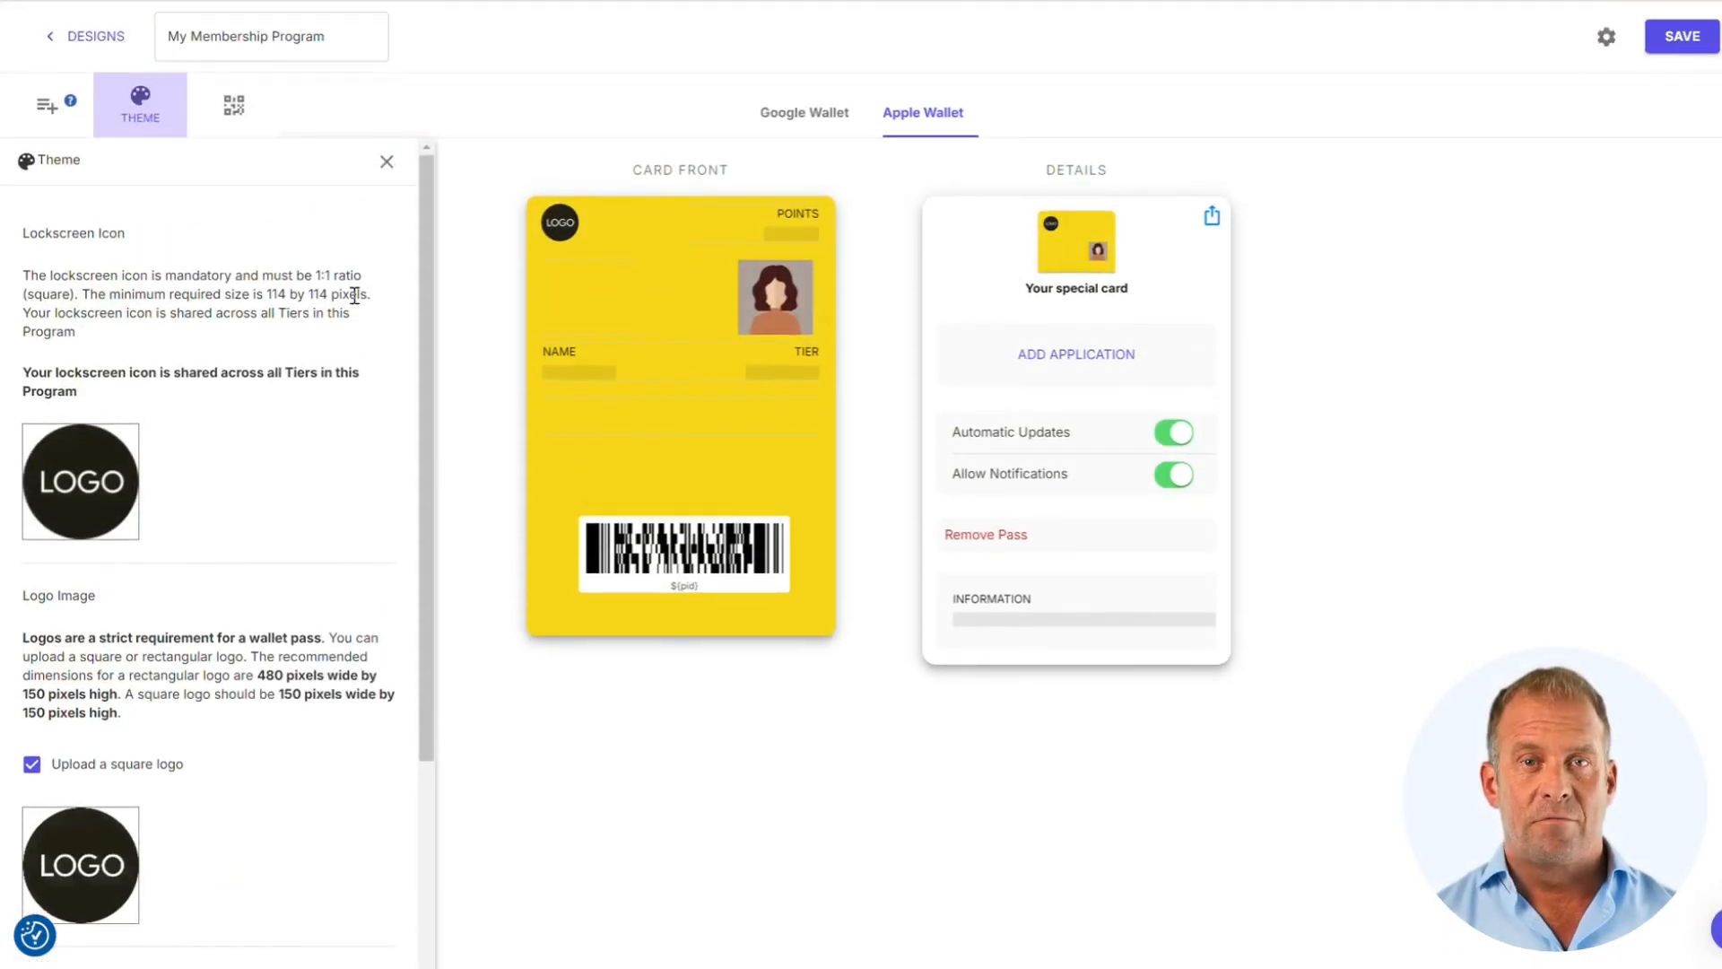
Review the PDF 417 barcode settings encoding ${pid}, then close the Barcode panel
{"action": "left_click", "coordinate": [234, 105]}
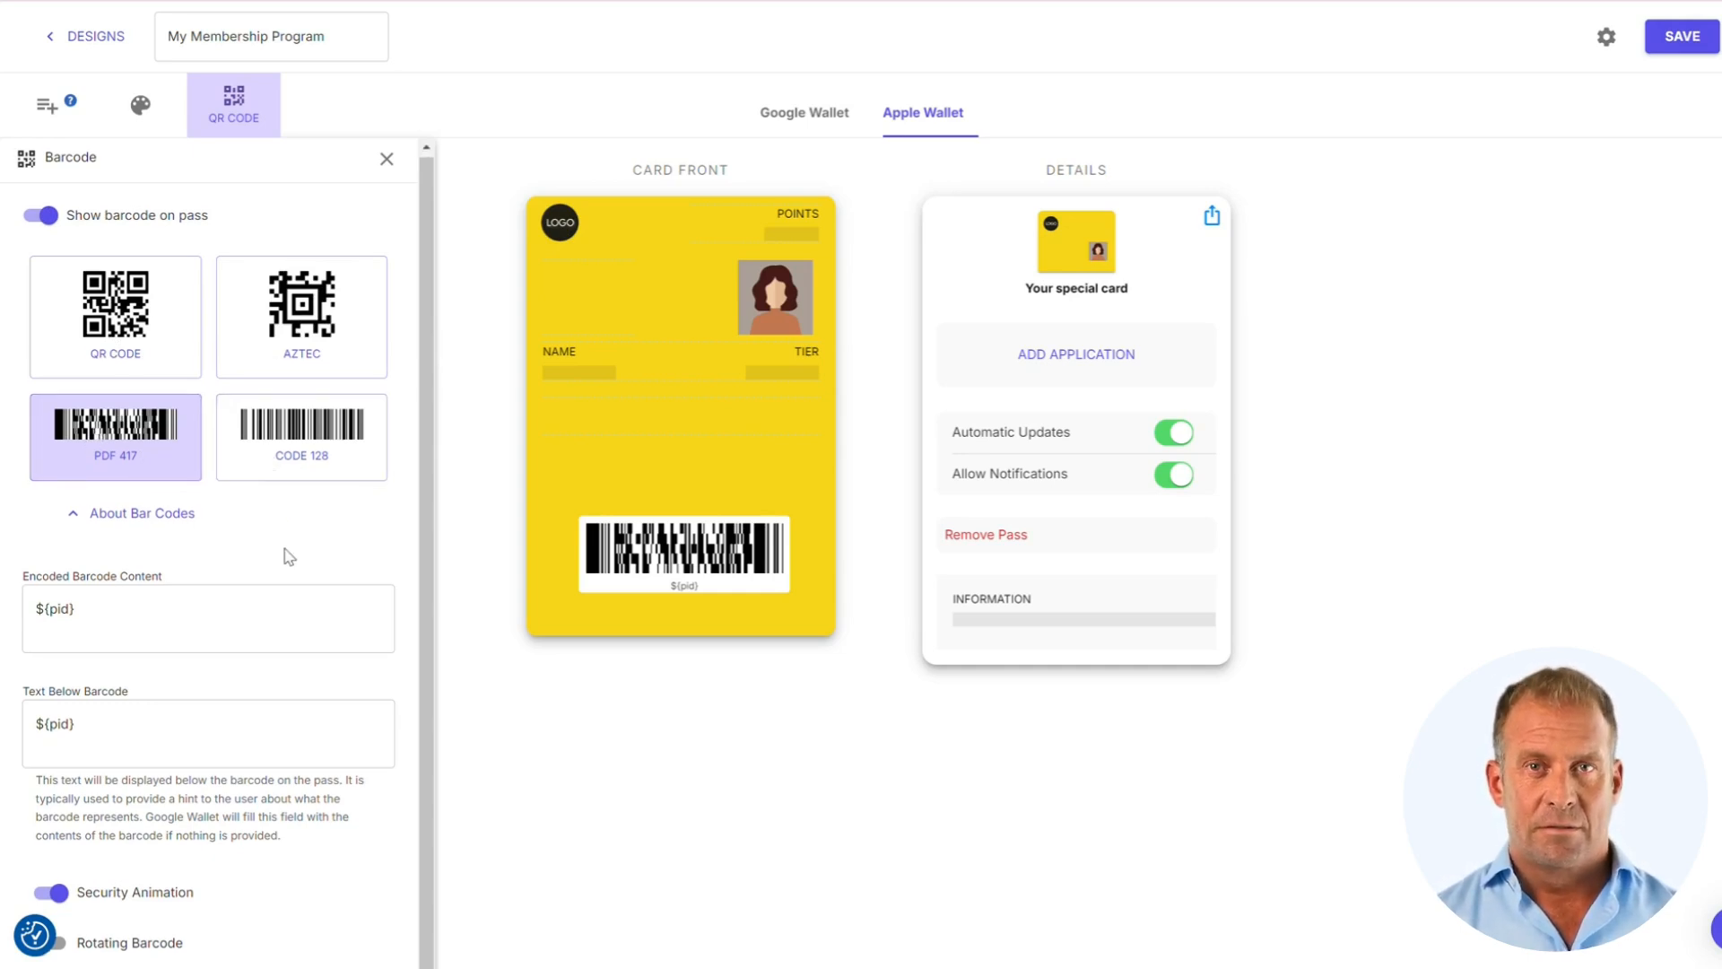
{"action": "scroll", "coordinate": [274, 529], "scroll_direction": "down", "scroll_amount": 1}
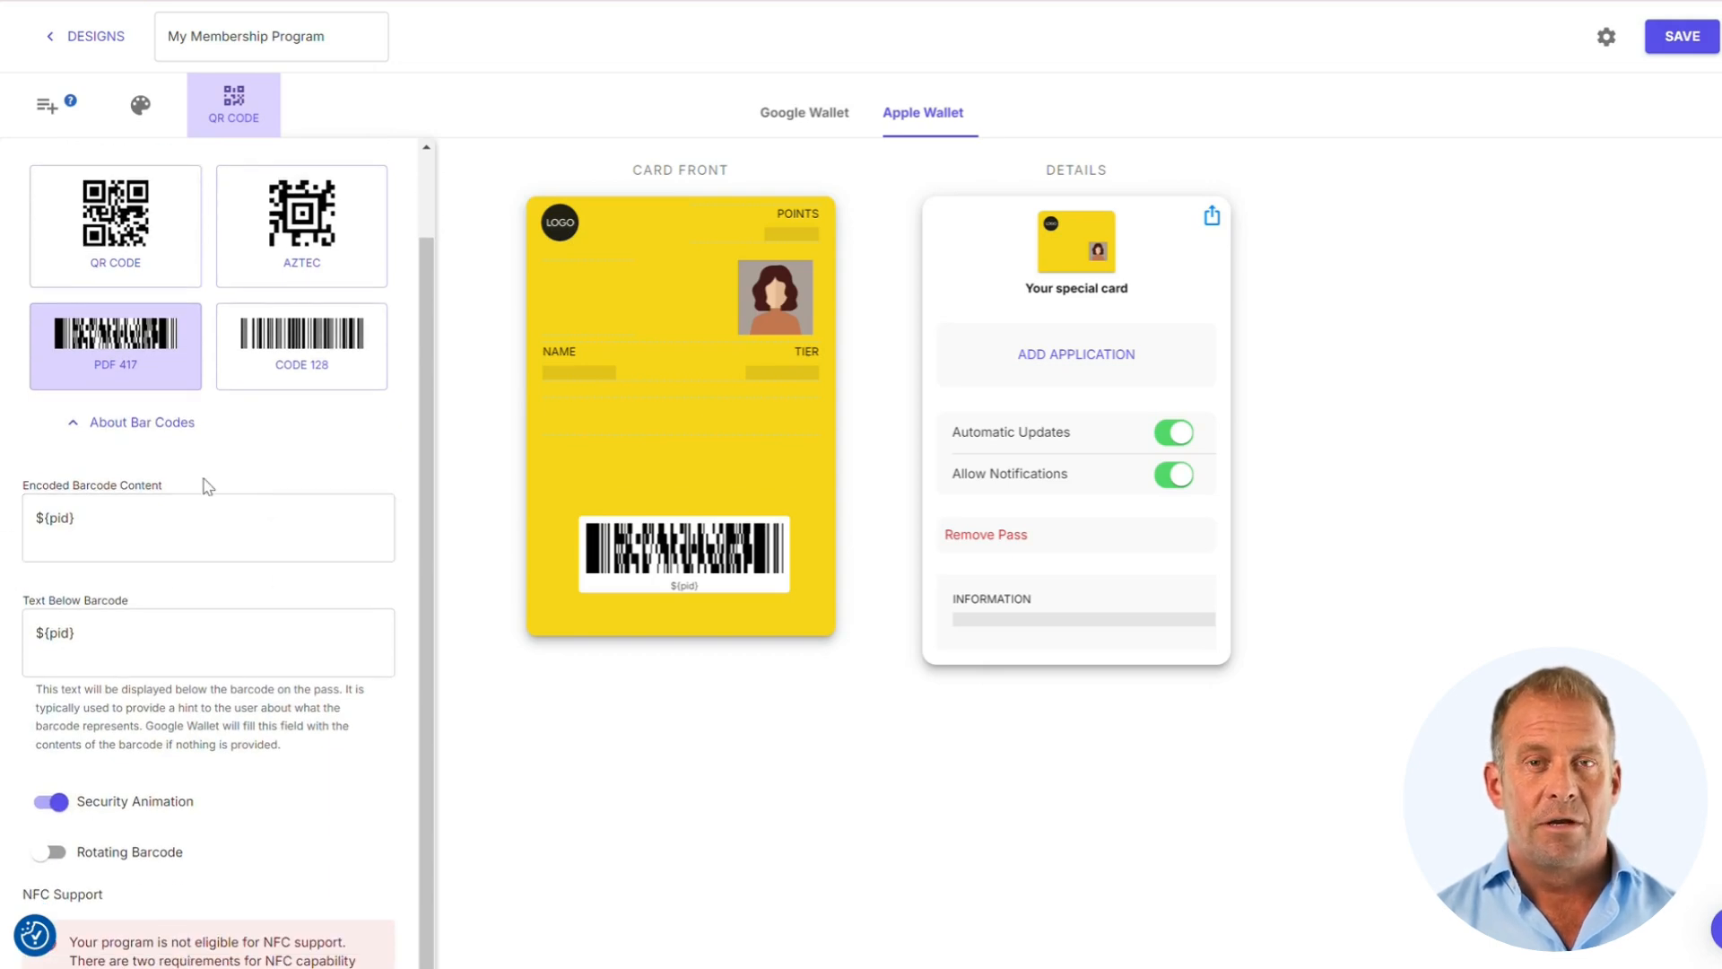
{"action": "scroll", "coordinate": [260, 546], "scroll_direction": "down", "scroll_amount": 2}
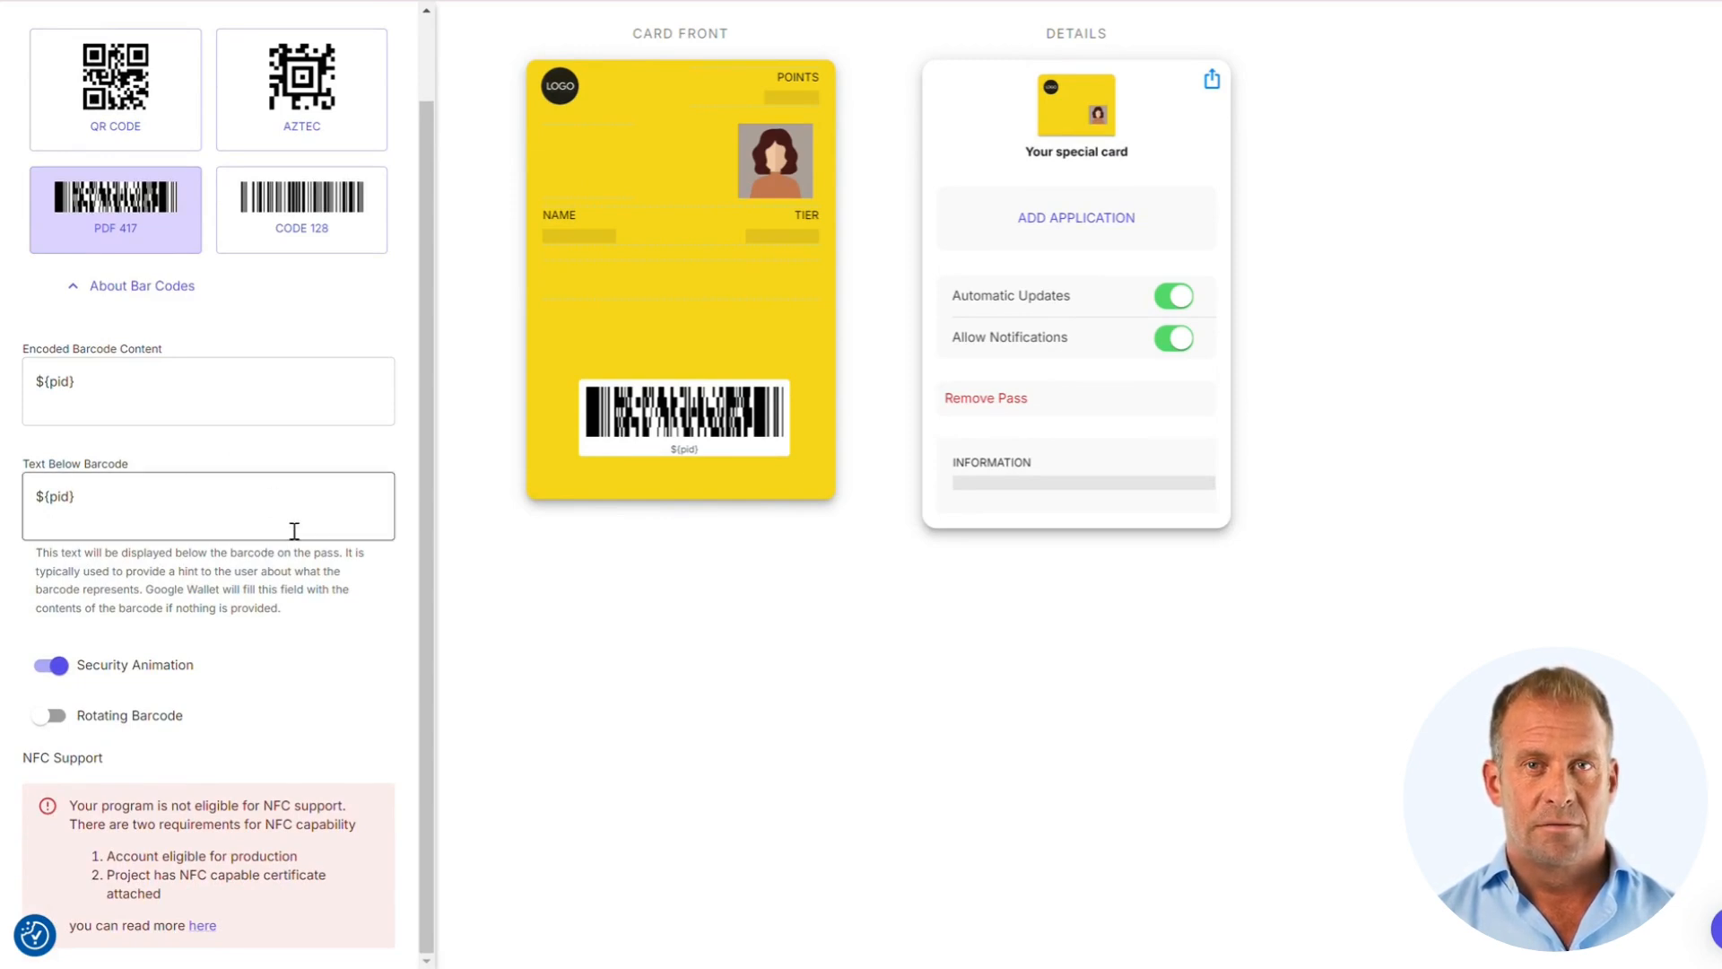
{"action": "mouse_move", "coordinate": [144, 698]}
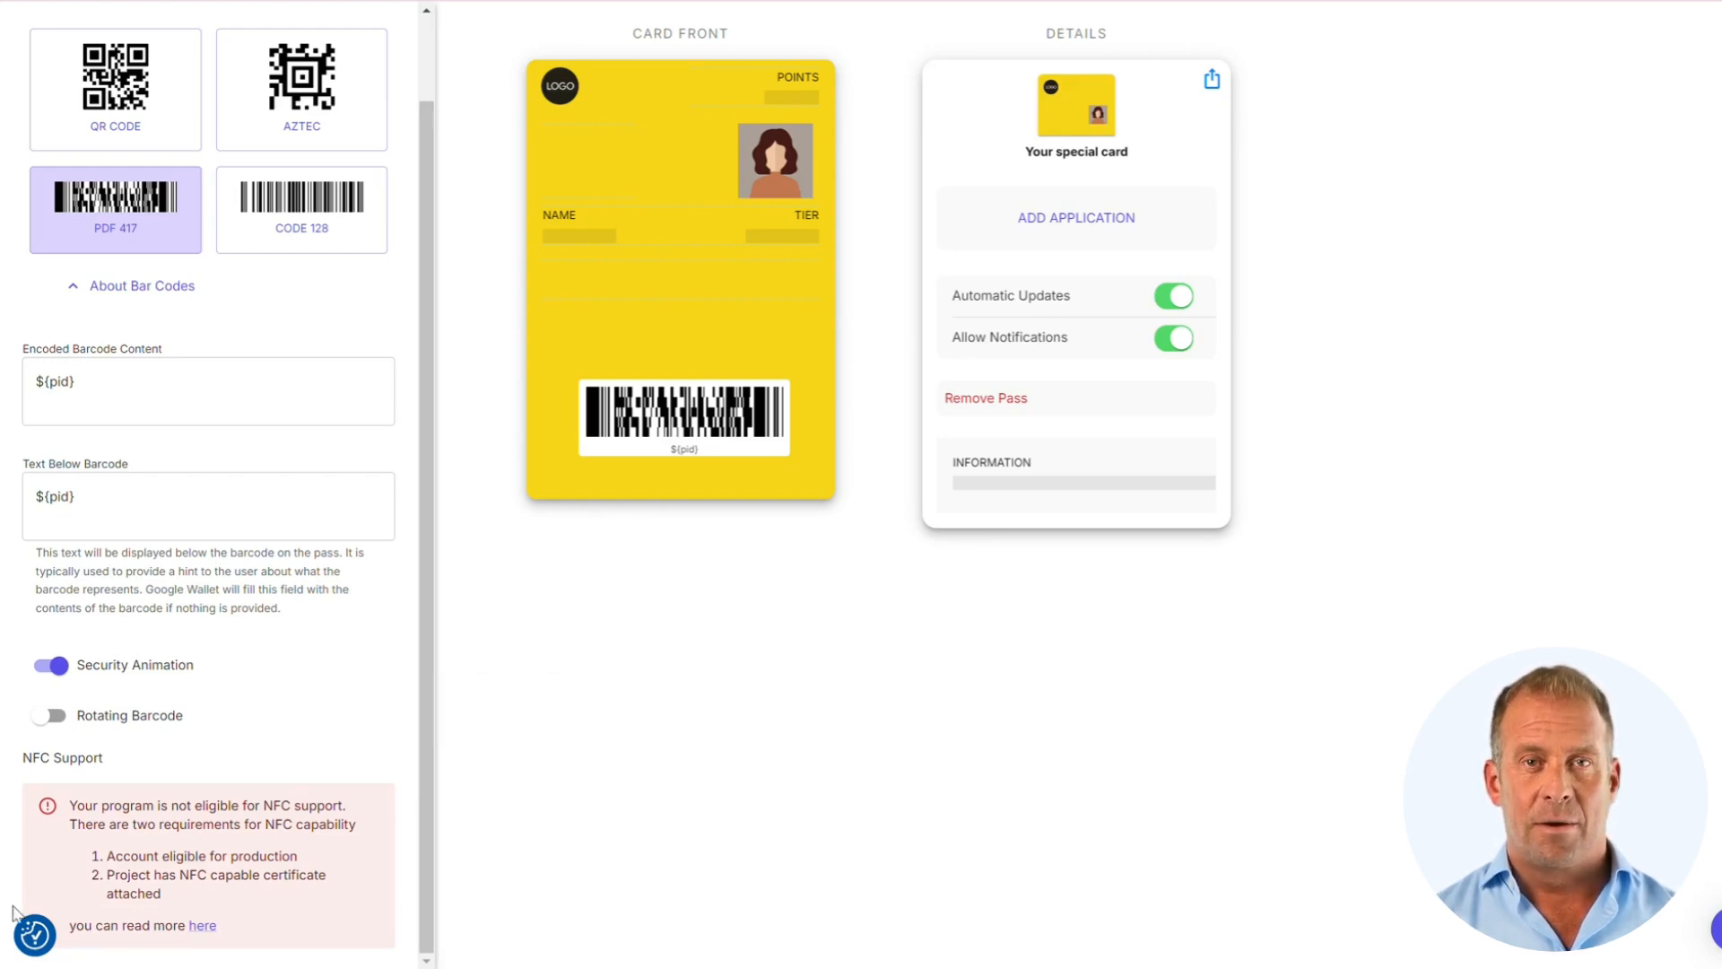
{"action": "scroll", "coordinate": [305, 727], "scroll_direction": "up", "scroll_amount": 1}
{"action": "scroll", "coordinate": [318, 686], "scroll_direction": "up", "scroll_amount": 2}
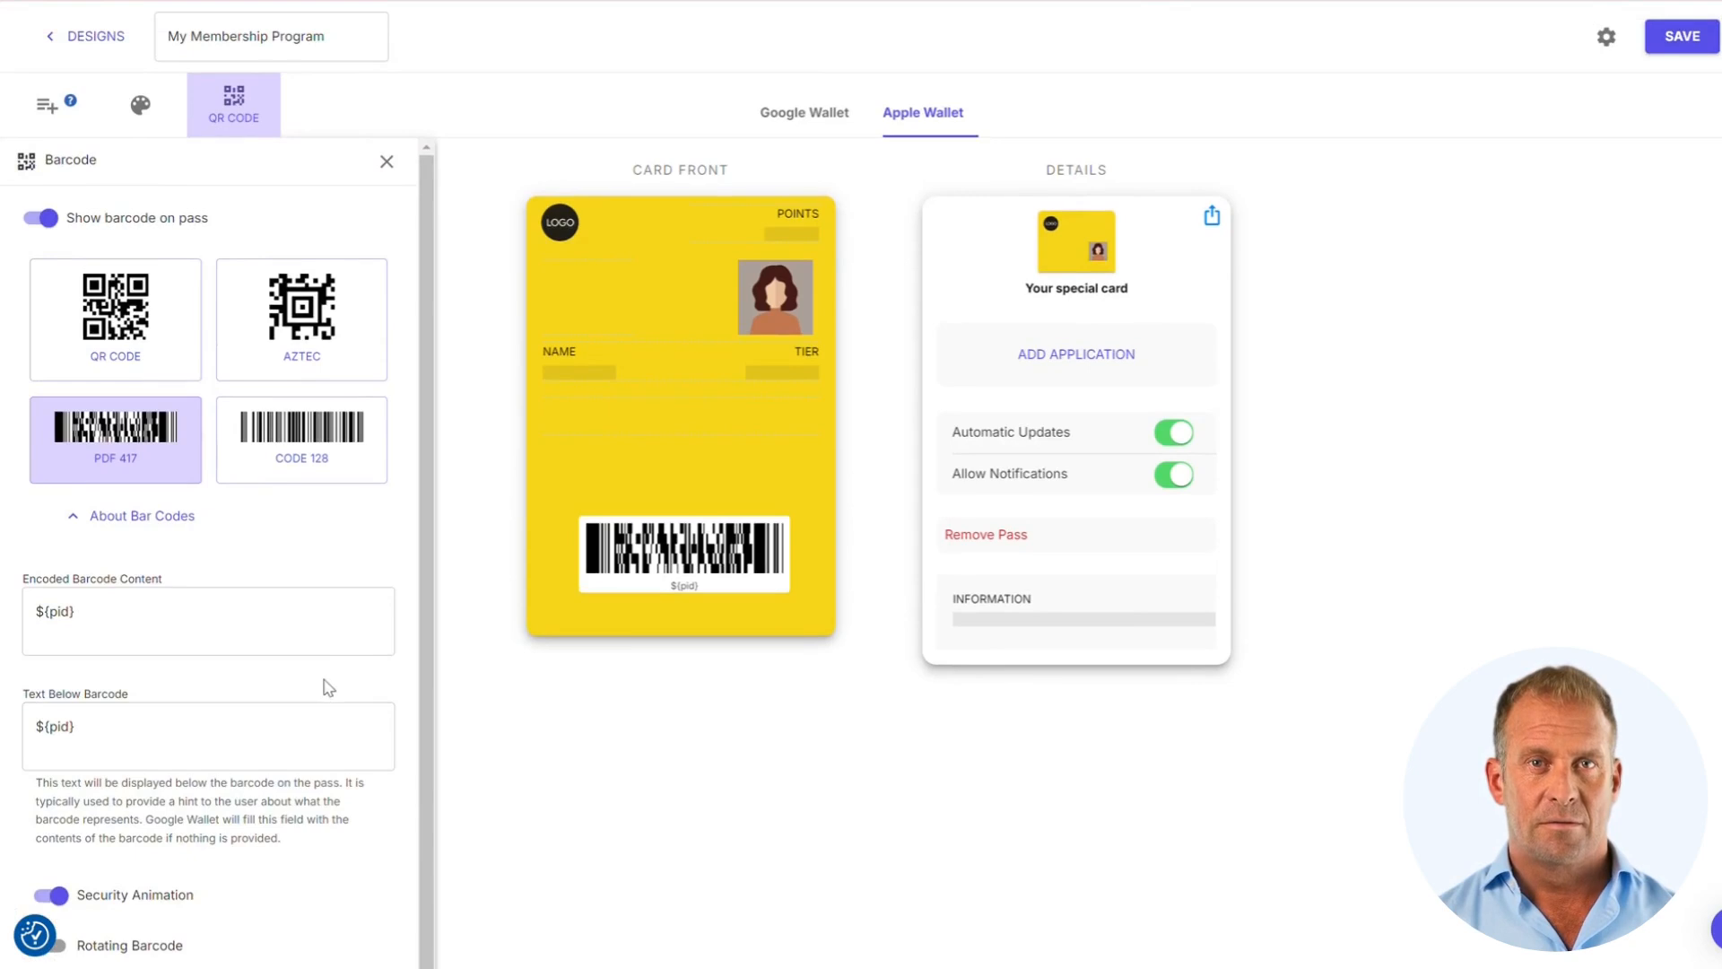
{"action": "left_click", "coordinate": [388, 163]}
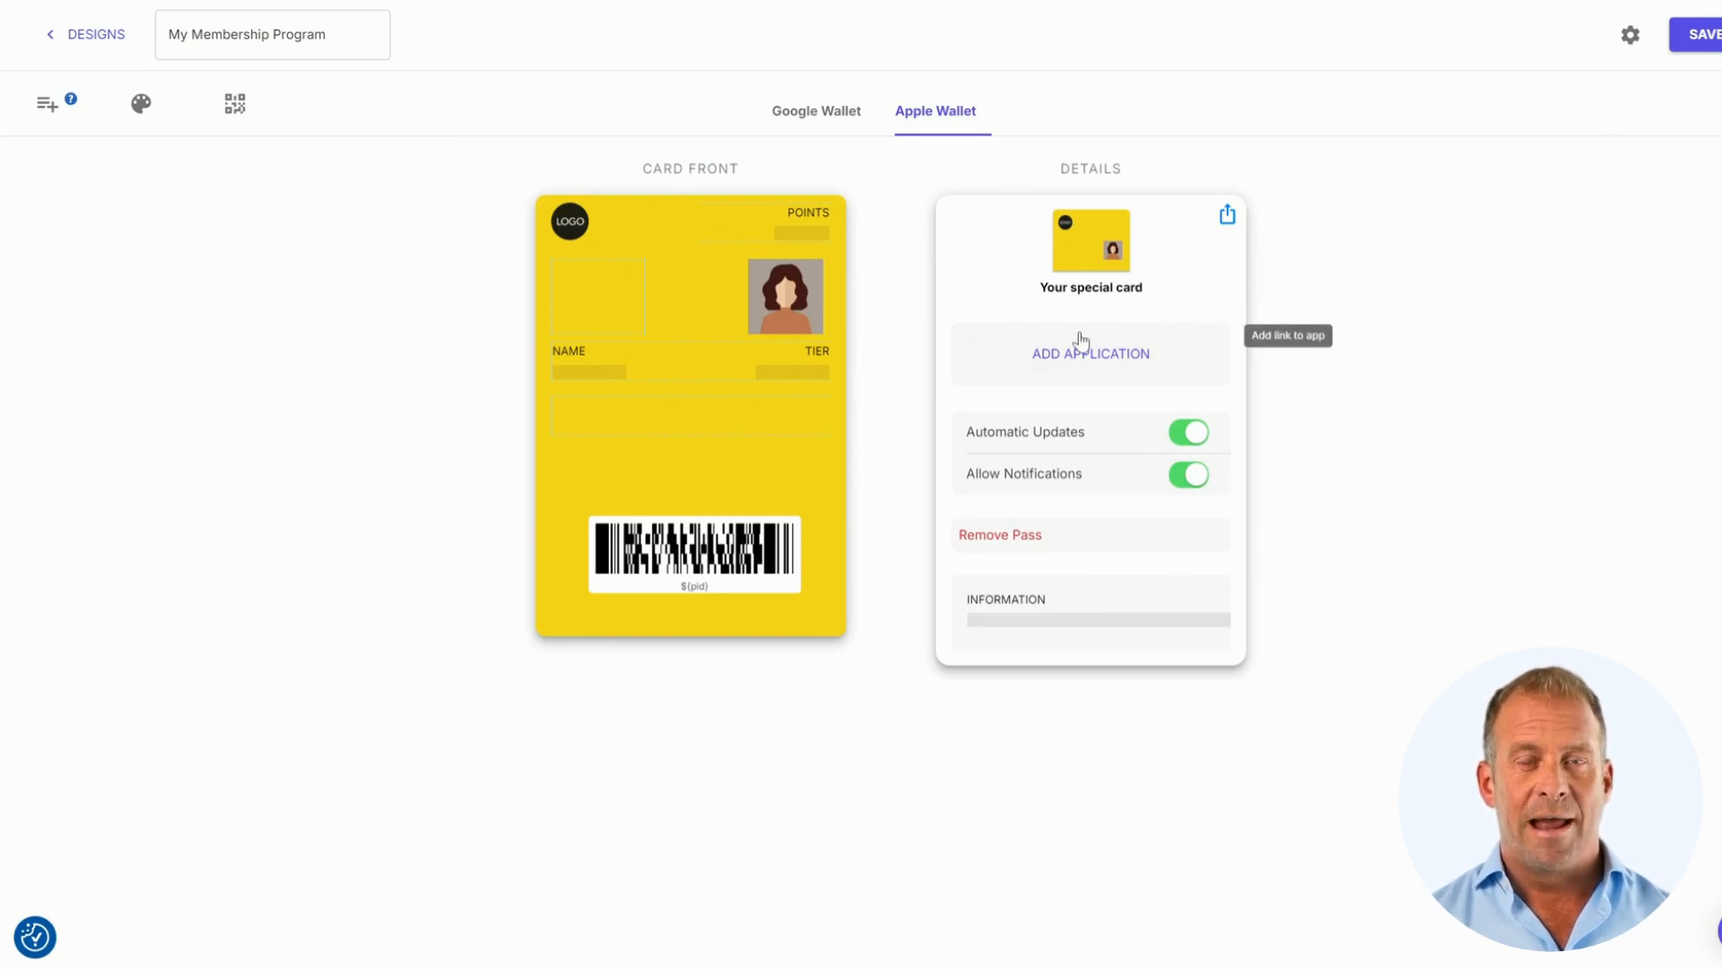
Dismiss the App Store Link panel without adding an app, then edit the Information field
{"action": "left_click", "coordinate": [1114, 358]}
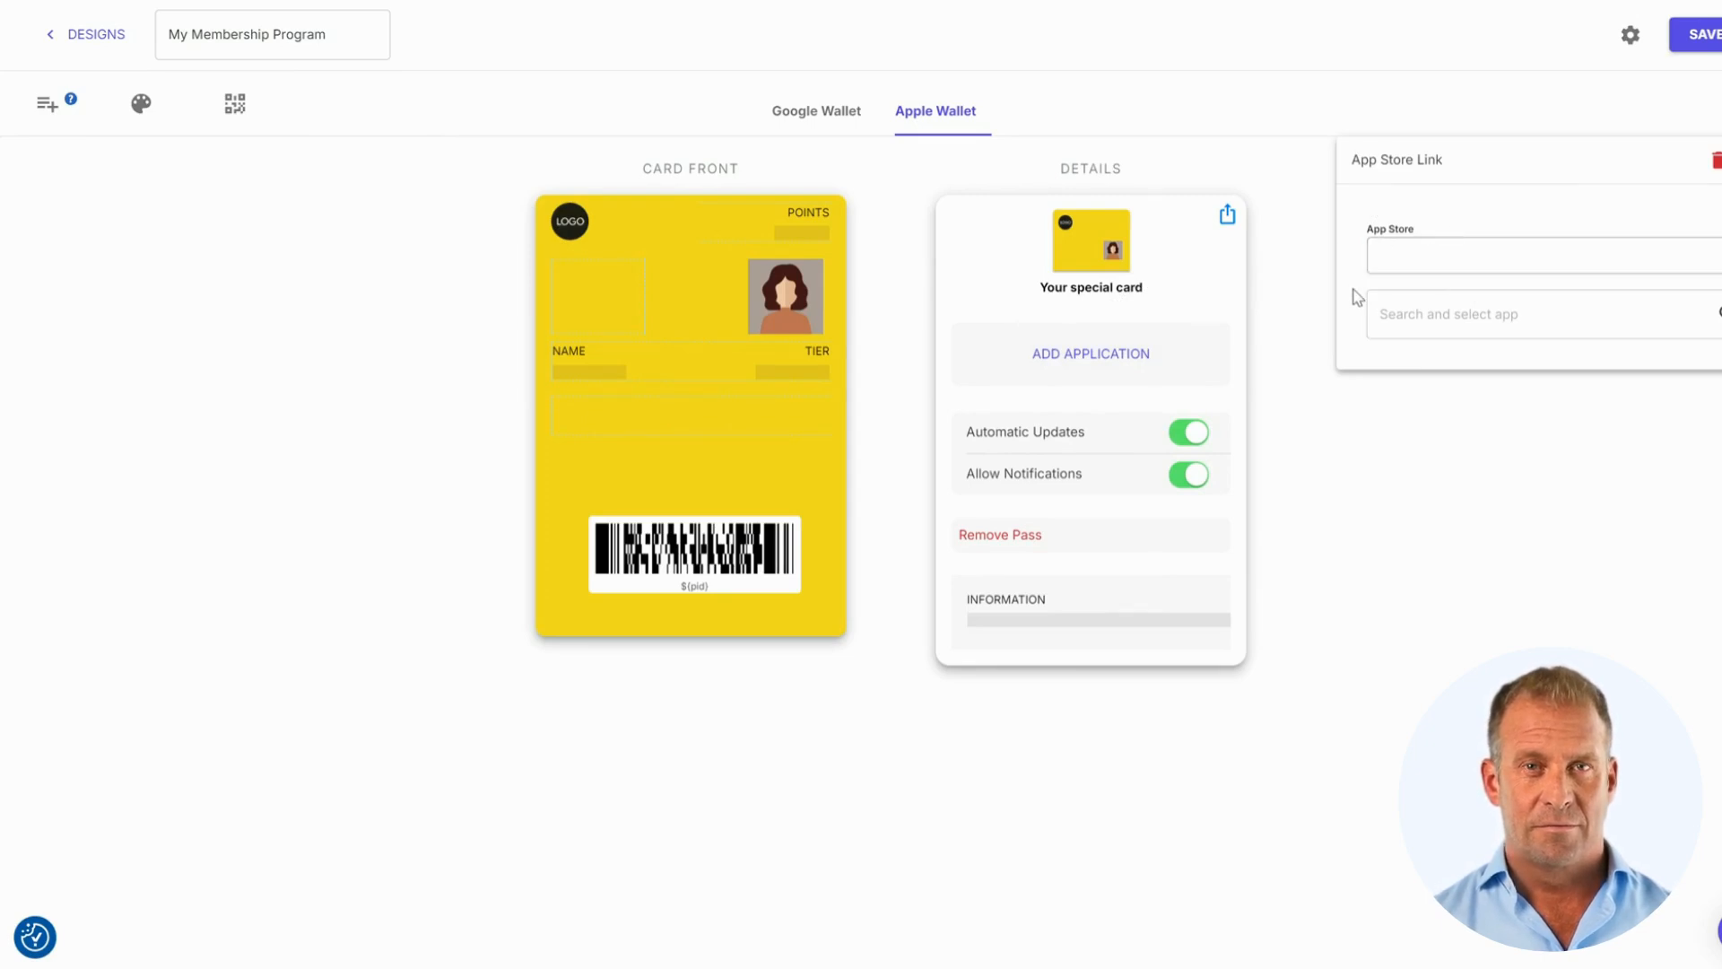
{"action": "key", "text": "Escape"}
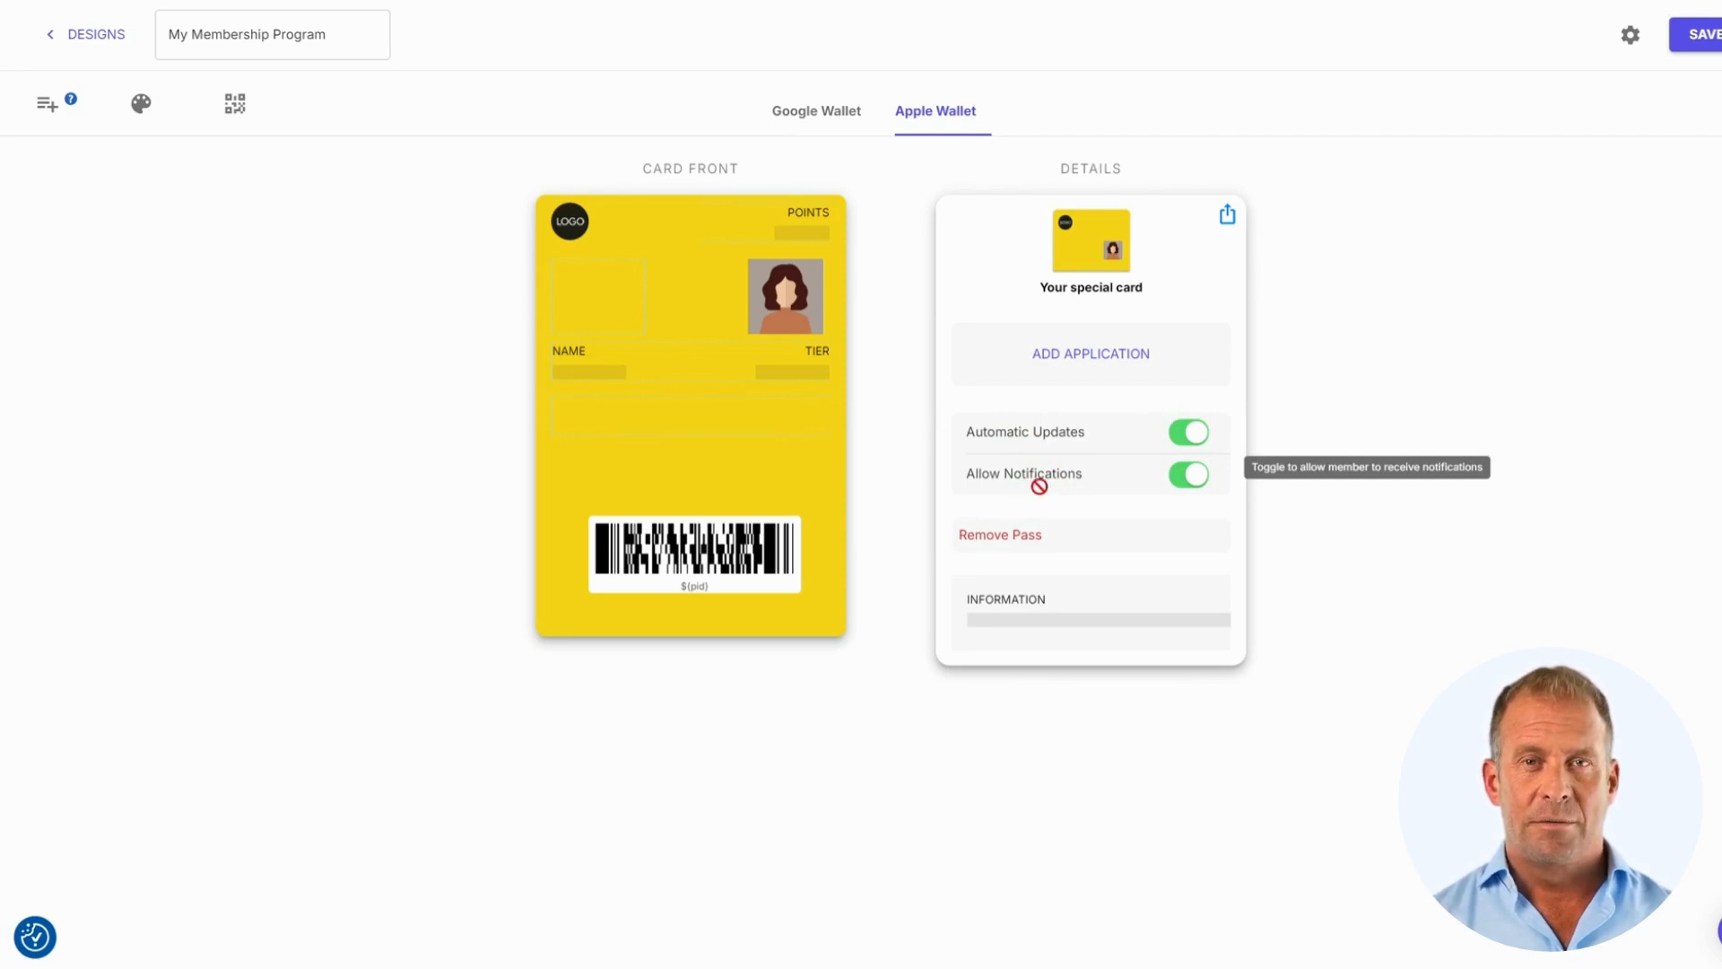
{"action": "left_click", "coordinate": [1075, 617]}
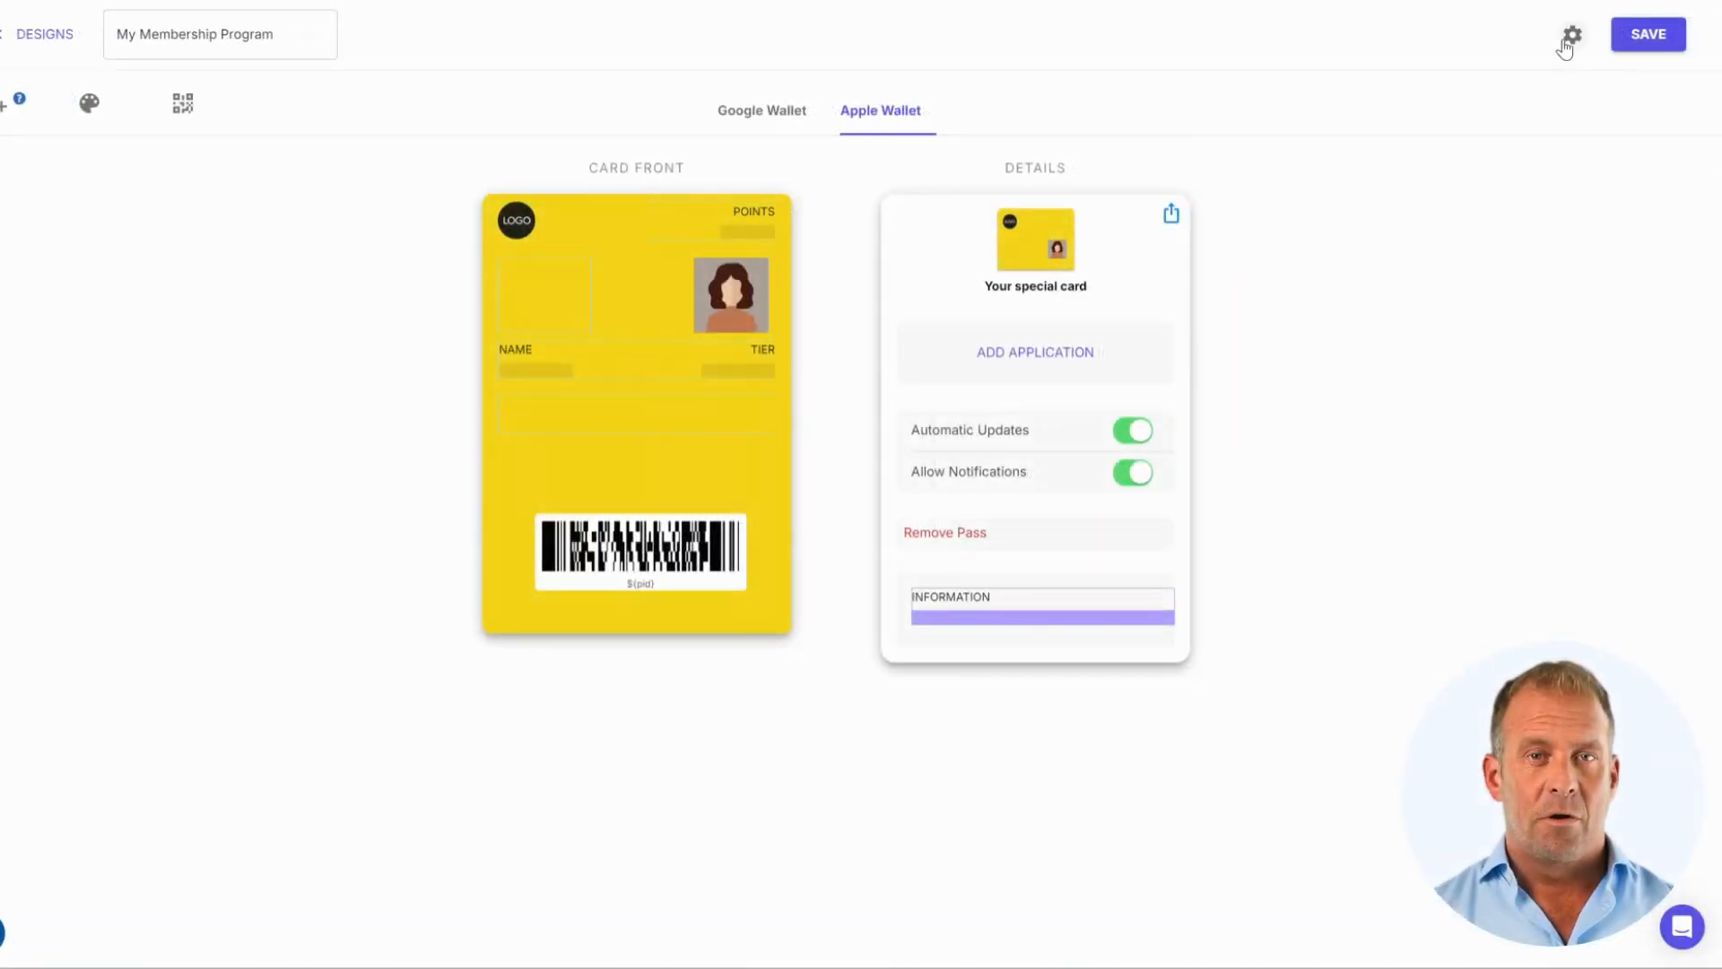
Rename the template to 'Digital ID Card' in its general settings
{"action": "left_click", "coordinate": [1571, 39]}
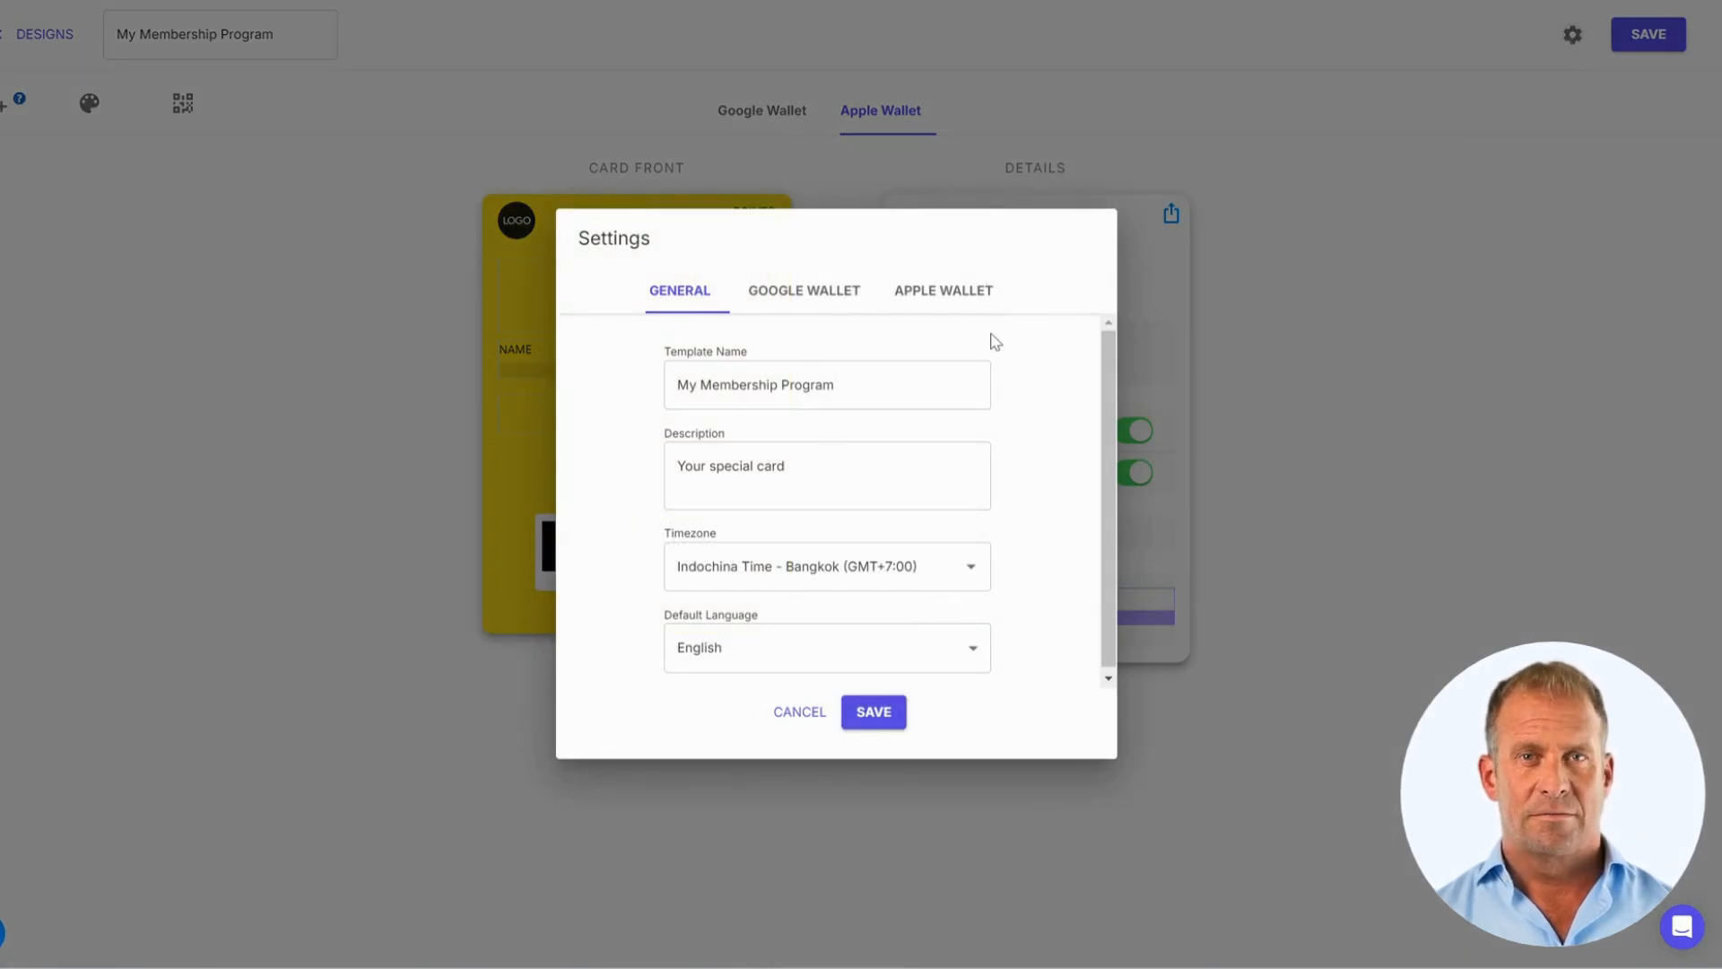
{"action": "left_click", "coordinate": [923, 381]}
{"action": "key", "text": "ctrl+shift+Left"}
{"action": "key", "text": "ctrl+shift+Left"}
{"action": "key", "text": "ctrl+shift+Left"}
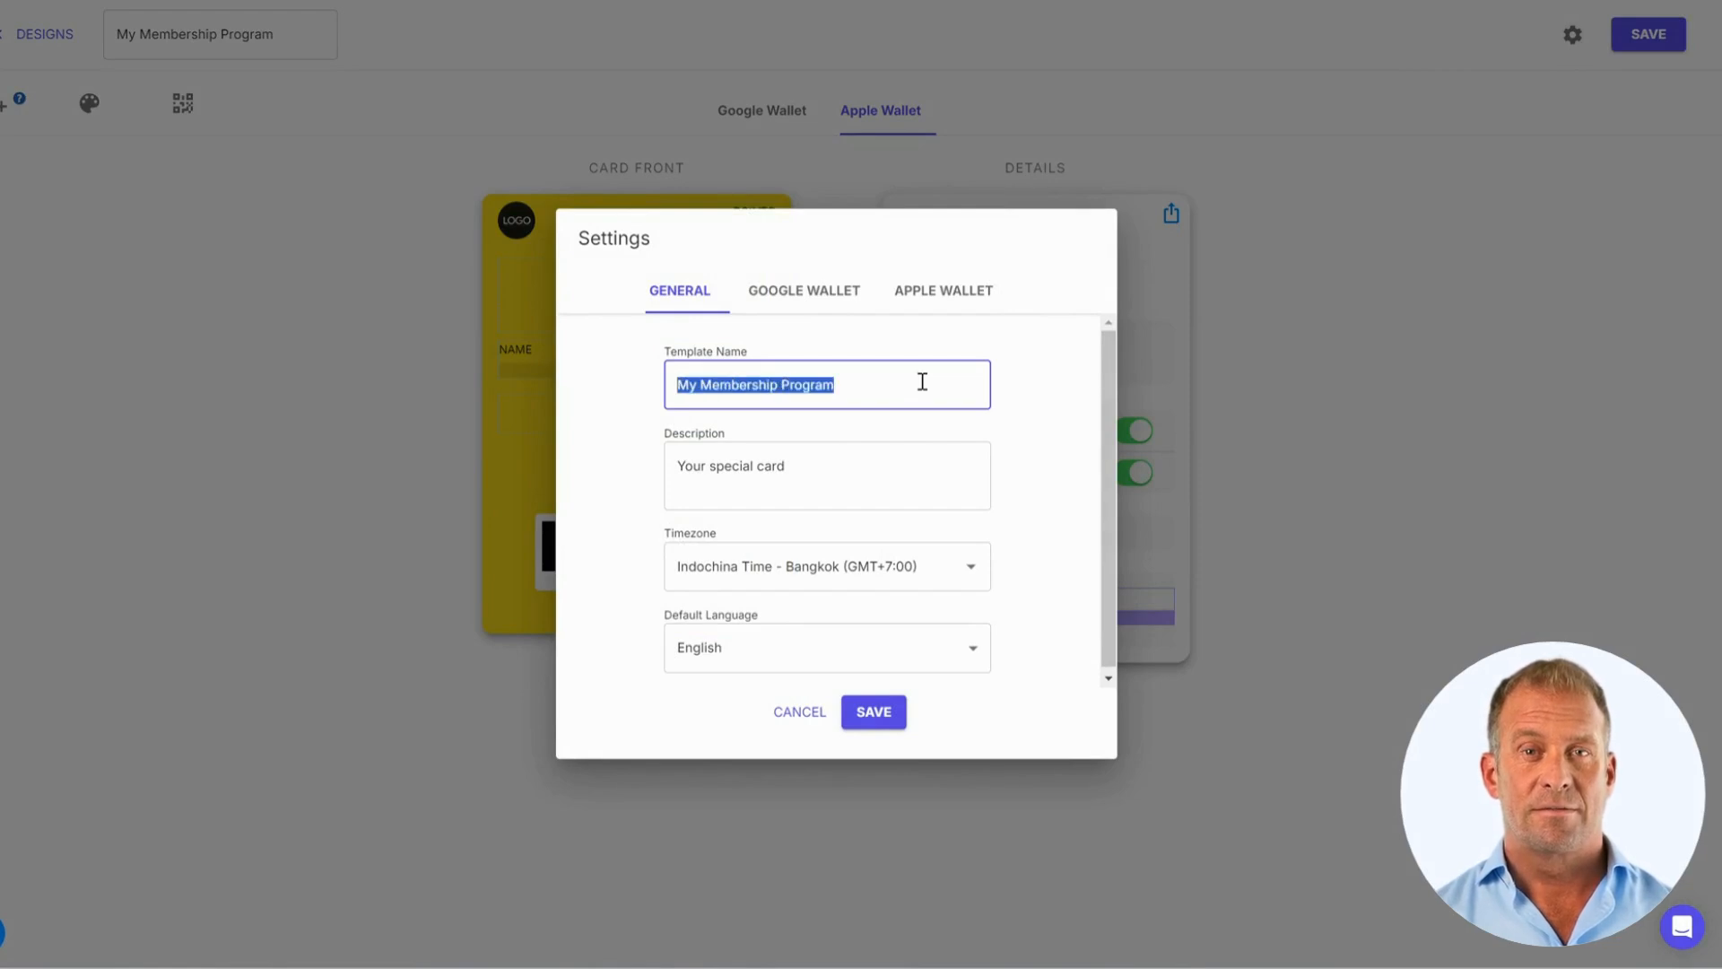
{"action": "type", "text": "Digital ID Card"}
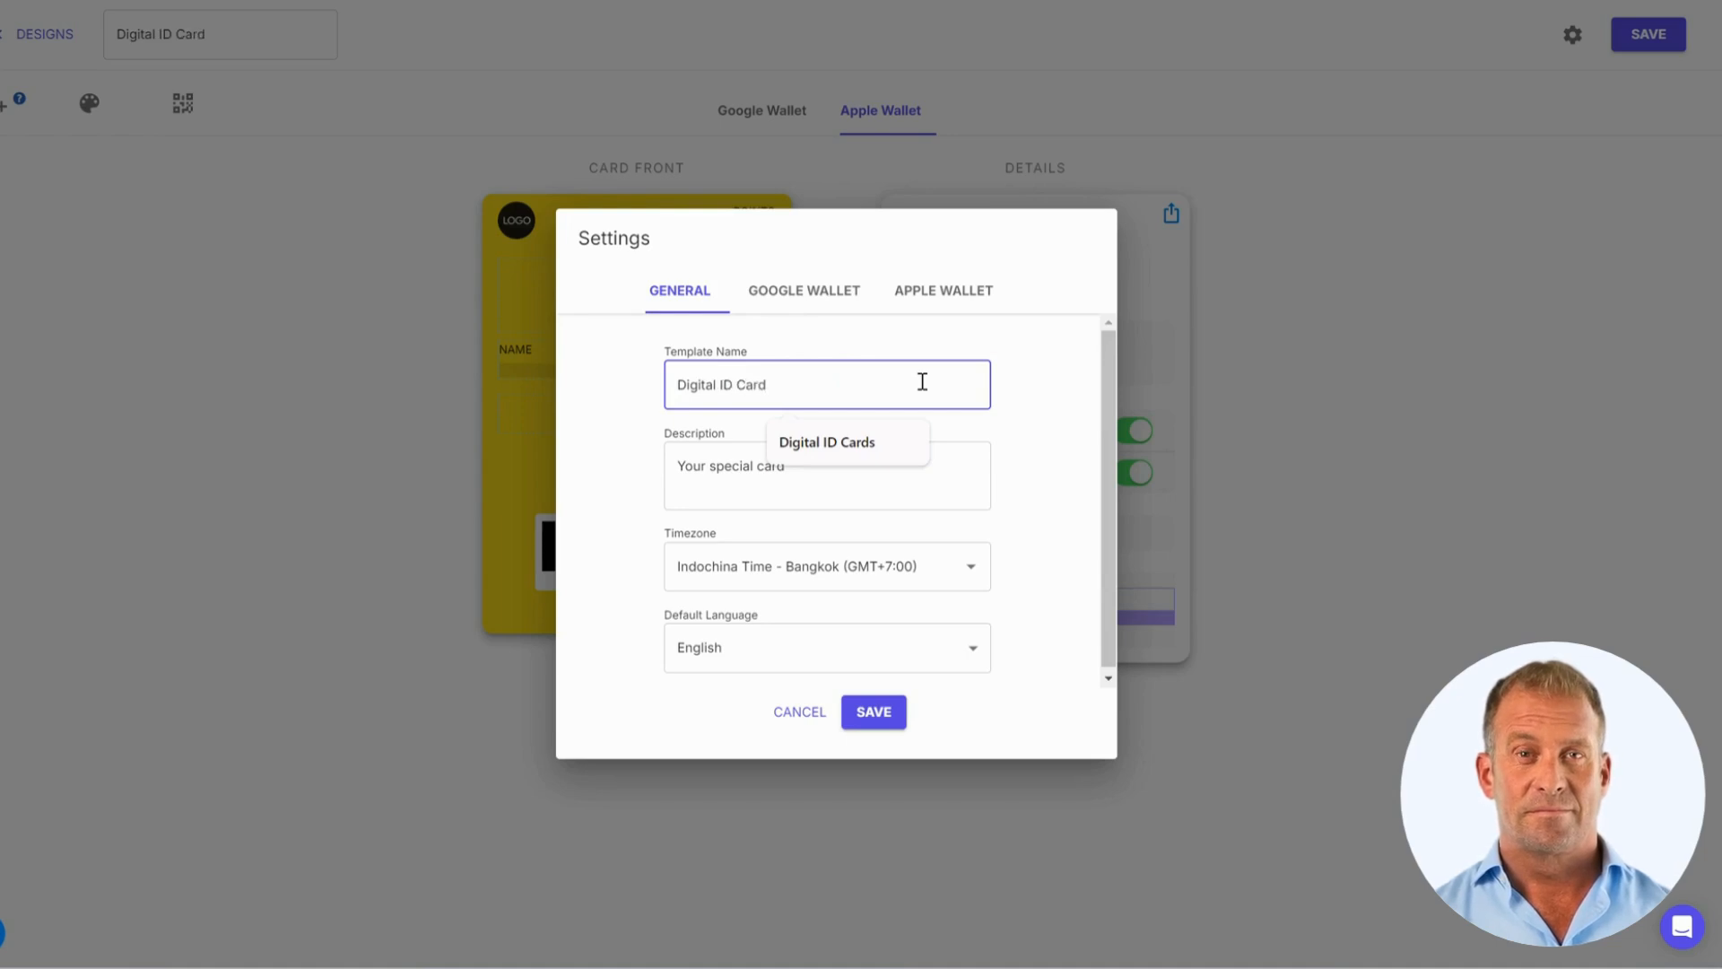
{"action": "left_click", "coordinate": [1021, 468]}
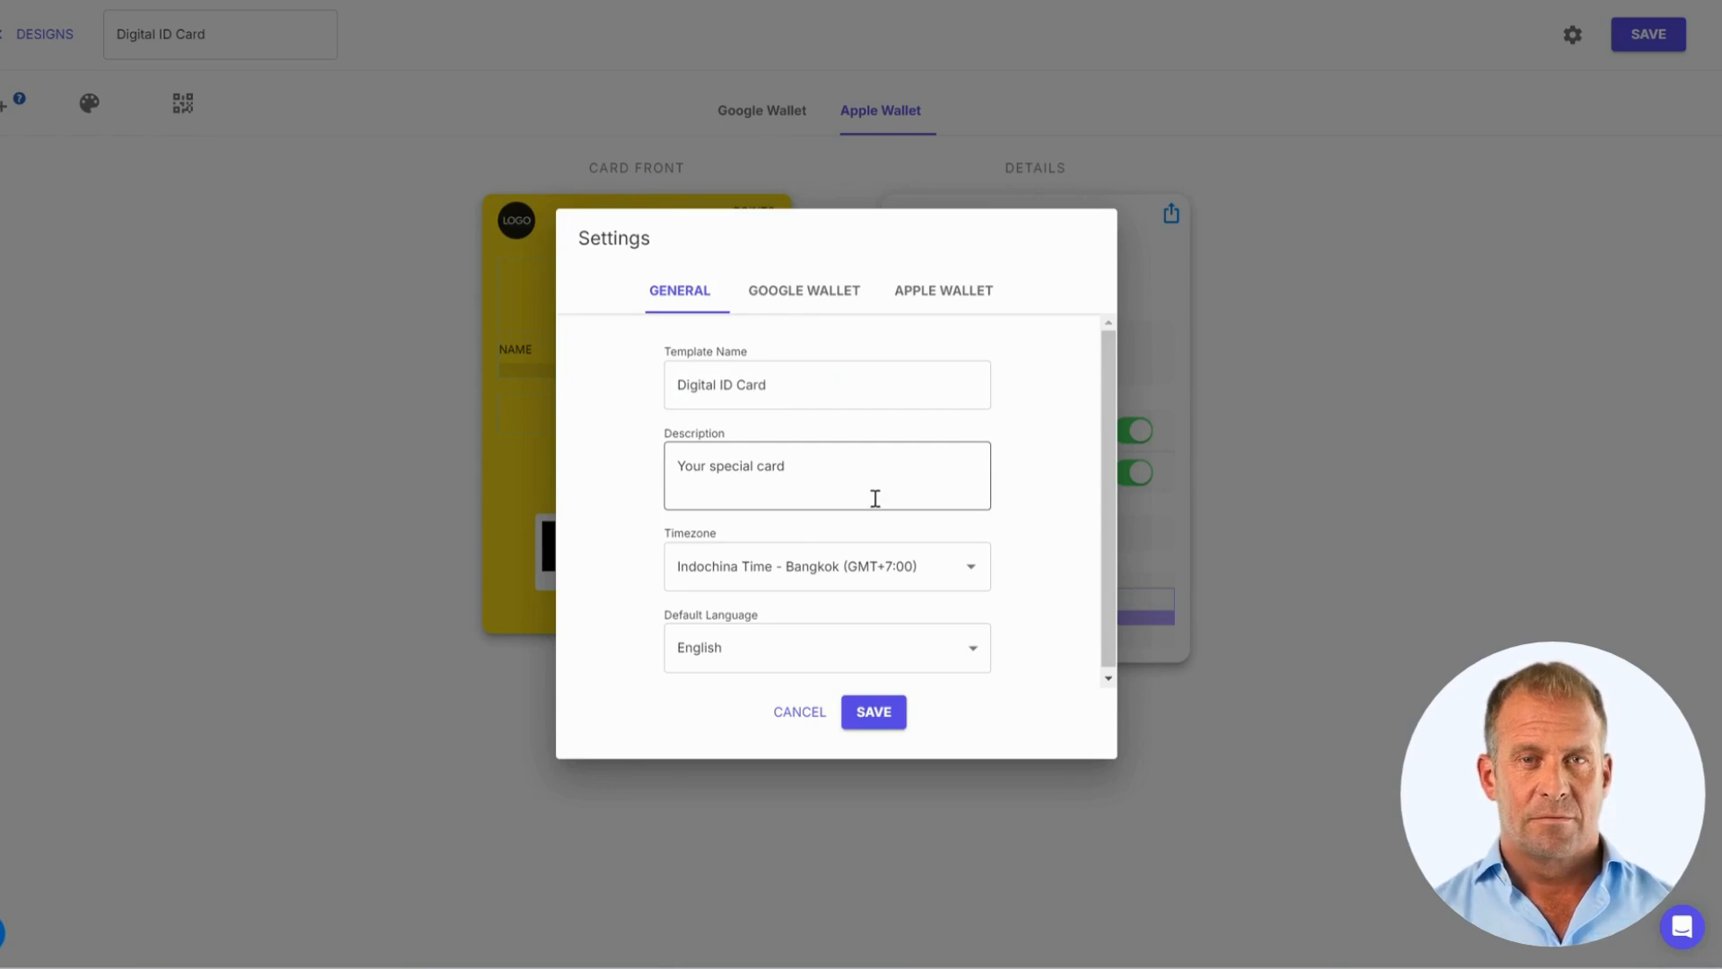
Set the template timezone to United Kingdom Time
{"action": "left_click", "coordinate": [863, 566]}
{"action": "triple_click", "coordinate": [863, 566]}
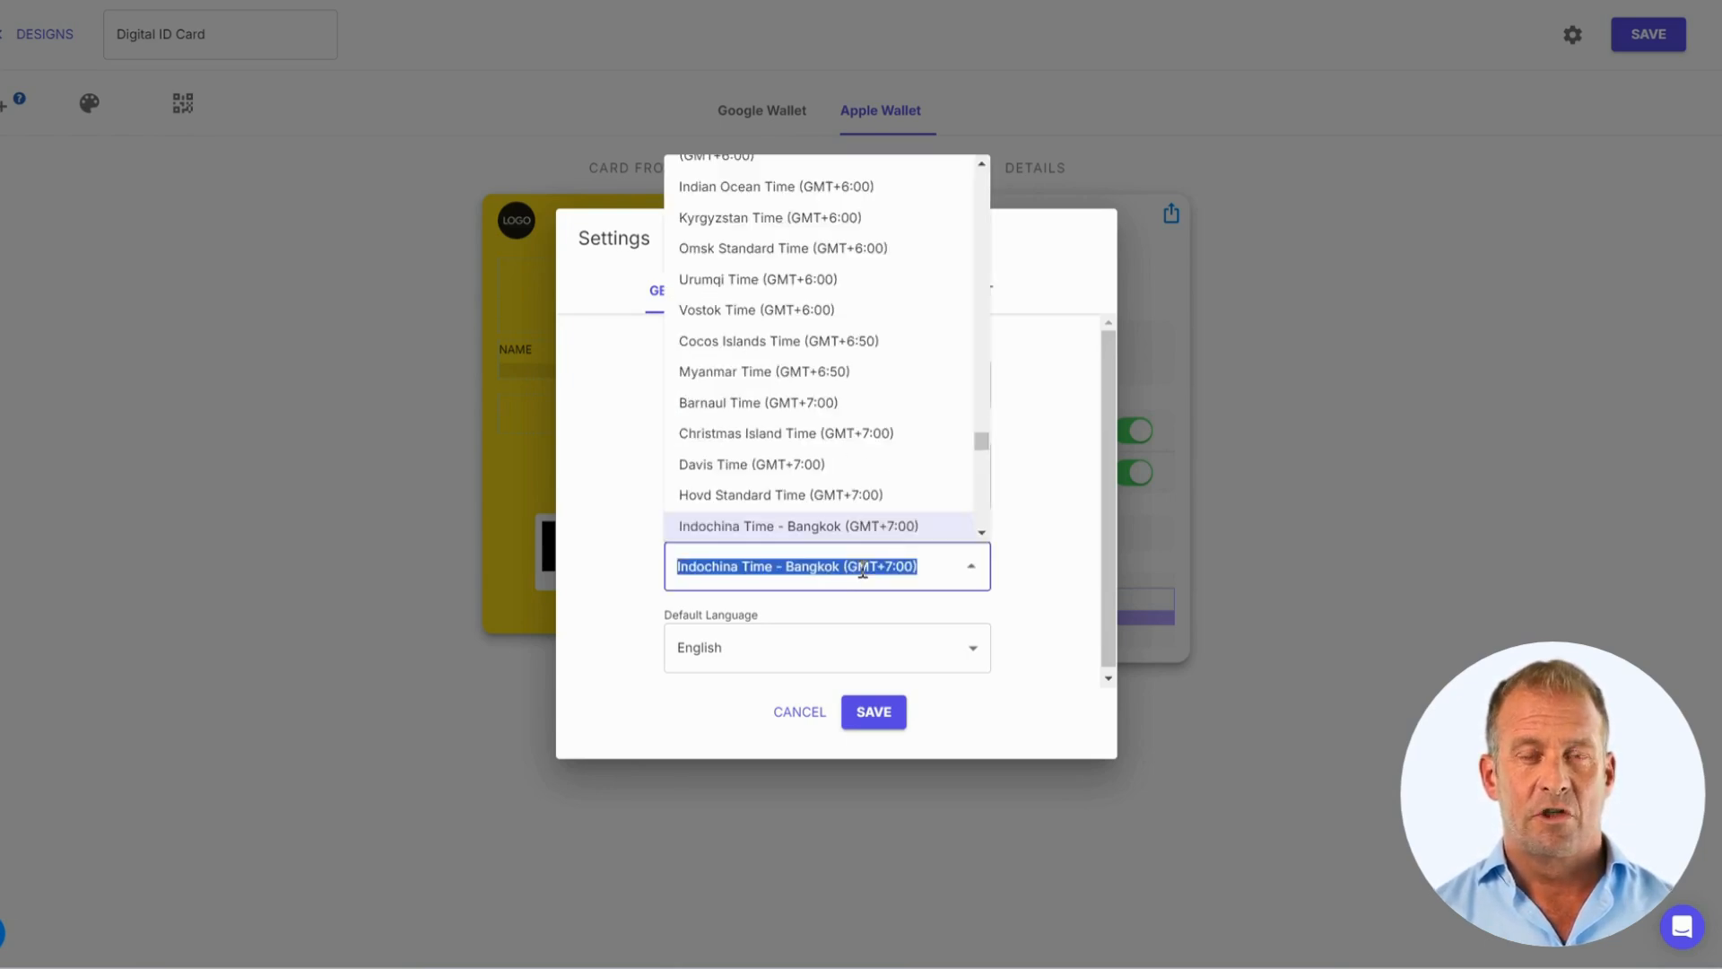
{"action": "type", "text": "united"}
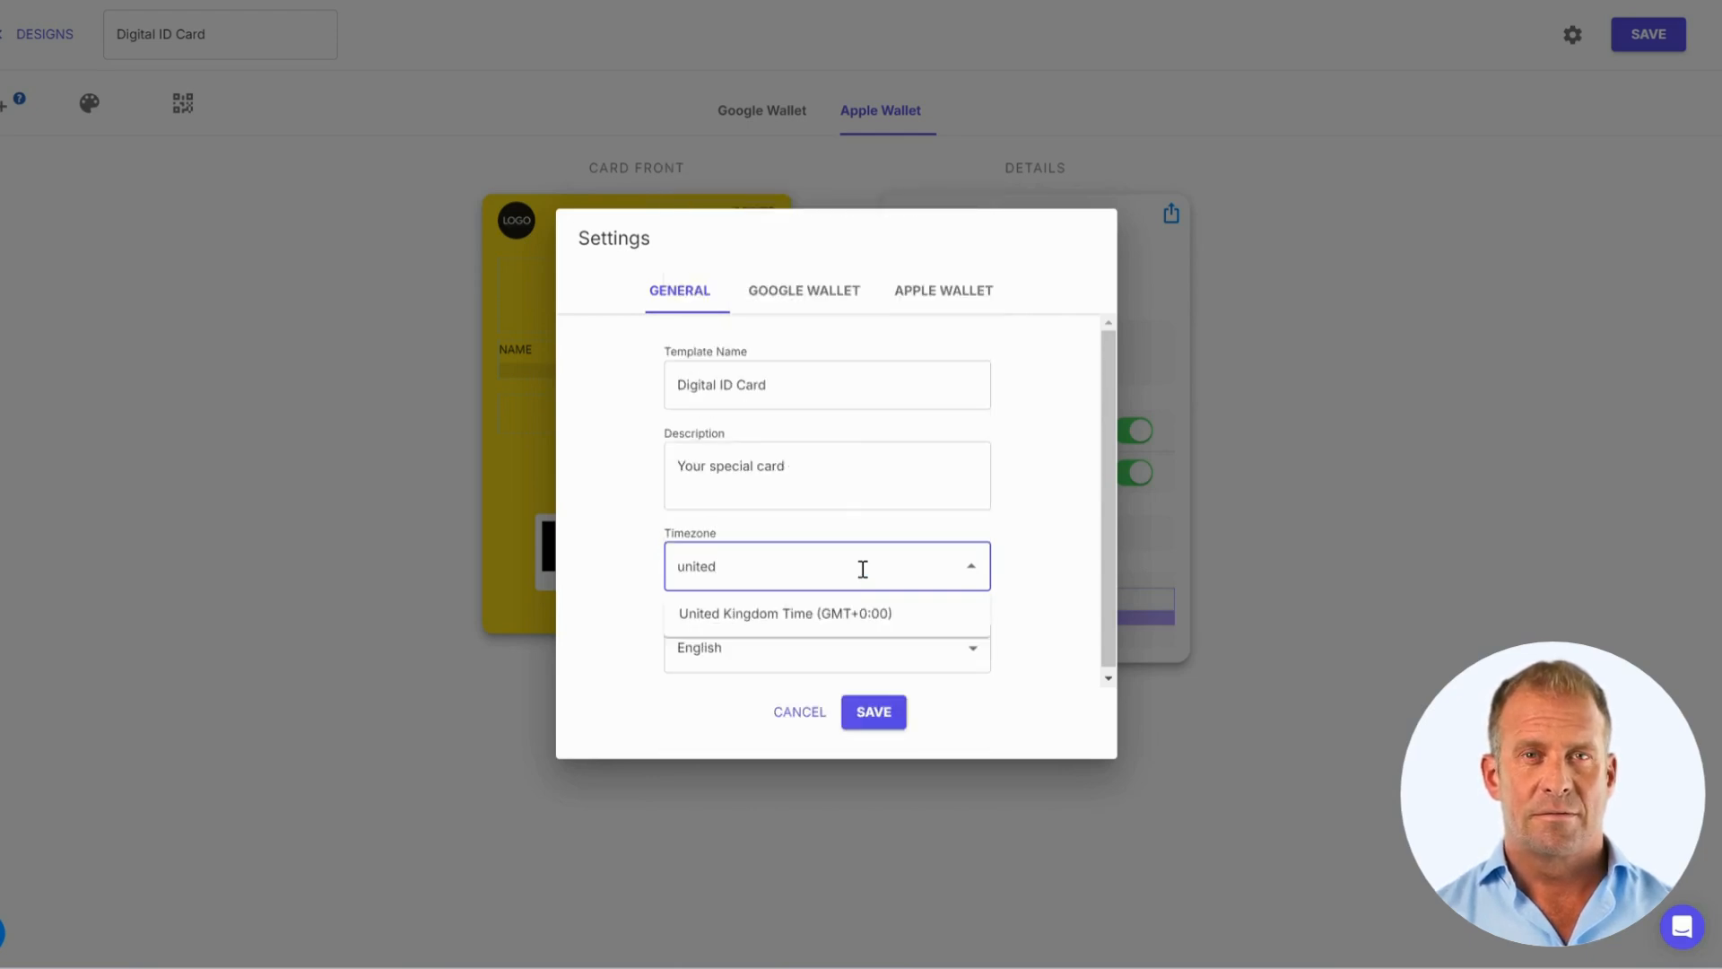
{"action": "key", "text": "Down"}
{"action": "key", "text": "Return"}
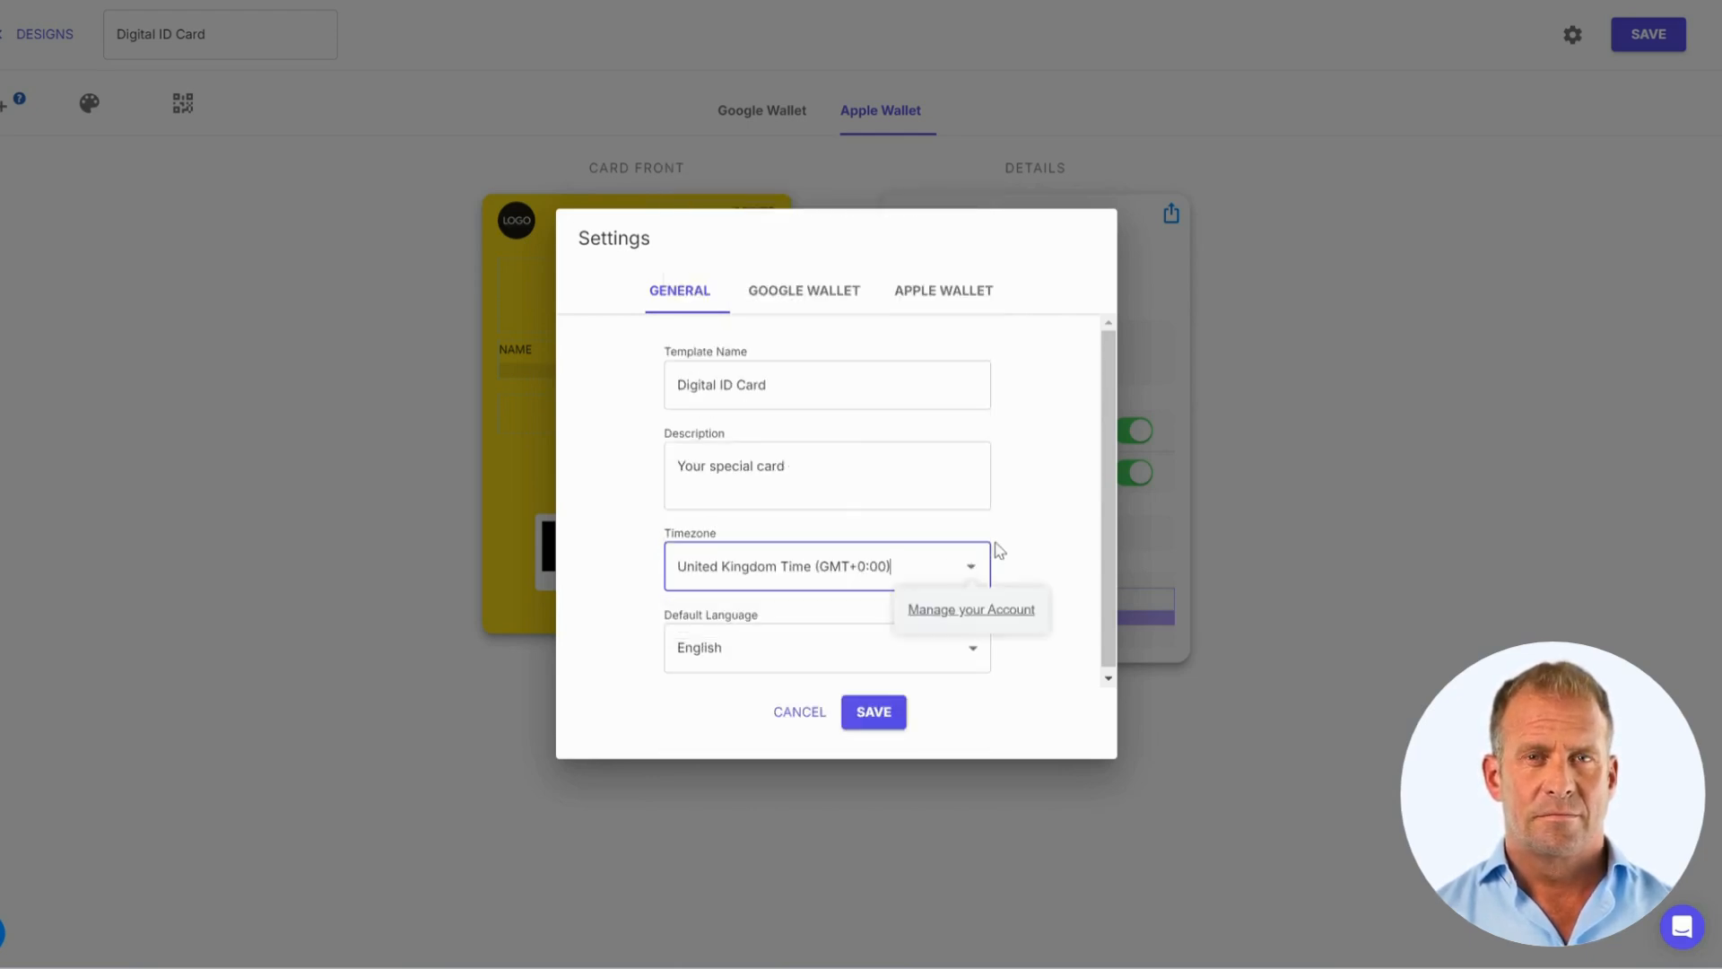
{"action": "left_click", "coordinate": [1002, 547]}
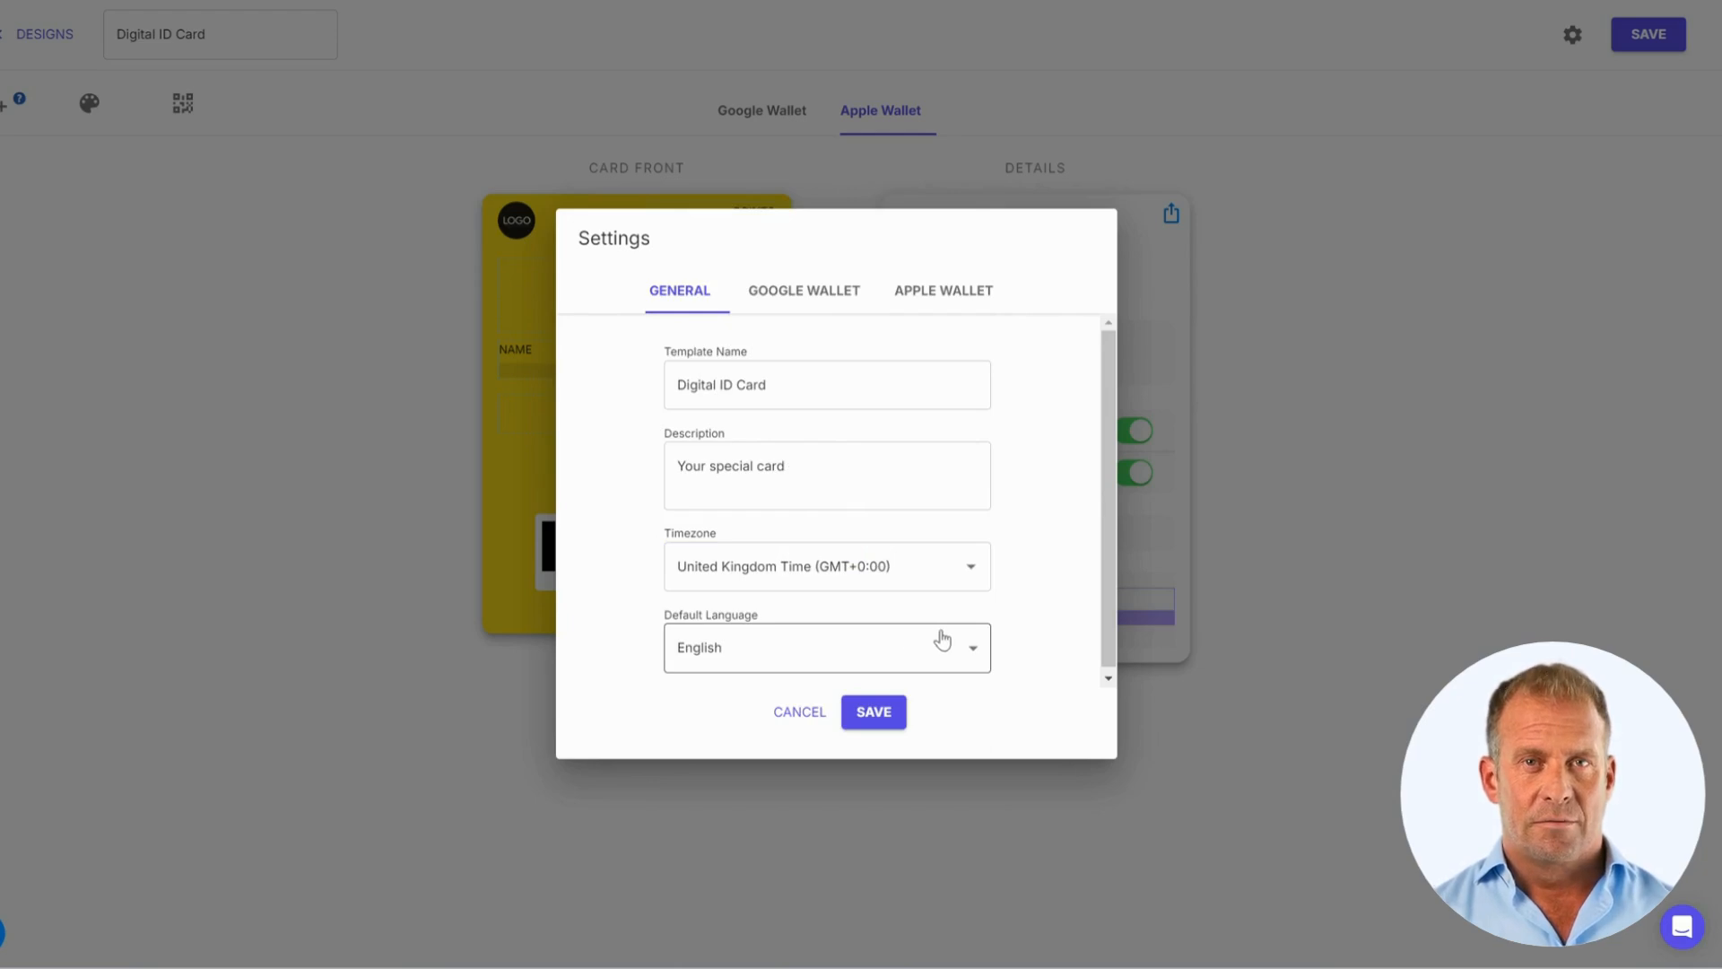
Check the Google Wallet and Apple Wallet settings tabs, then save the template settings
{"action": "left_click", "coordinate": [830, 302]}
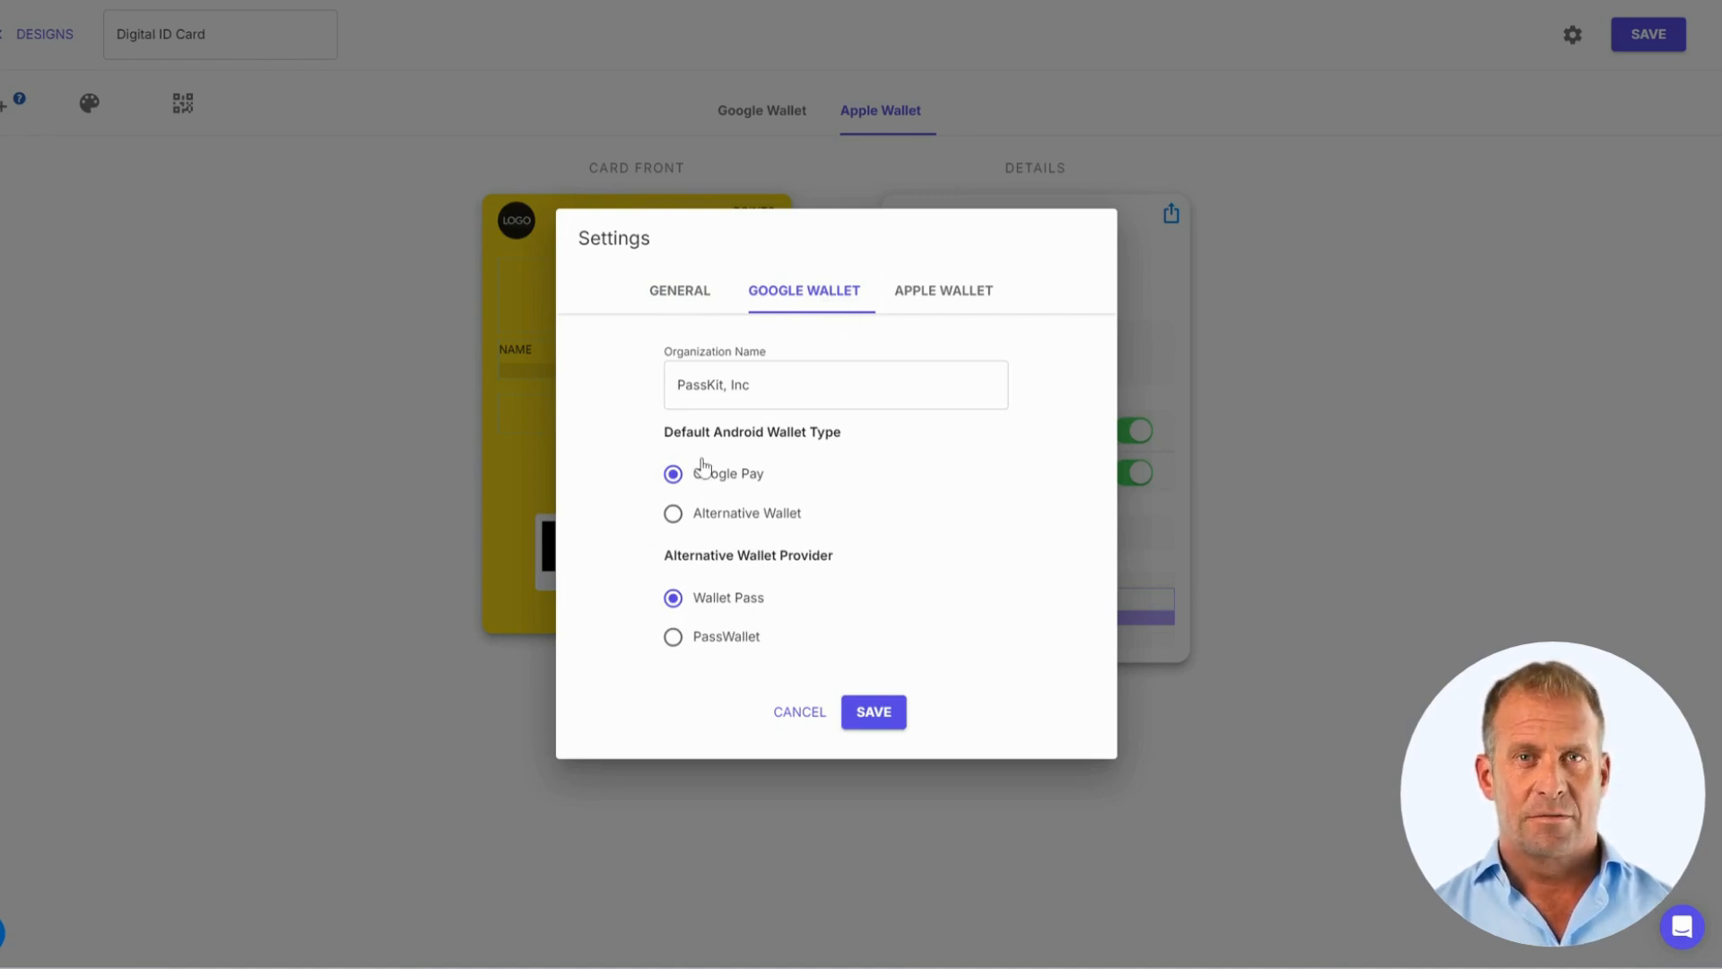
{"action": "left_click", "coordinate": [933, 299]}
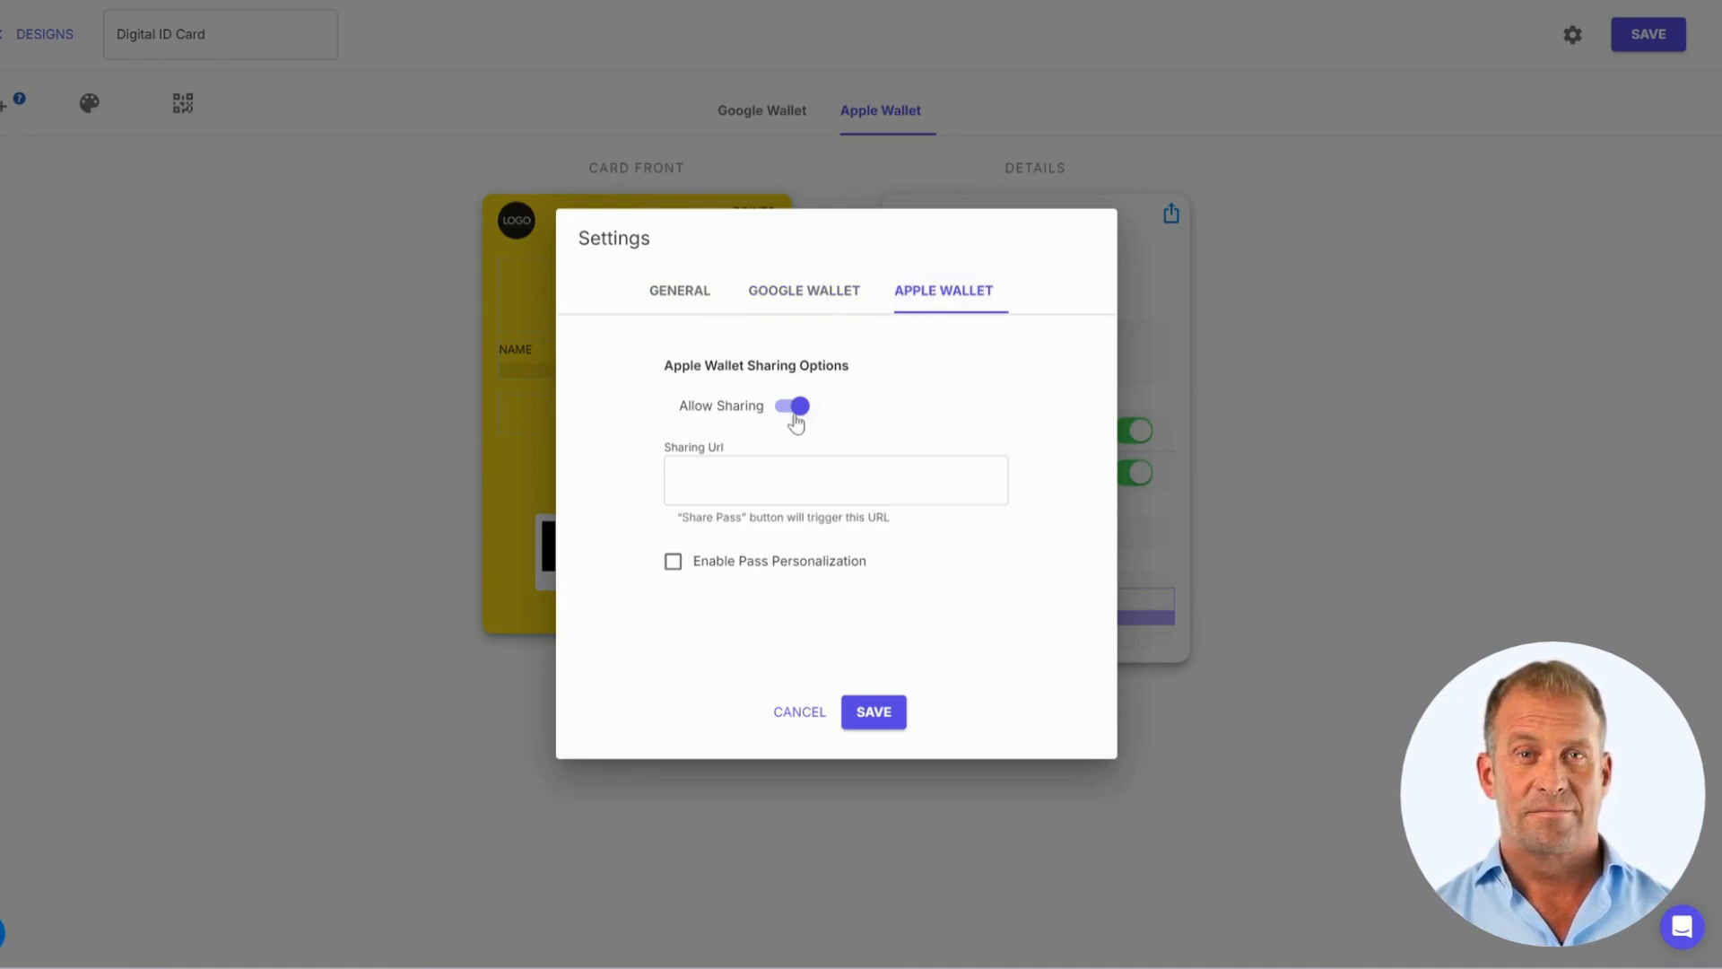
{"action": "left_click", "coordinate": [709, 298]}
{"action": "left_click", "coordinate": [876, 711]}
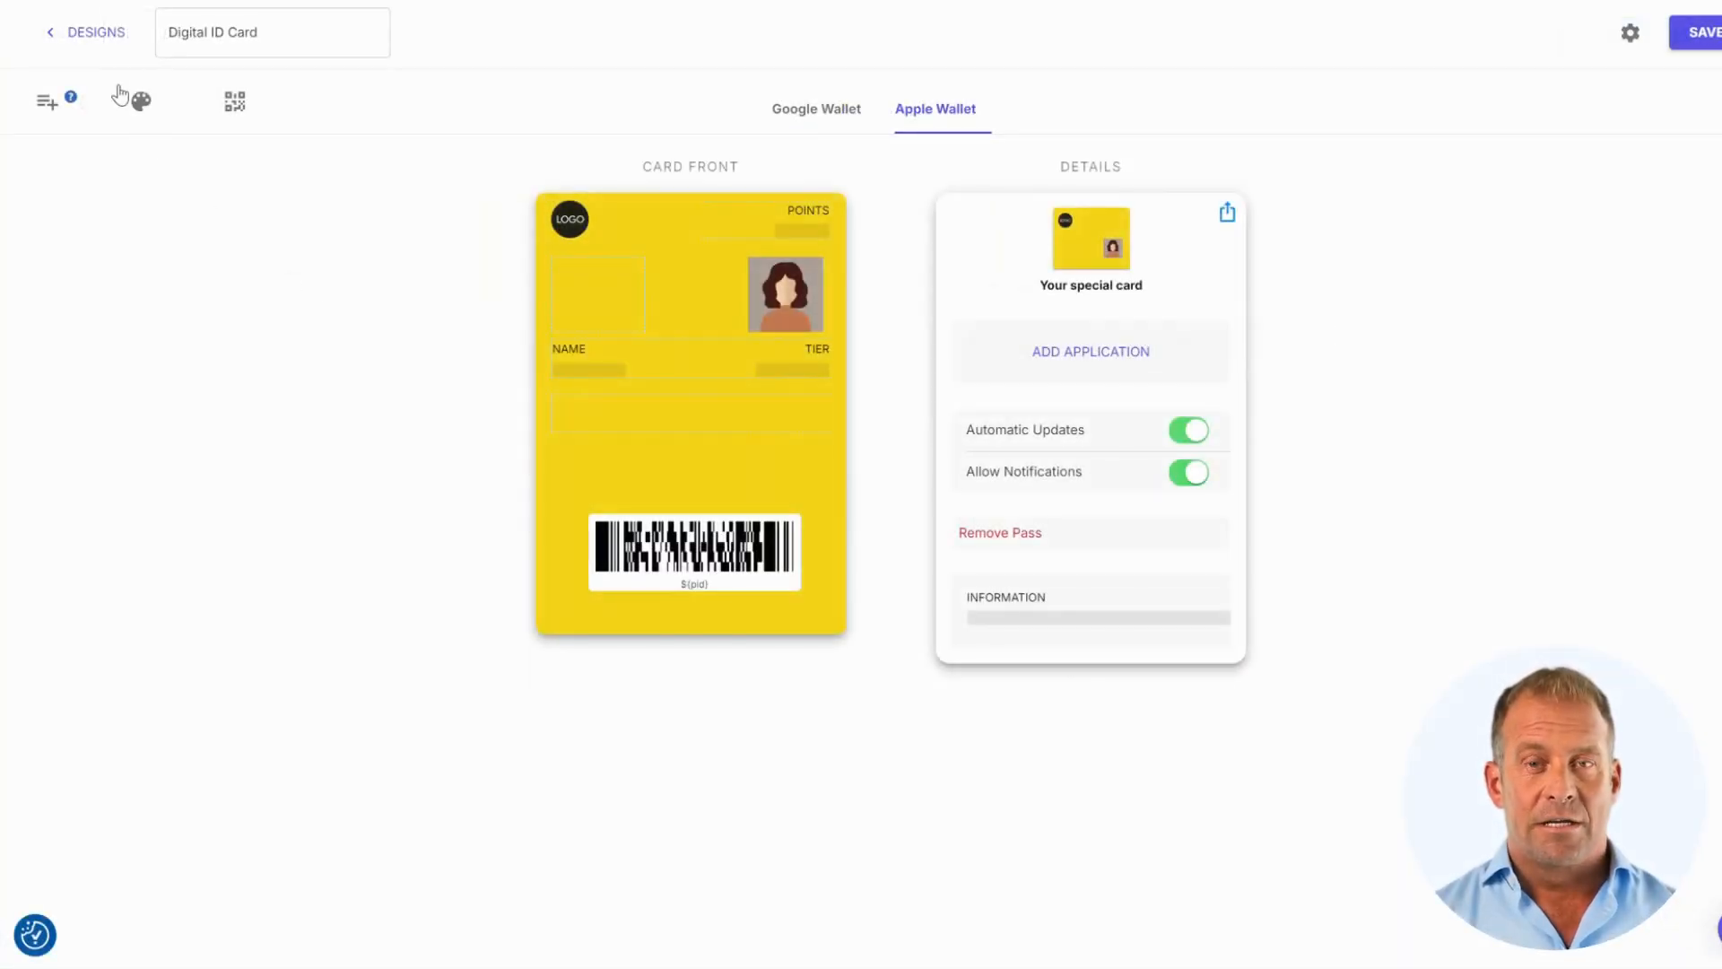
Open the Base tier's settings and review its Locations and Beacons options
{"action": "left_click", "coordinate": [99, 34]}
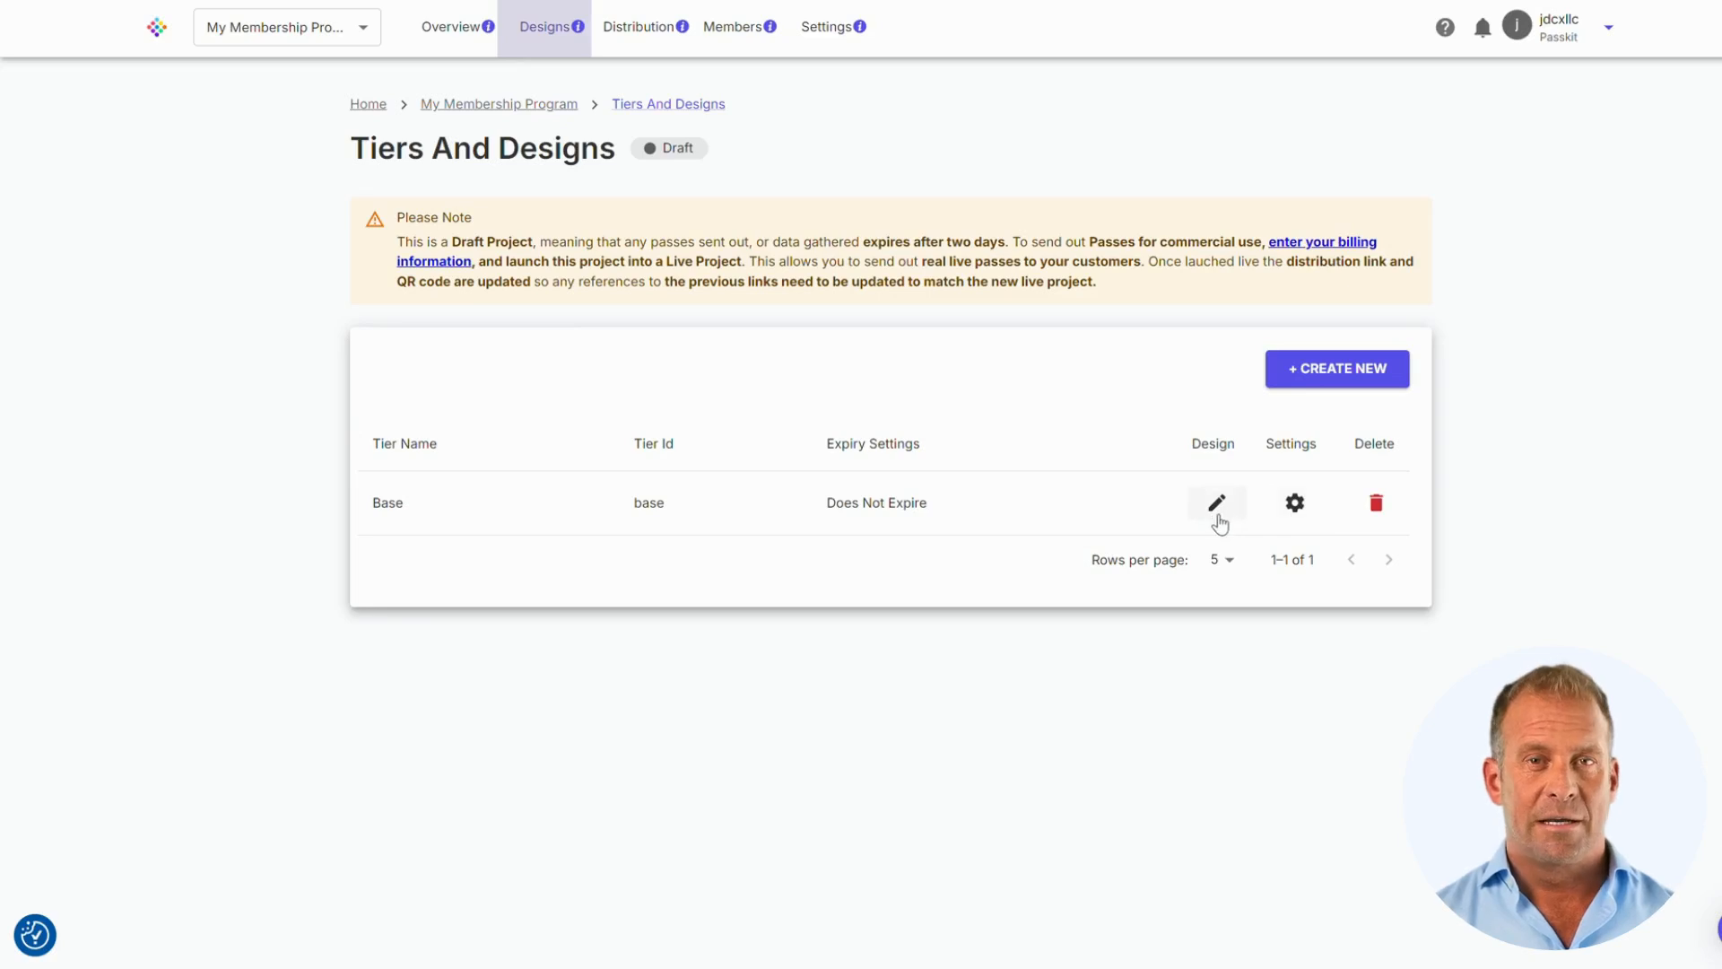
{"action": "left_click", "coordinate": [1292, 505]}
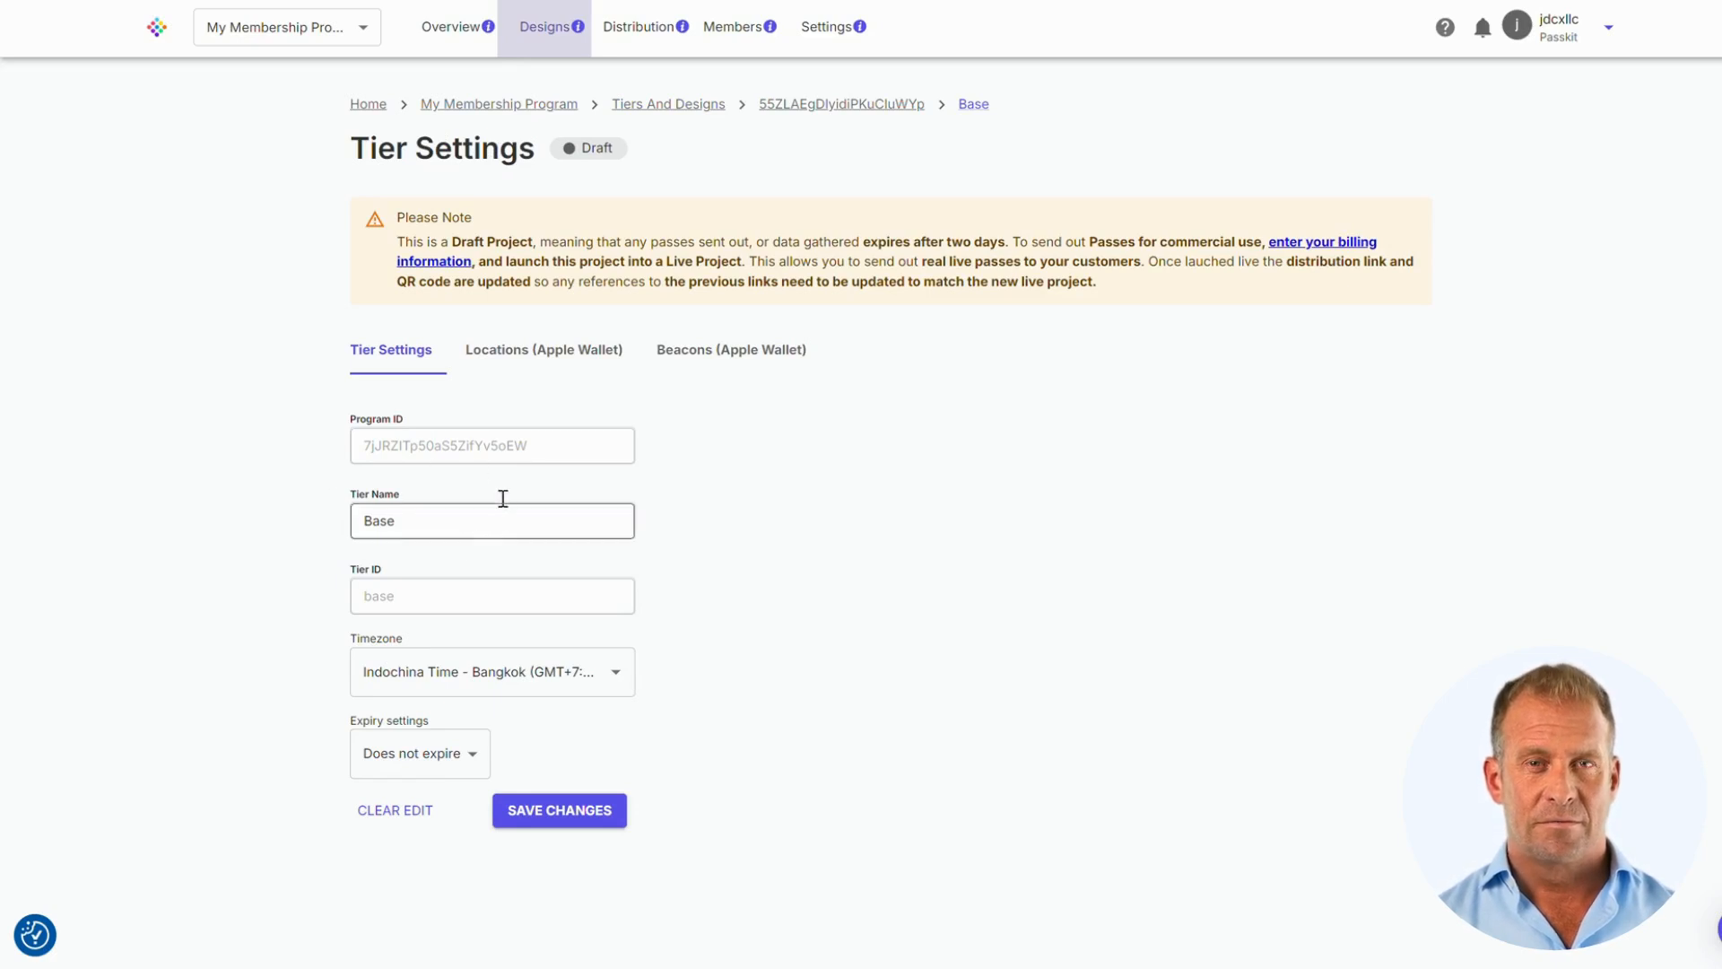
{"action": "left_click", "coordinate": [532, 365]}
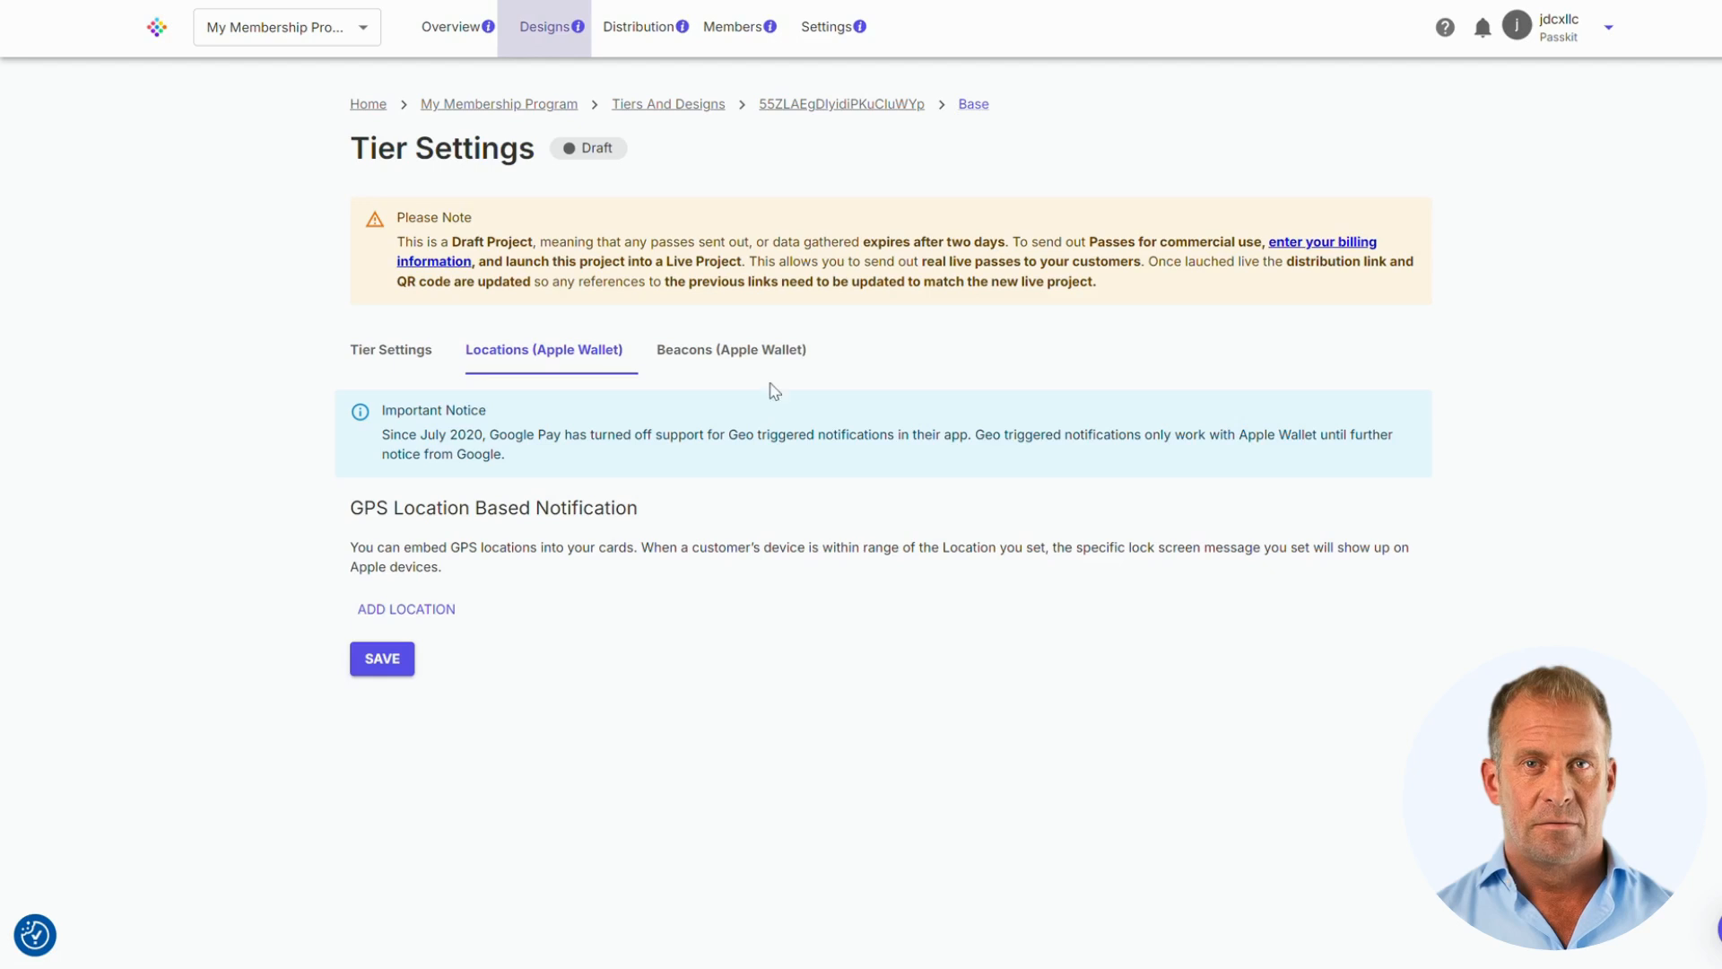
{"action": "left_click", "coordinate": [752, 356]}
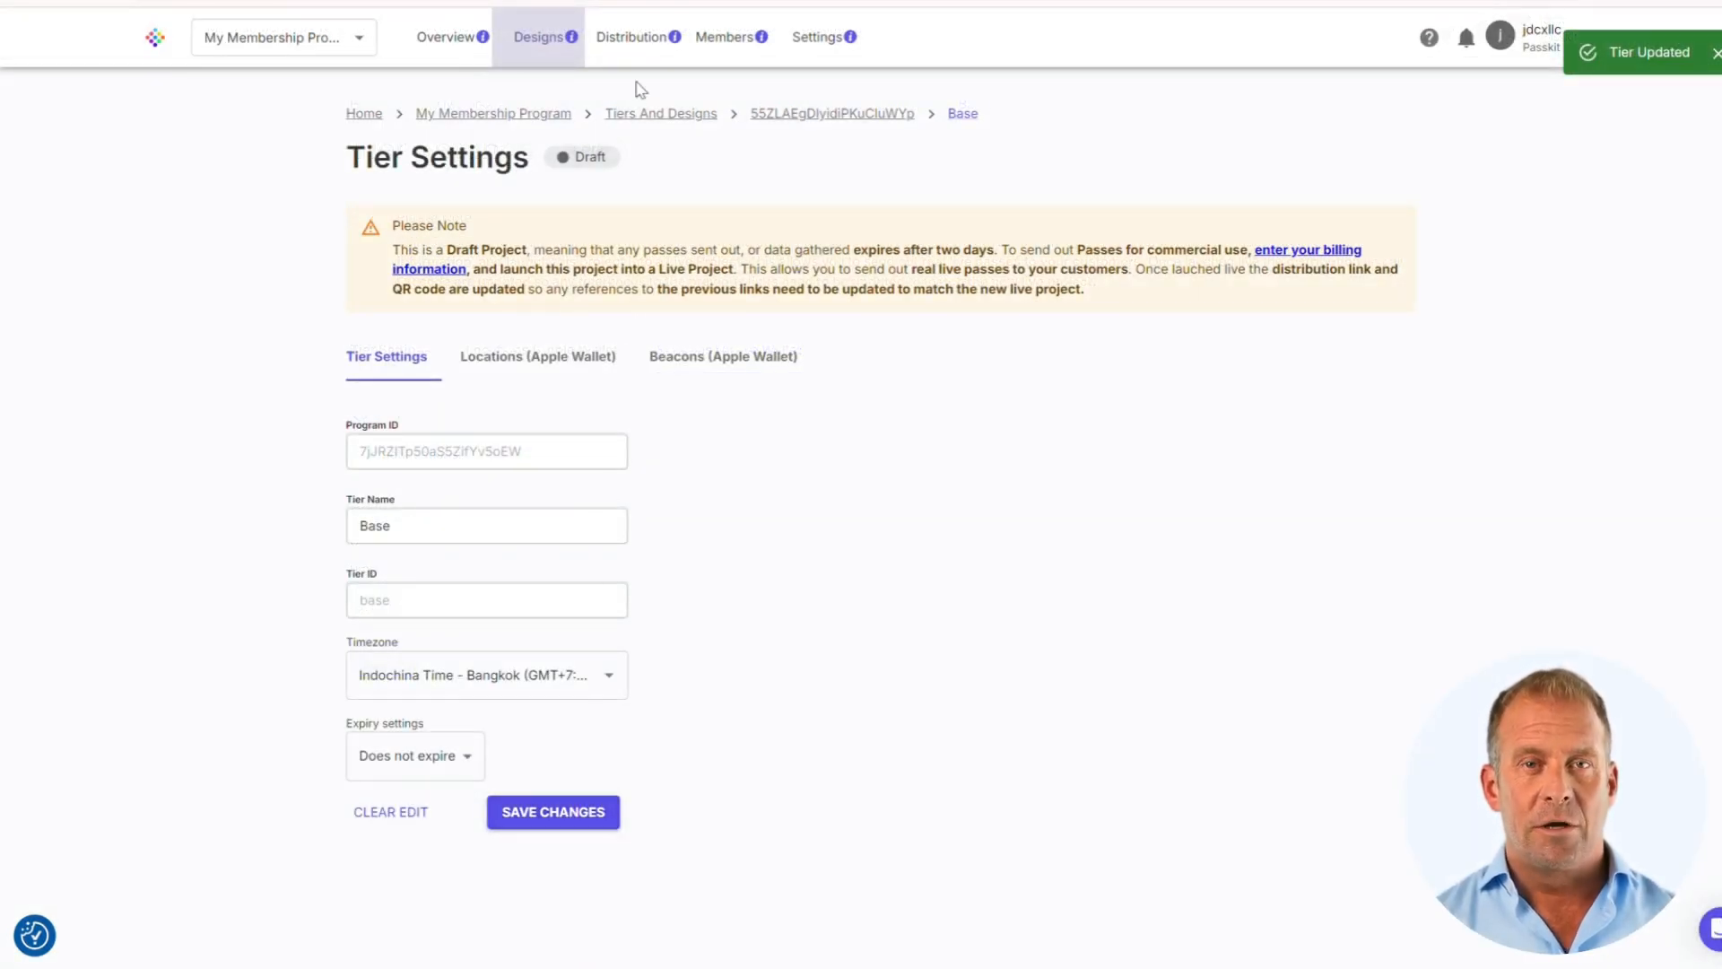
Make the welcome email's Save to phone button background blue #4a90e2, then return to Distribution
{"action": "left_click", "coordinate": [628, 42]}
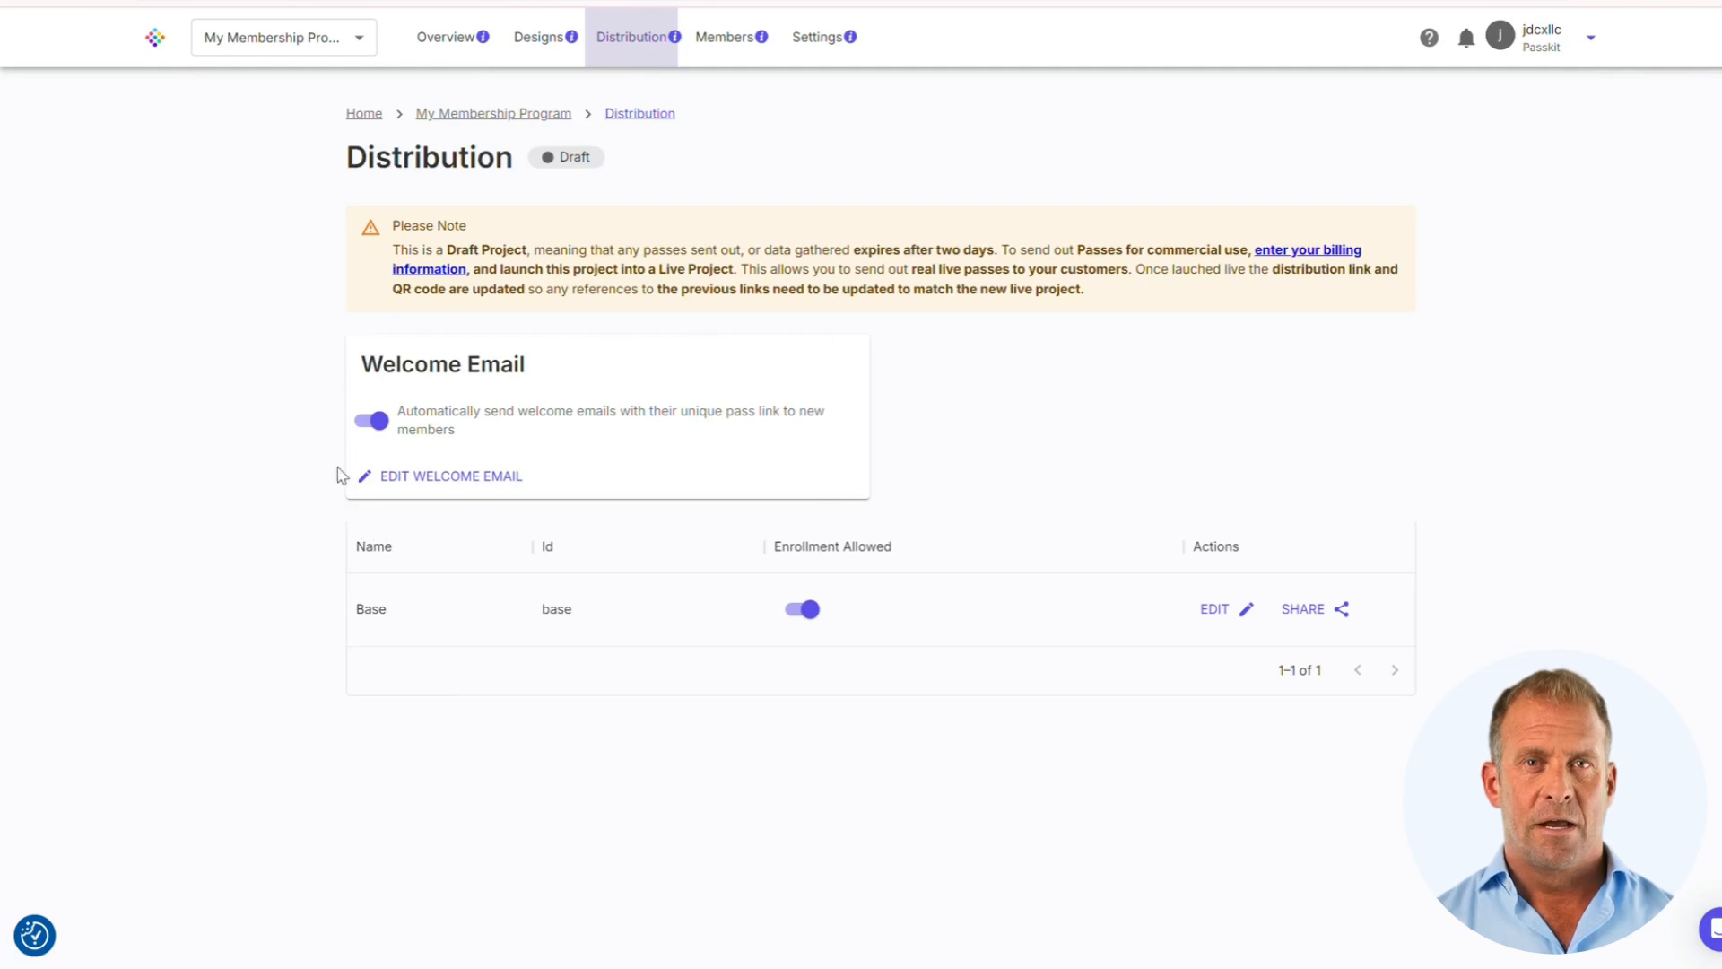
{"action": "left_click", "coordinate": [467, 487]}
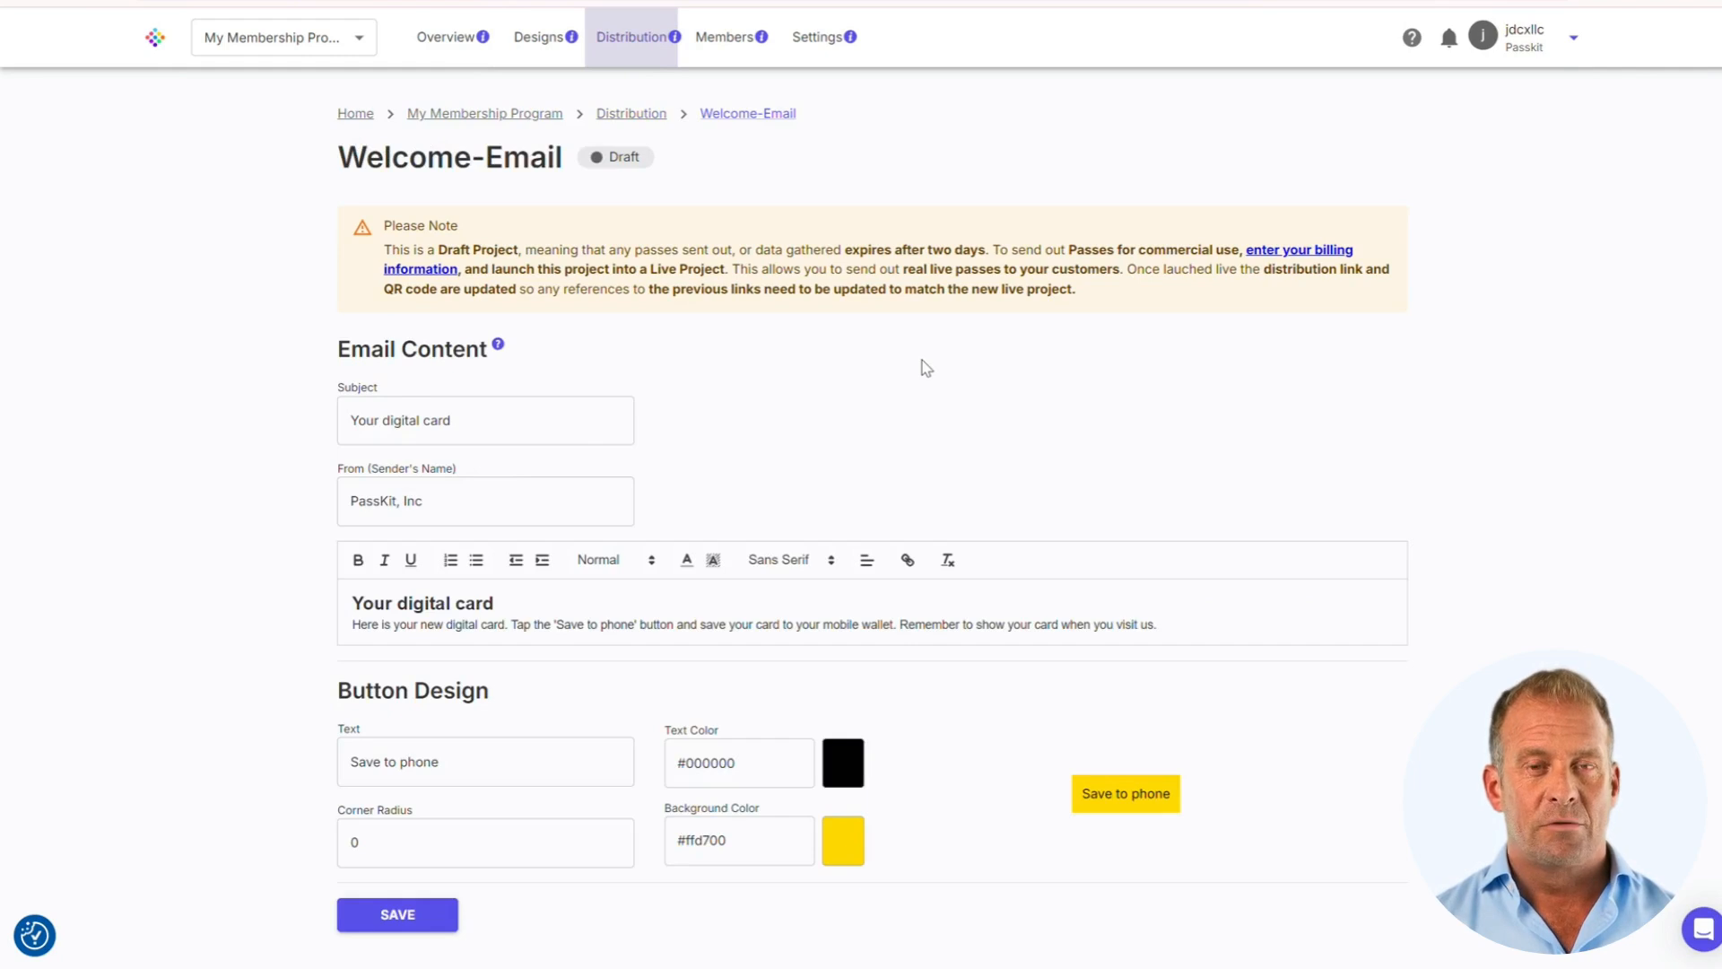
{"action": "scroll", "coordinate": [924, 368], "scroll_direction": "down", "scroll_amount": 1}
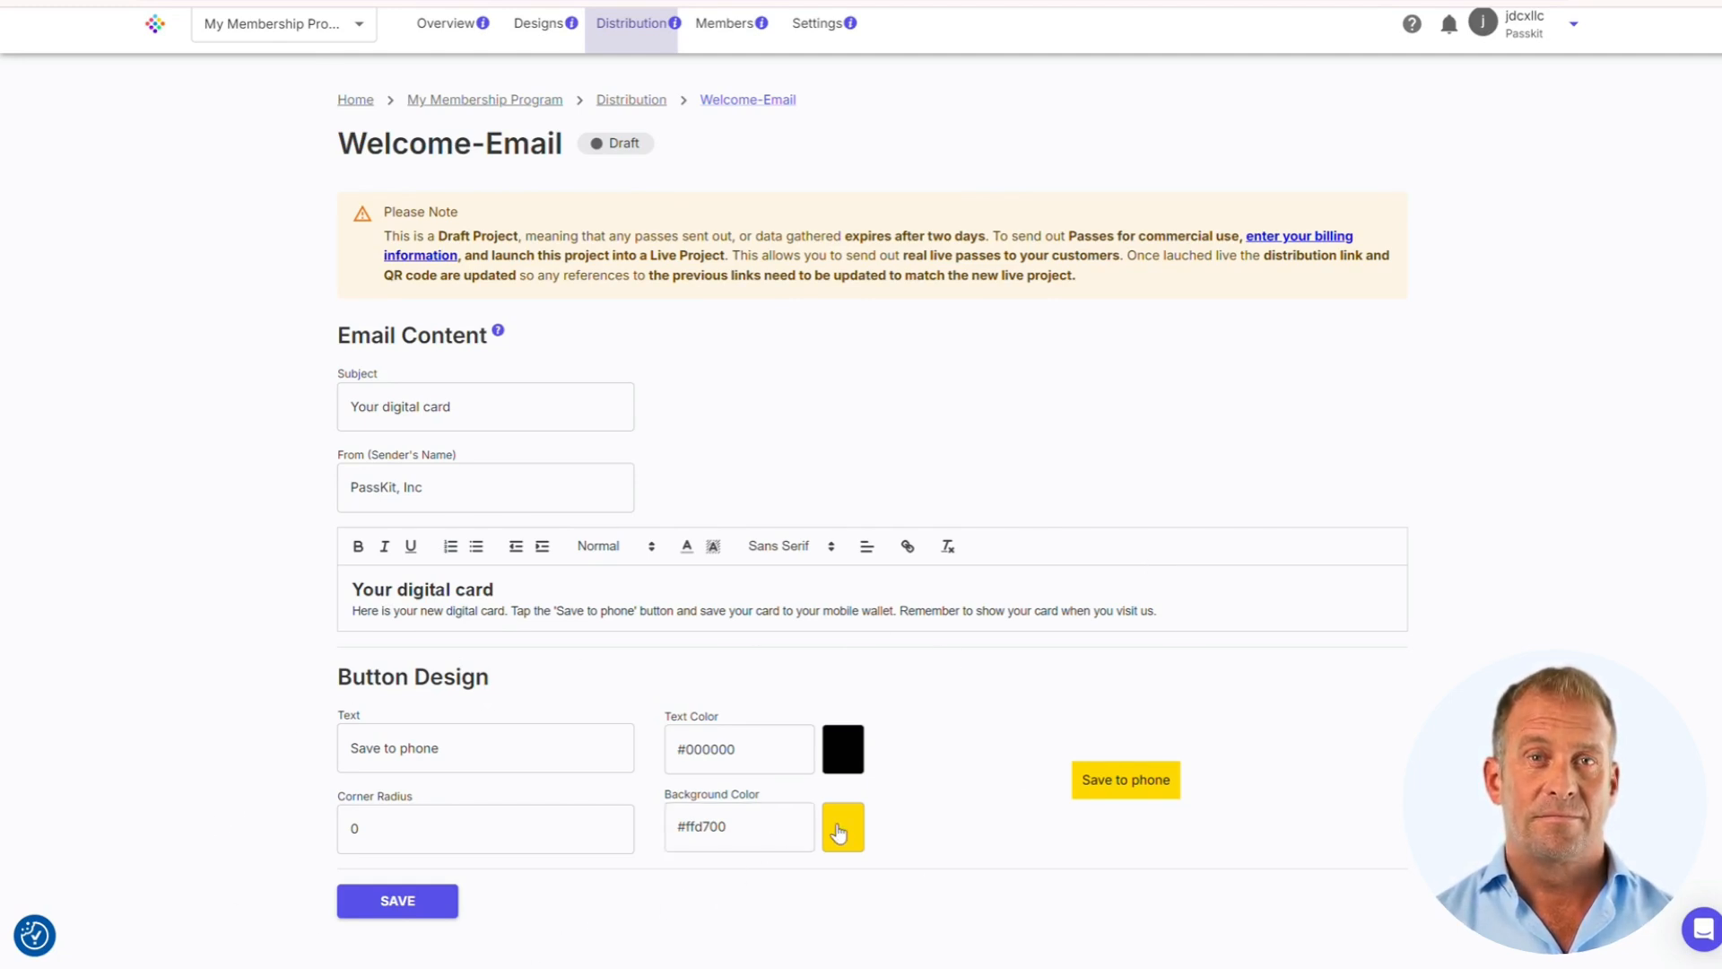
{"action": "left_click", "coordinate": [839, 832]}
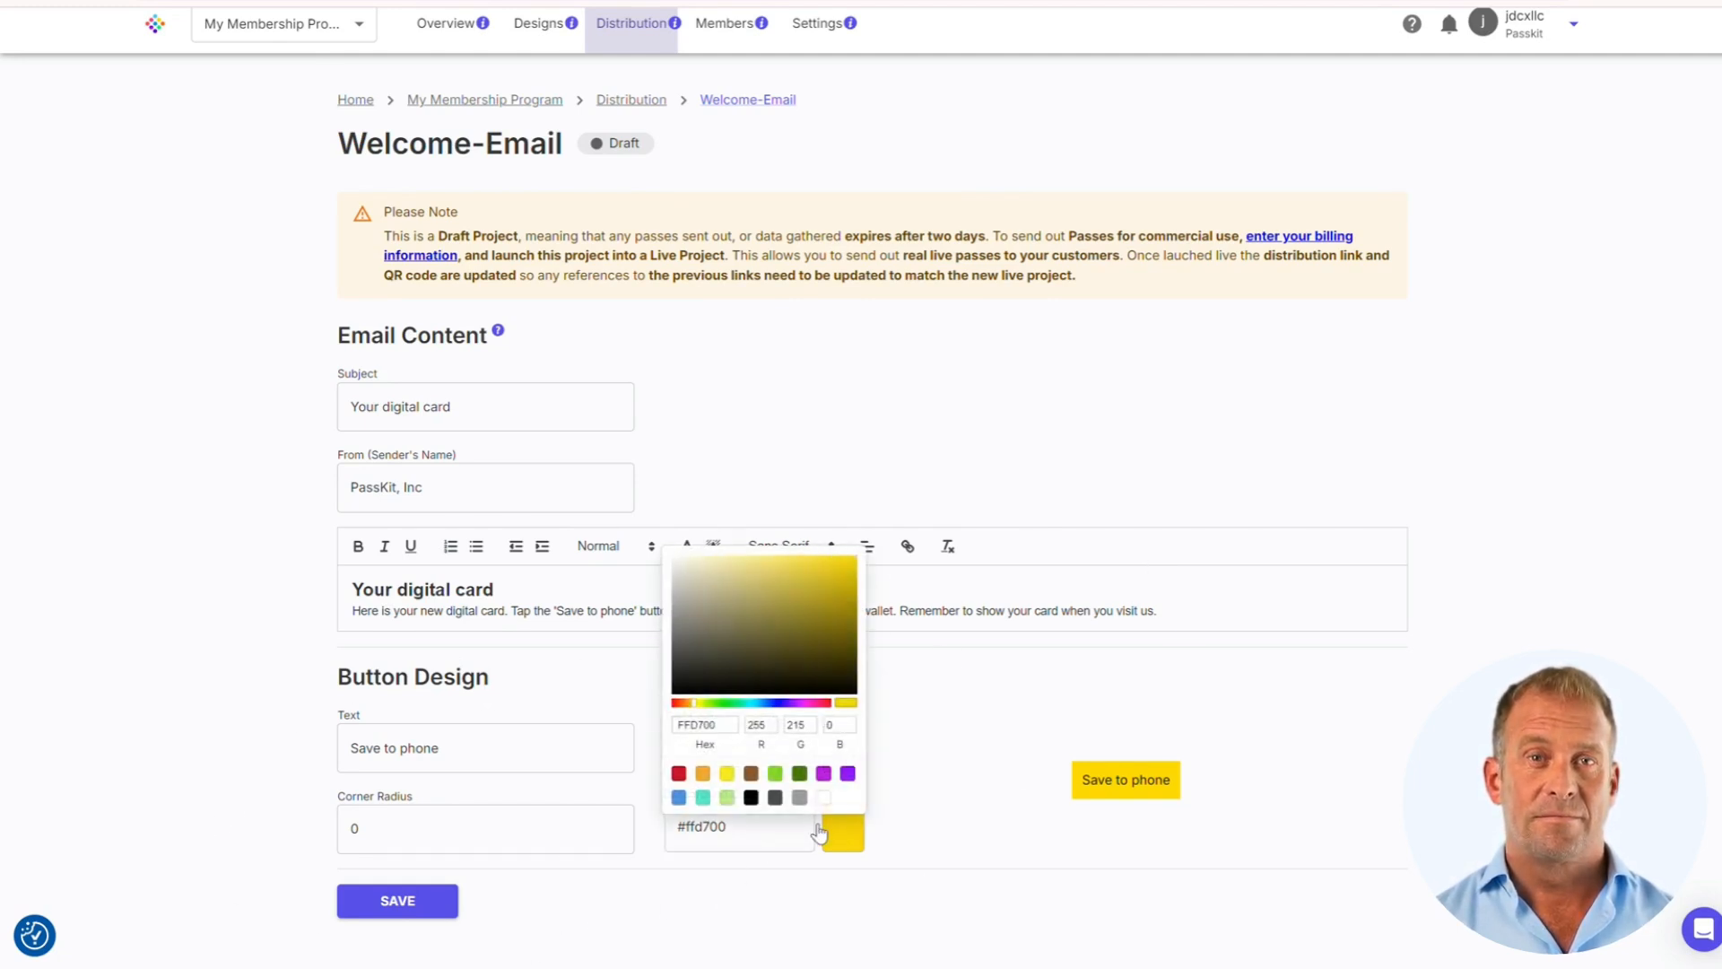
{"action": "left_click", "coordinate": [679, 797]}
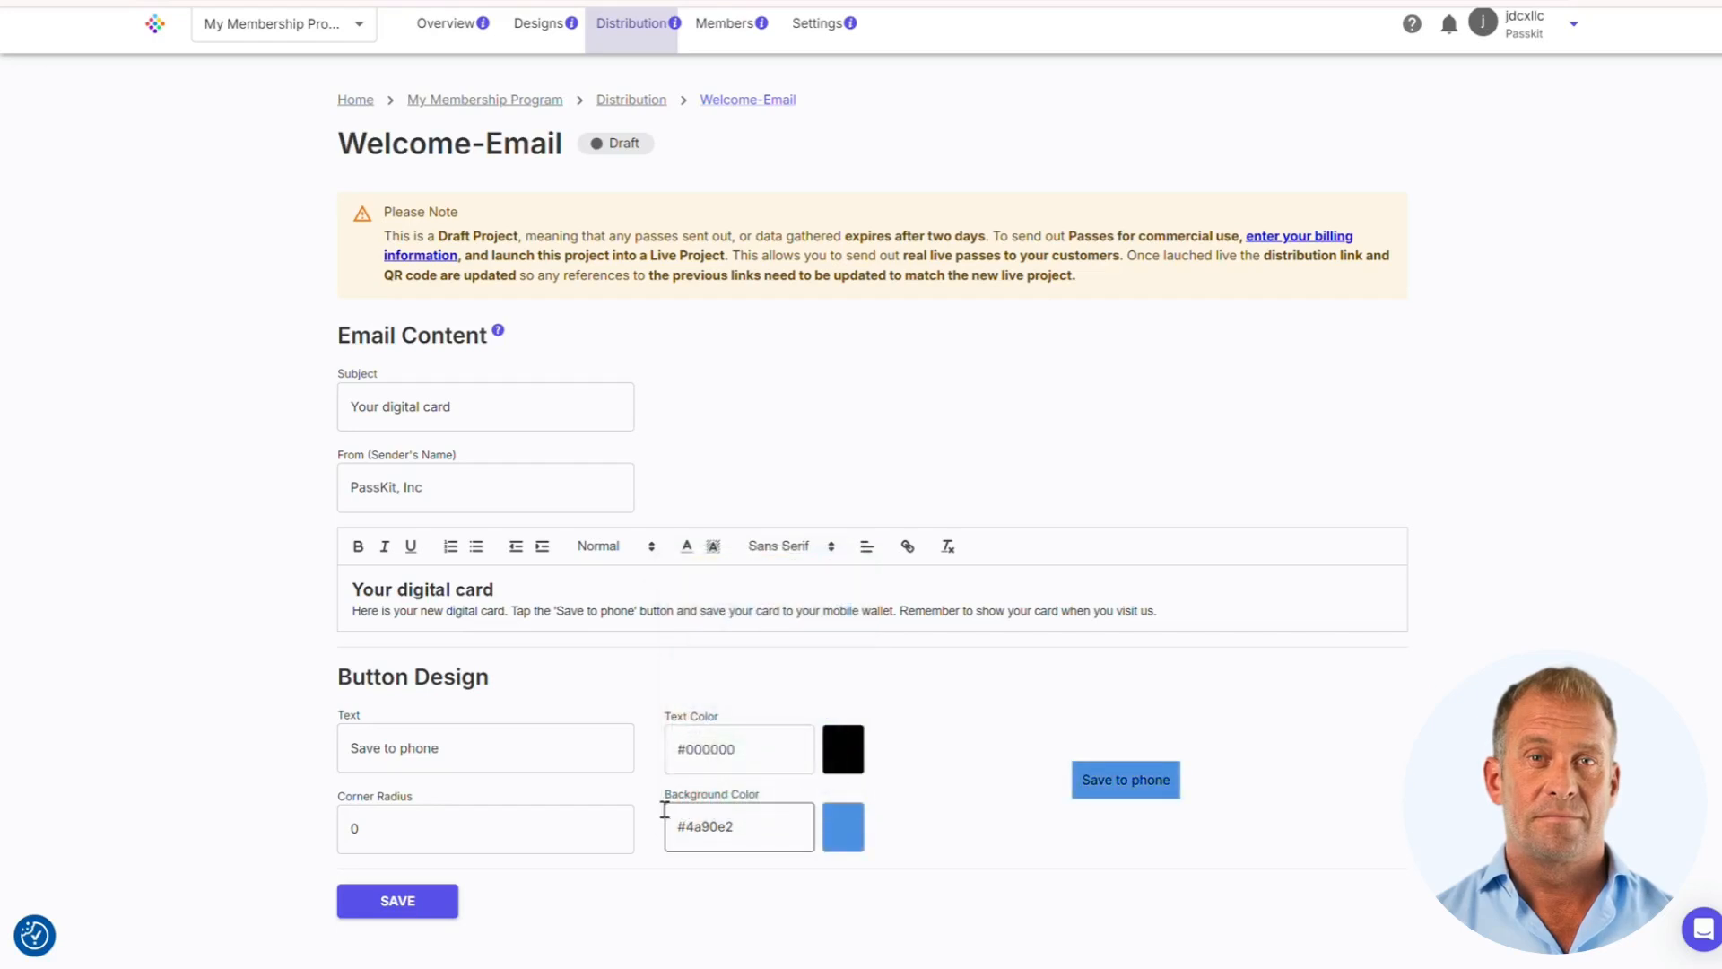
{"action": "left_click", "coordinate": [609, 833]}
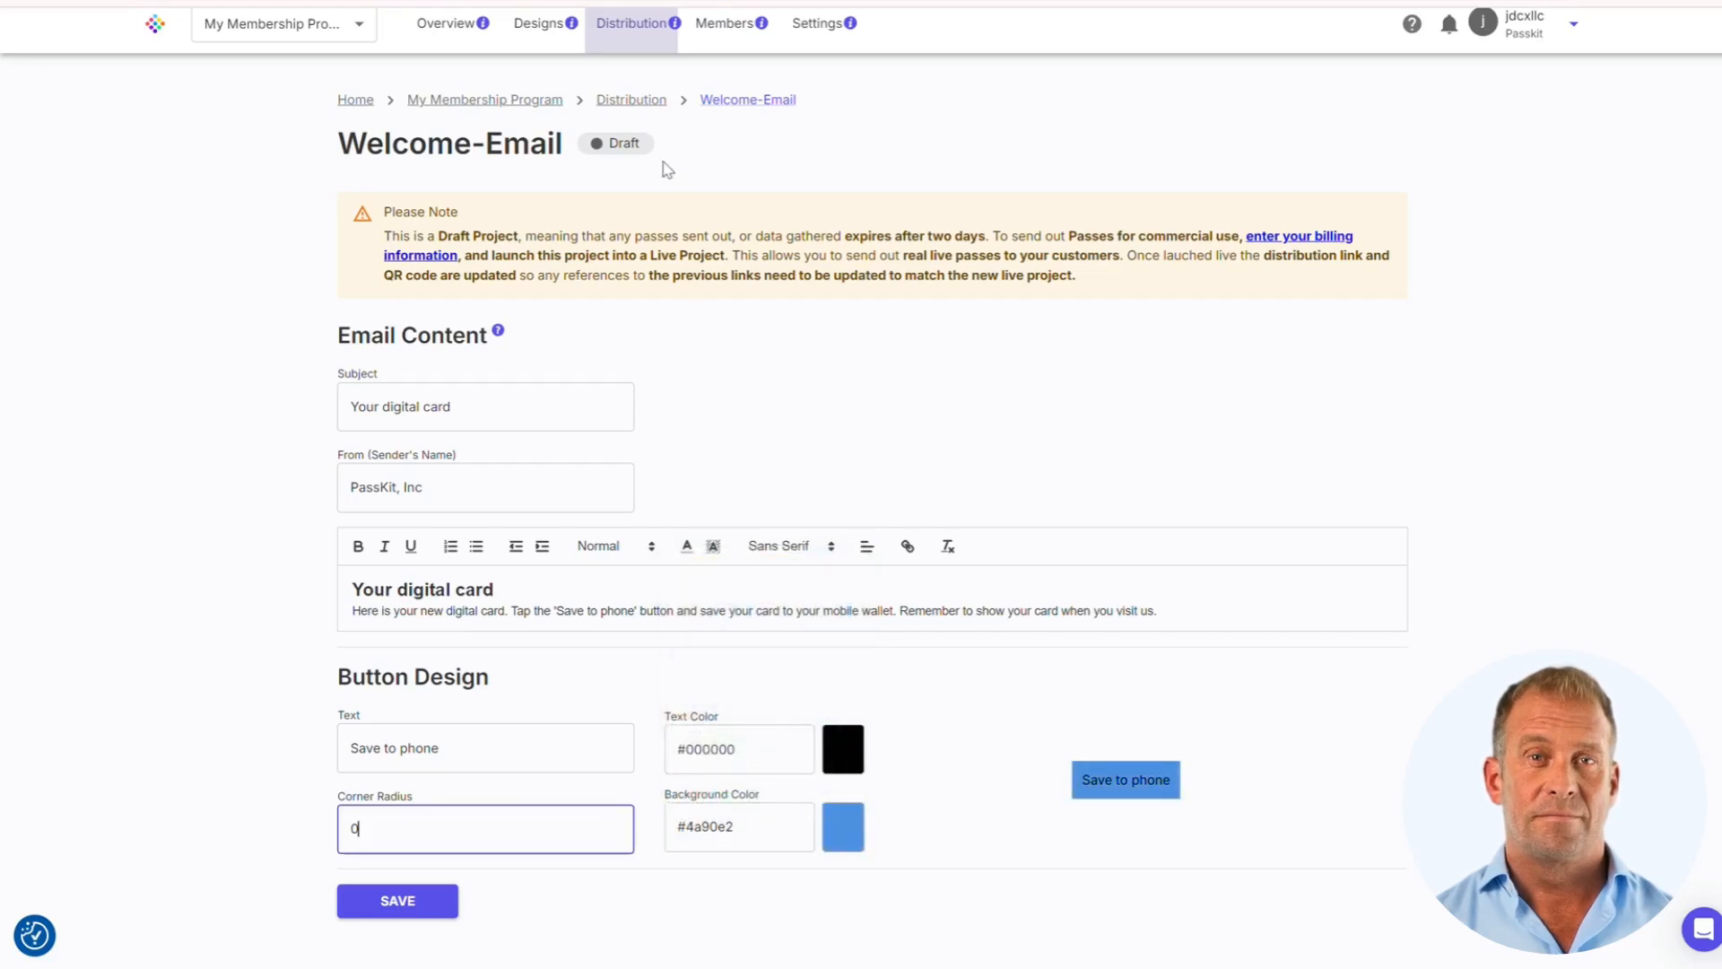
{"action": "left_click", "coordinate": [641, 40]}
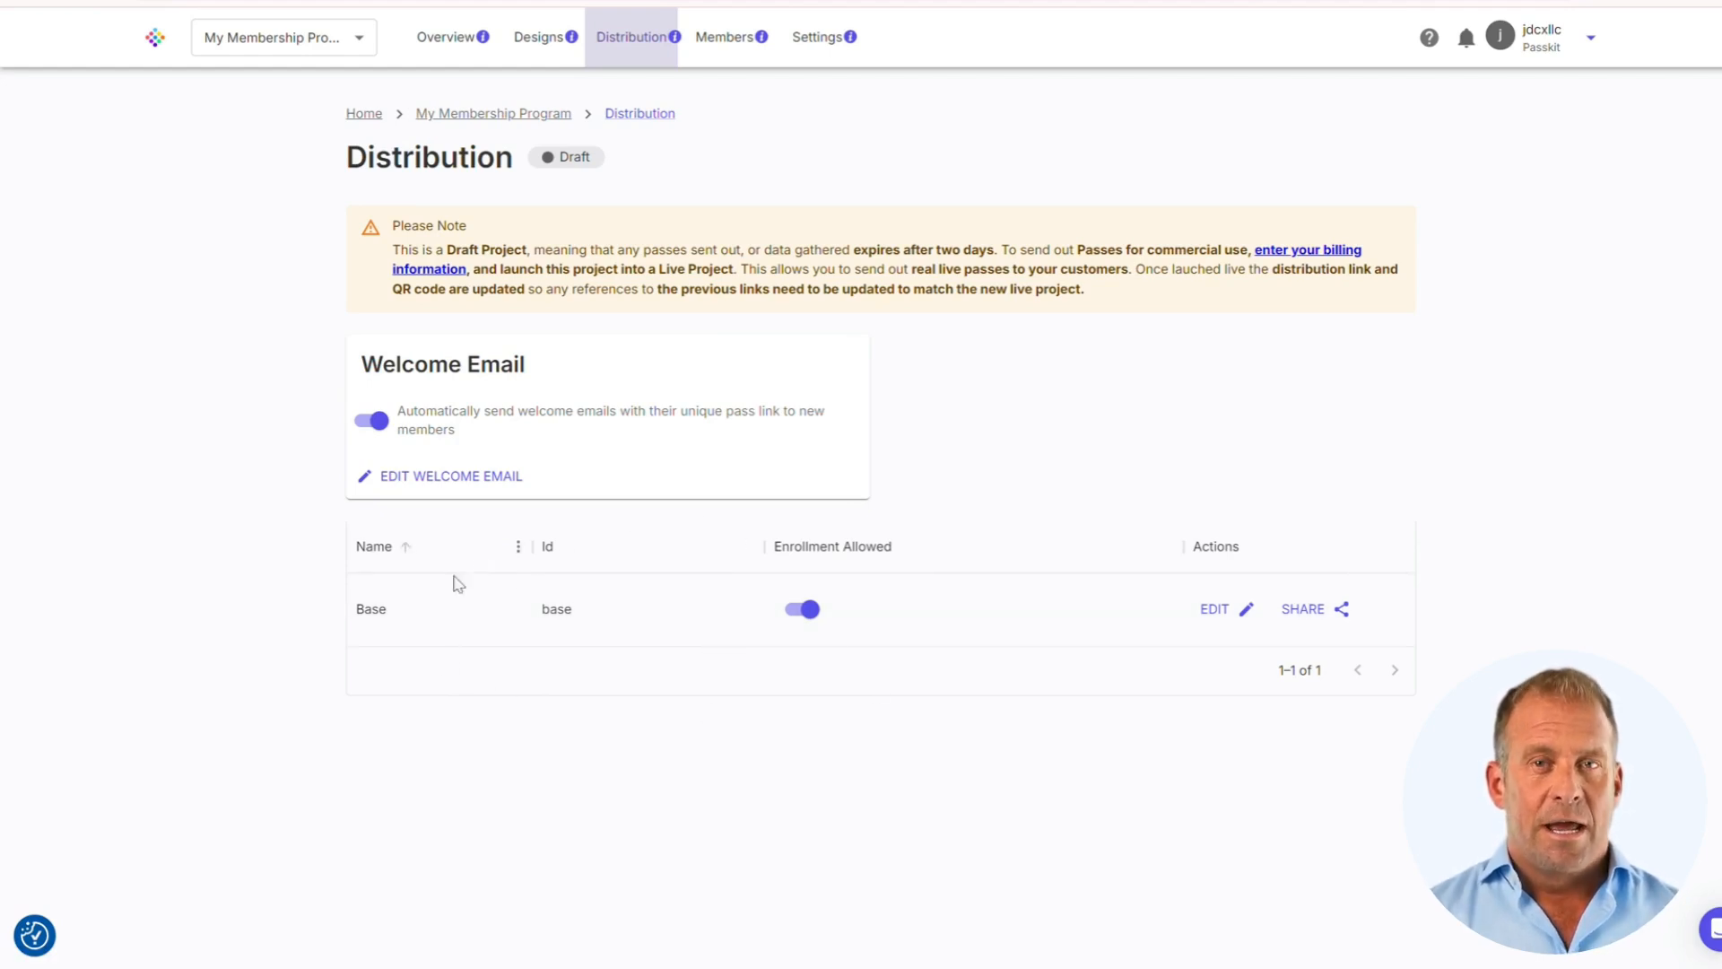
{"action": "left_click", "coordinate": [1215, 611]}
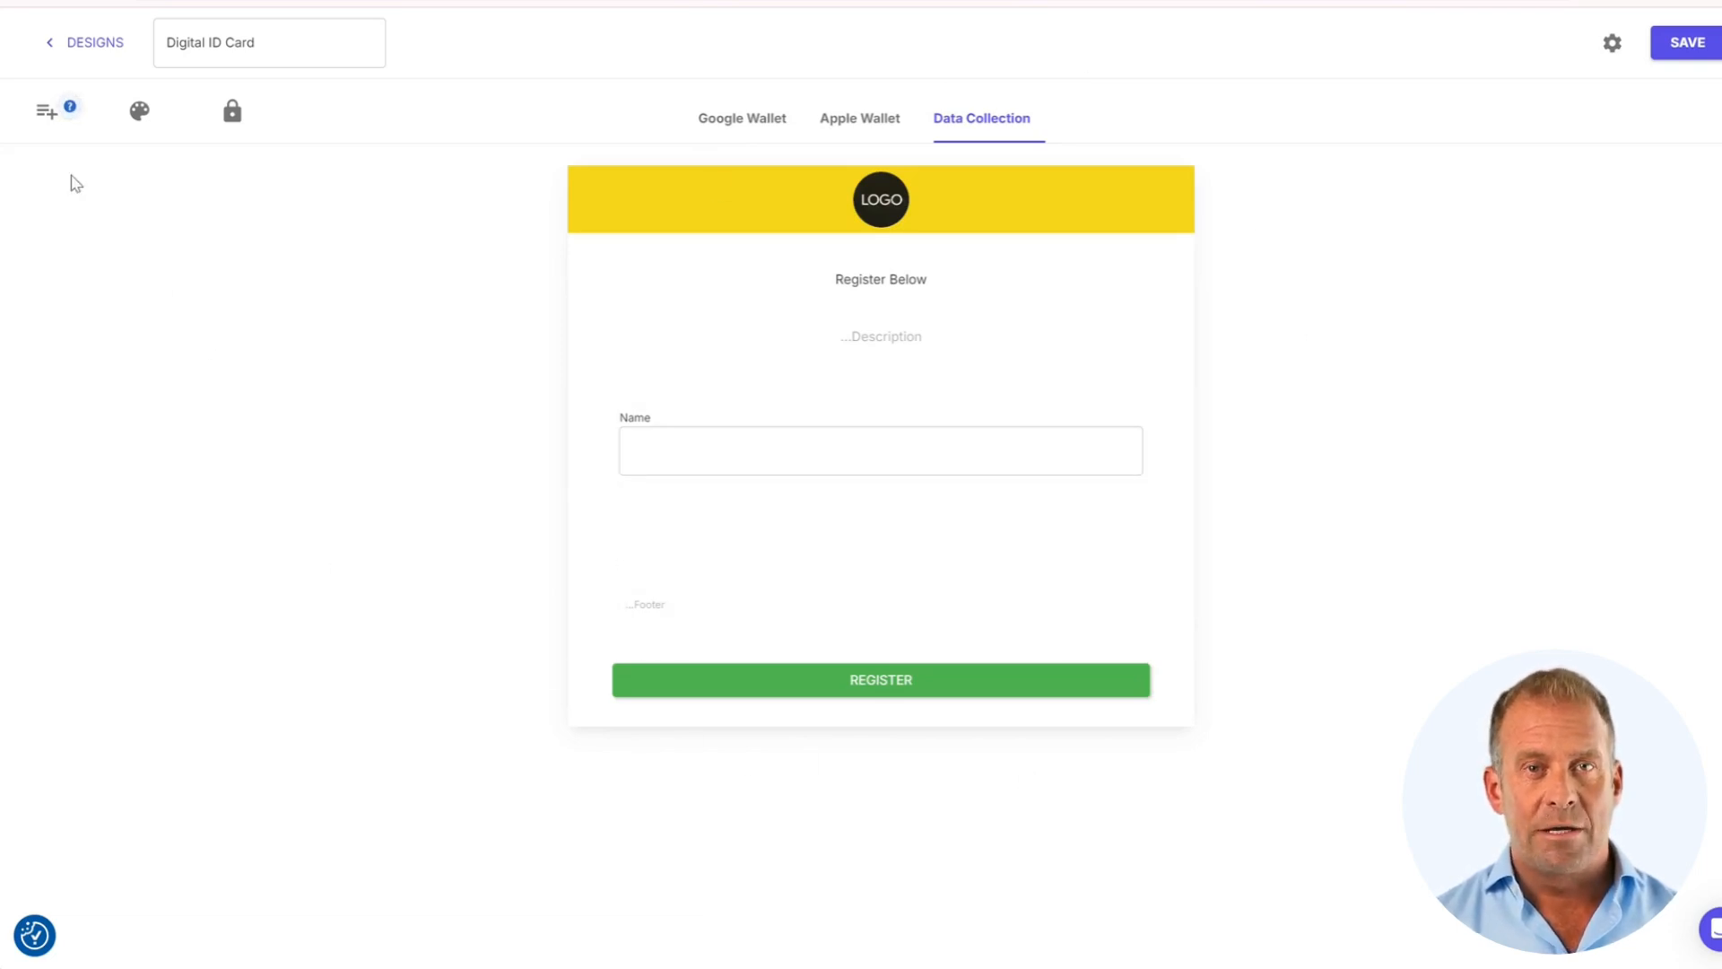
Review the enrolment form's item lists, theme and password options, then return to Designs
{"action": "left_click", "coordinate": [34, 121]}
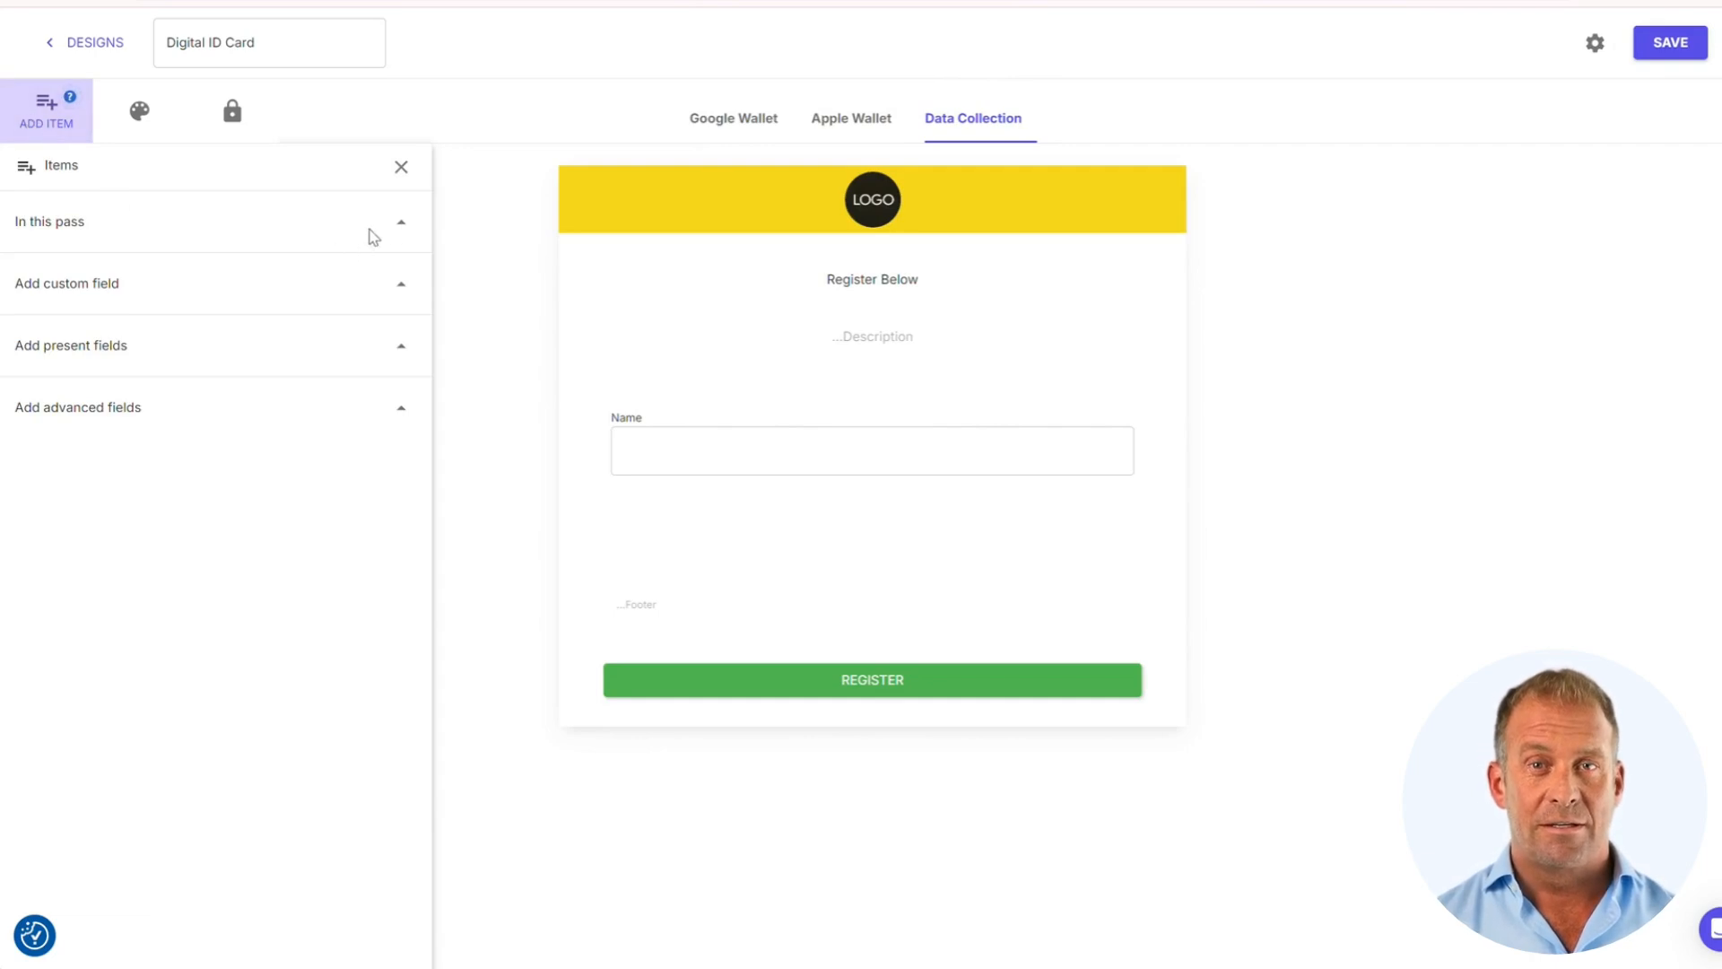
{"action": "left_click", "coordinate": [389, 230]}
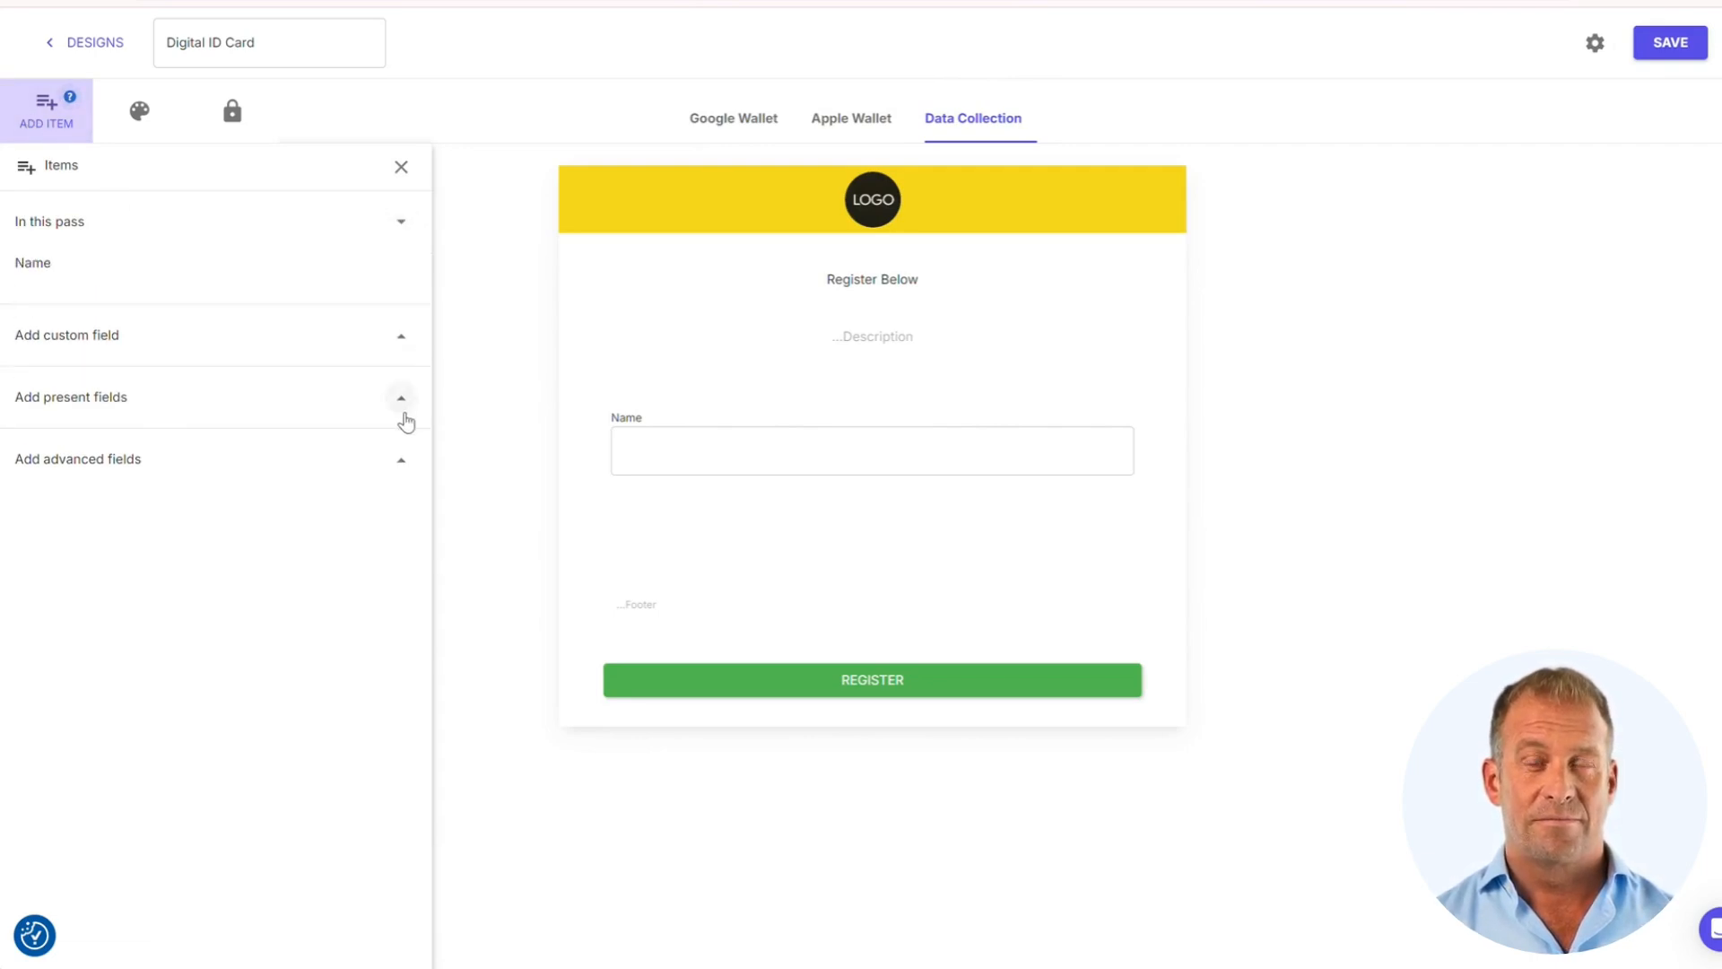
{"action": "left_click", "coordinate": [400, 459]}
{"action": "scroll", "coordinate": [338, 476], "scroll_direction": "down", "scroll_amount": 3}
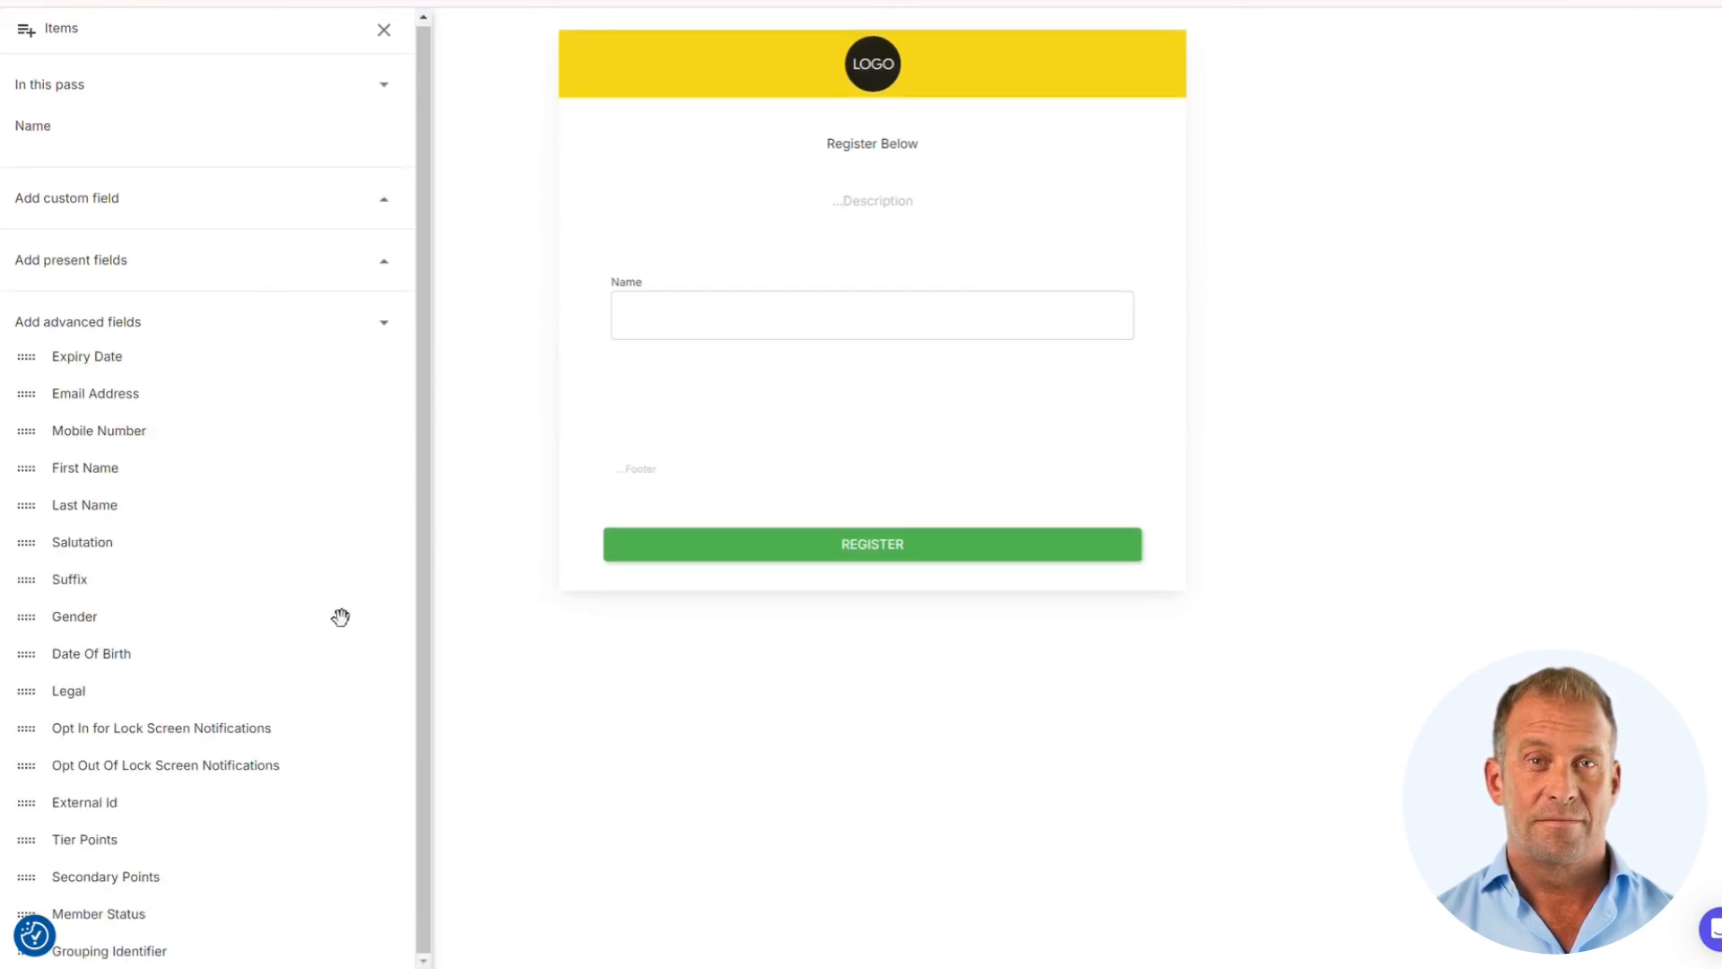
{"action": "scroll", "coordinate": [324, 481], "scroll_direction": "up", "scroll_amount": 3}
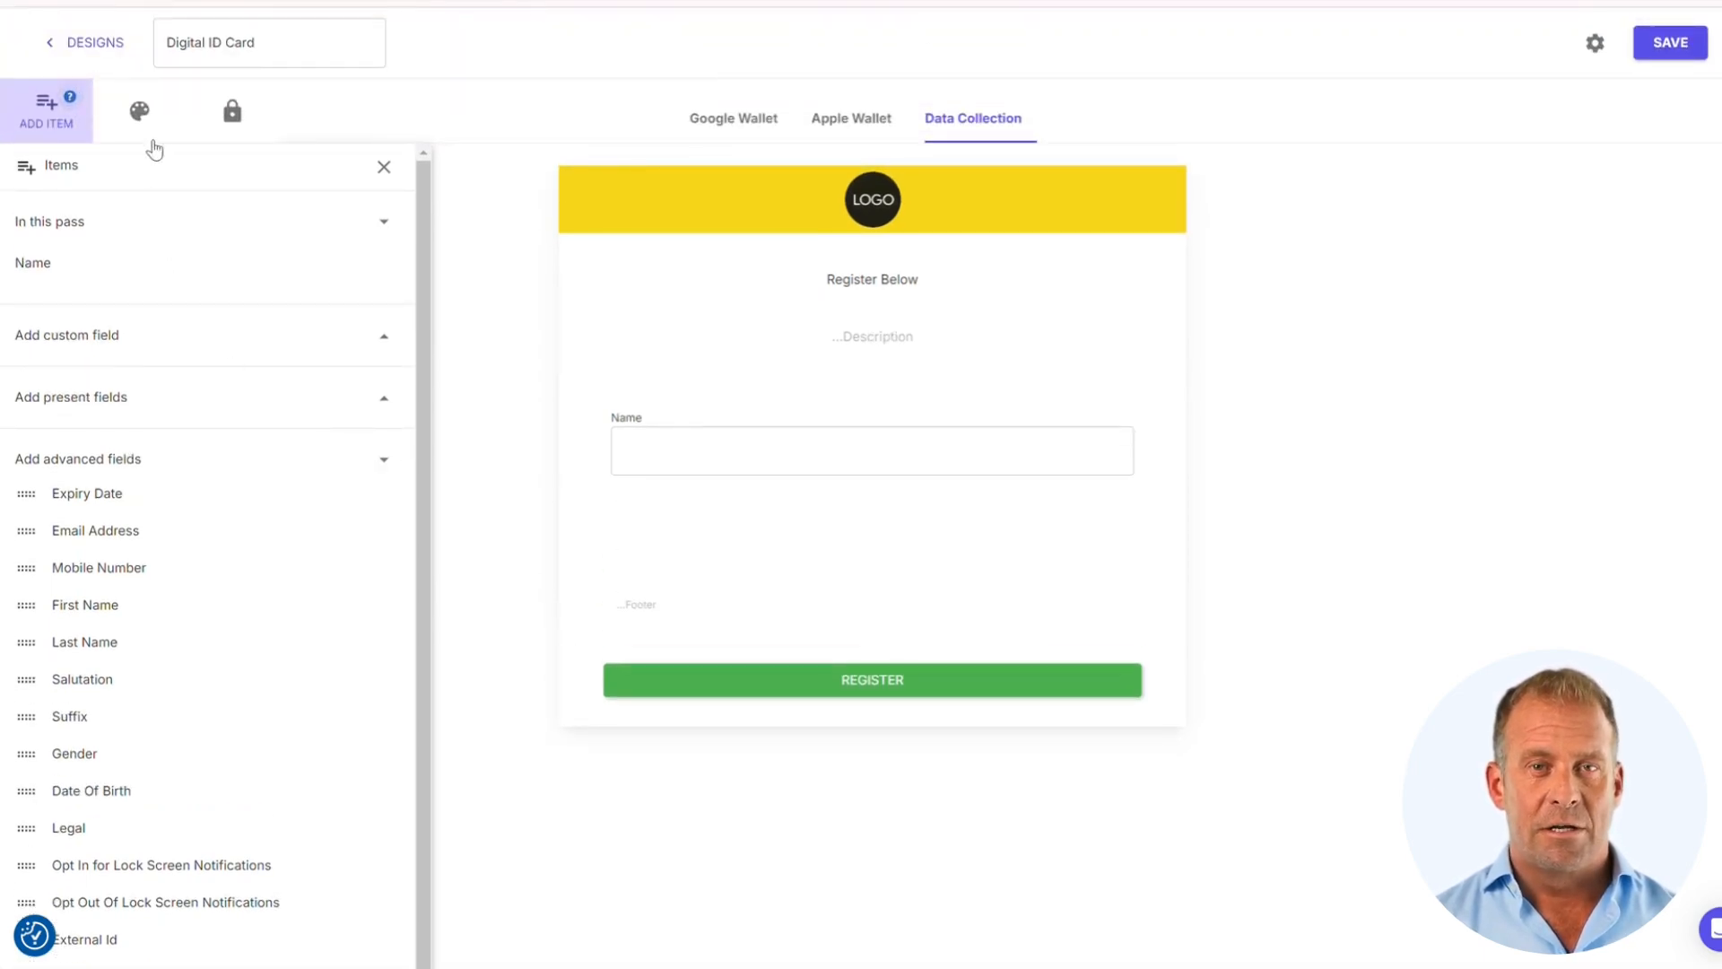
{"action": "left_click", "coordinate": [140, 115]}
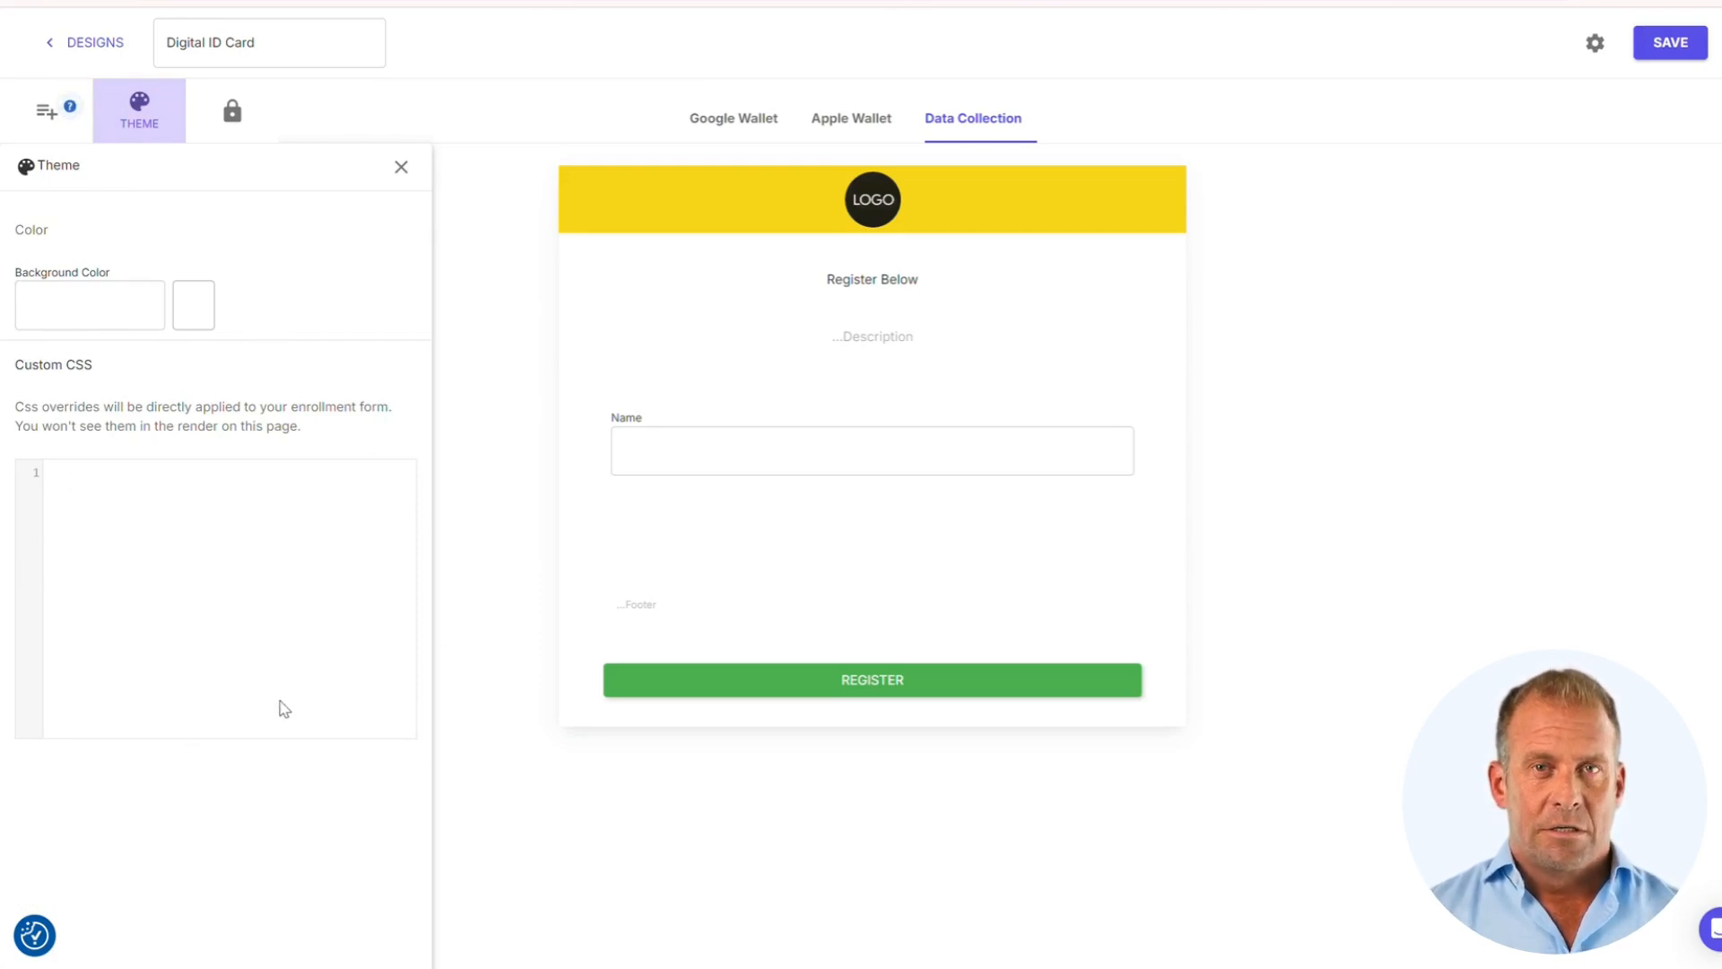
{"action": "left_click", "coordinate": [232, 131]}
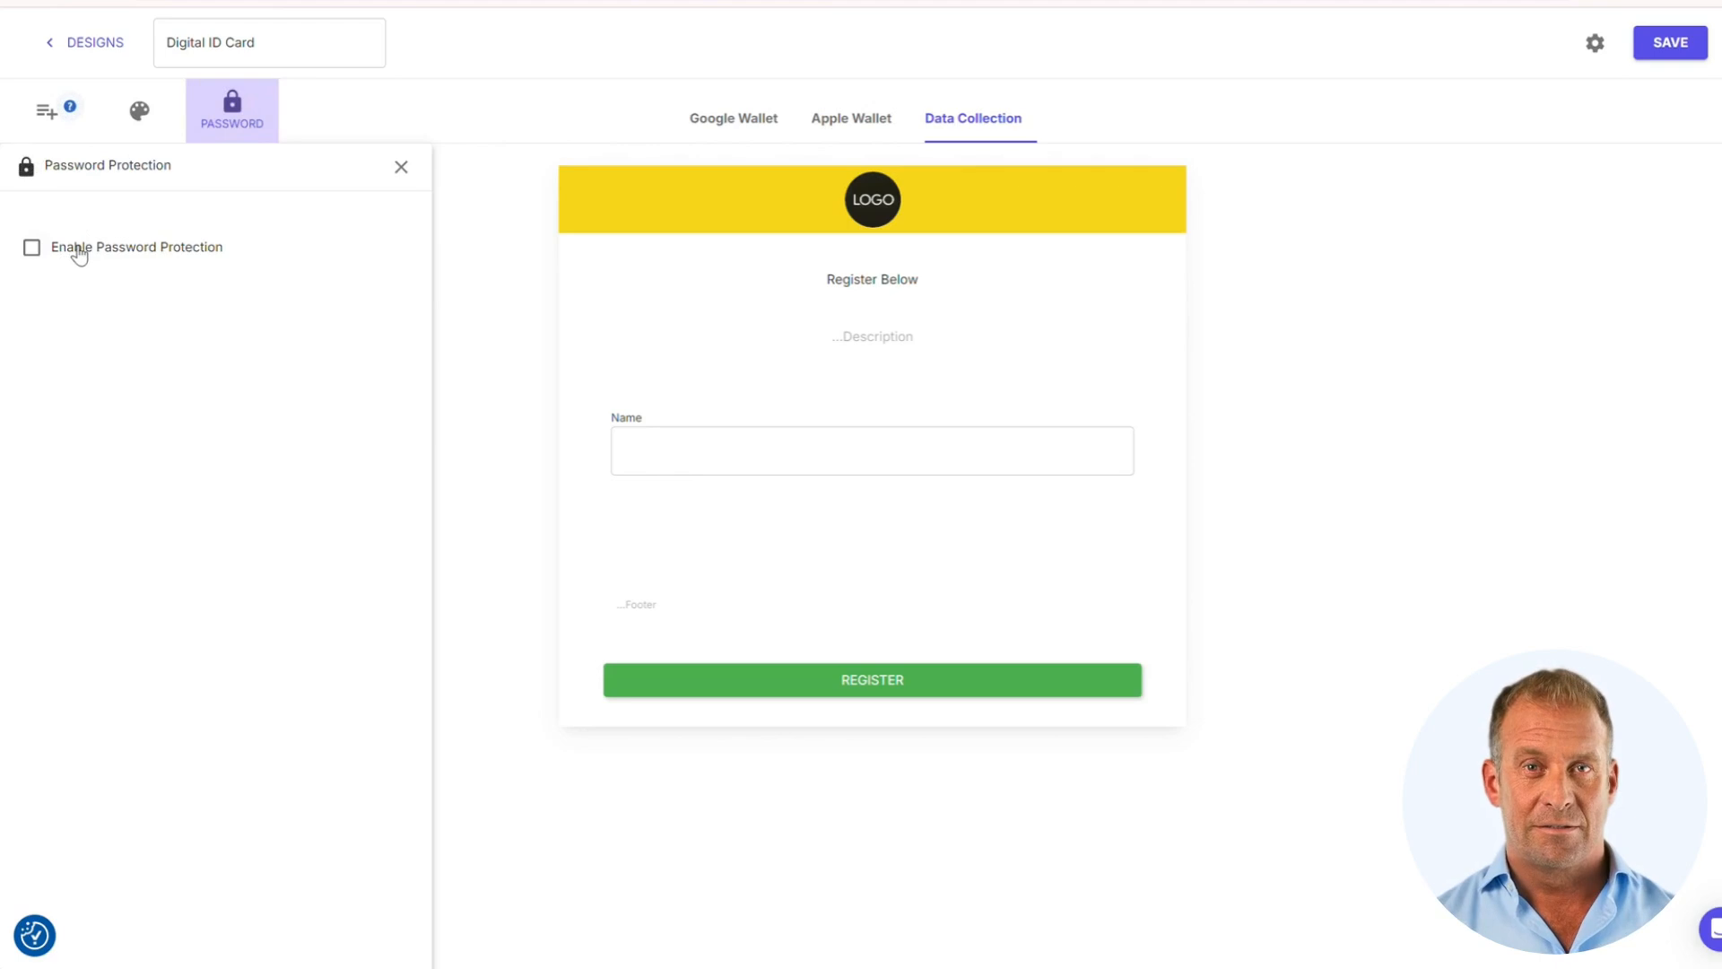
{"action": "left_click", "coordinate": [102, 50]}
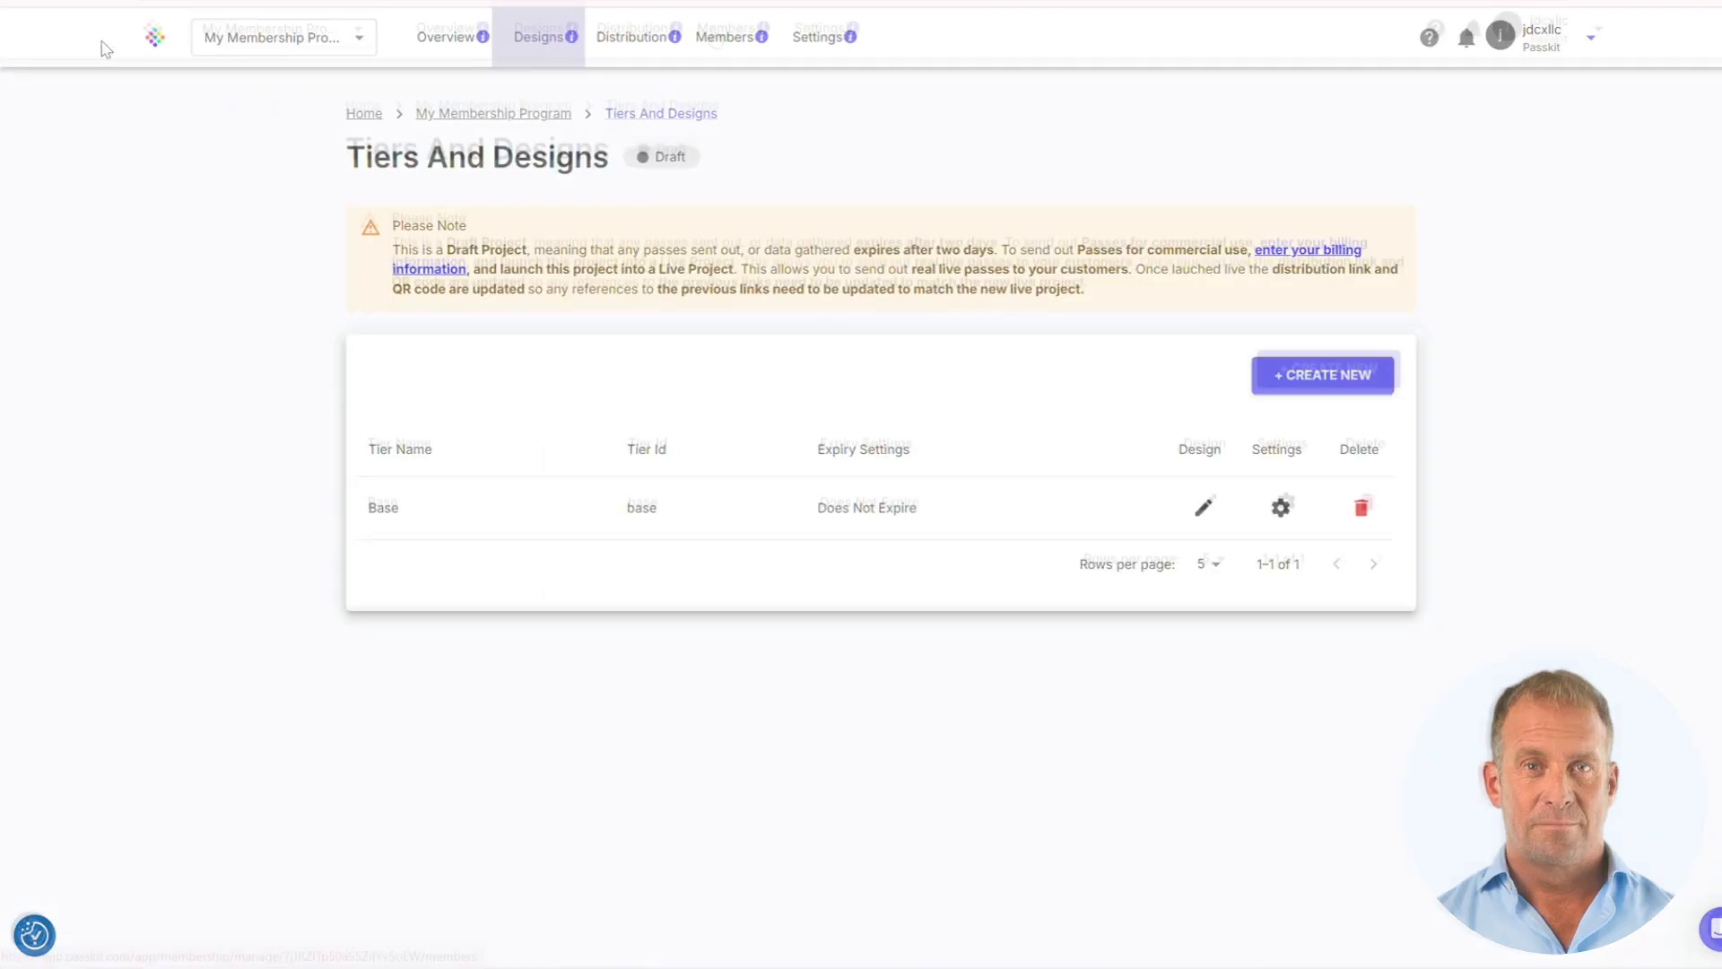
Open the empty Members list and review the Add Member form with its Base tier, then close it without adding anyone
{"action": "left_click", "coordinate": [722, 41]}
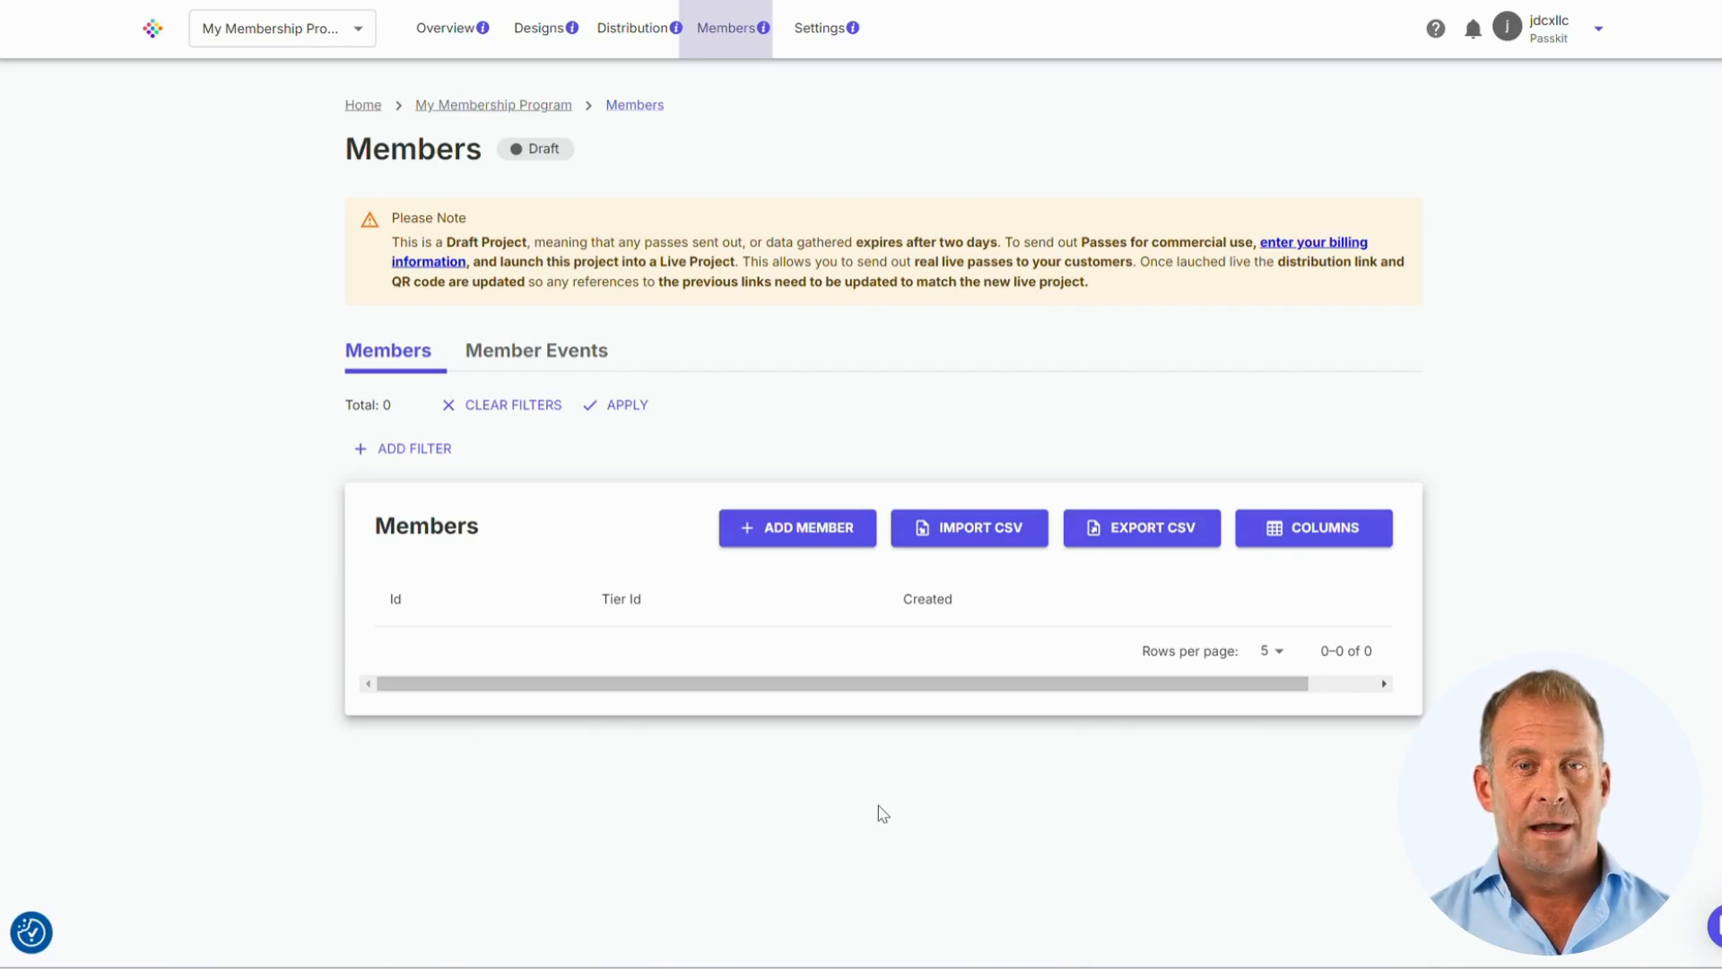
{"action": "left_click", "coordinate": [789, 542]}
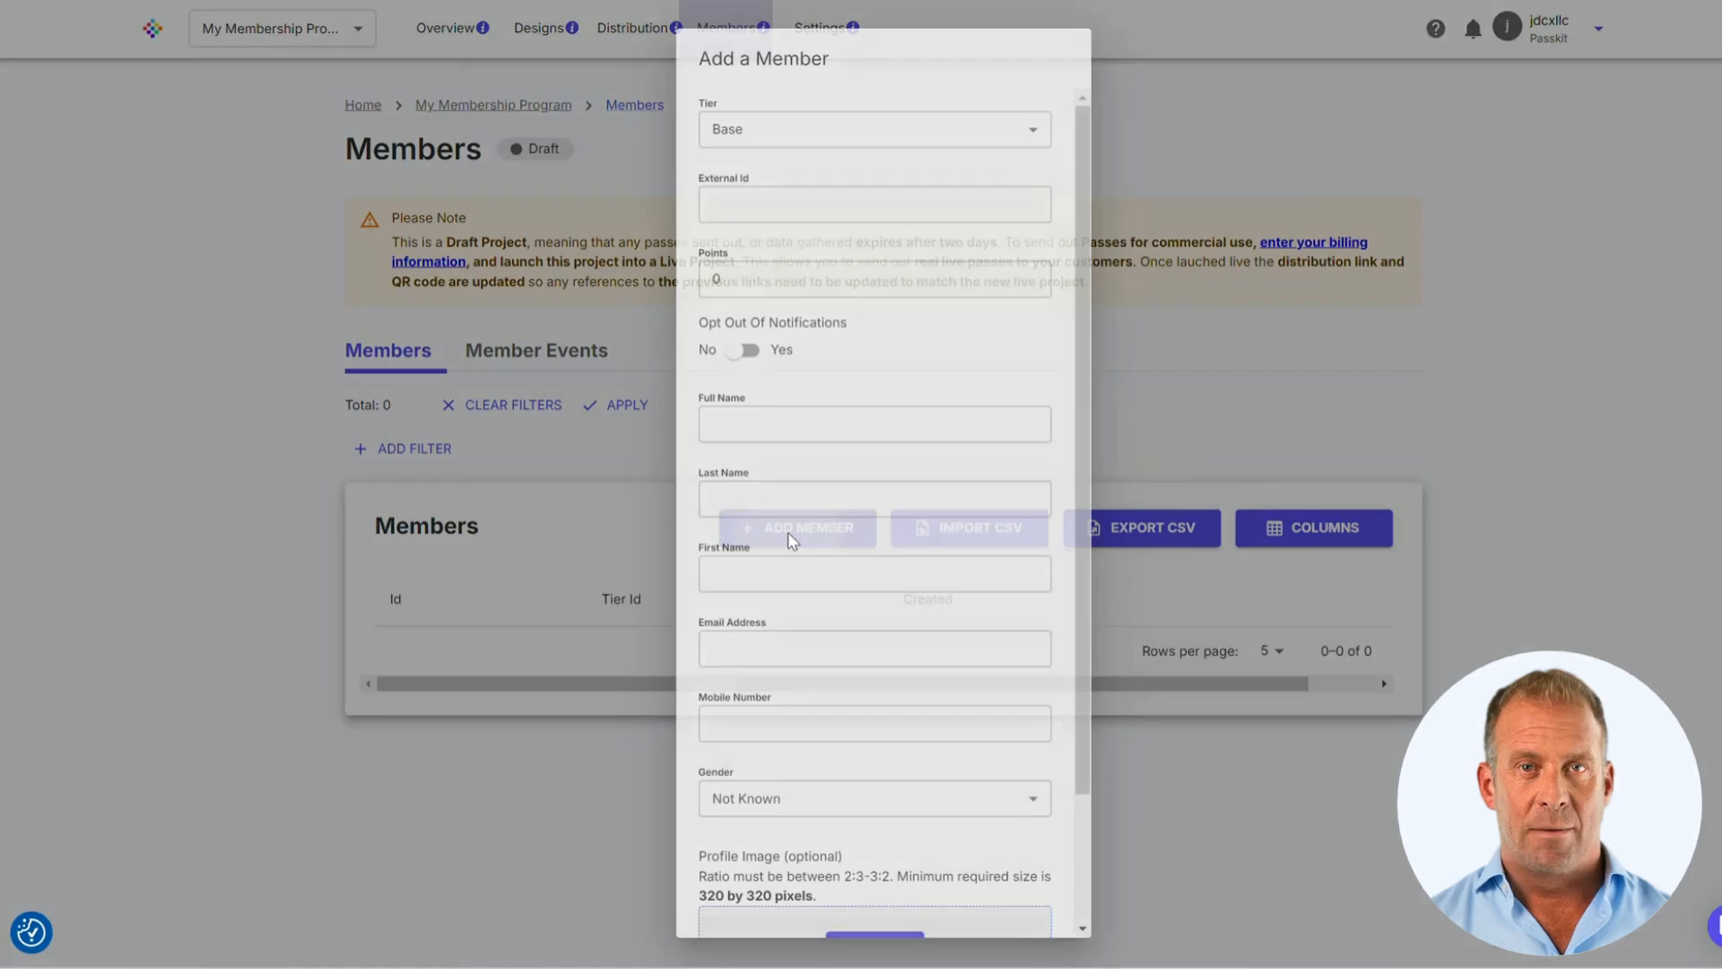
{"action": "left_click", "coordinate": [986, 148]}
{"action": "left_click", "coordinate": [987, 146]}
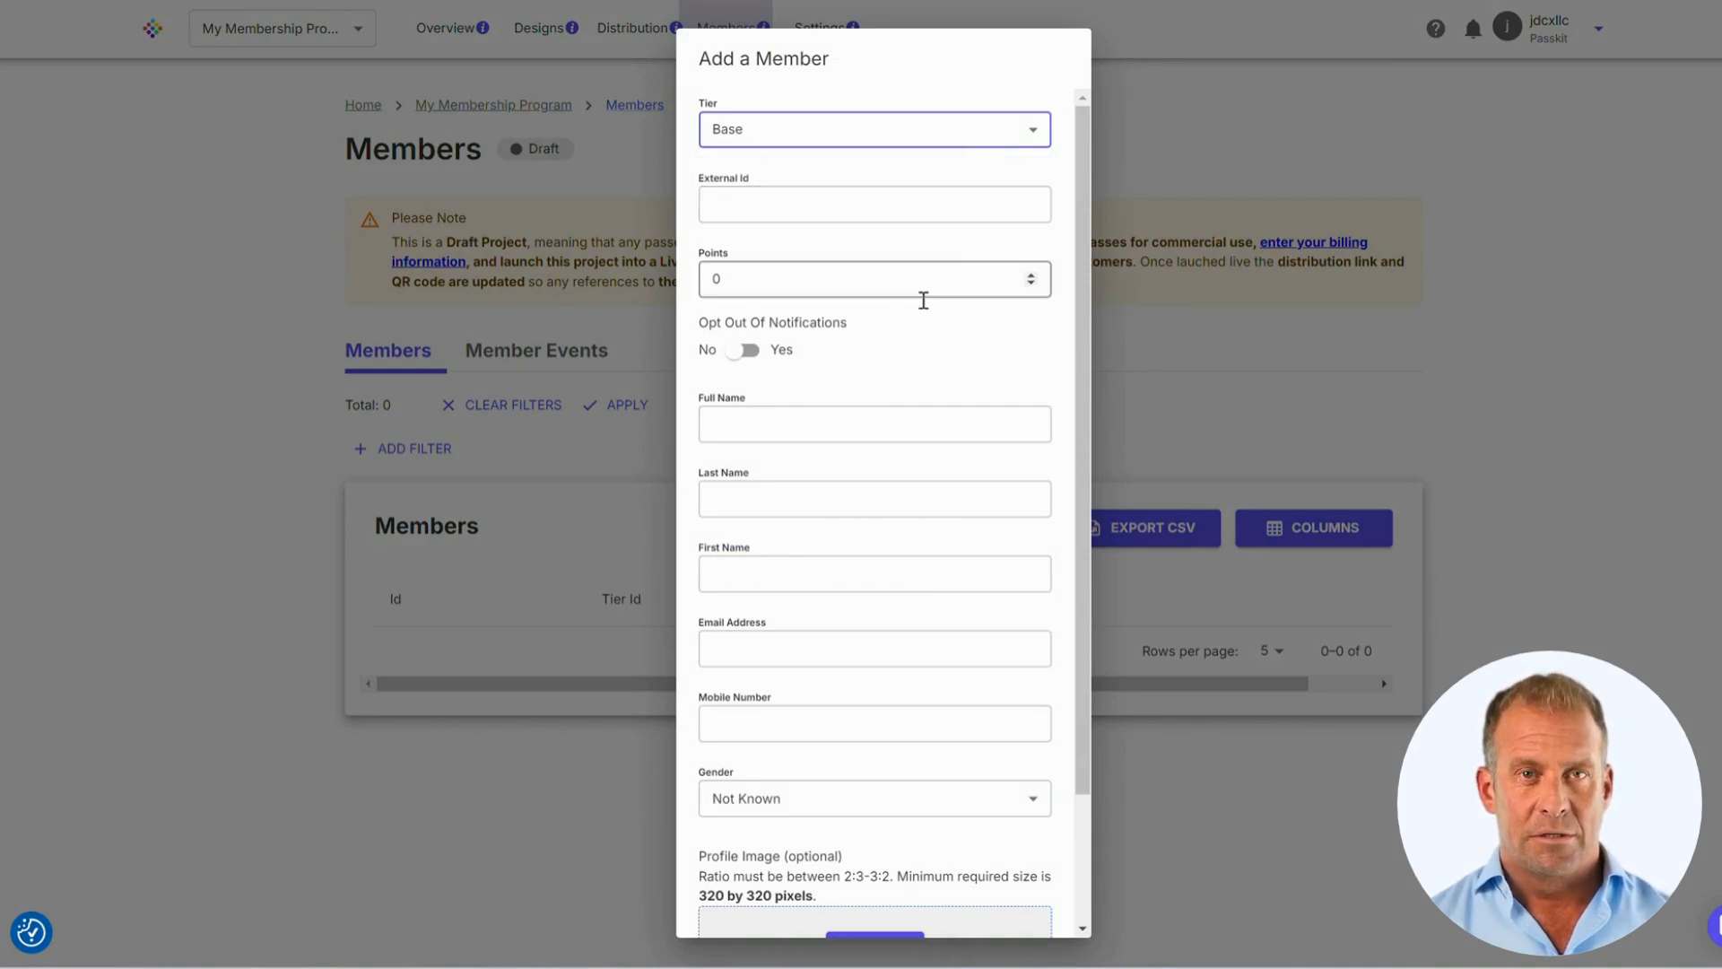
{"action": "left_click", "coordinate": [1079, 198]}
{"action": "left_click_drag", "start_coordinate": [1079, 190], "coordinate": [1100, 358]}
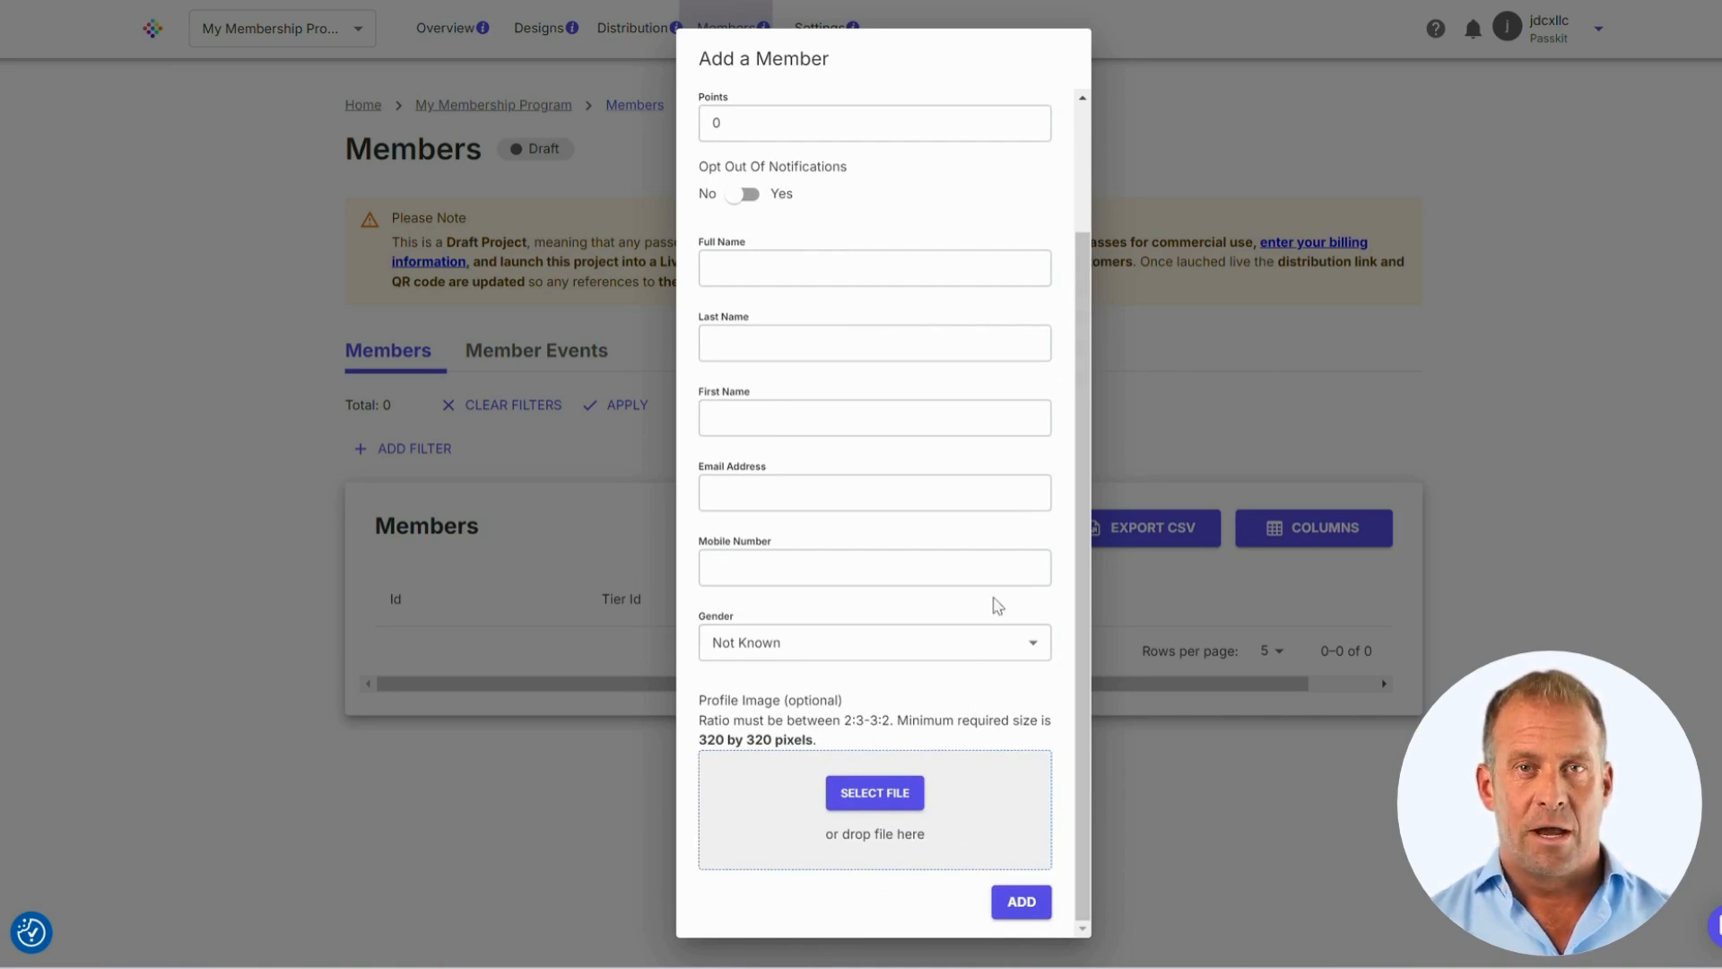
{"action": "left_click", "coordinate": [1243, 428]}
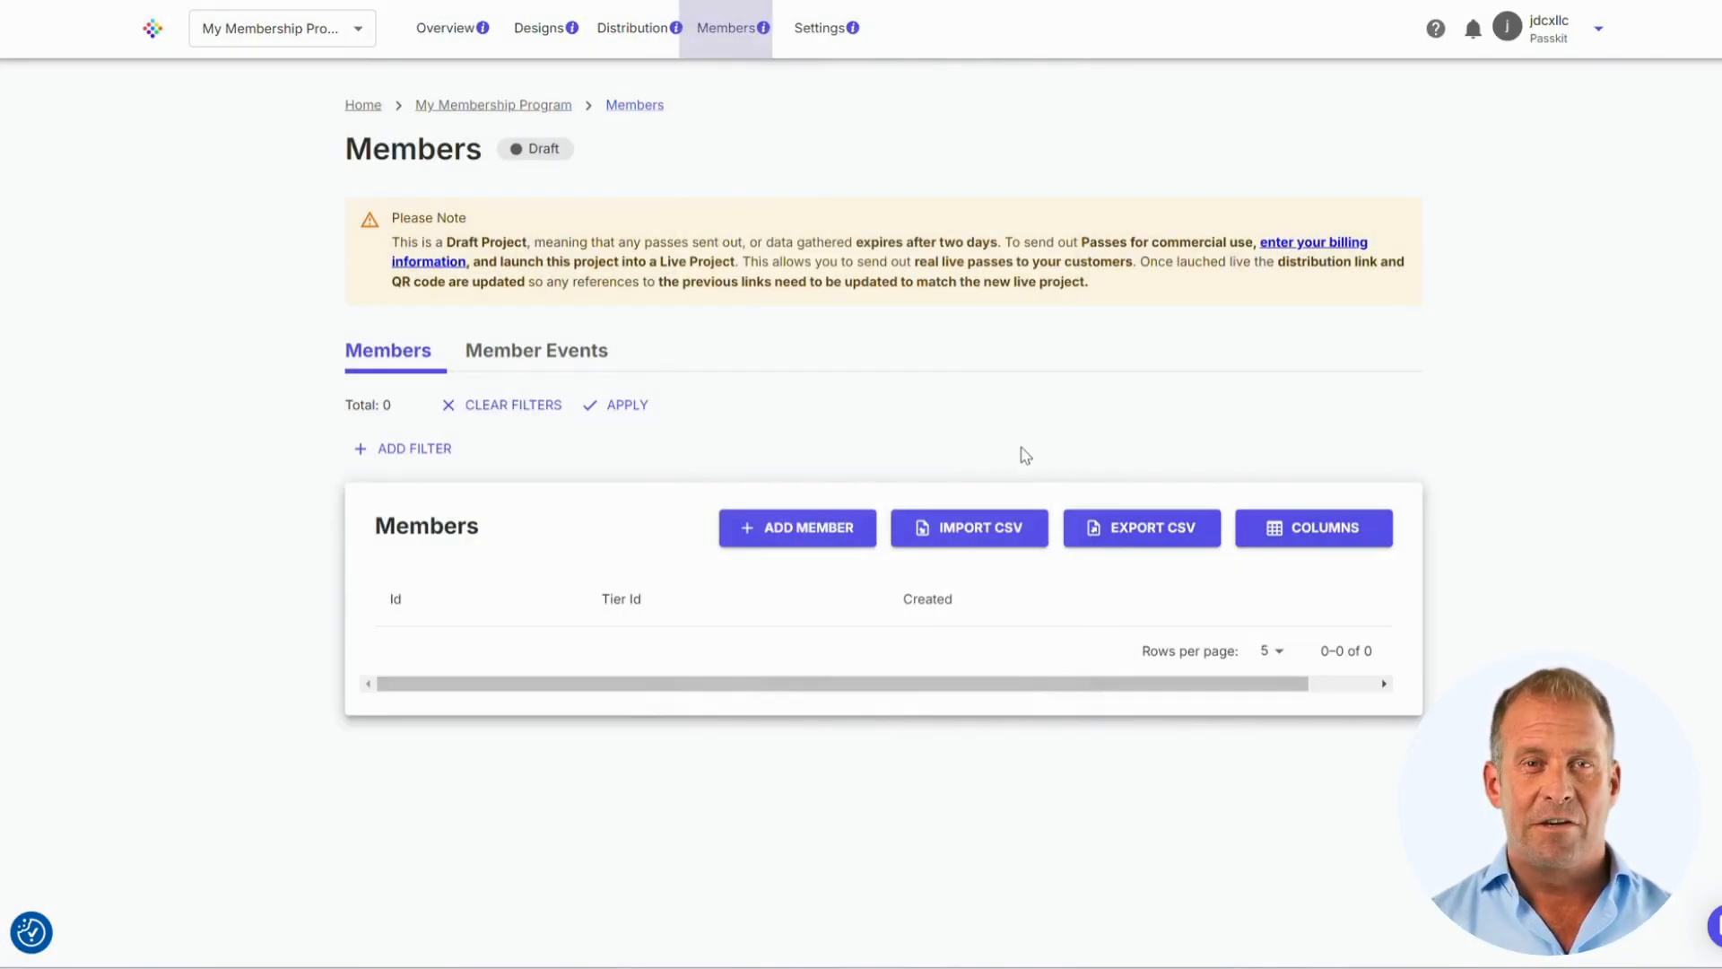
{"action": "left_click", "coordinate": [987, 543]}
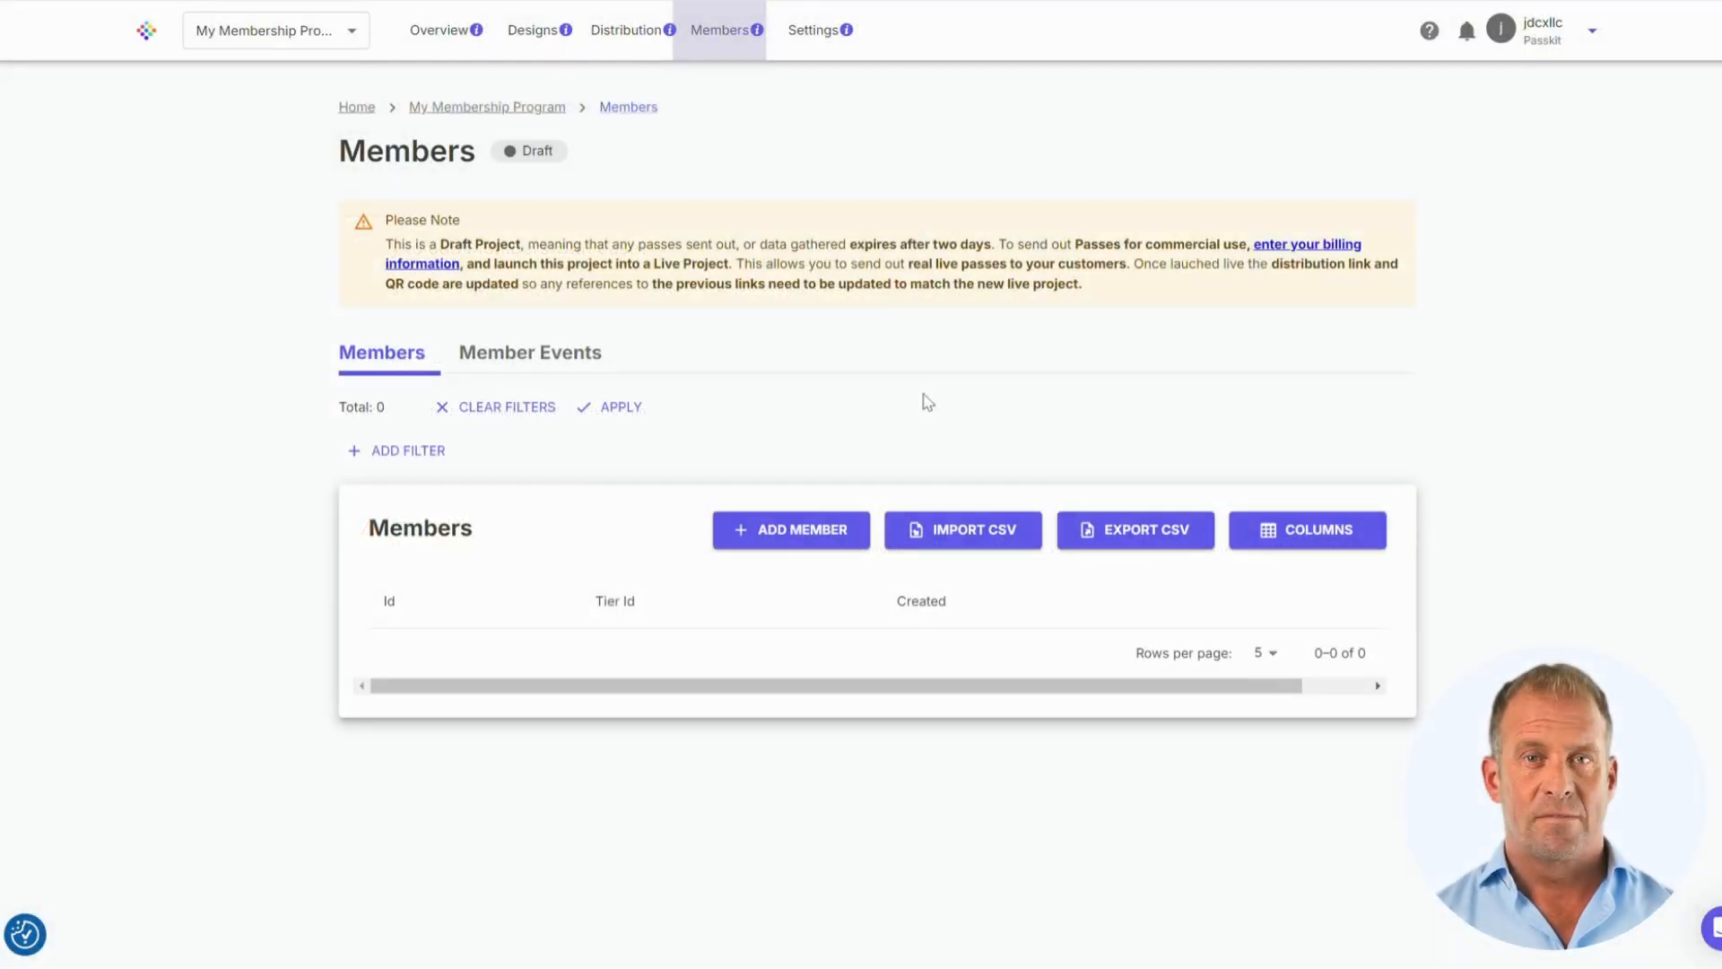
{"action": "left_click", "coordinate": [815, 32]}
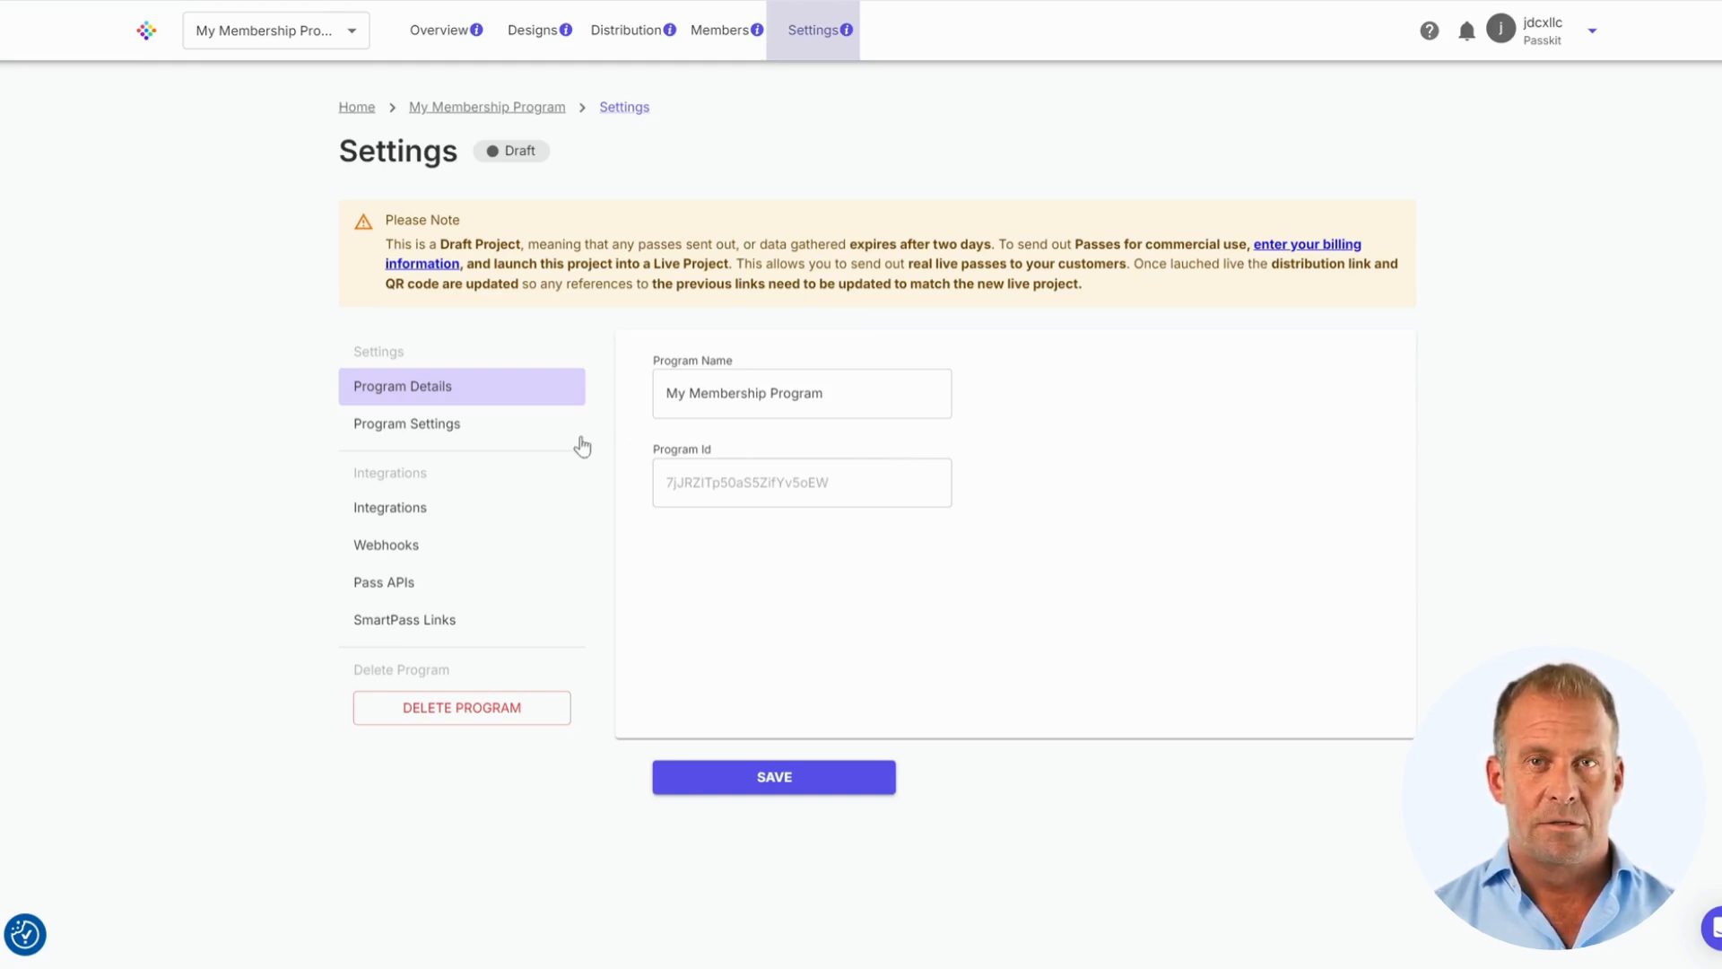
{"action": "left_click", "coordinate": [453, 437]}
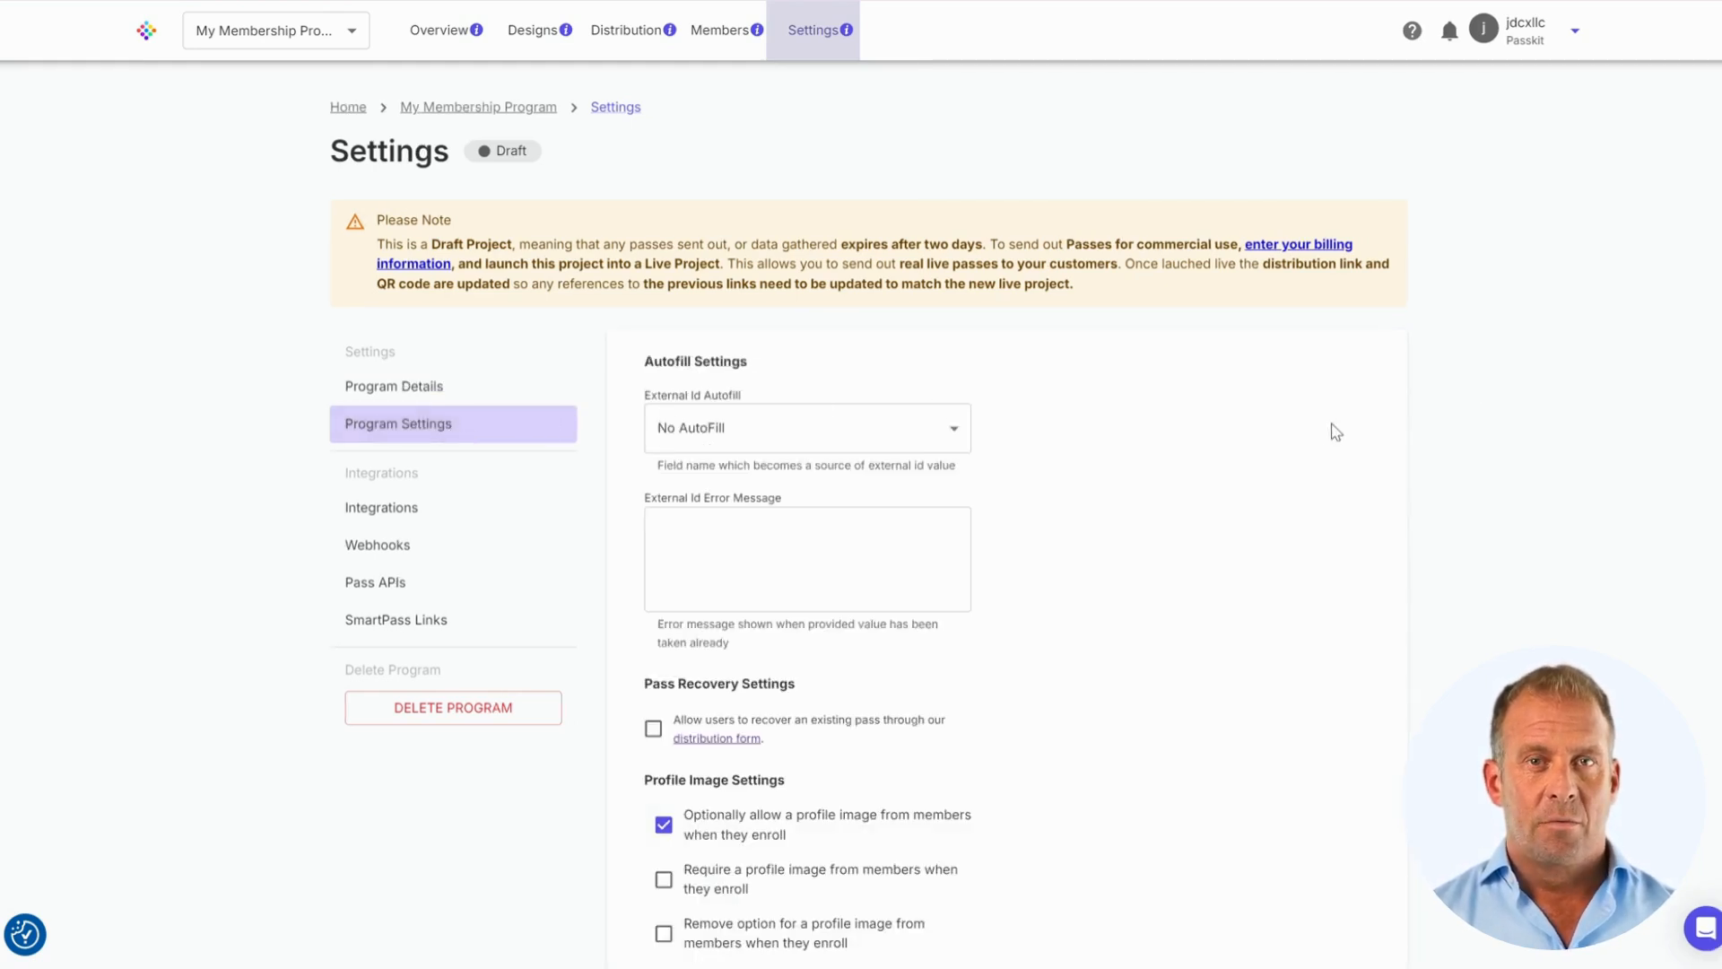
{"action": "scroll", "coordinate": [861, 484], "scroll_direction": "down", "scroll_amount": 2}
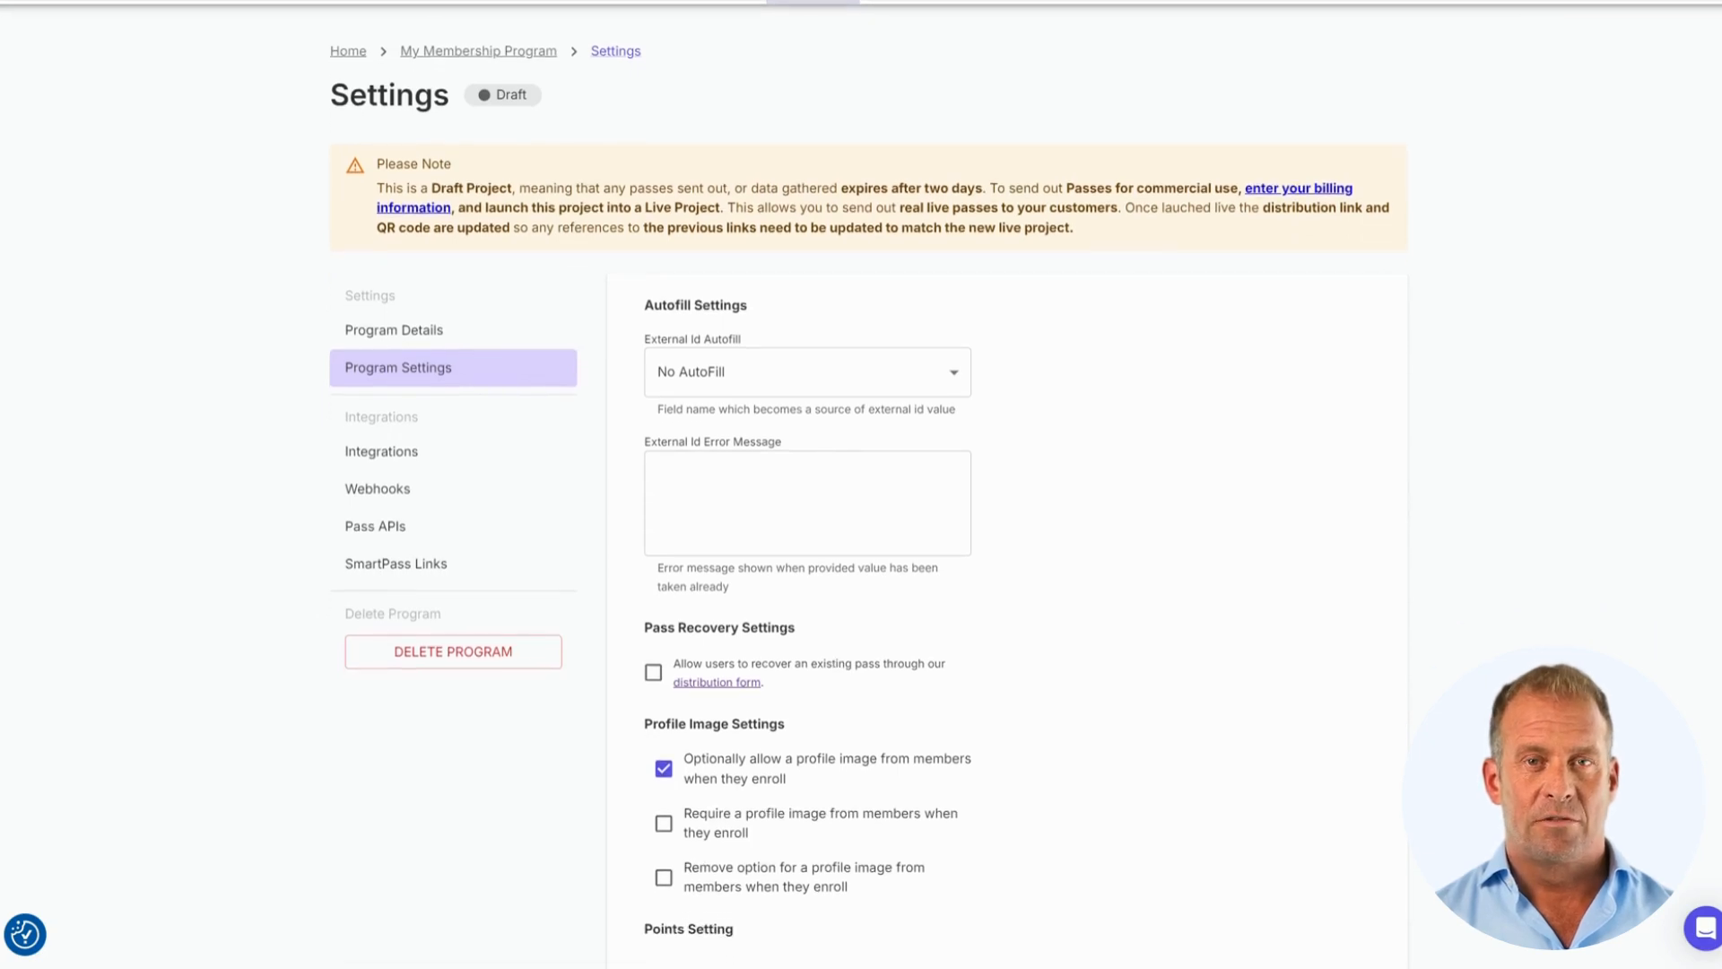
{"action": "scroll", "coordinate": [861, 484], "scroll_direction": "down", "scroll_amount": 3}
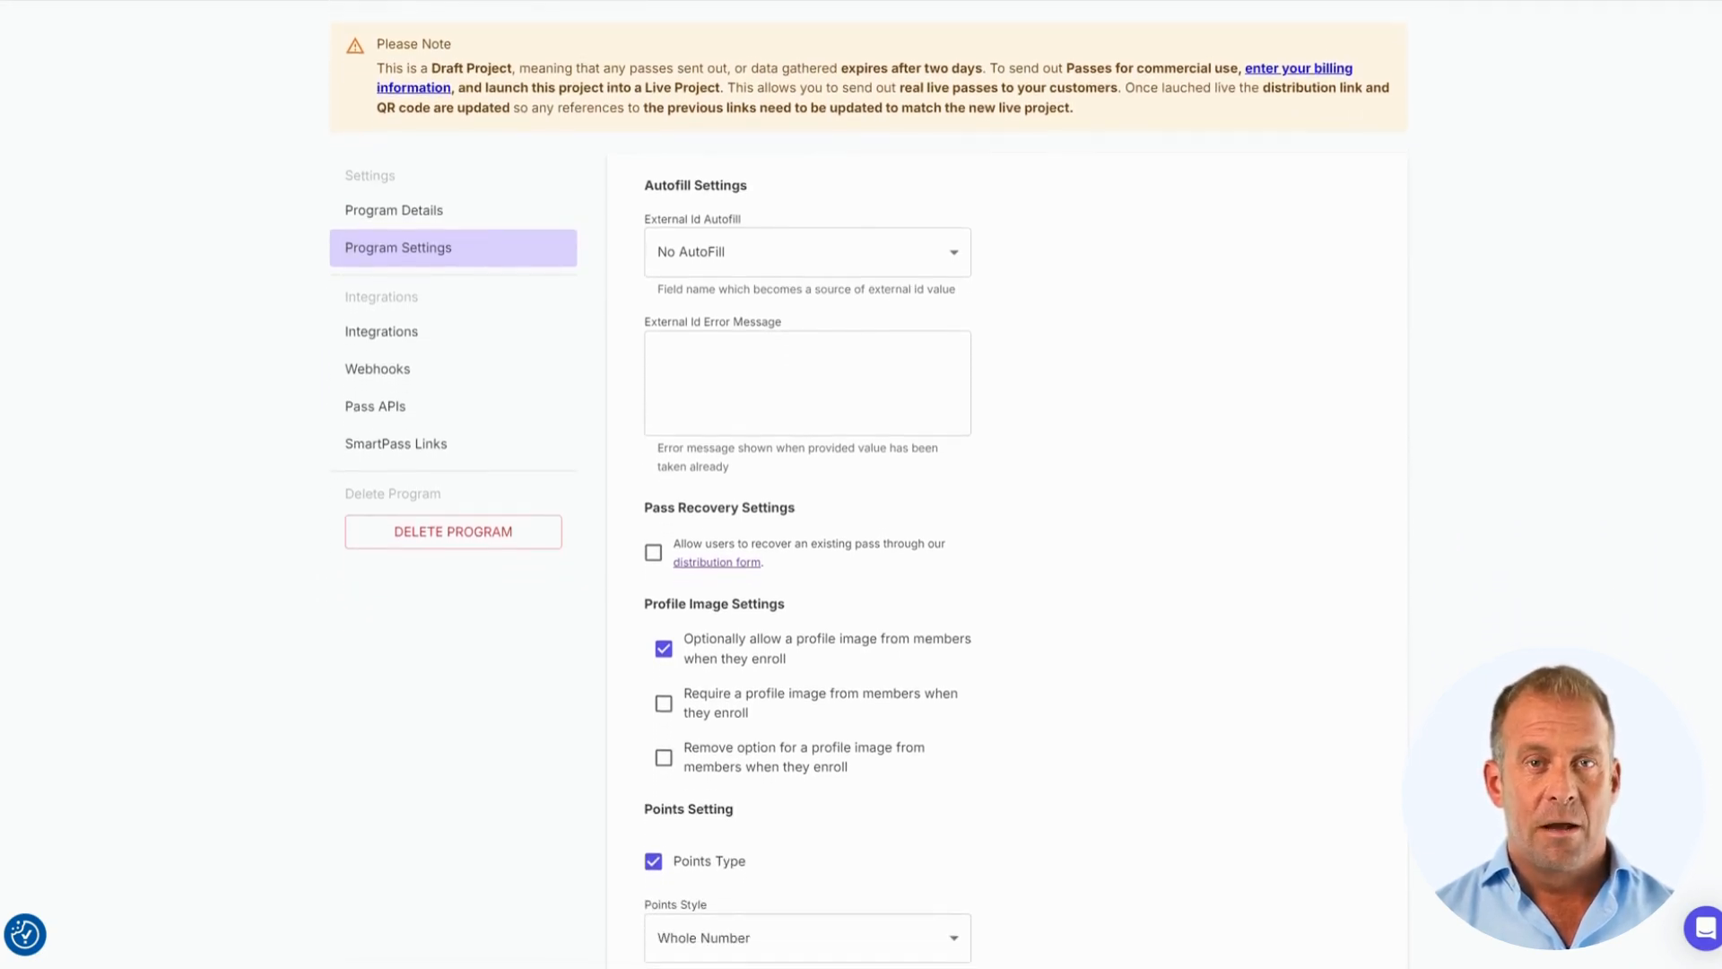
{"action": "scroll", "coordinate": [861, 484], "scroll_direction": "down", "scroll_amount": 3}
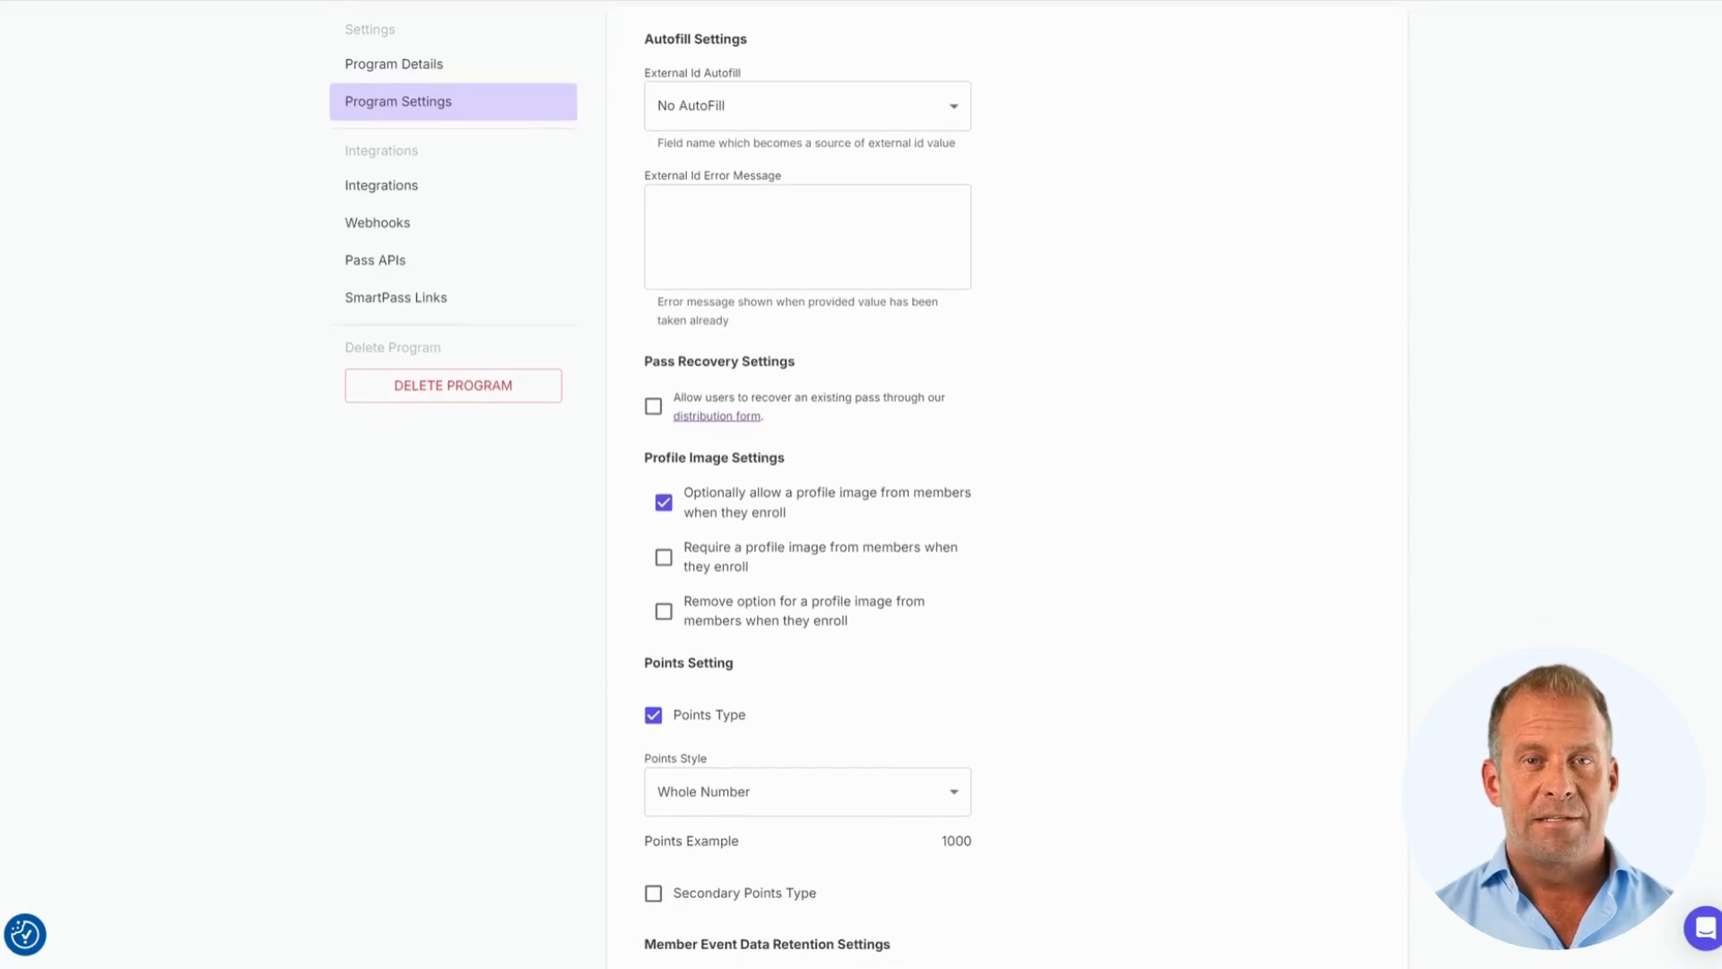
{"action": "scroll", "coordinate": [1715, 385], "scroll_direction": "down", "scroll_amount": 5}
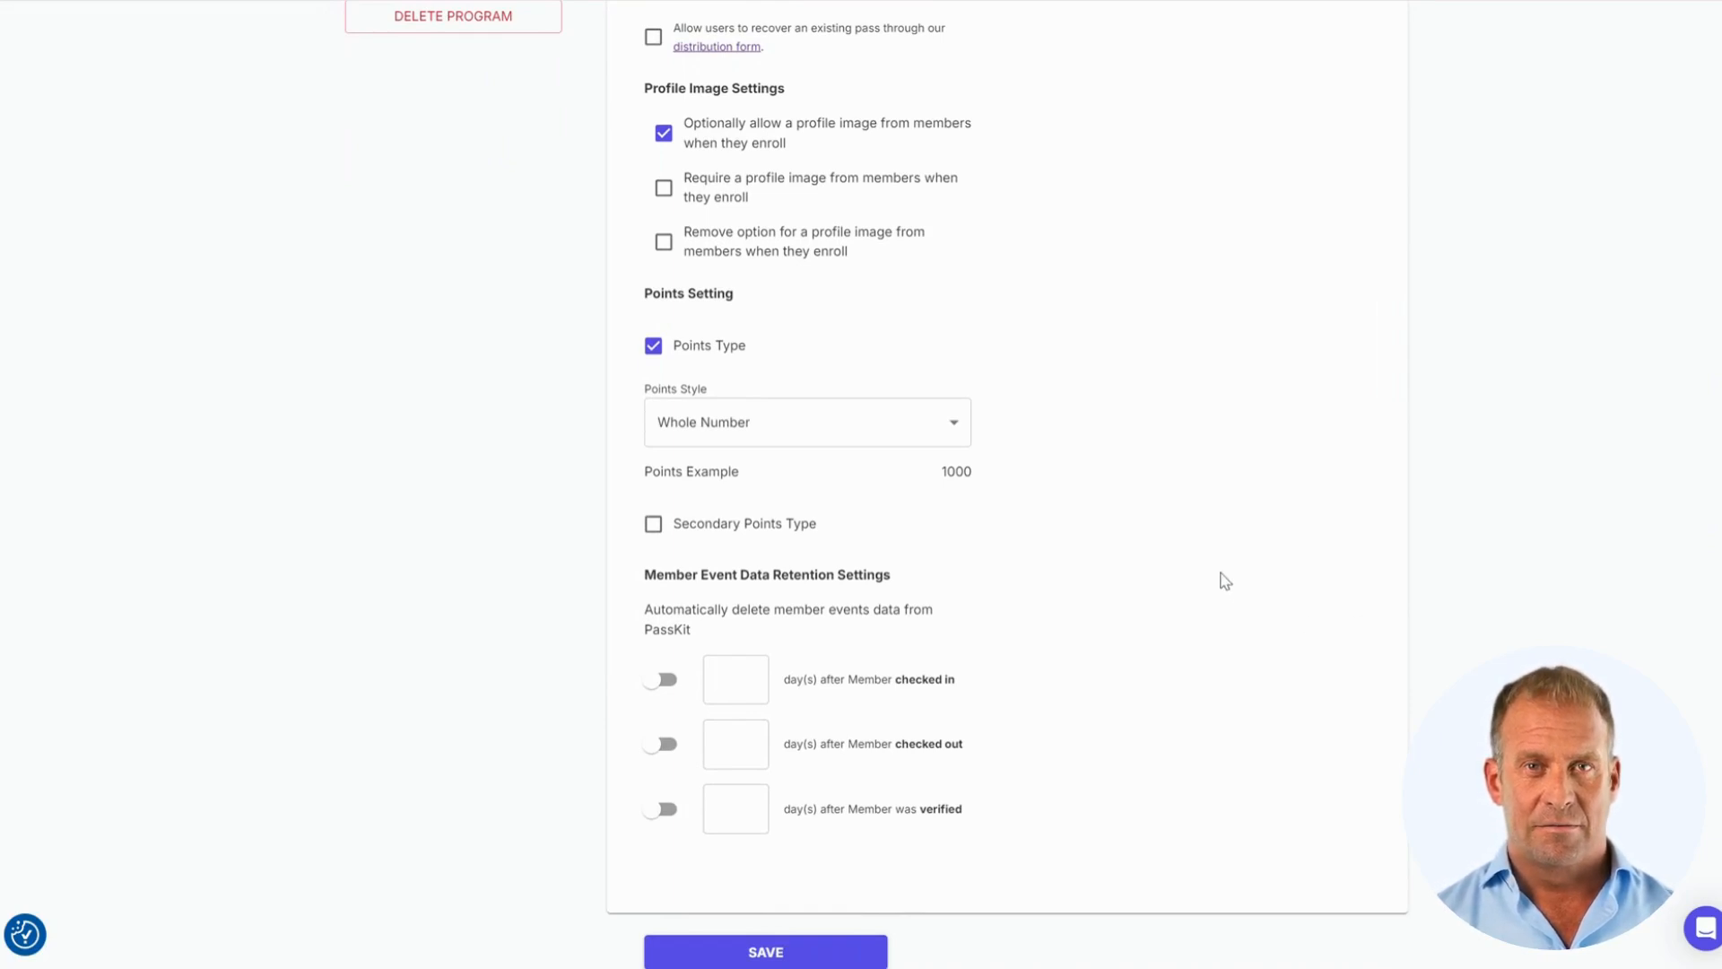
{"action": "scroll", "coordinate": [1224, 556], "scroll_direction": "up", "scroll_amount": 8}
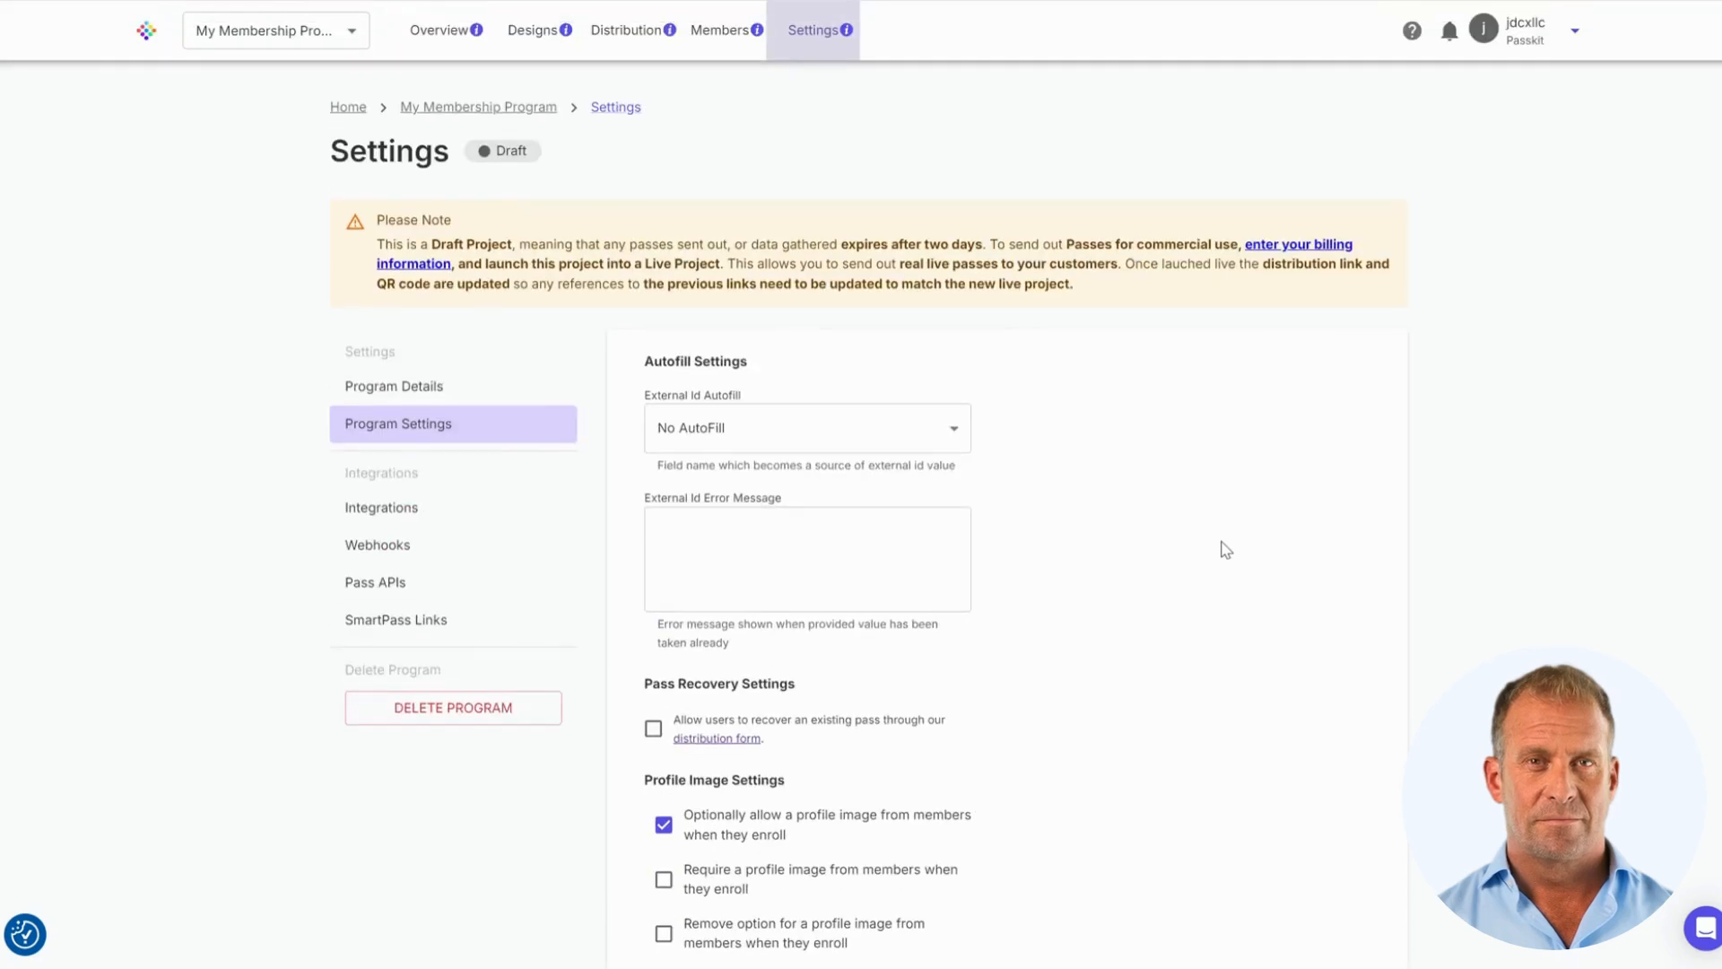
{"action": "left_click", "coordinate": [423, 519]}
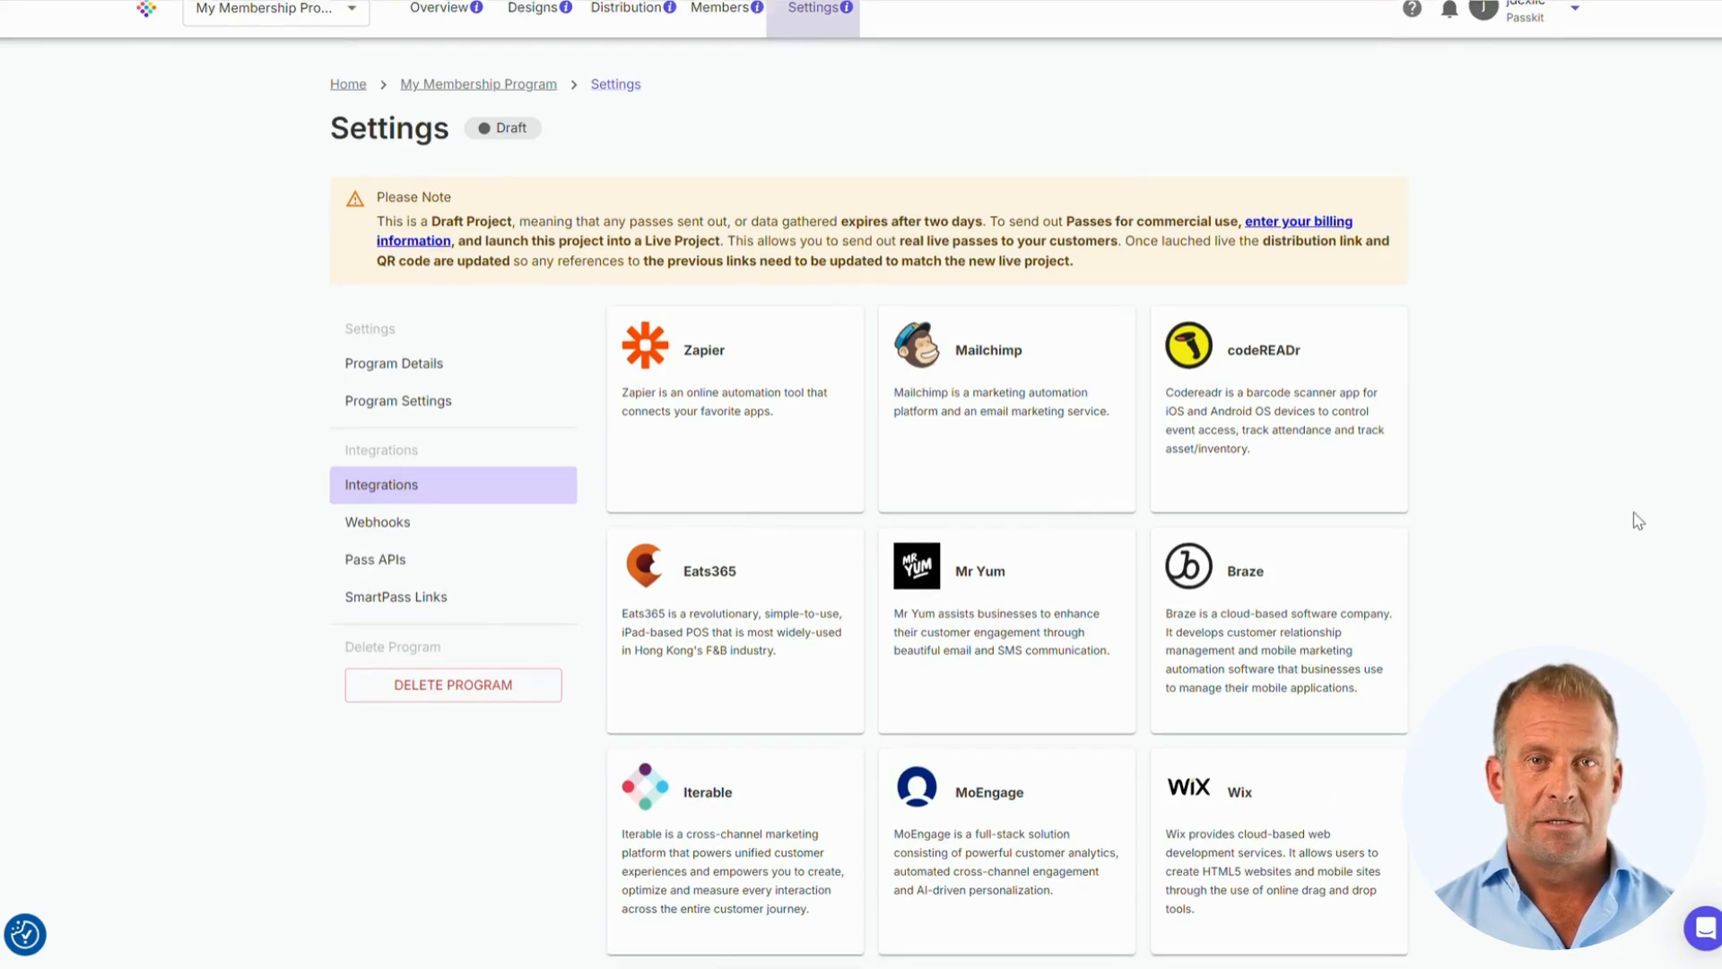
Browse the integration cards and open the empty Webhooks settings page
{"action": "scroll", "coordinate": [1633, 519], "scroll_direction": "down", "scroll_amount": 3}
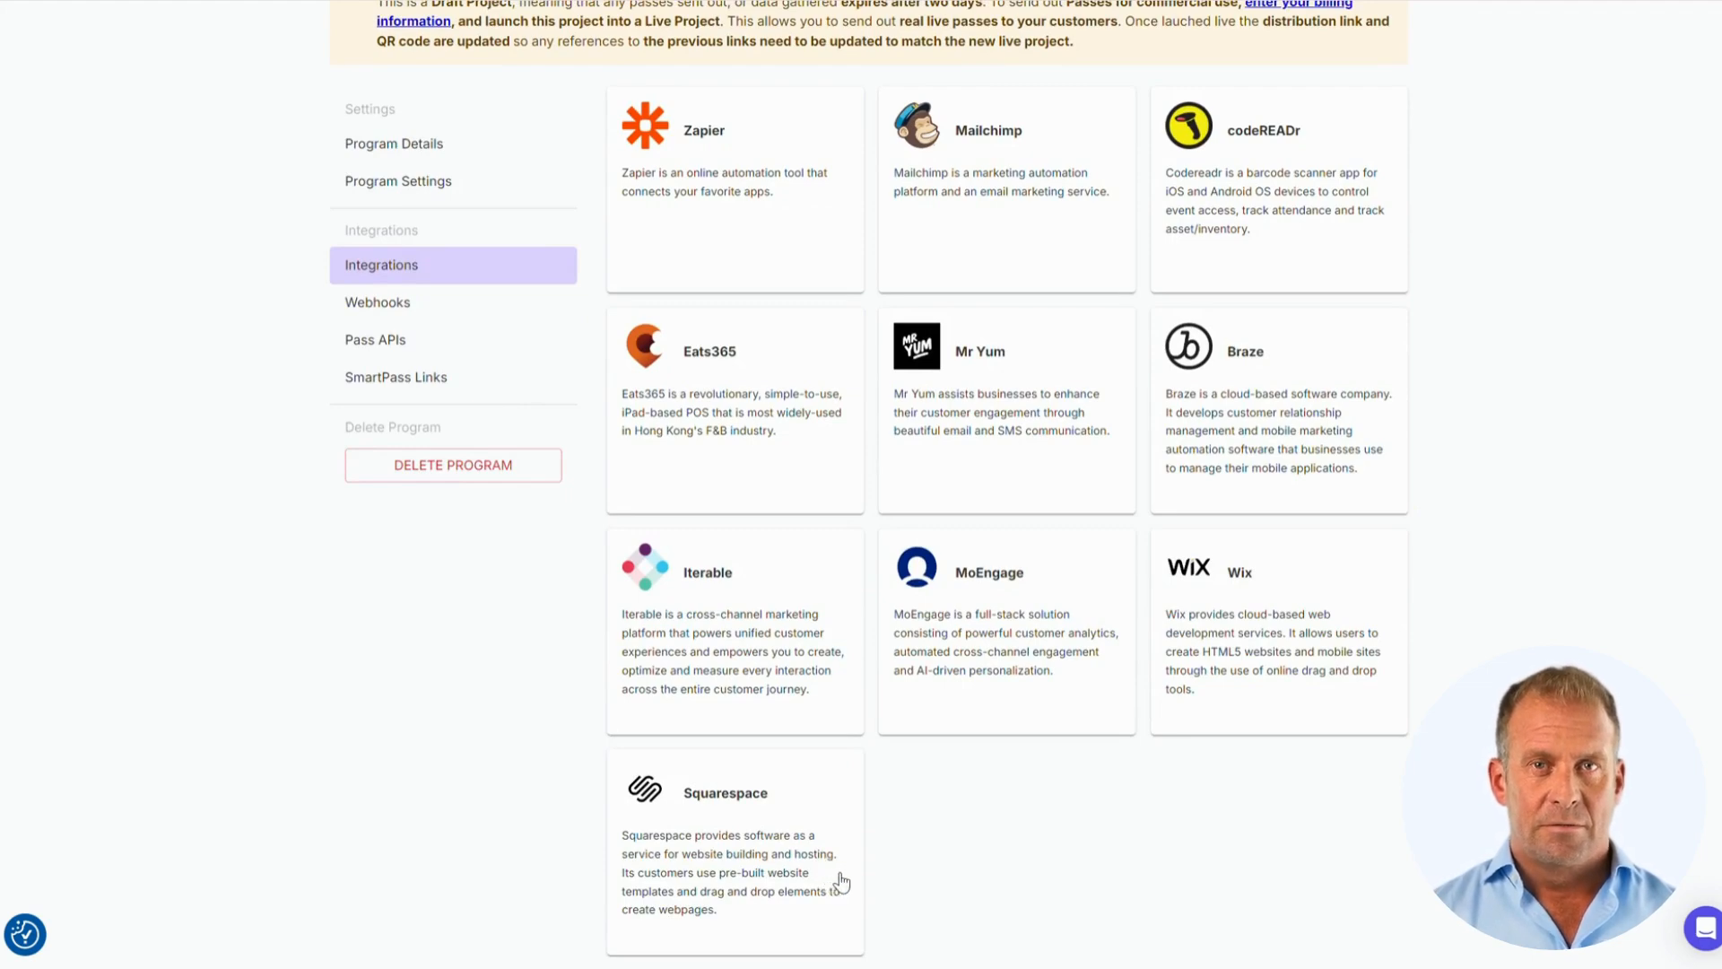
{"action": "scroll", "coordinate": [1193, 751], "scroll_direction": "up", "scroll_amount": 3}
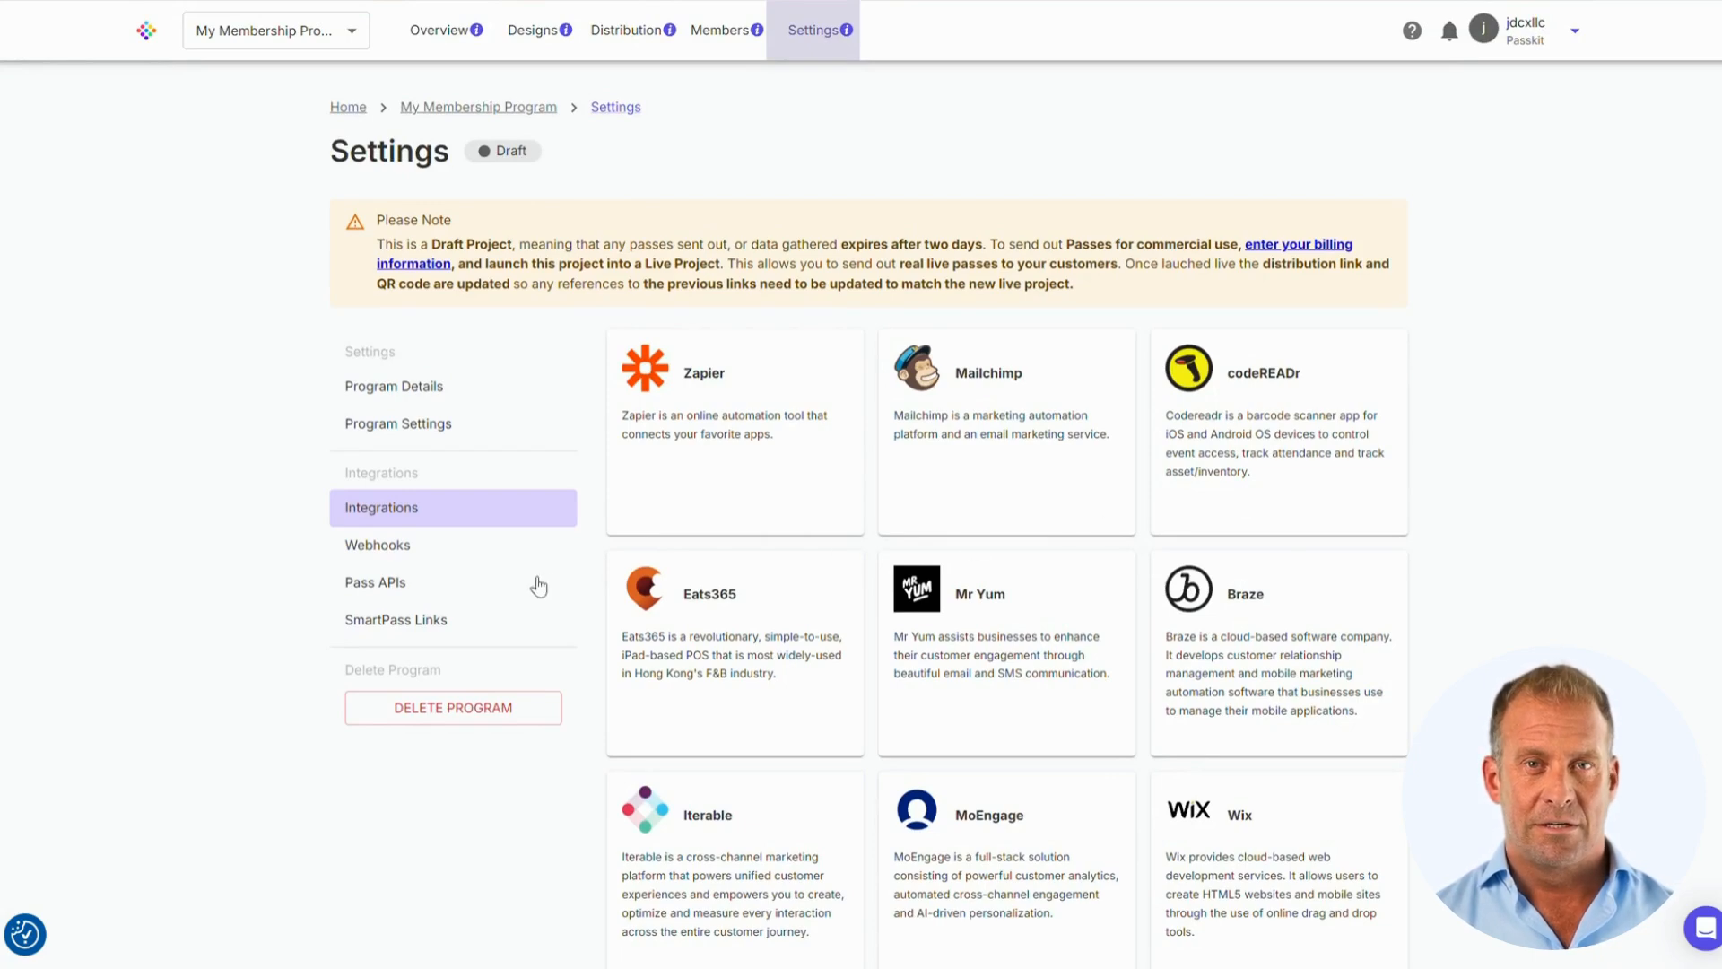
{"action": "left_click", "coordinate": [473, 549]}
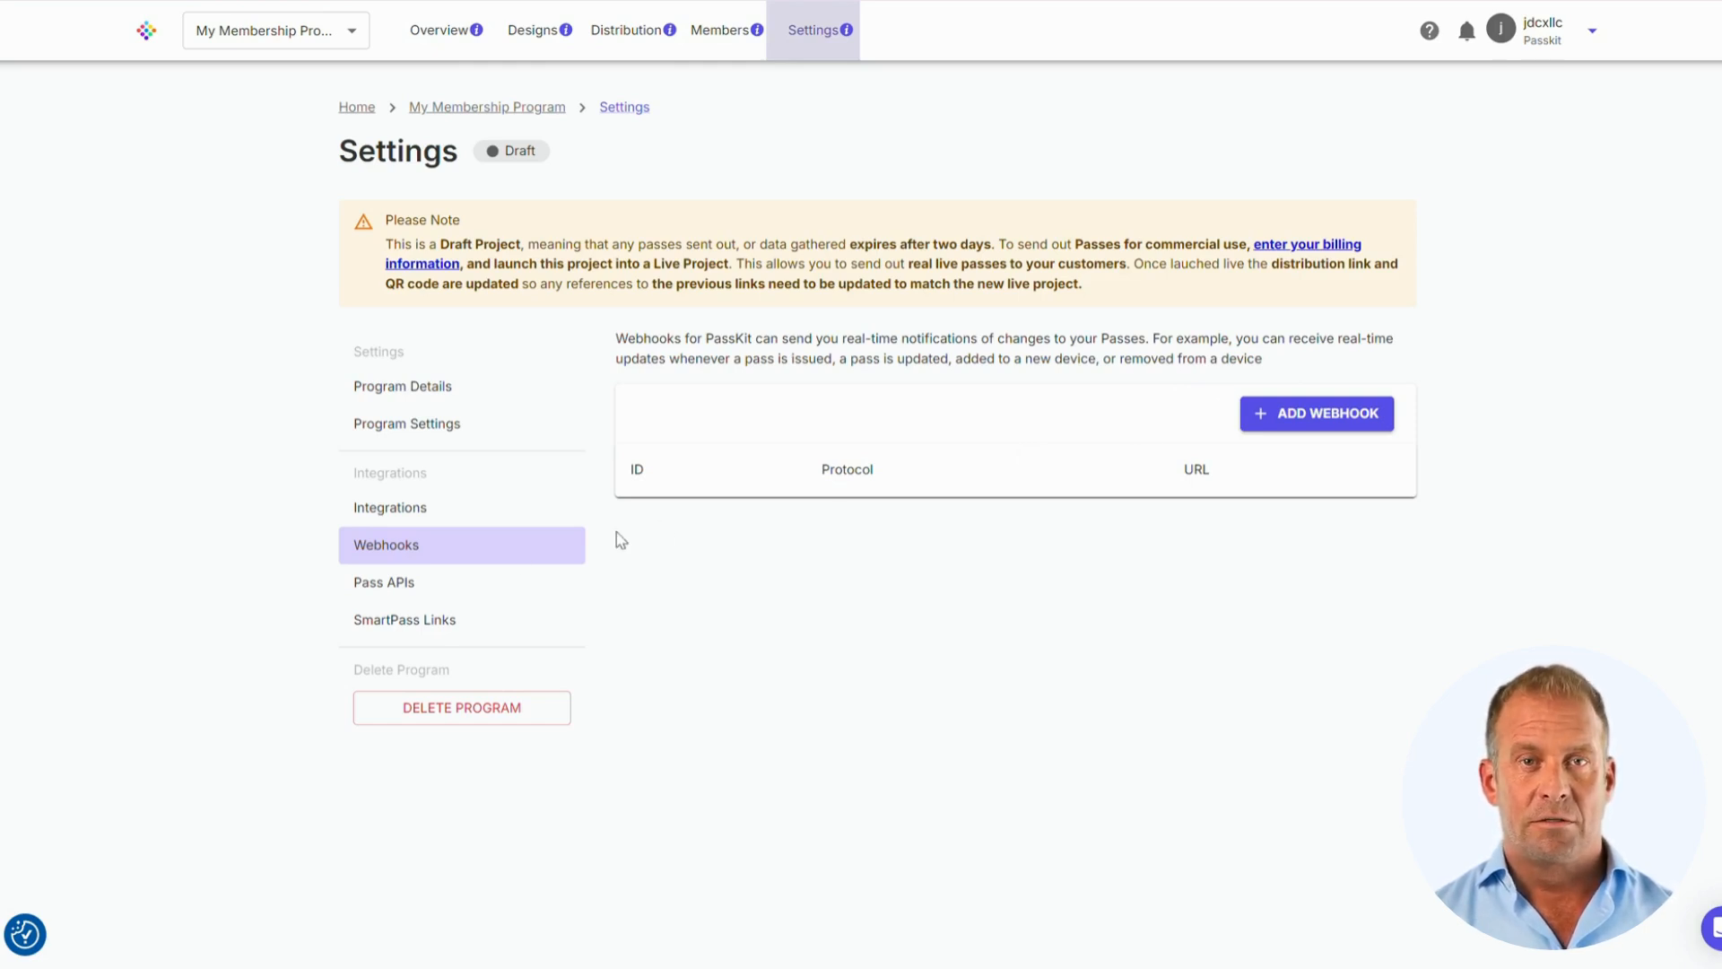
Look over the Pass APIs and SmartPass Links settings, then return to Tiers And Designs
{"action": "left_click", "coordinate": [383, 585]}
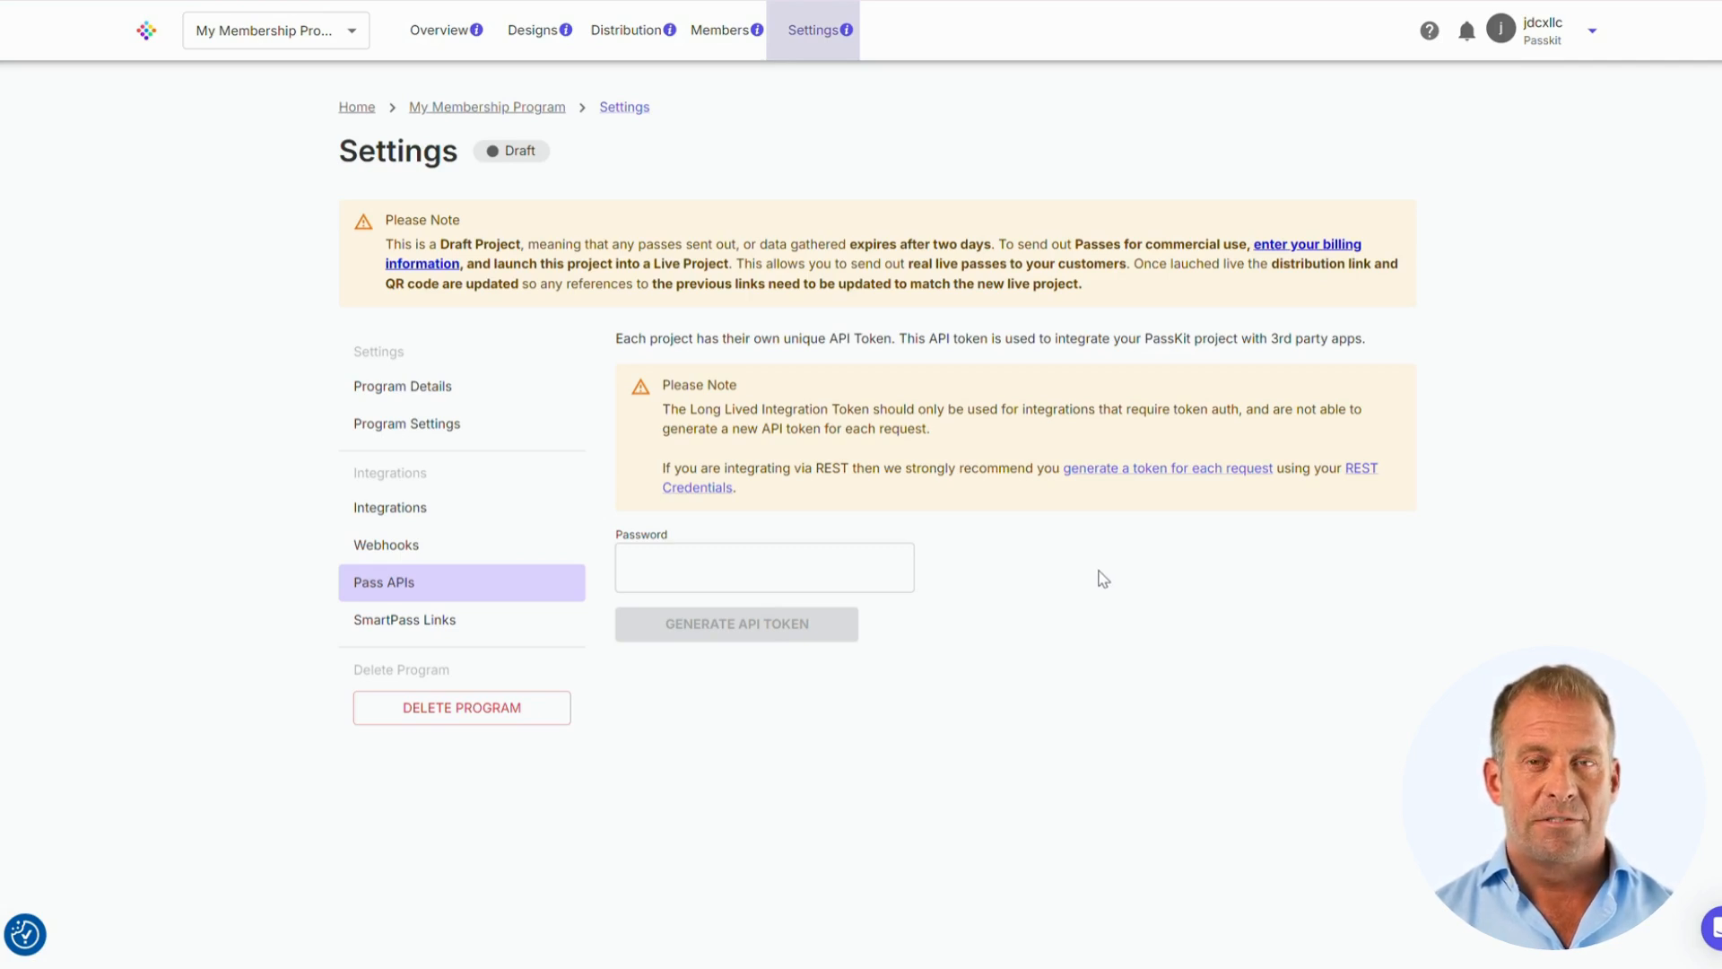
{"action": "left_click", "coordinate": [444, 626]}
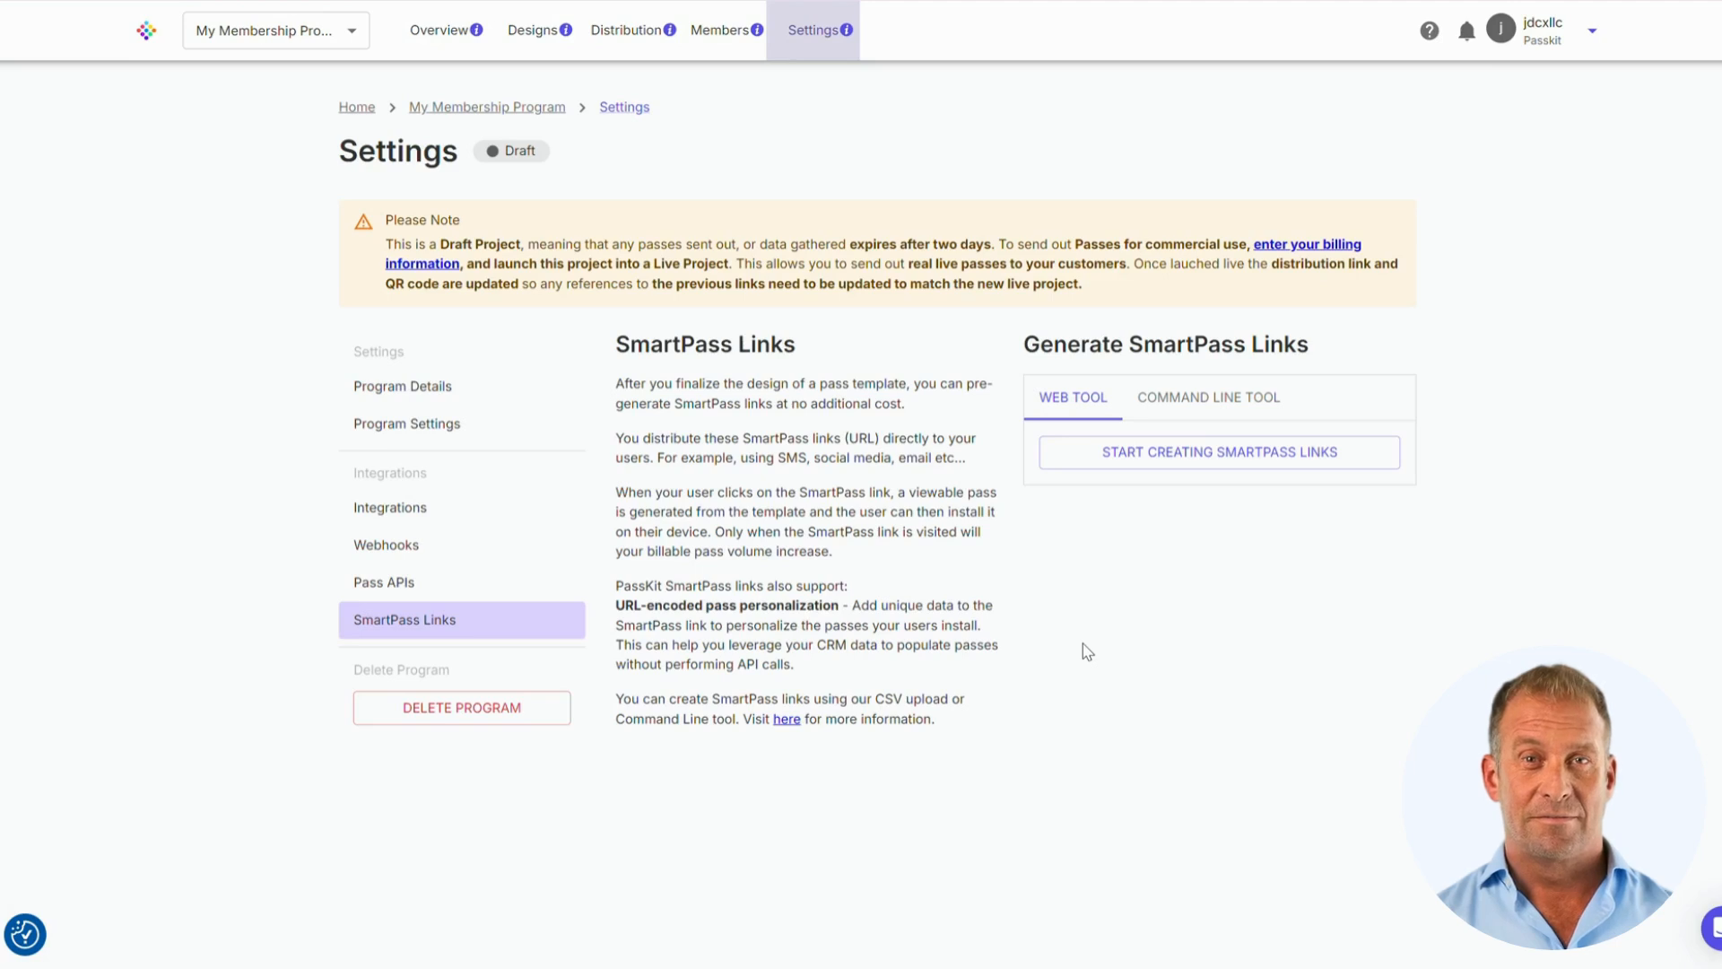
{"action": "left_click", "coordinate": [537, 30]}
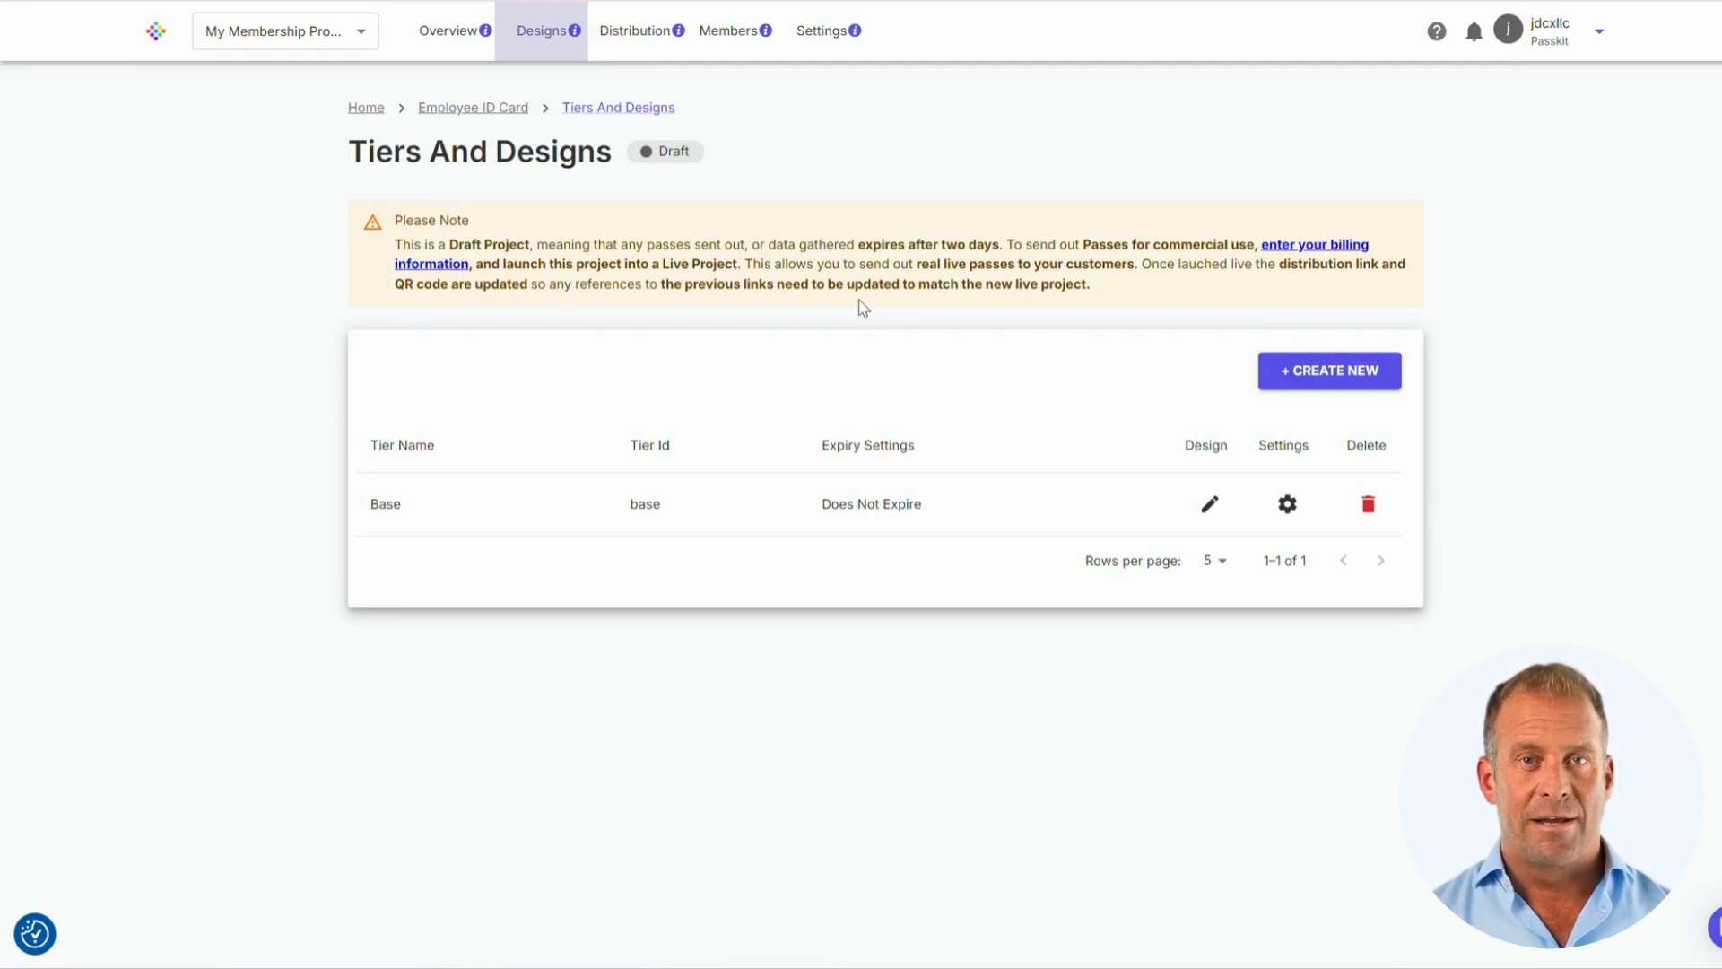
Open the Base tier's pass design and set the organization name to Innovaedge
{"action": "left_click", "coordinate": [1210, 505]}
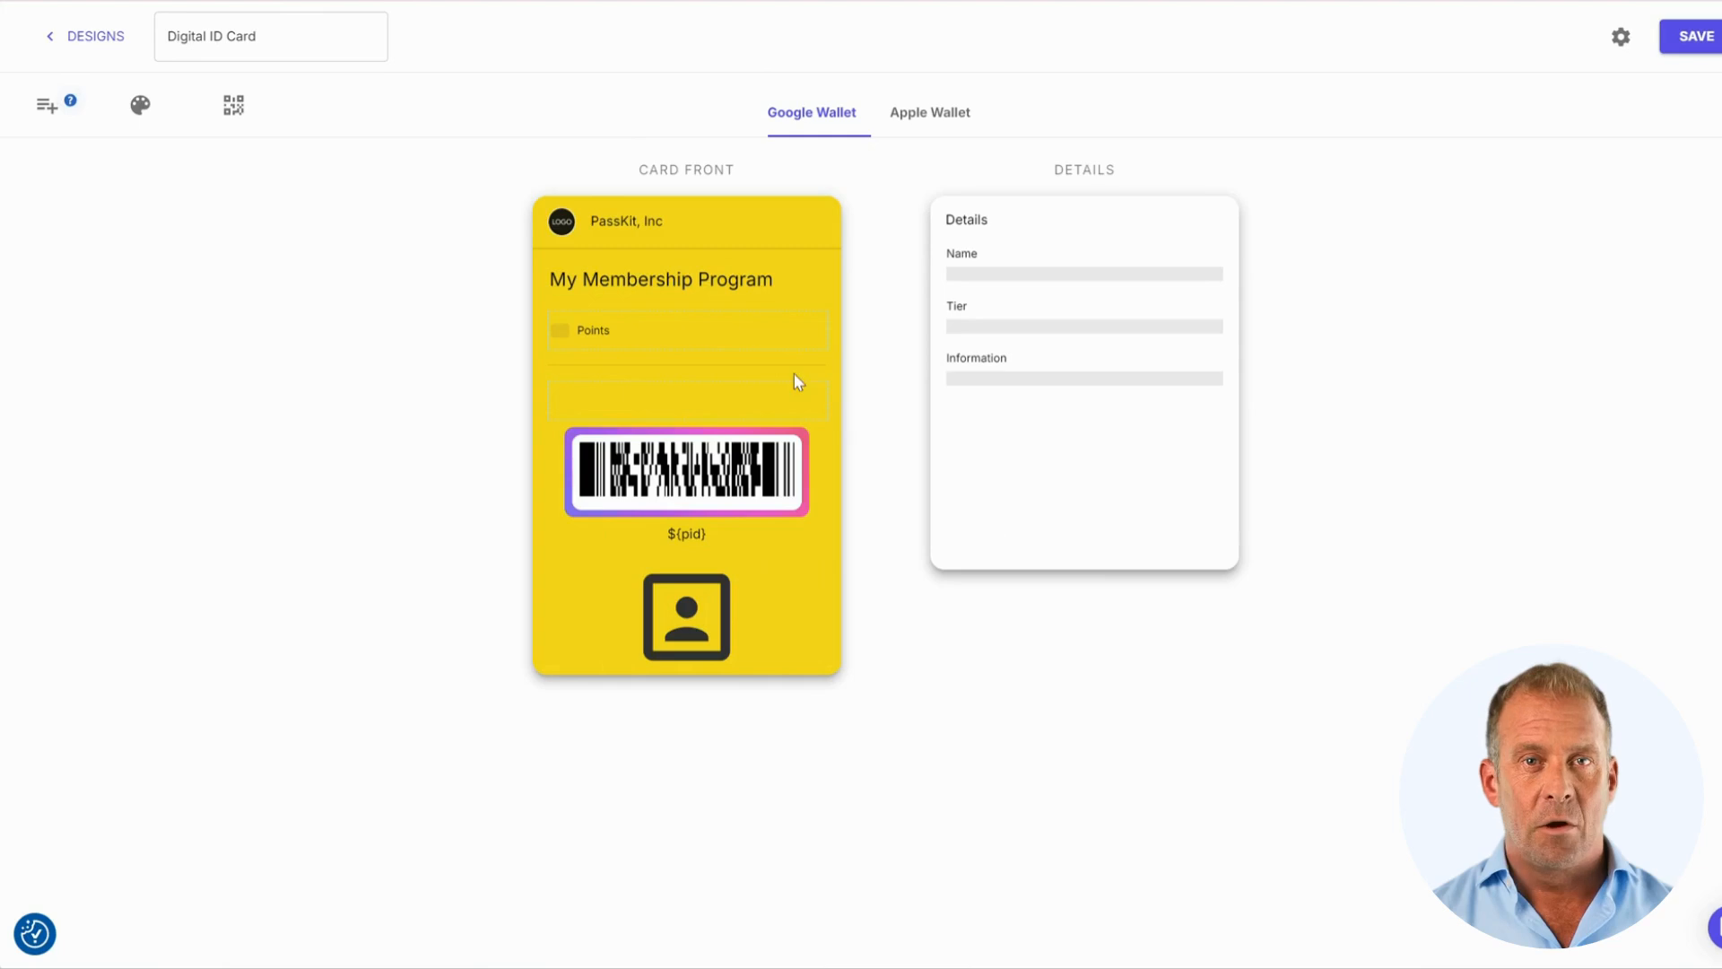
{"action": "left_click", "coordinate": [601, 219]}
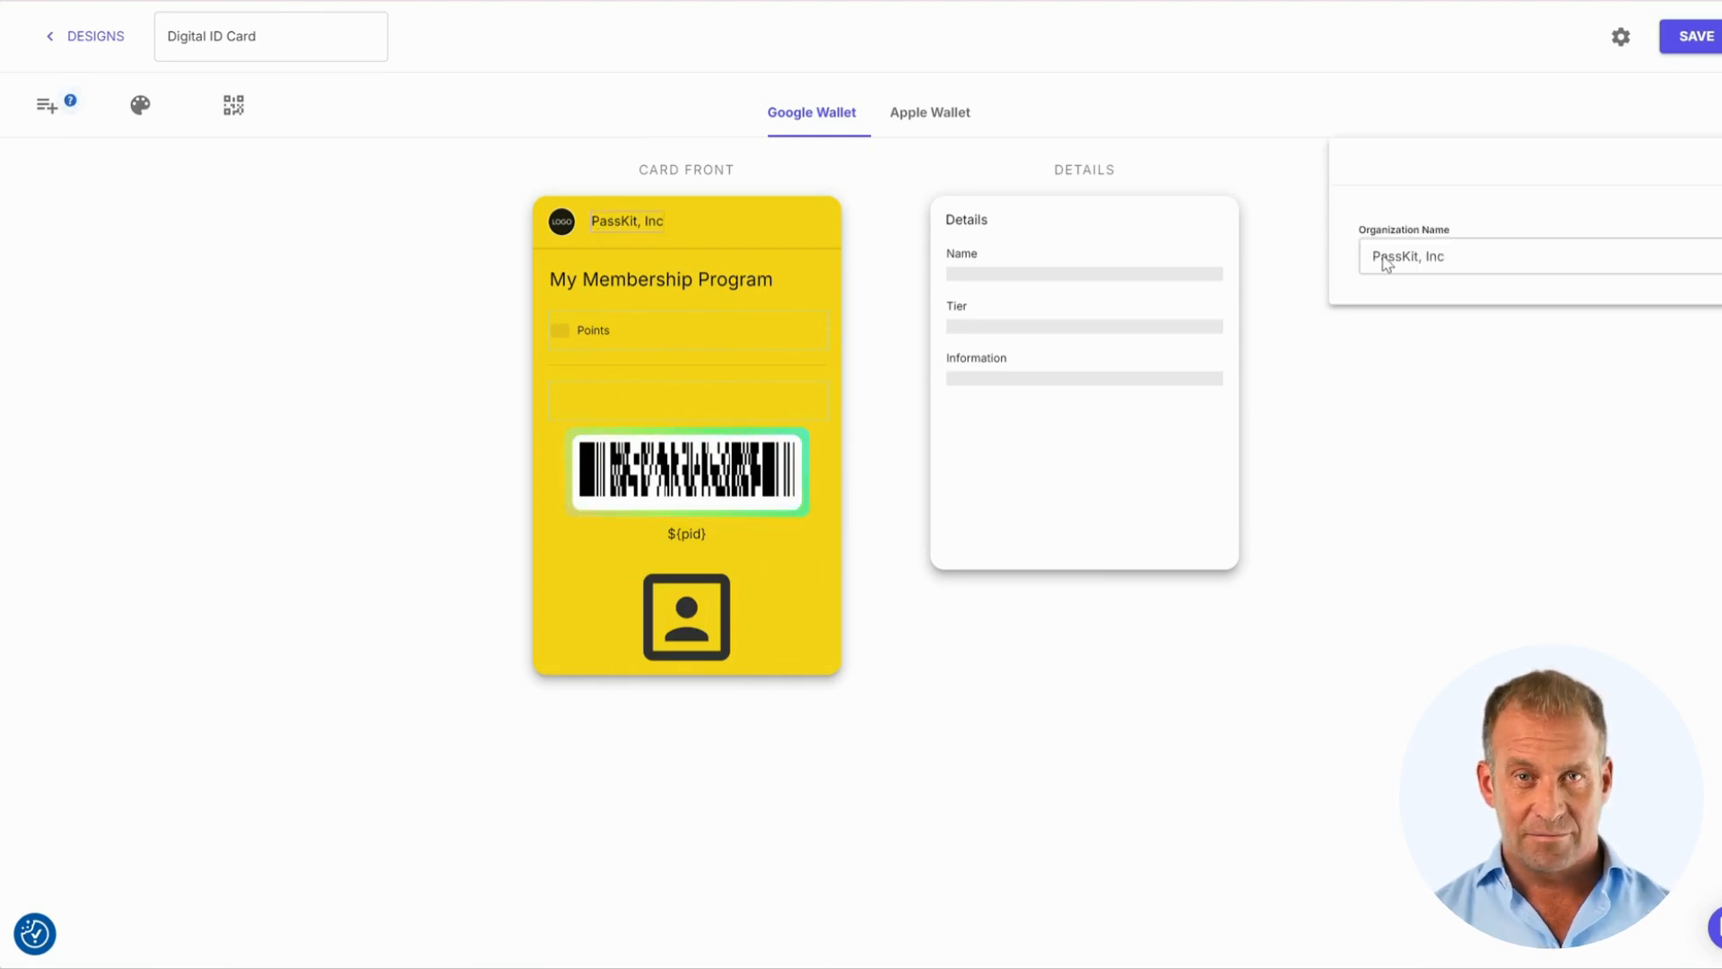
{"action": "double_click", "coordinate": [1416, 256]}
{"action": "left_click", "coordinate": [1415, 256]}
{"action": "type", "text": "I"}
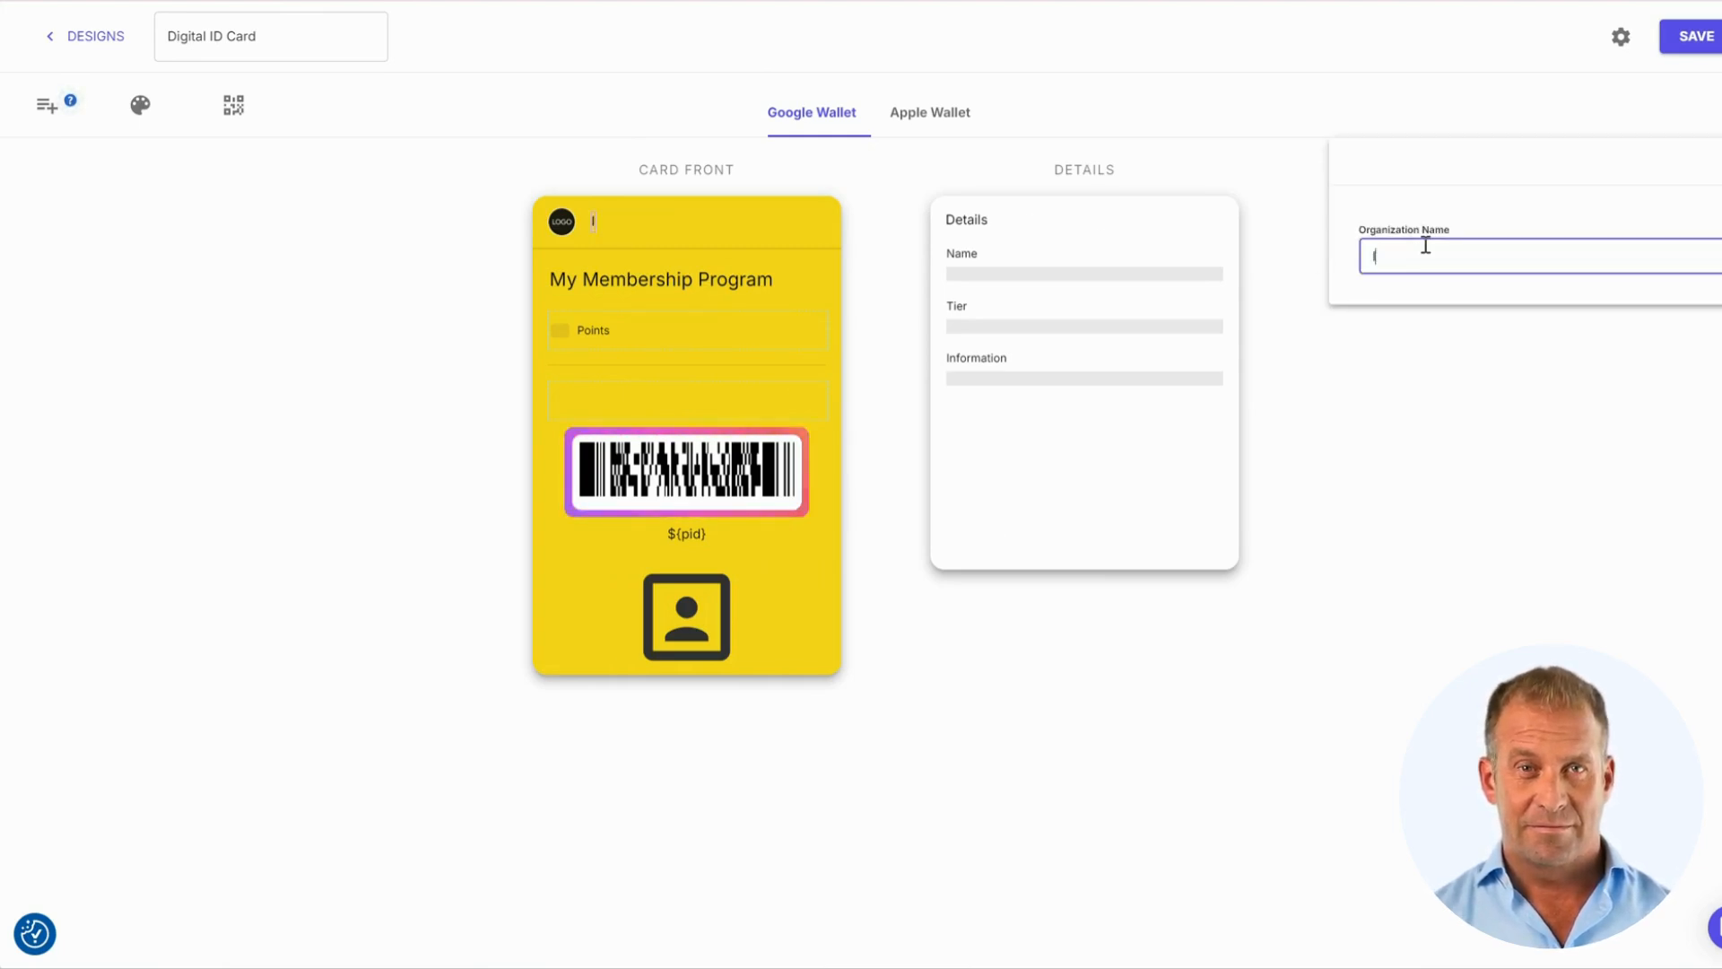
{"action": "type", "text": "nnovaedge"}
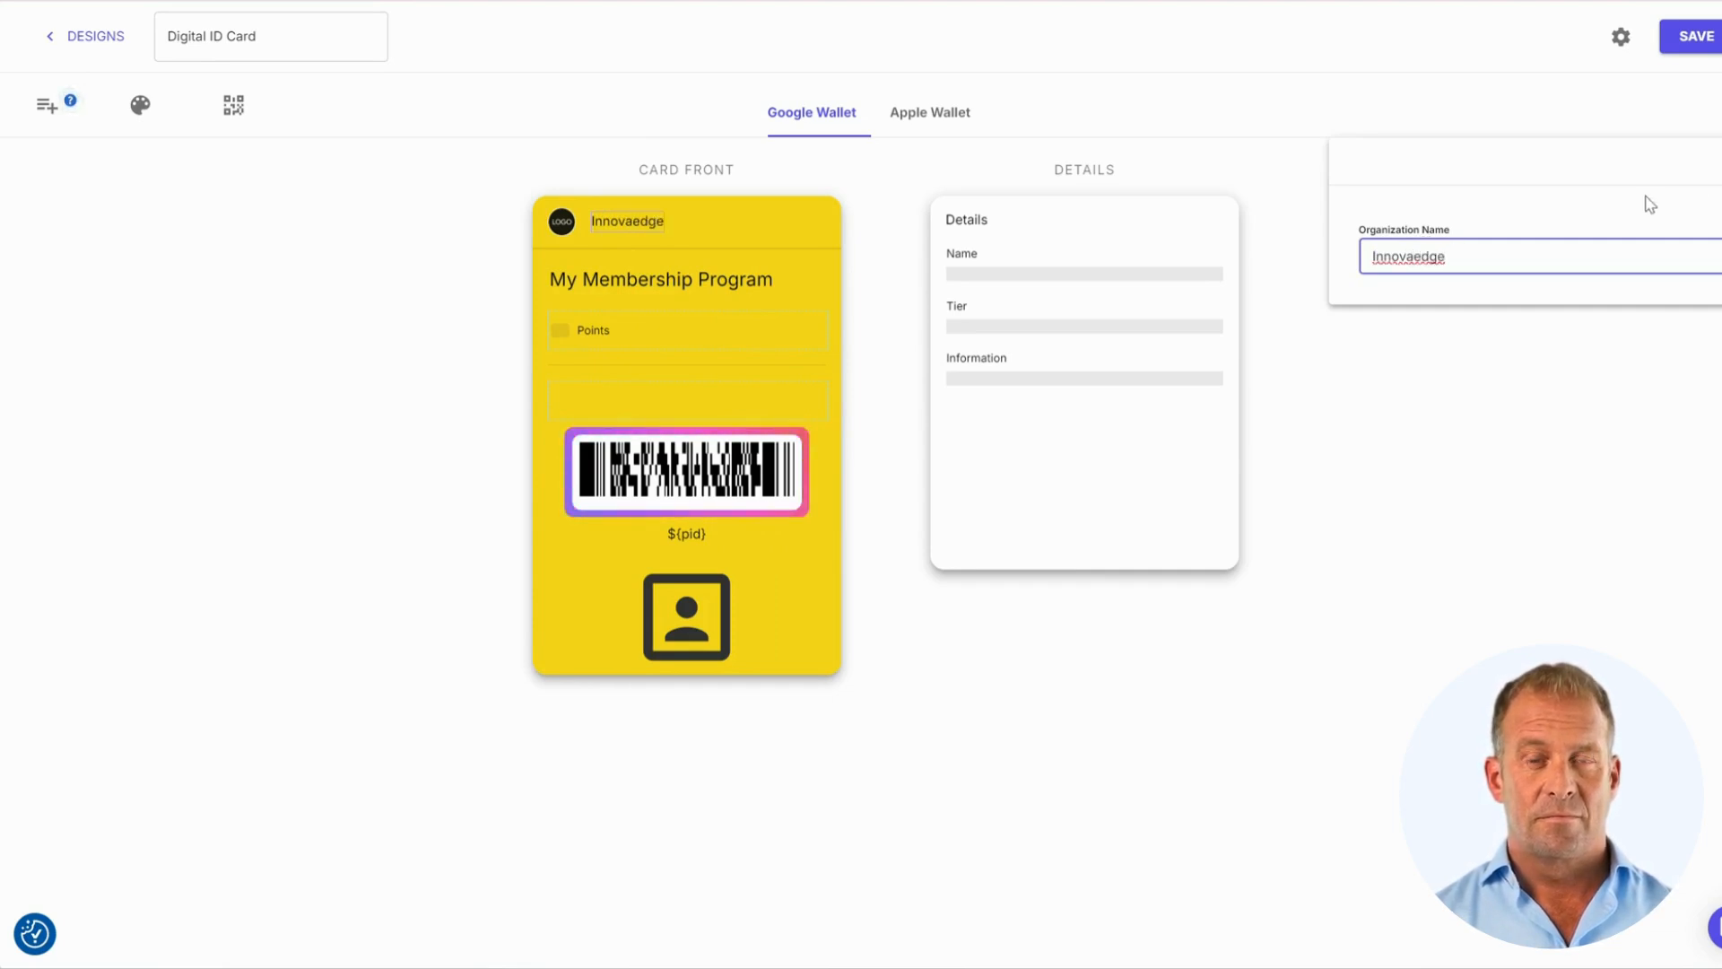
{"action": "left_click", "coordinate": [1477, 199]}
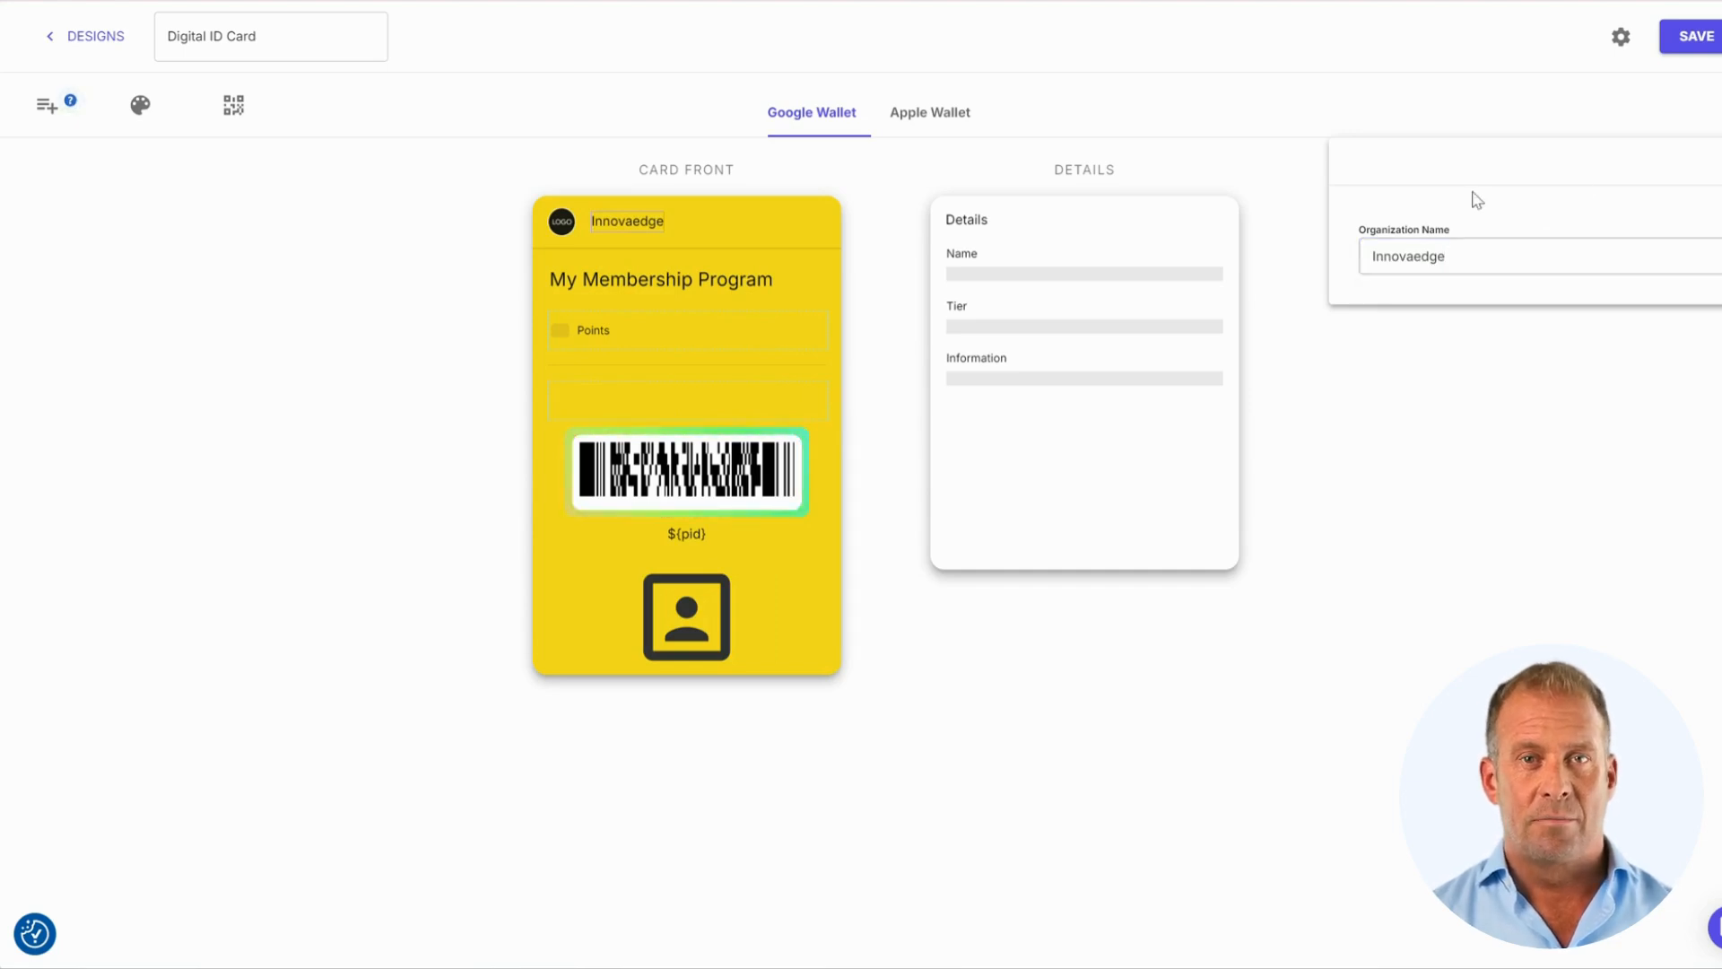
Change the card's program name to 'Employee ID Card'
{"action": "left_click", "coordinate": [640, 279]}
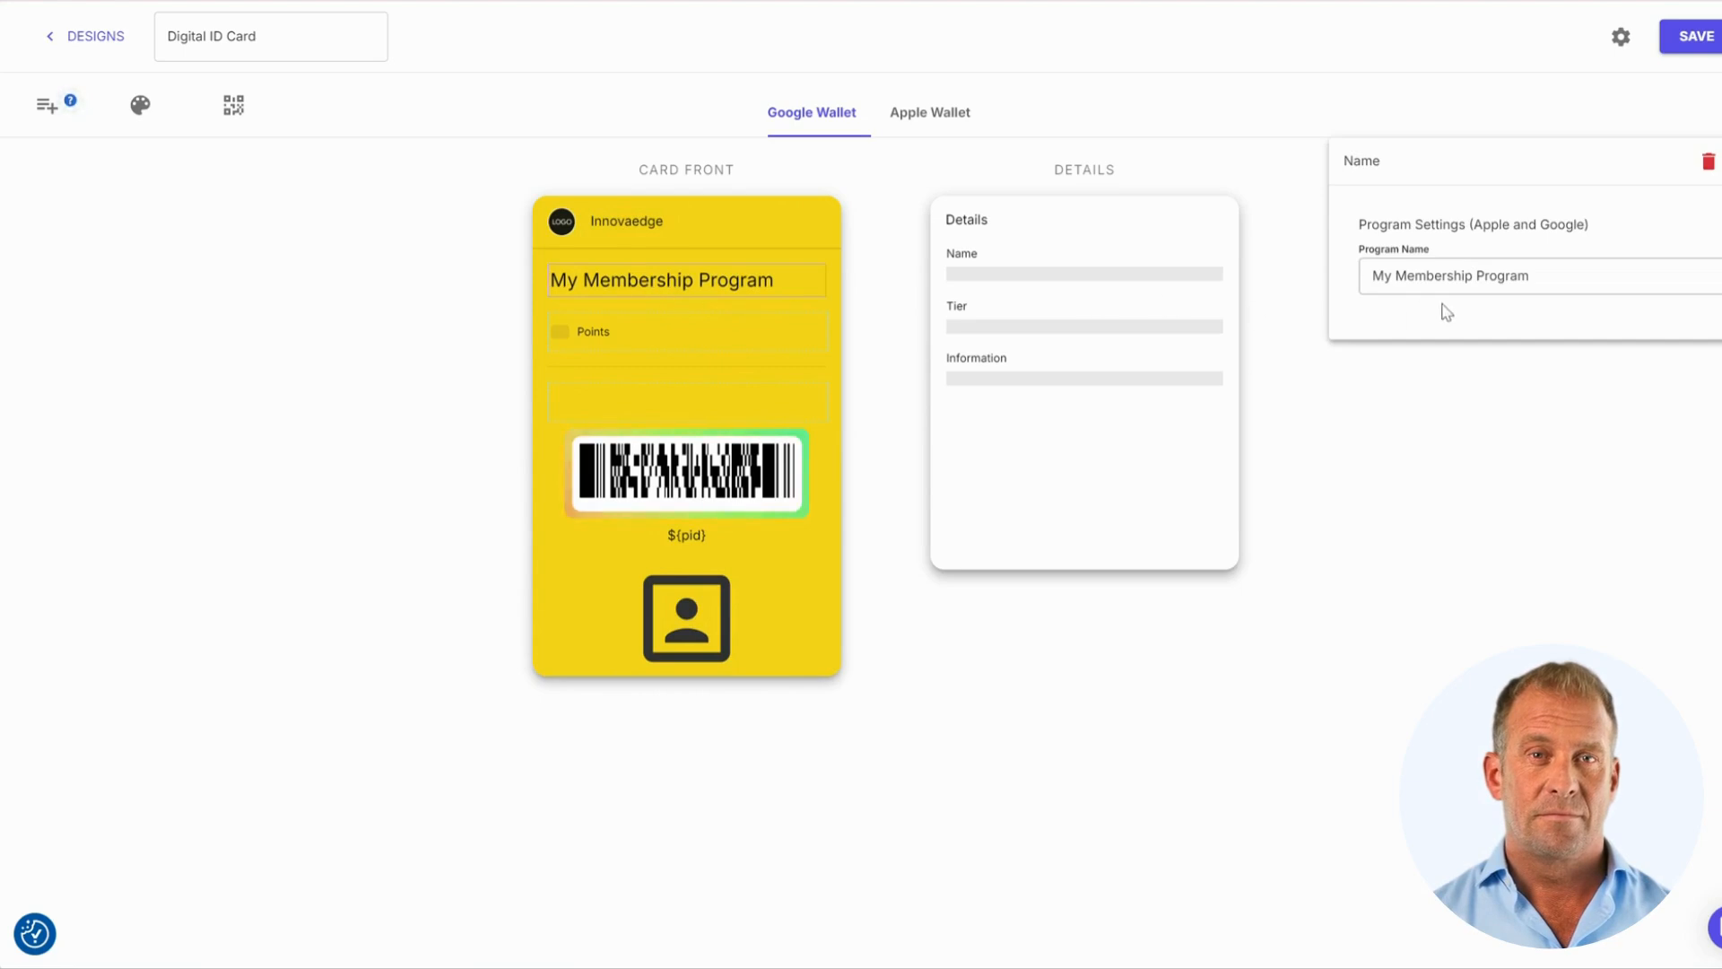
{"action": "triple_click", "coordinate": [1483, 280]}
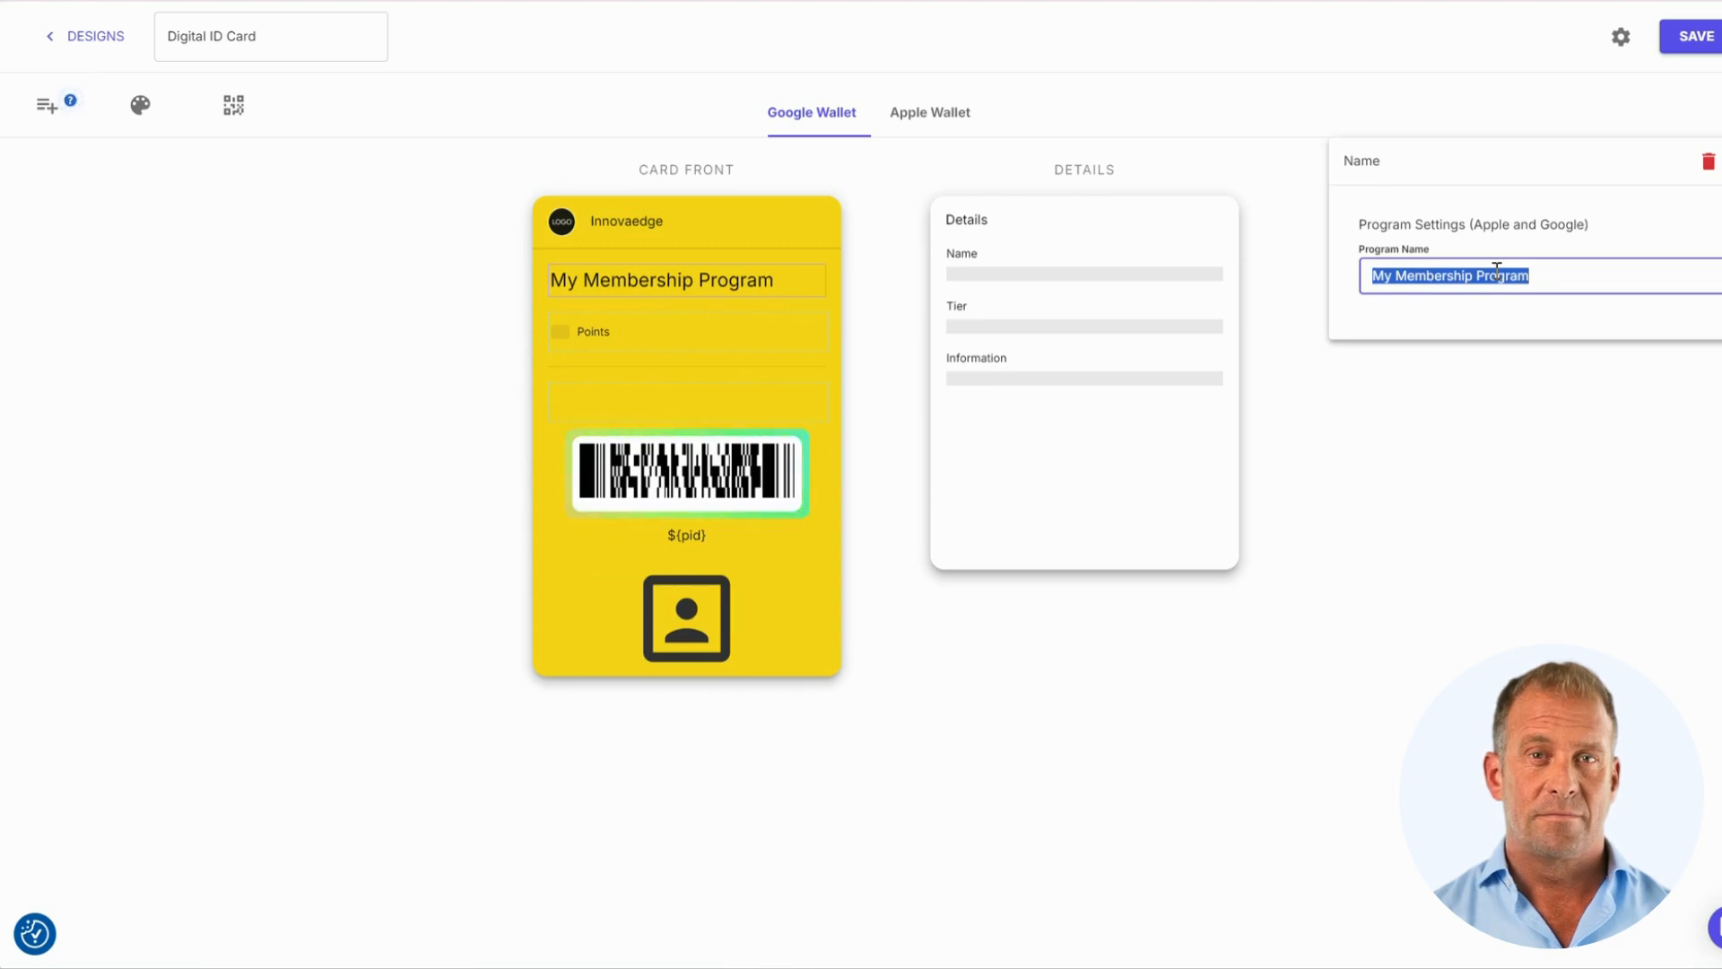
{"action": "type", "text": "Employee"}
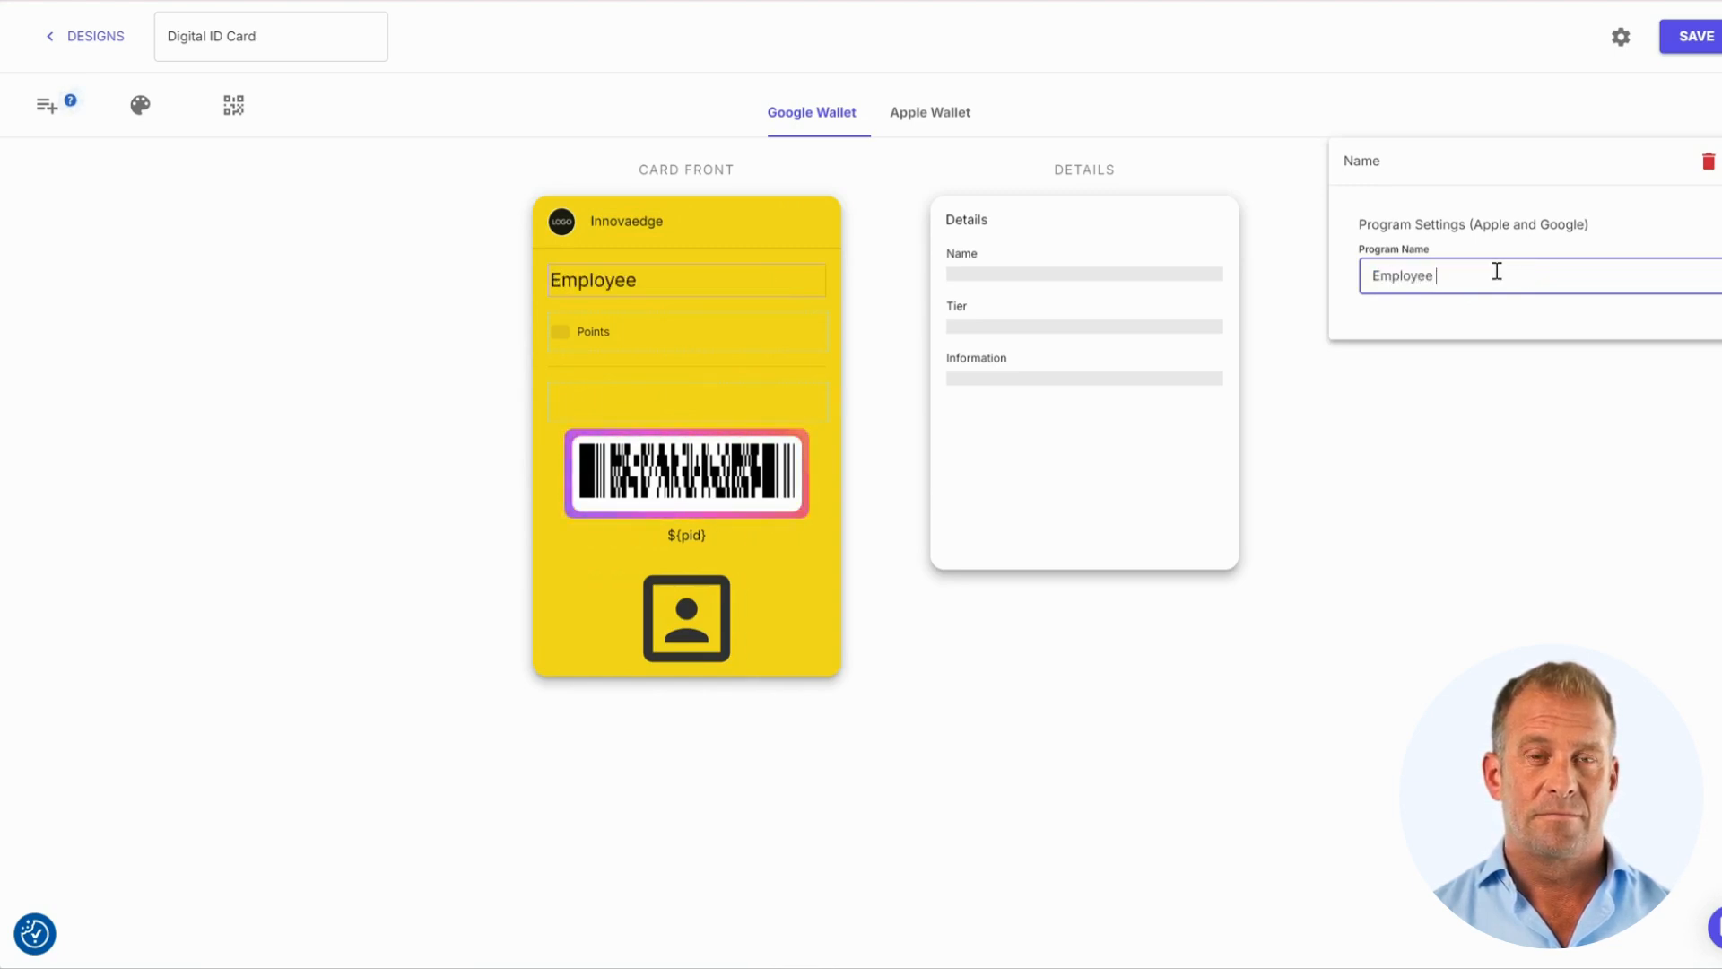
{"action": "type", "text": " ID Card"}
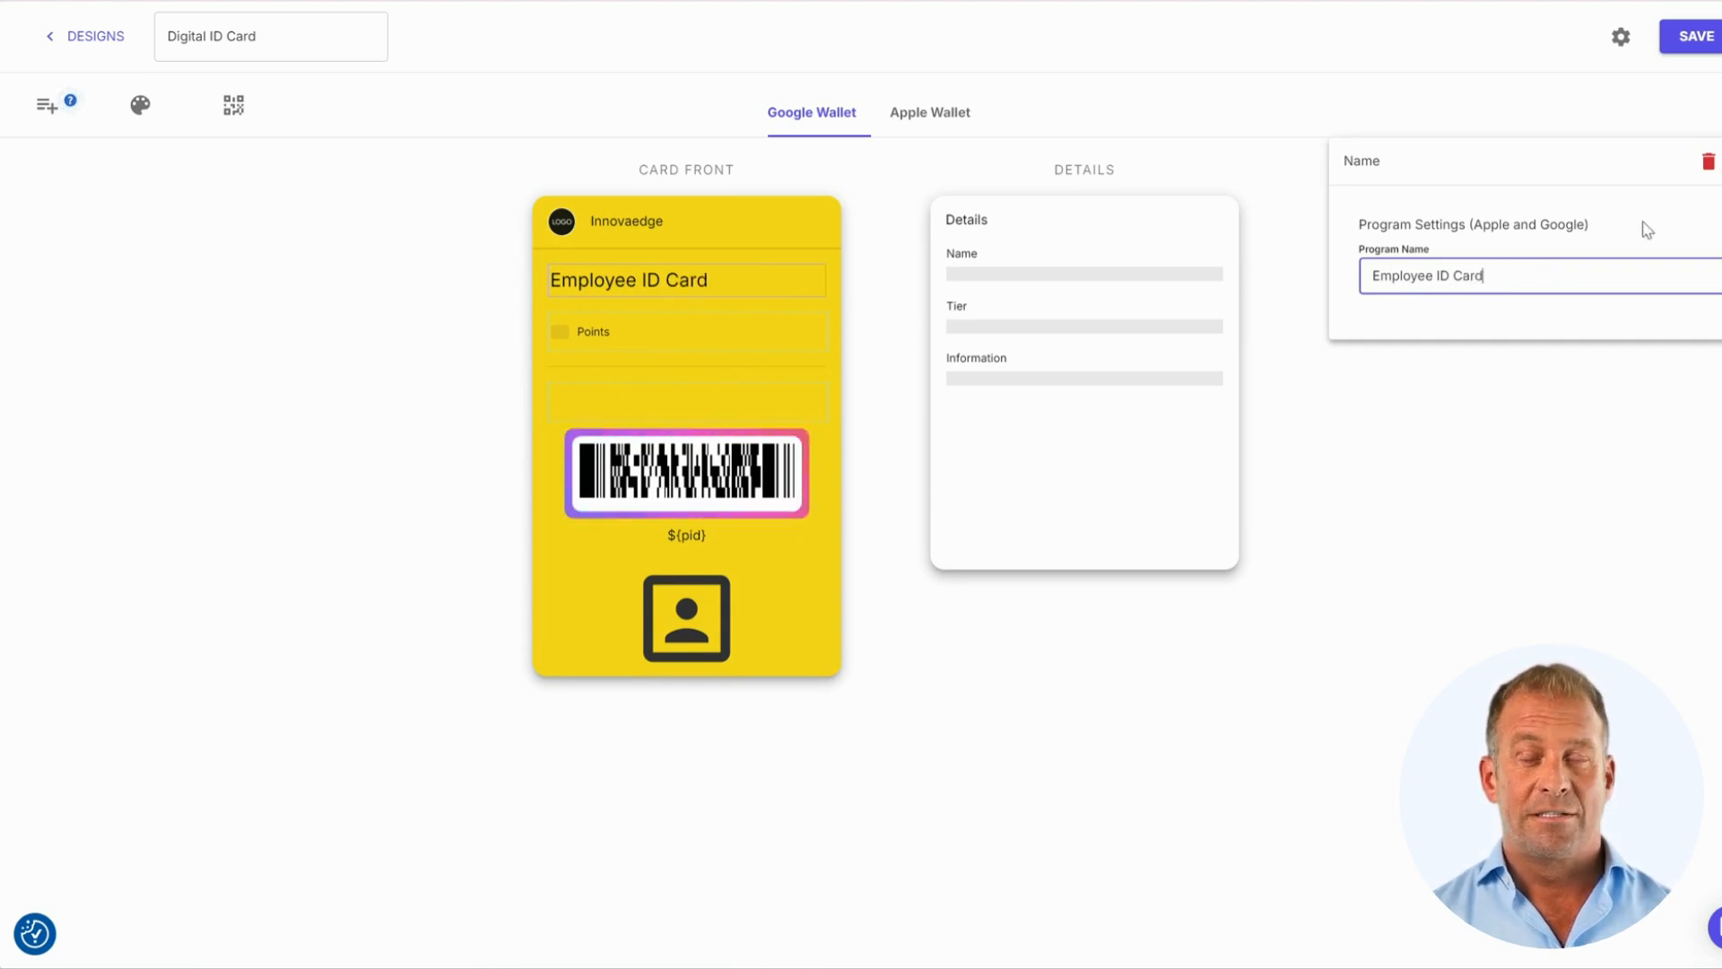
{"action": "left_click", "coordinate": [1715, 184]}
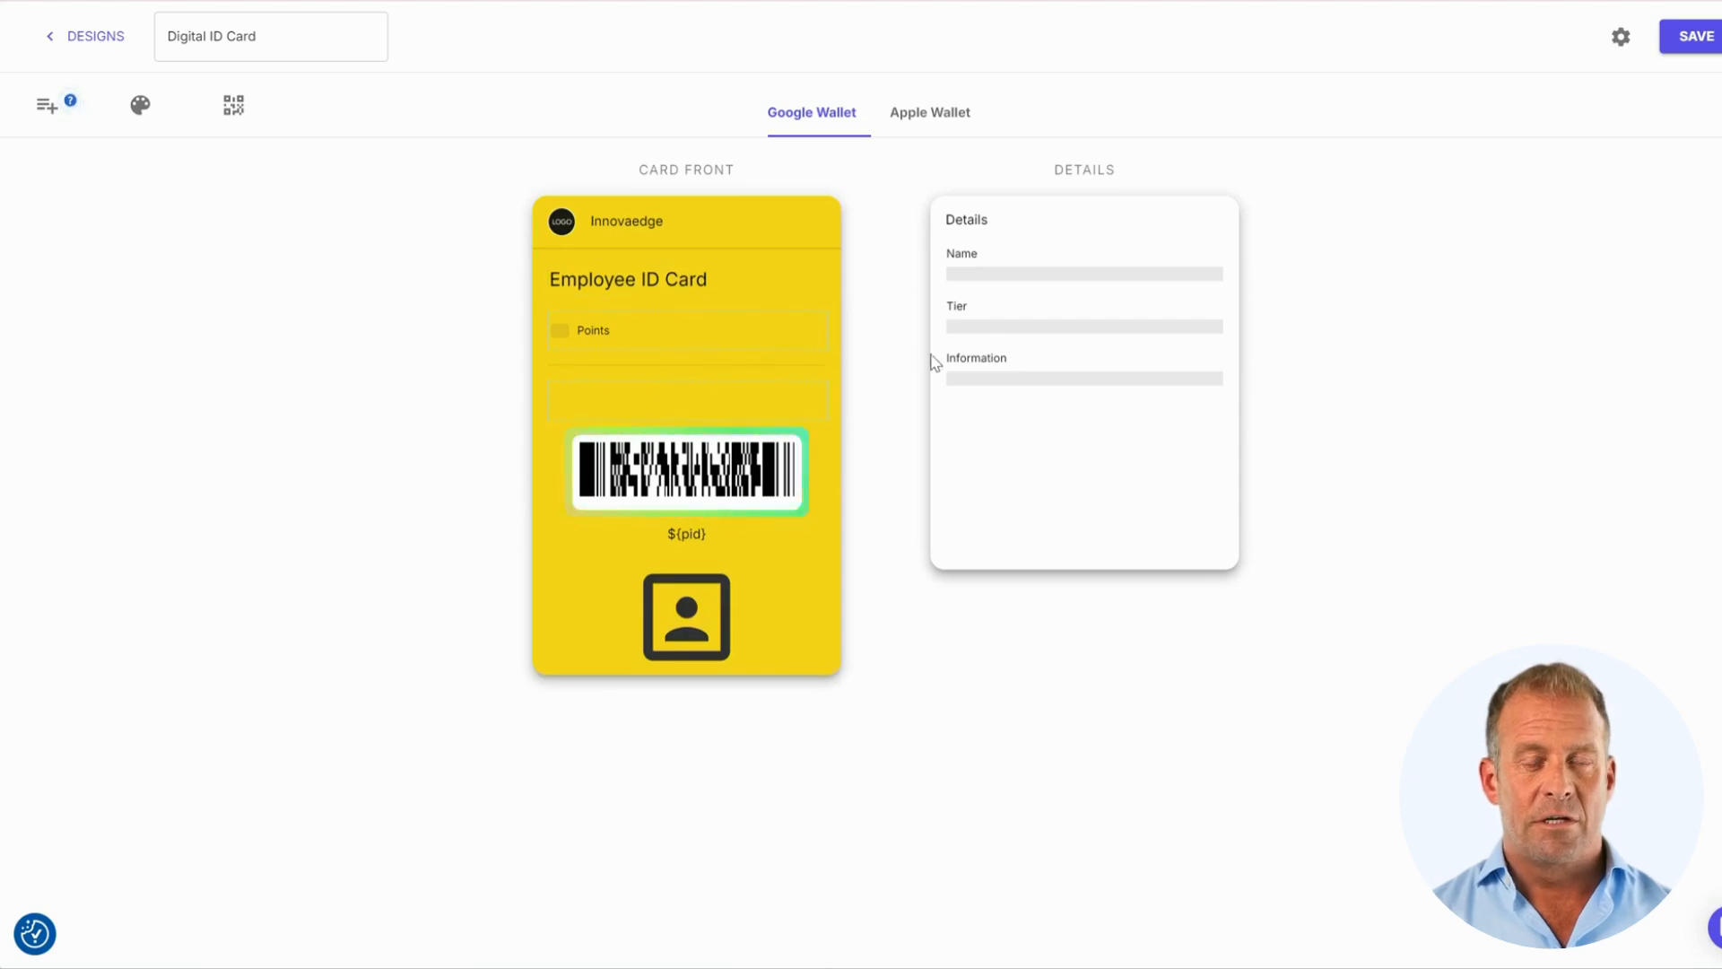
Delete the Points field and move the Name field from Details onto the card front
{"action": "left_click", "coordinate": [589, 339]}
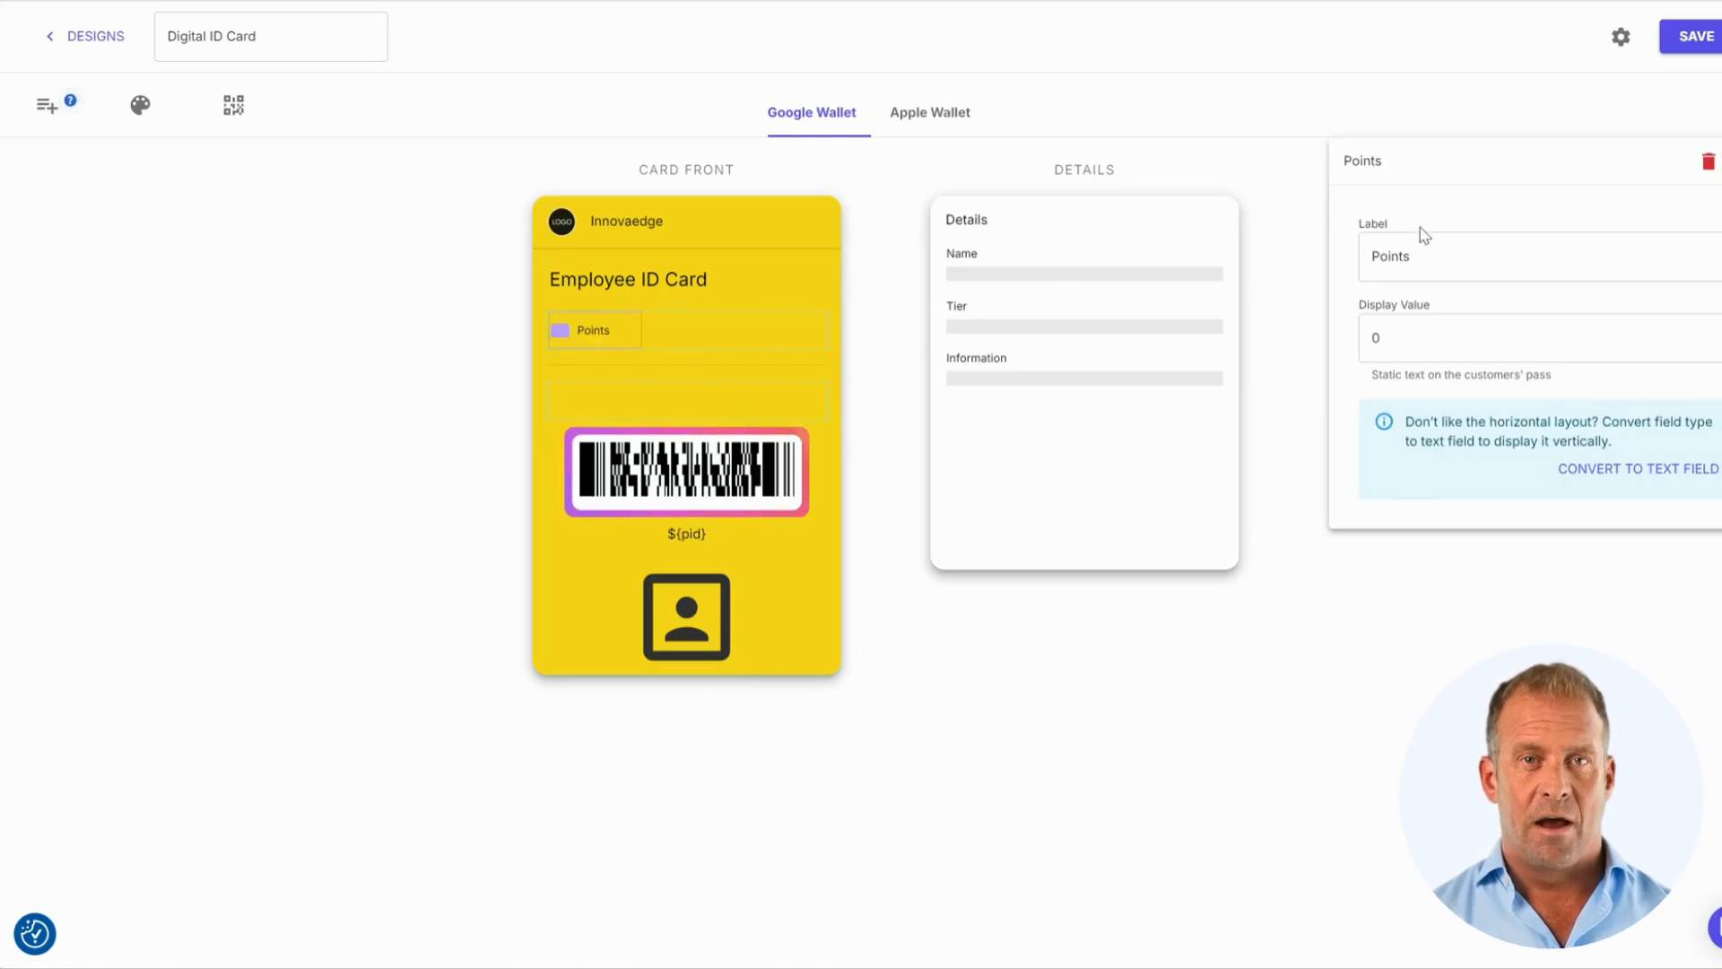
{"action": "left_click", "coordinate": [1709, 163]}
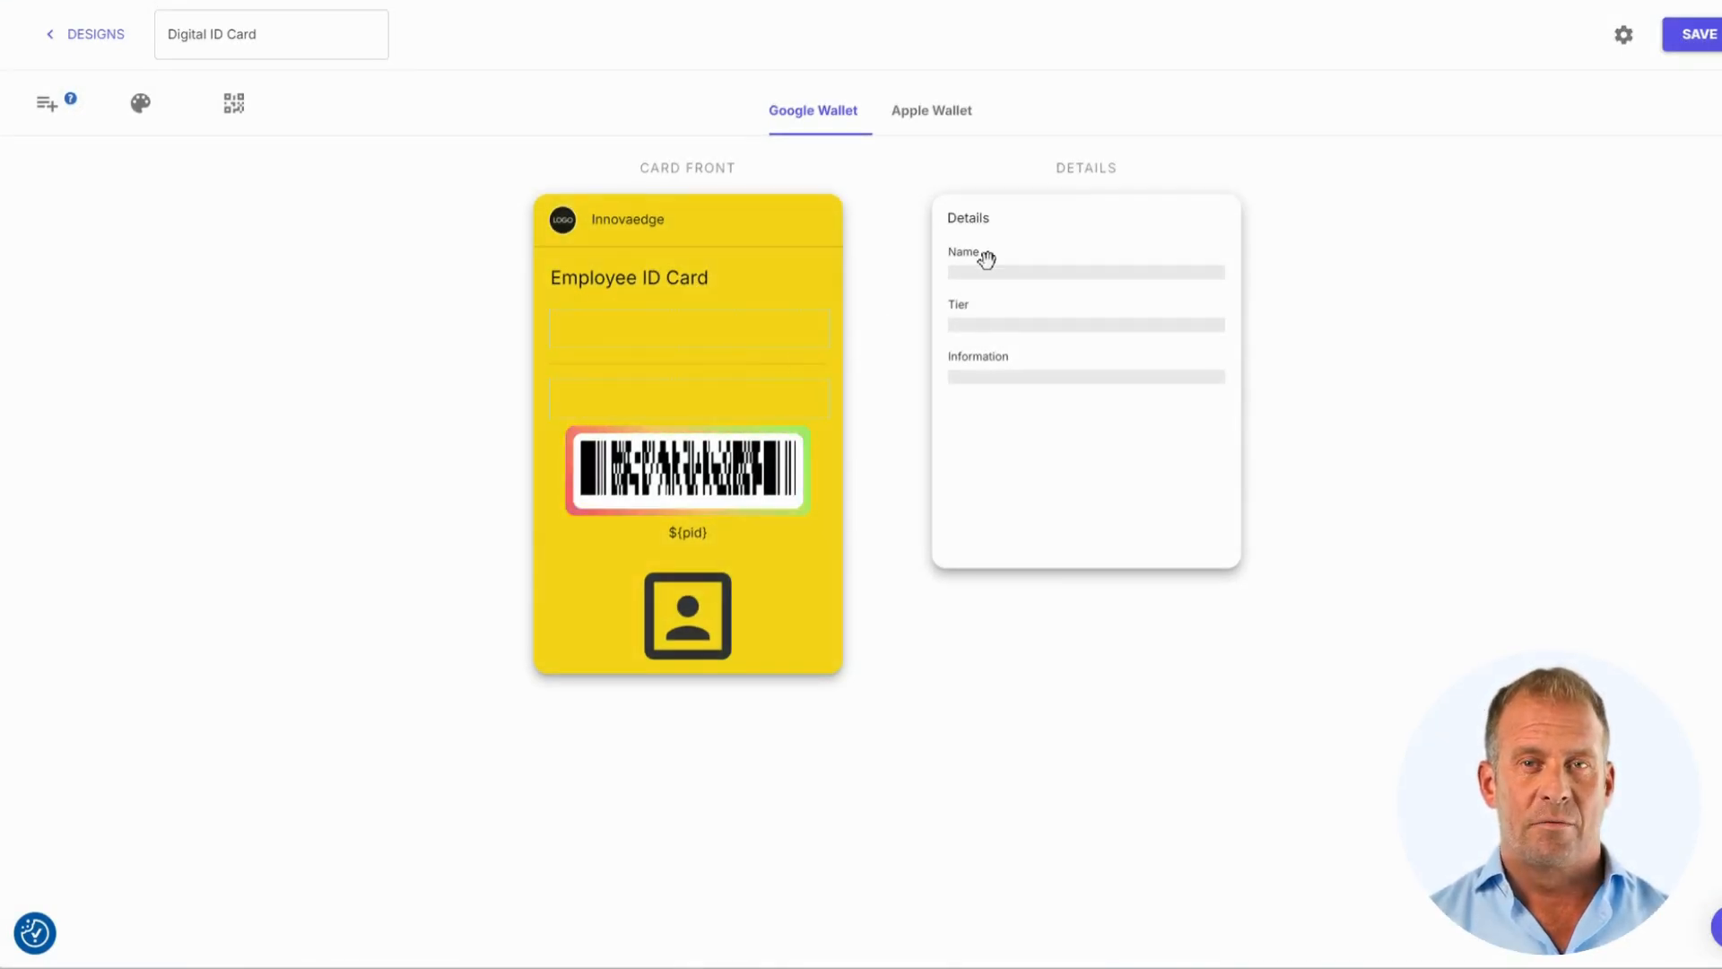
{"action": "left_click_drag", "start_coordinate": [984, 261], "coordinate": [668, 321]}
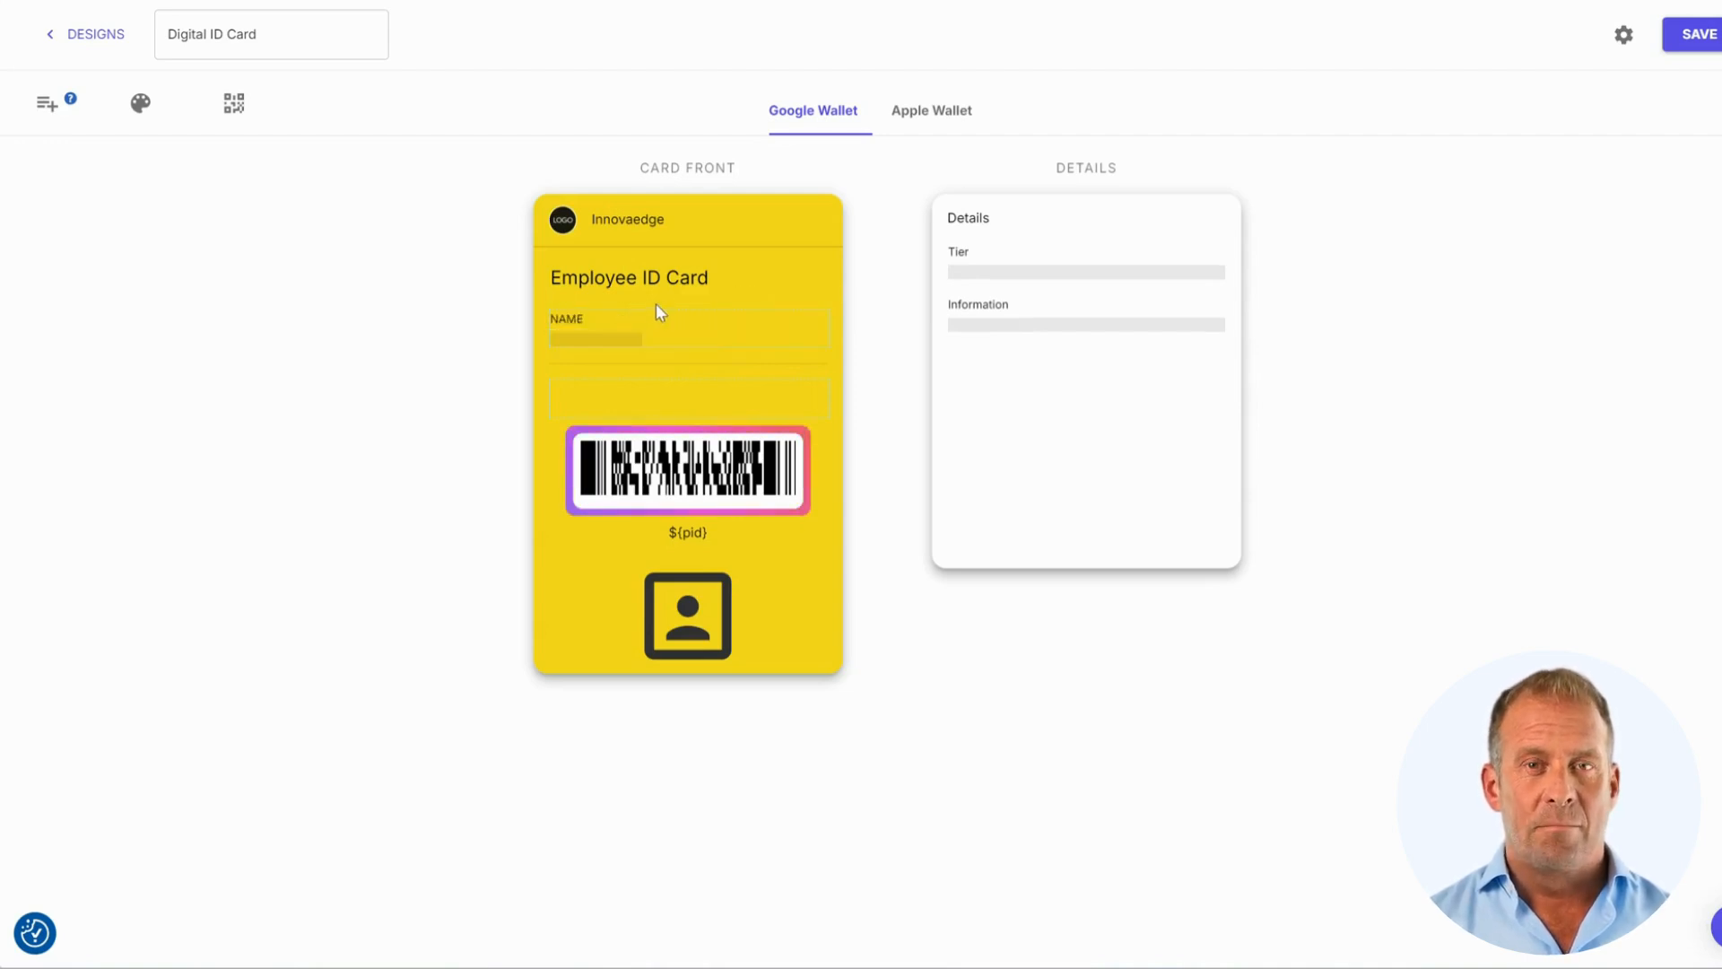
{"action": "left_click", "coordinate": [42, 111]}
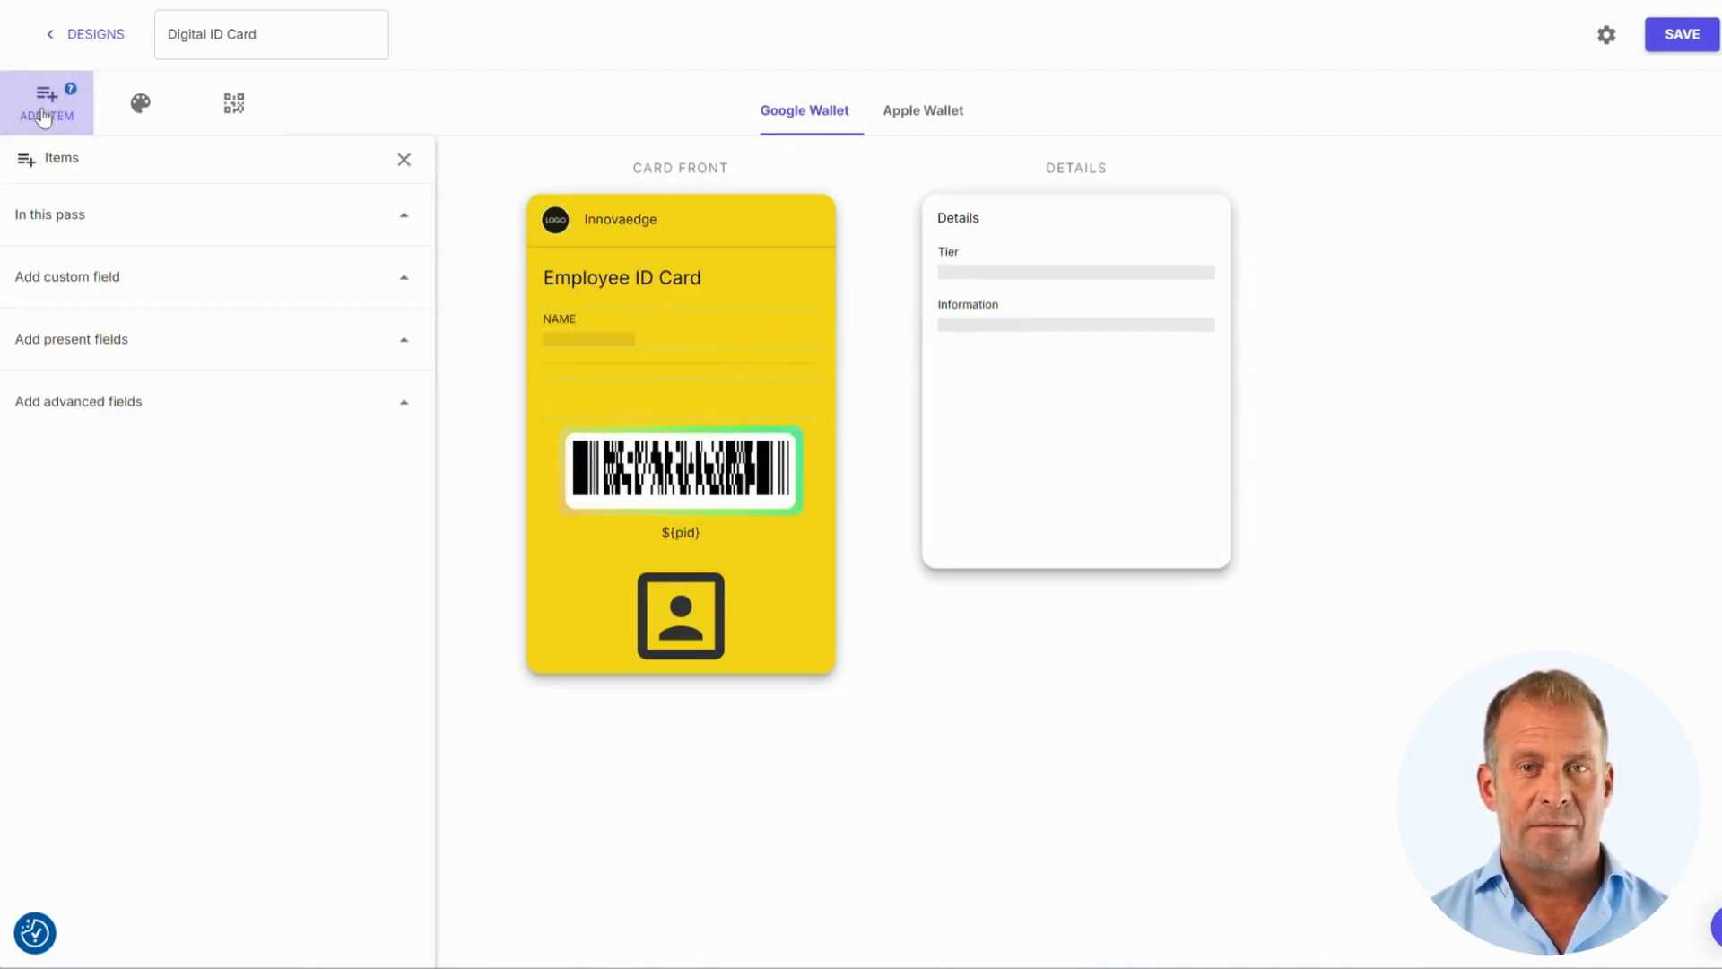
Add Email Address, Mobile Number and External Id fields to the card front
{"action": "left_click", "coordinate": [405, 405]}
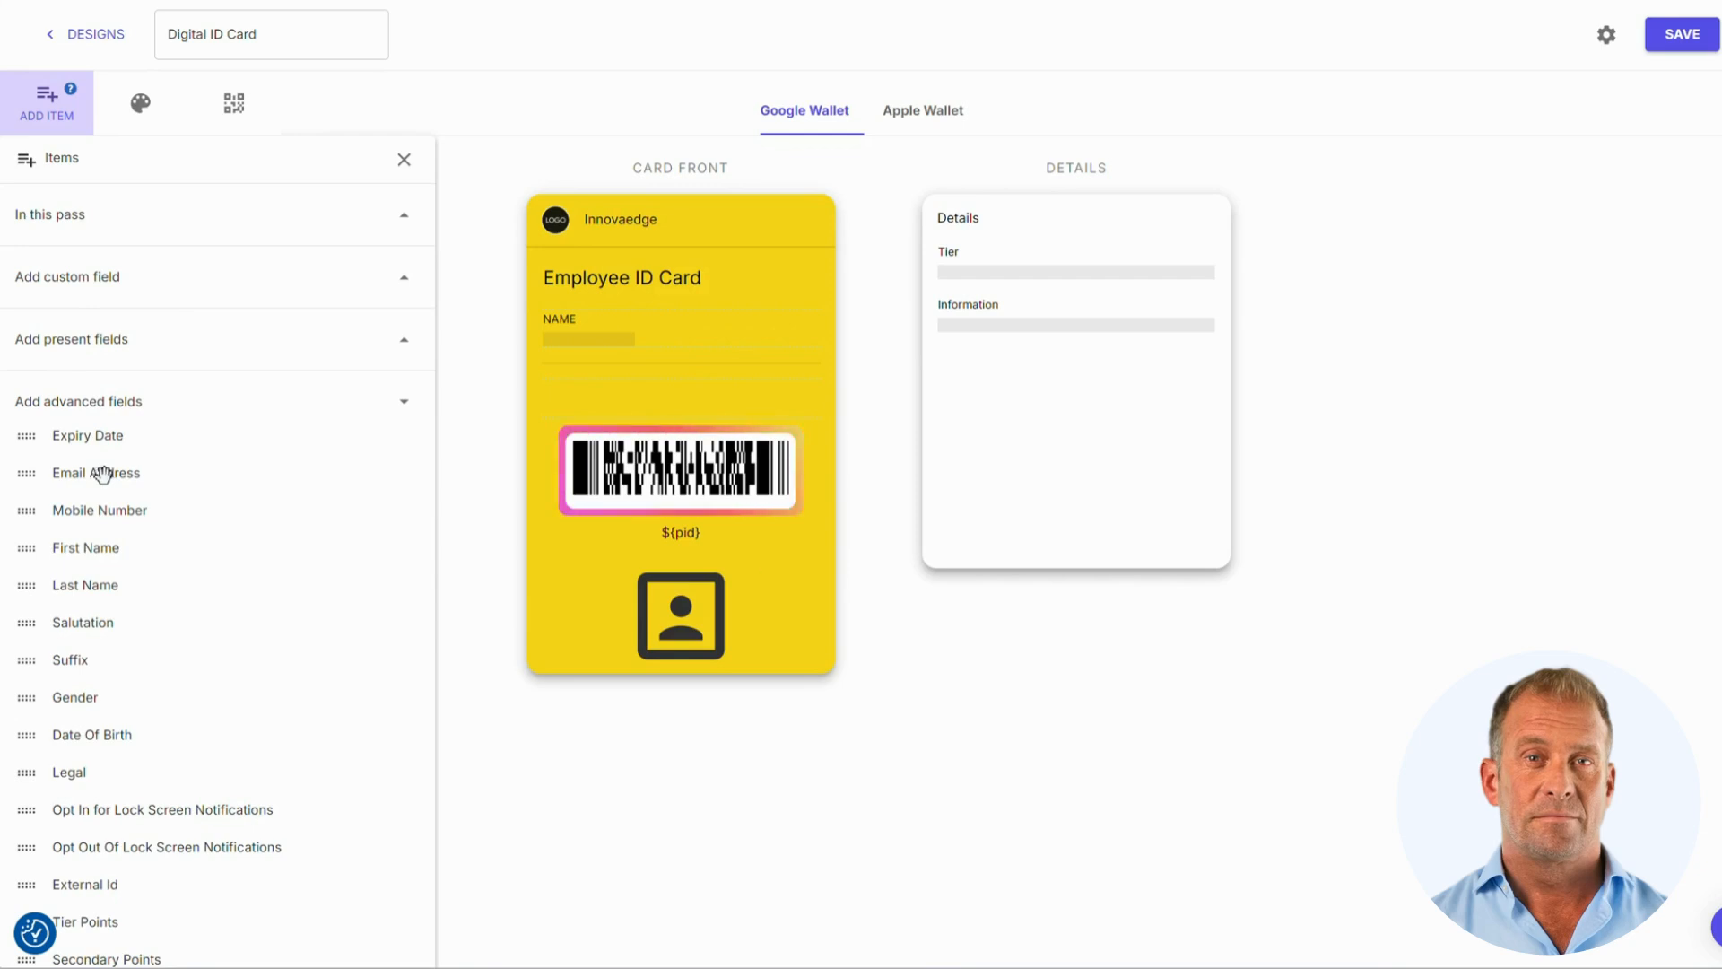
{"action": "left_click_drag", "start_coordinate": [102, 474], "coordinate": [637, 406]}
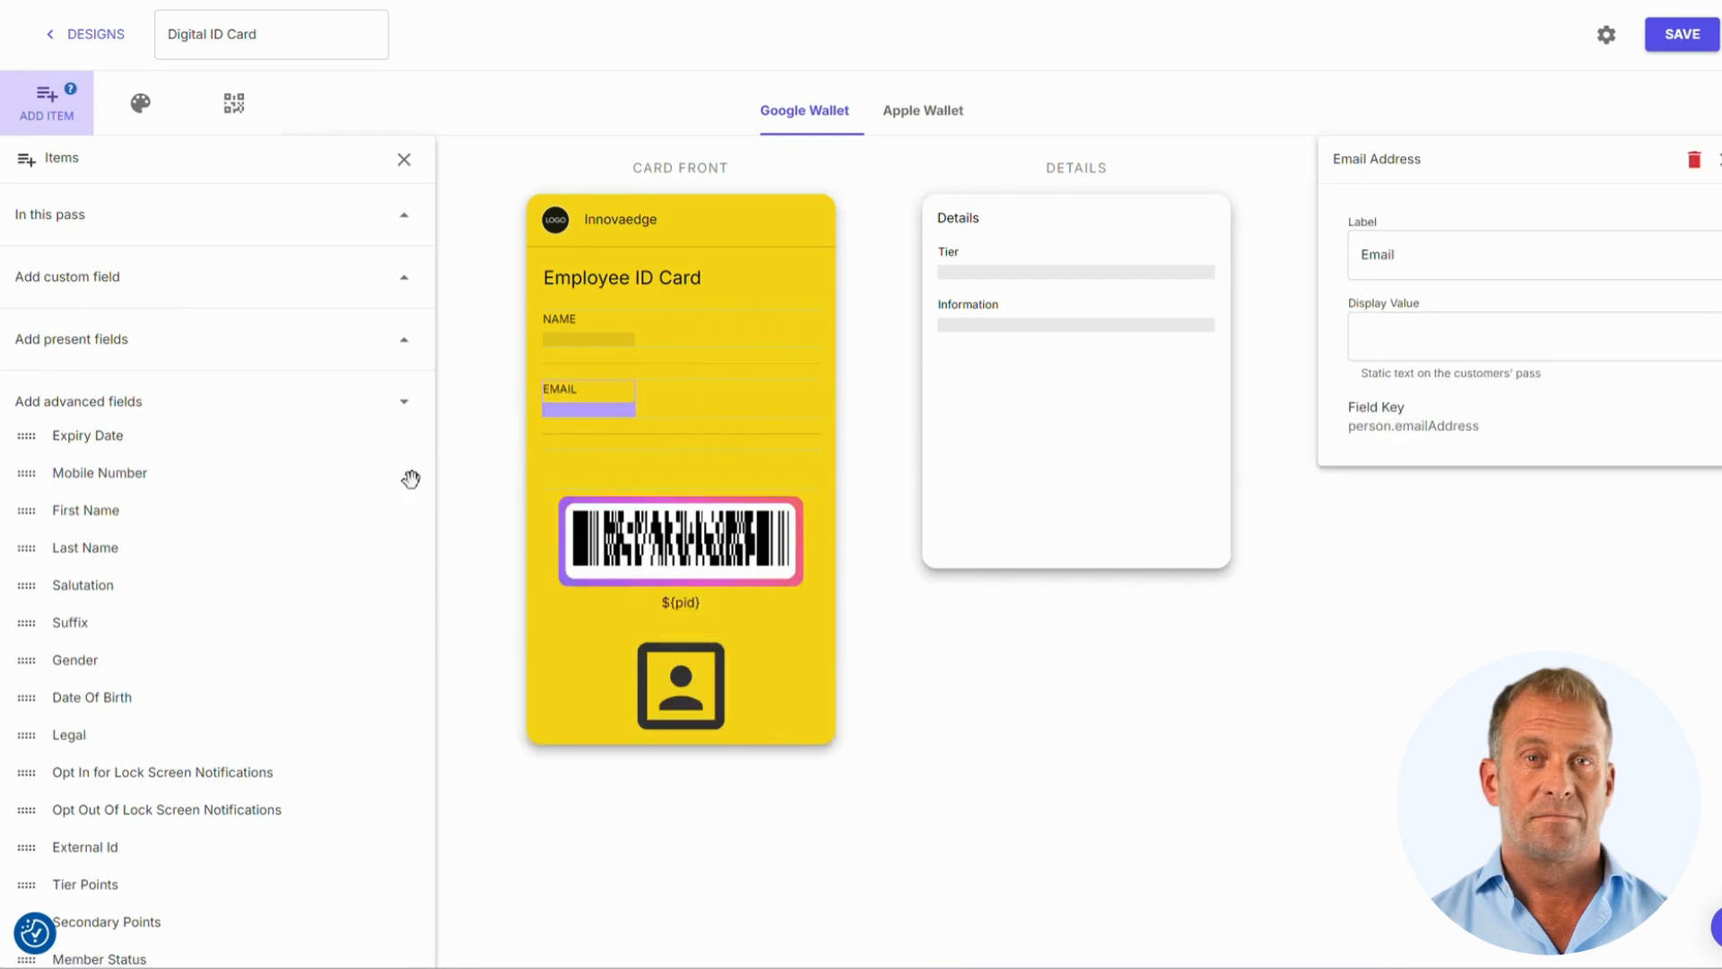
{"action": "scroll", "coordinate": [205, 546], "scroll_direction": "down", "scroll_amount": 2}
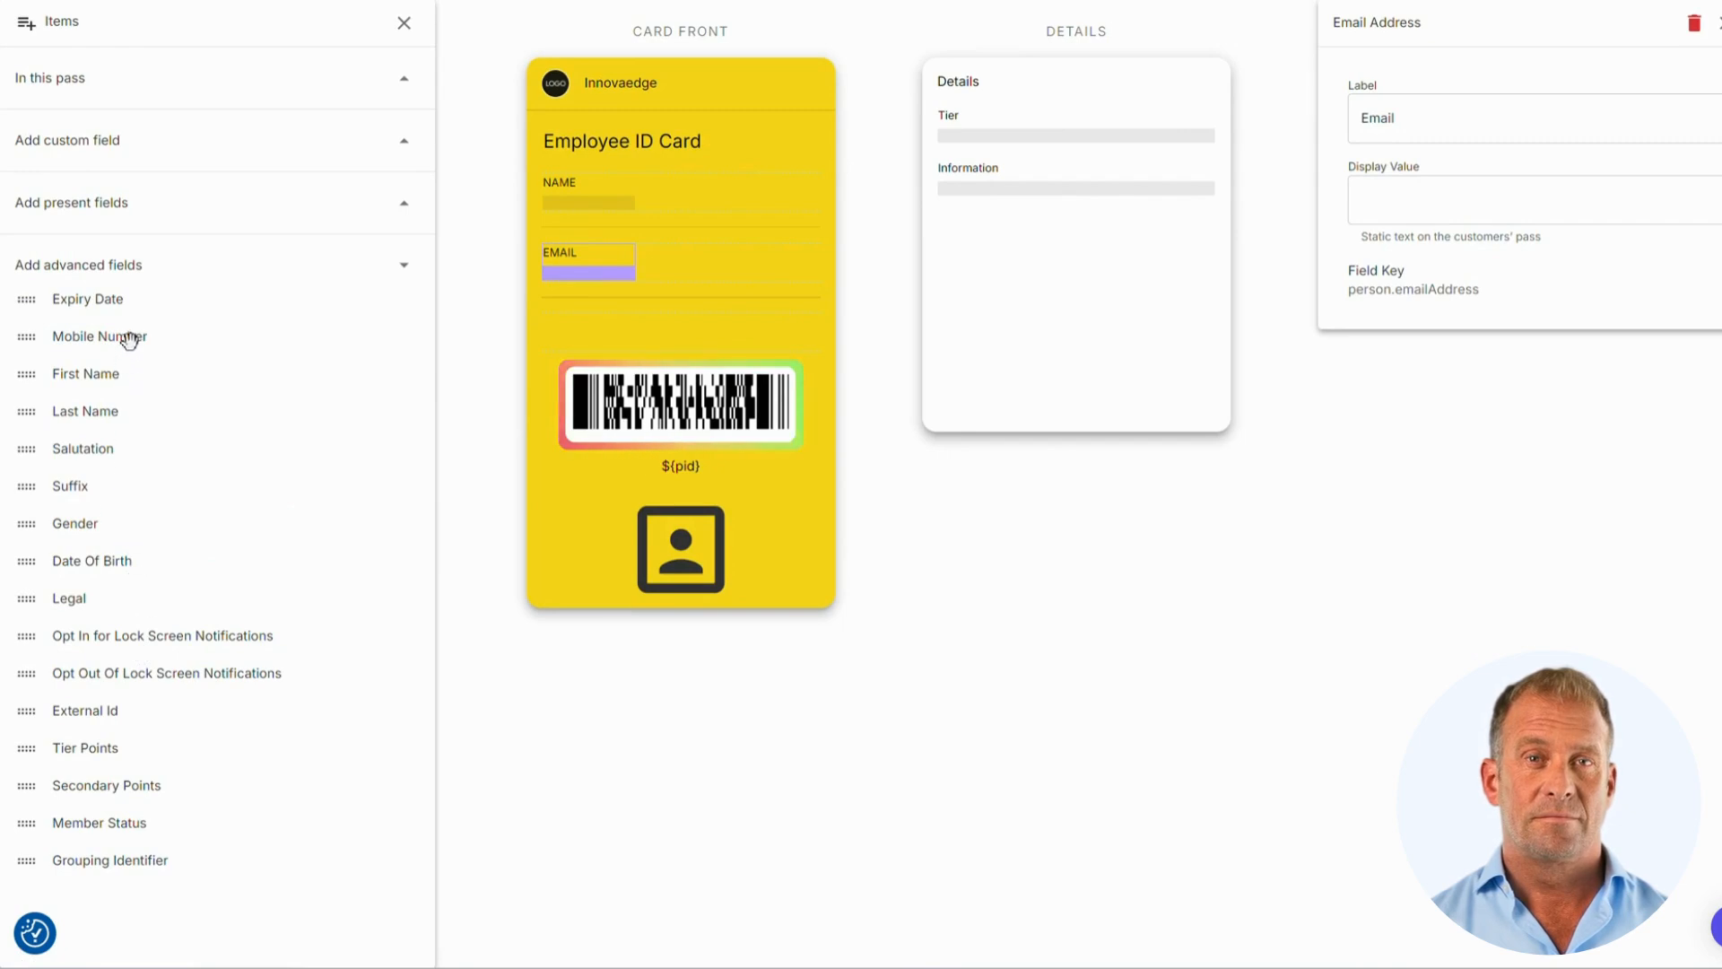
{"action": "left_click_drag", "start_coordinate": [127, 338], "coordinate": [766, 276]}
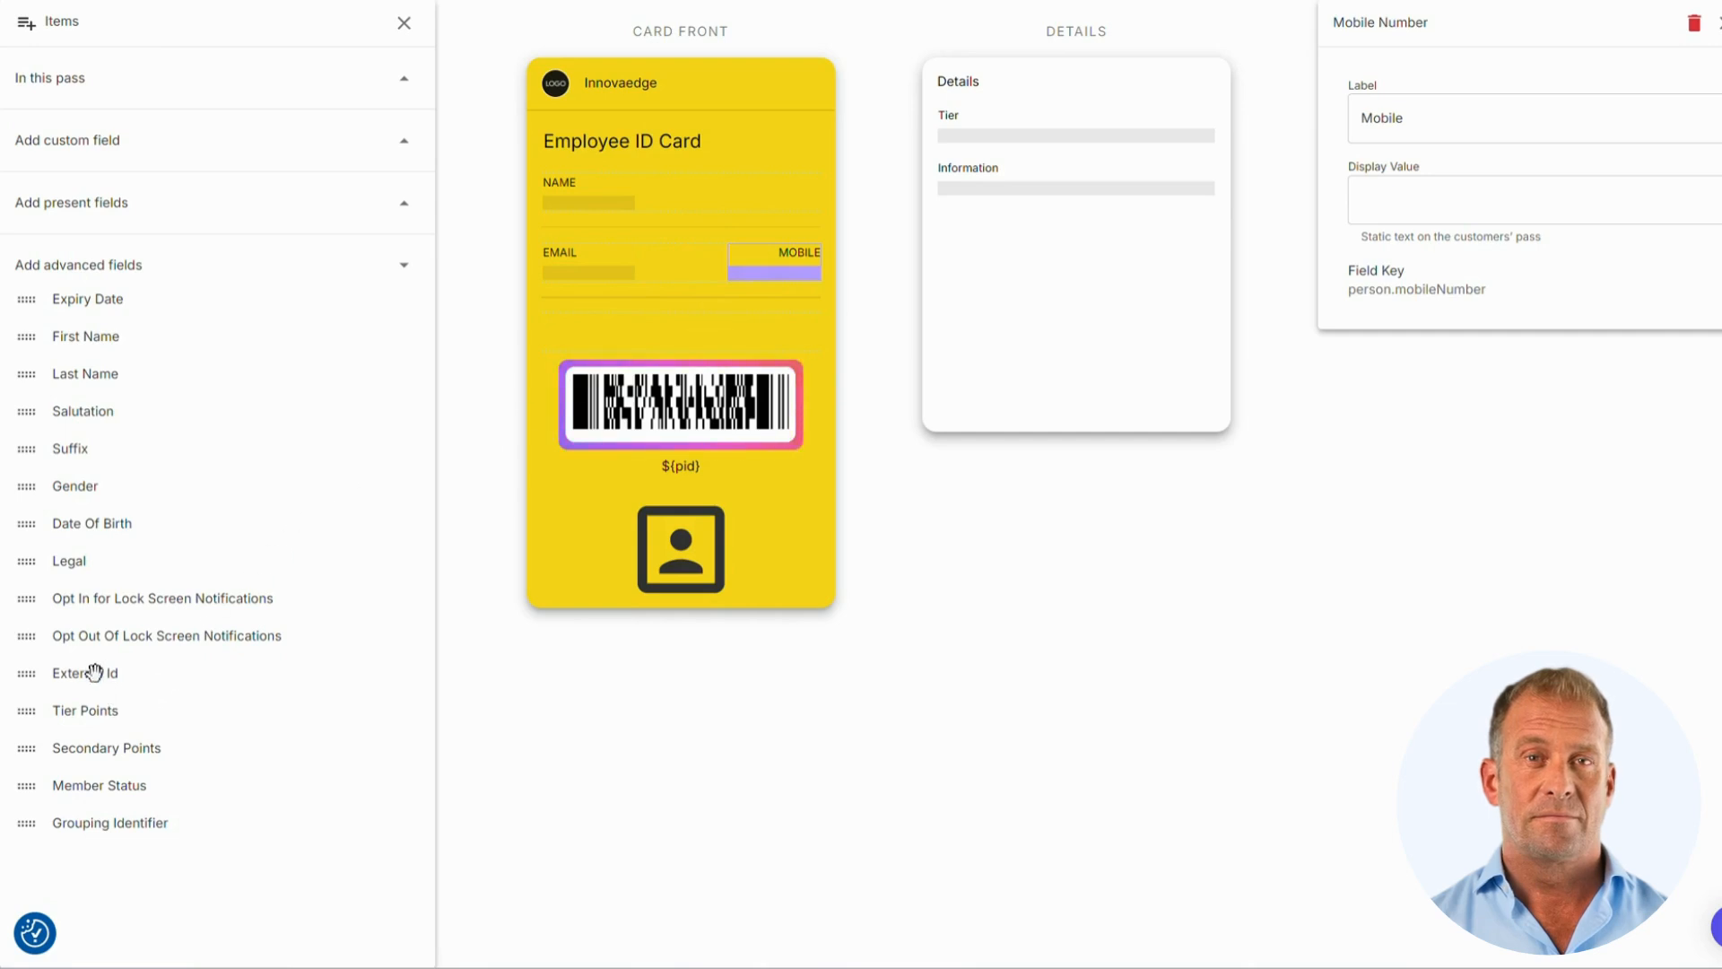
{"action": "left_click_drag", "start_coordinate": [84, 675], "coordinate": [724, 201]}
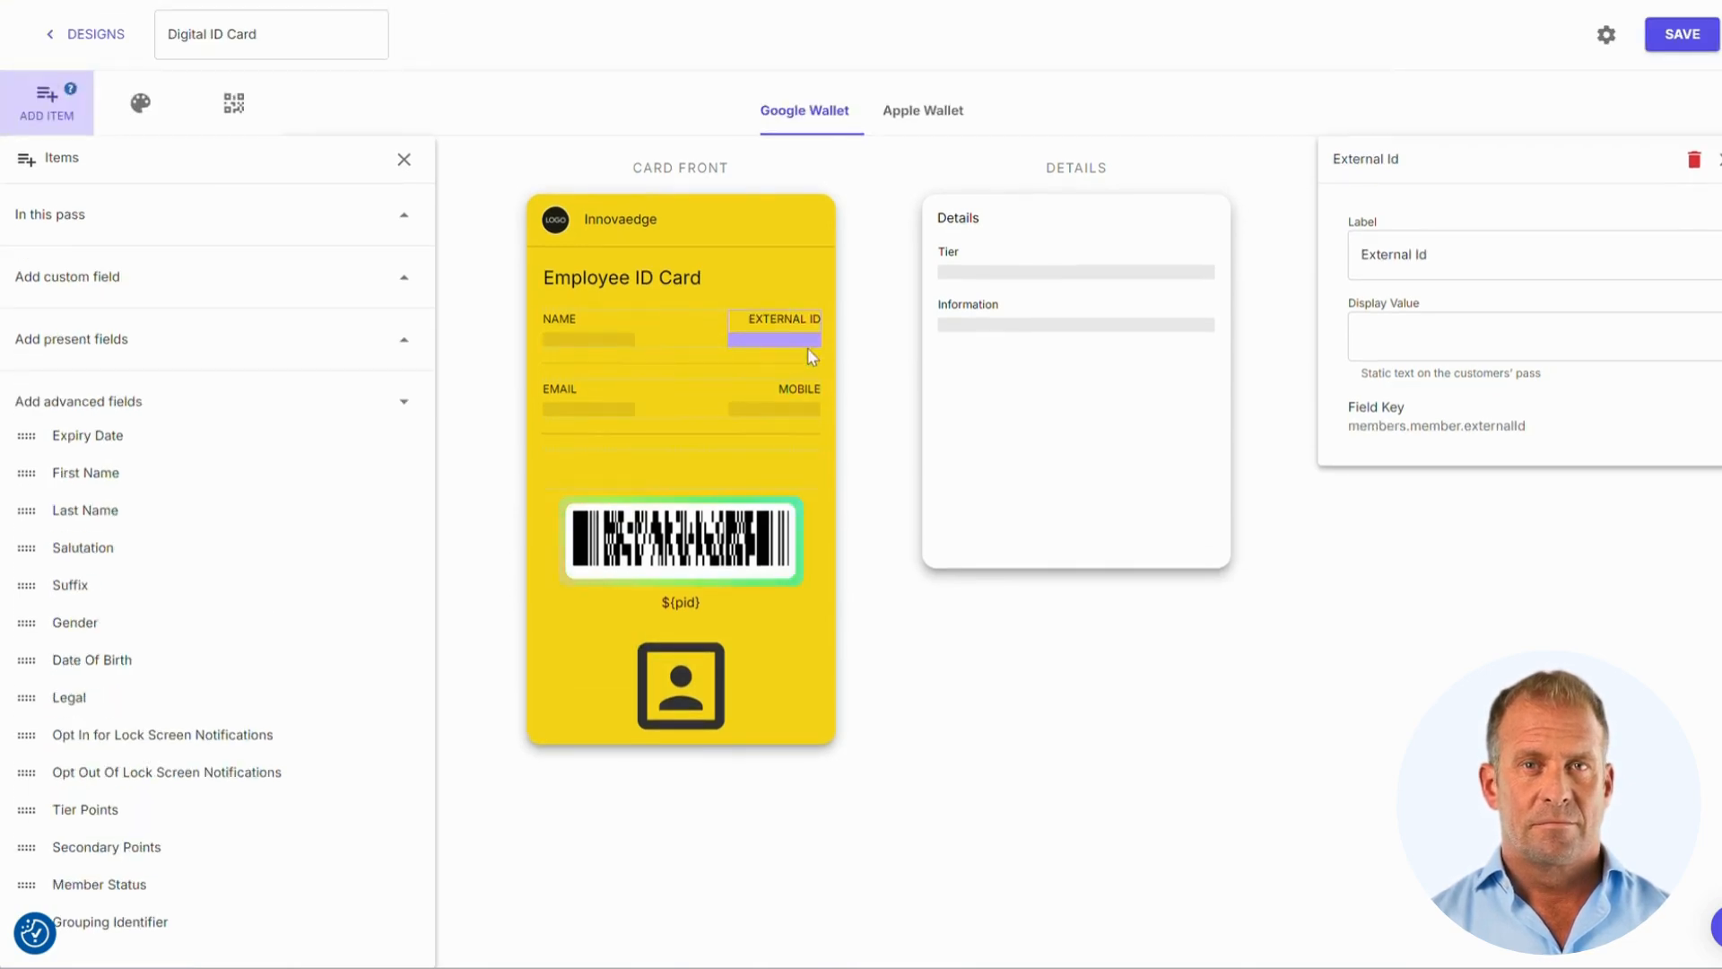
Rename the External Id label to Employee Id and move Information above Tier in Details
{"action": "double_click", "coordinate": [1367, 256]}
{"action": "type", "text": "Employee"}
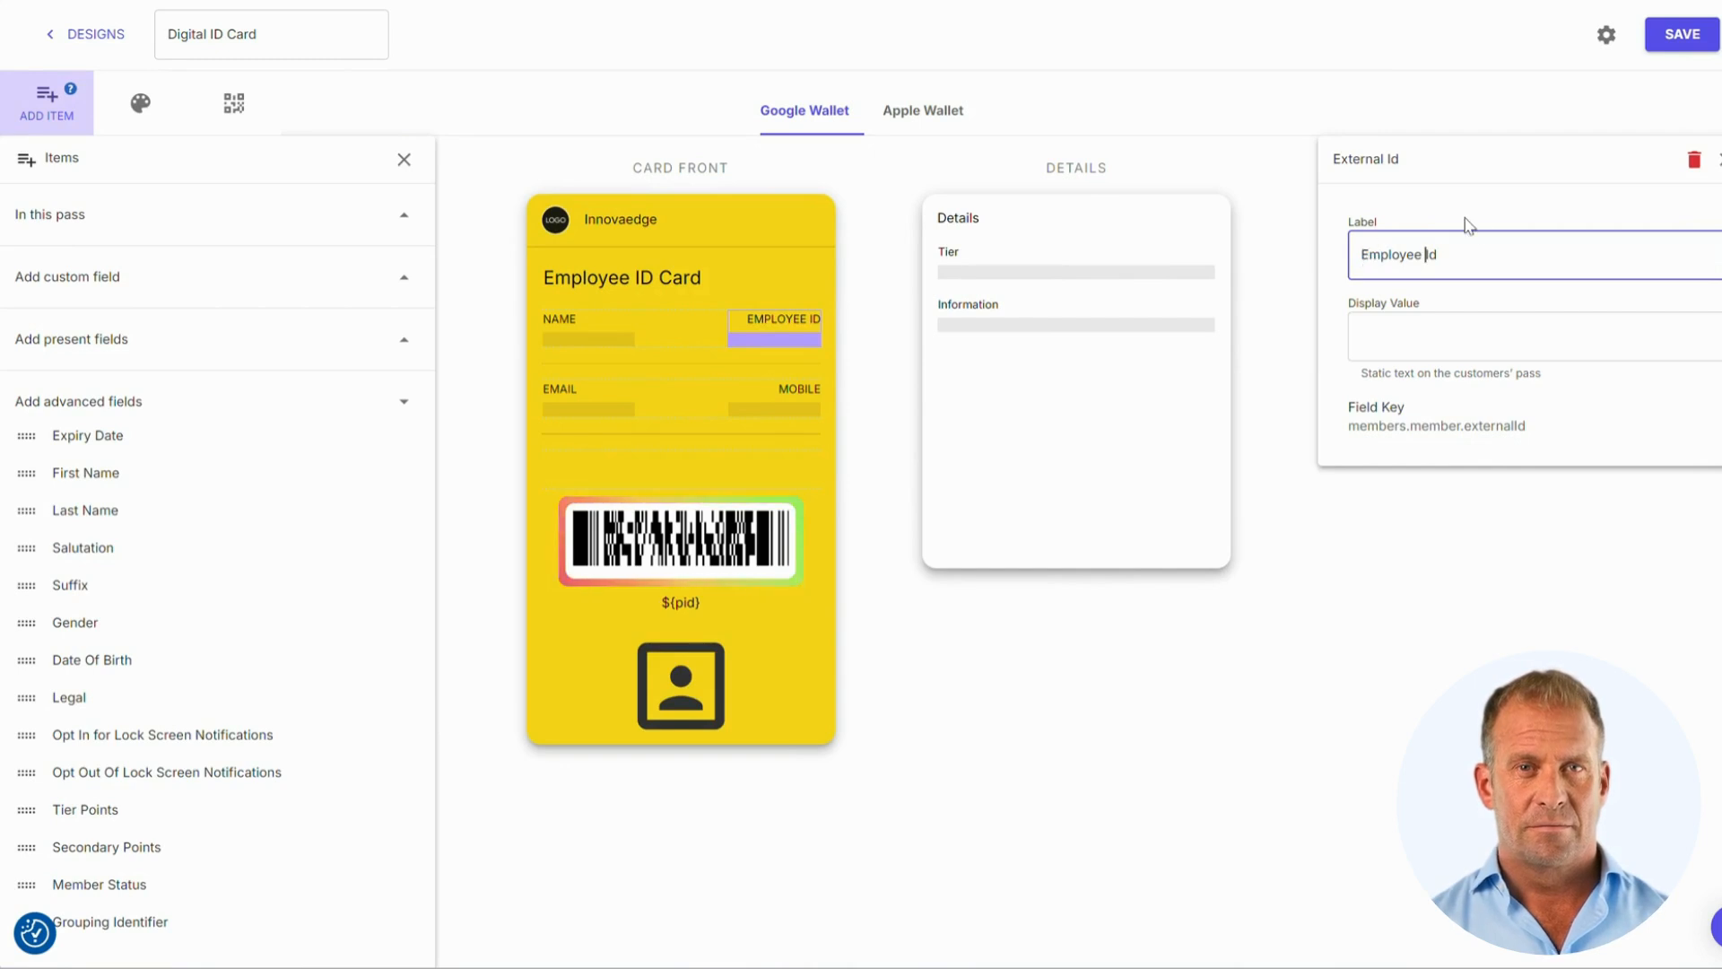
{"action": "left_click", "coordinate": [969, 311]}
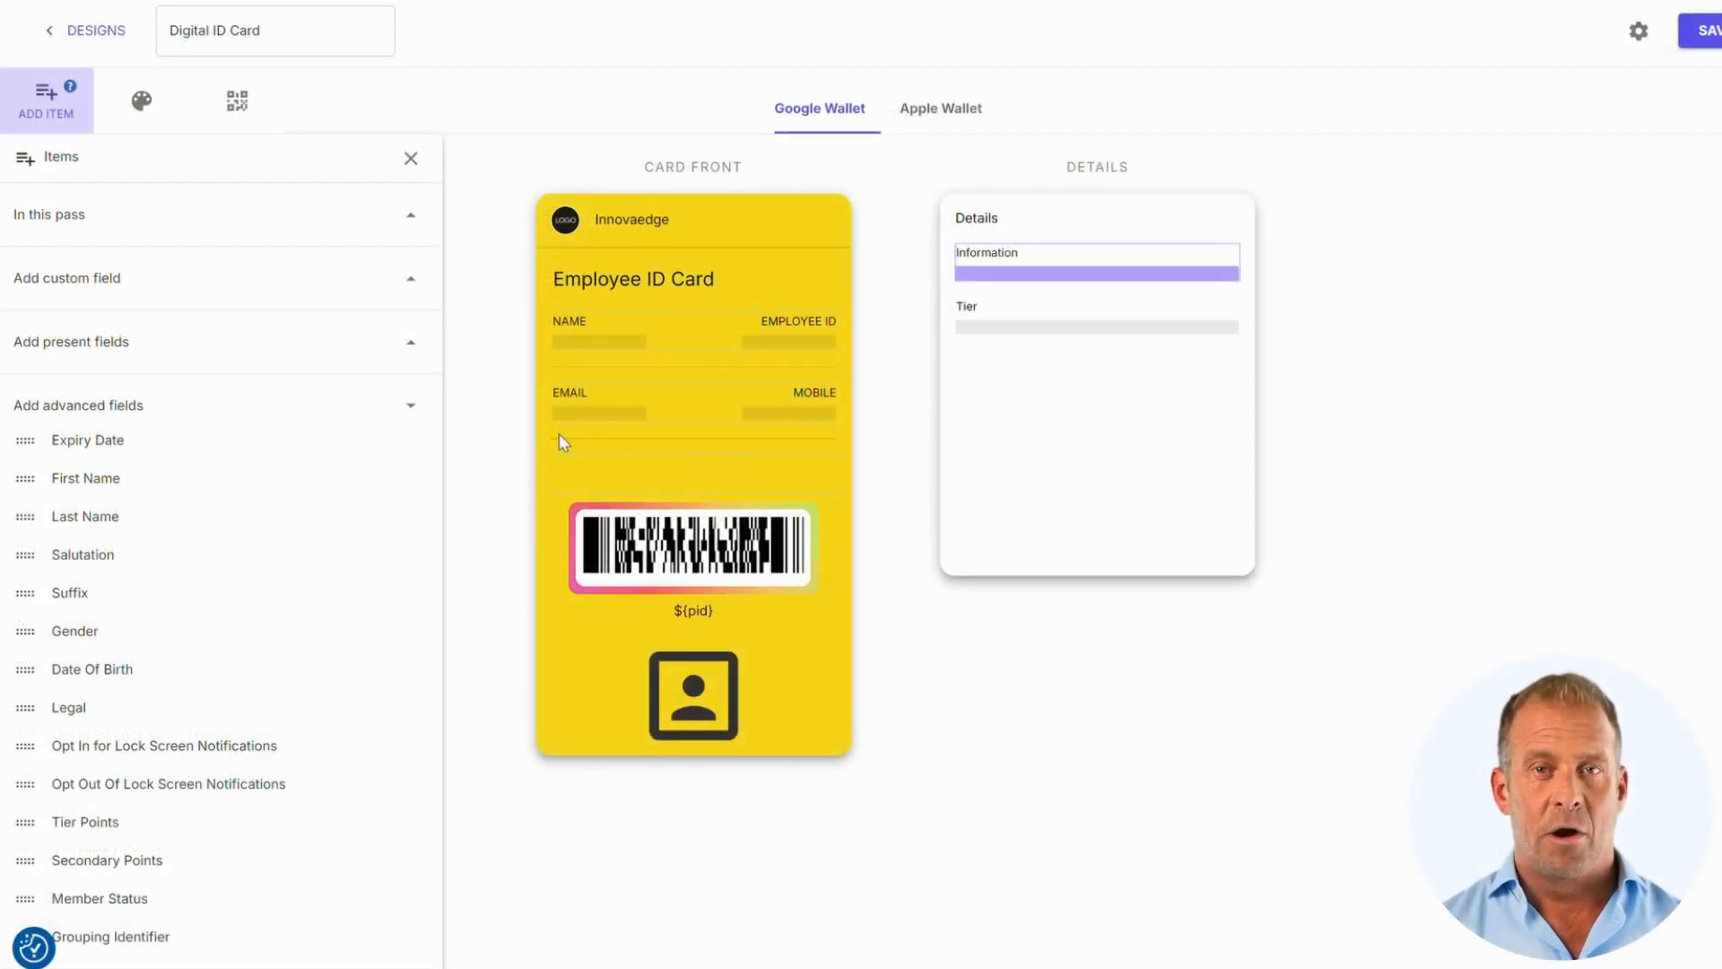
{"action": "left_click", "coordinate": [152, 125]}
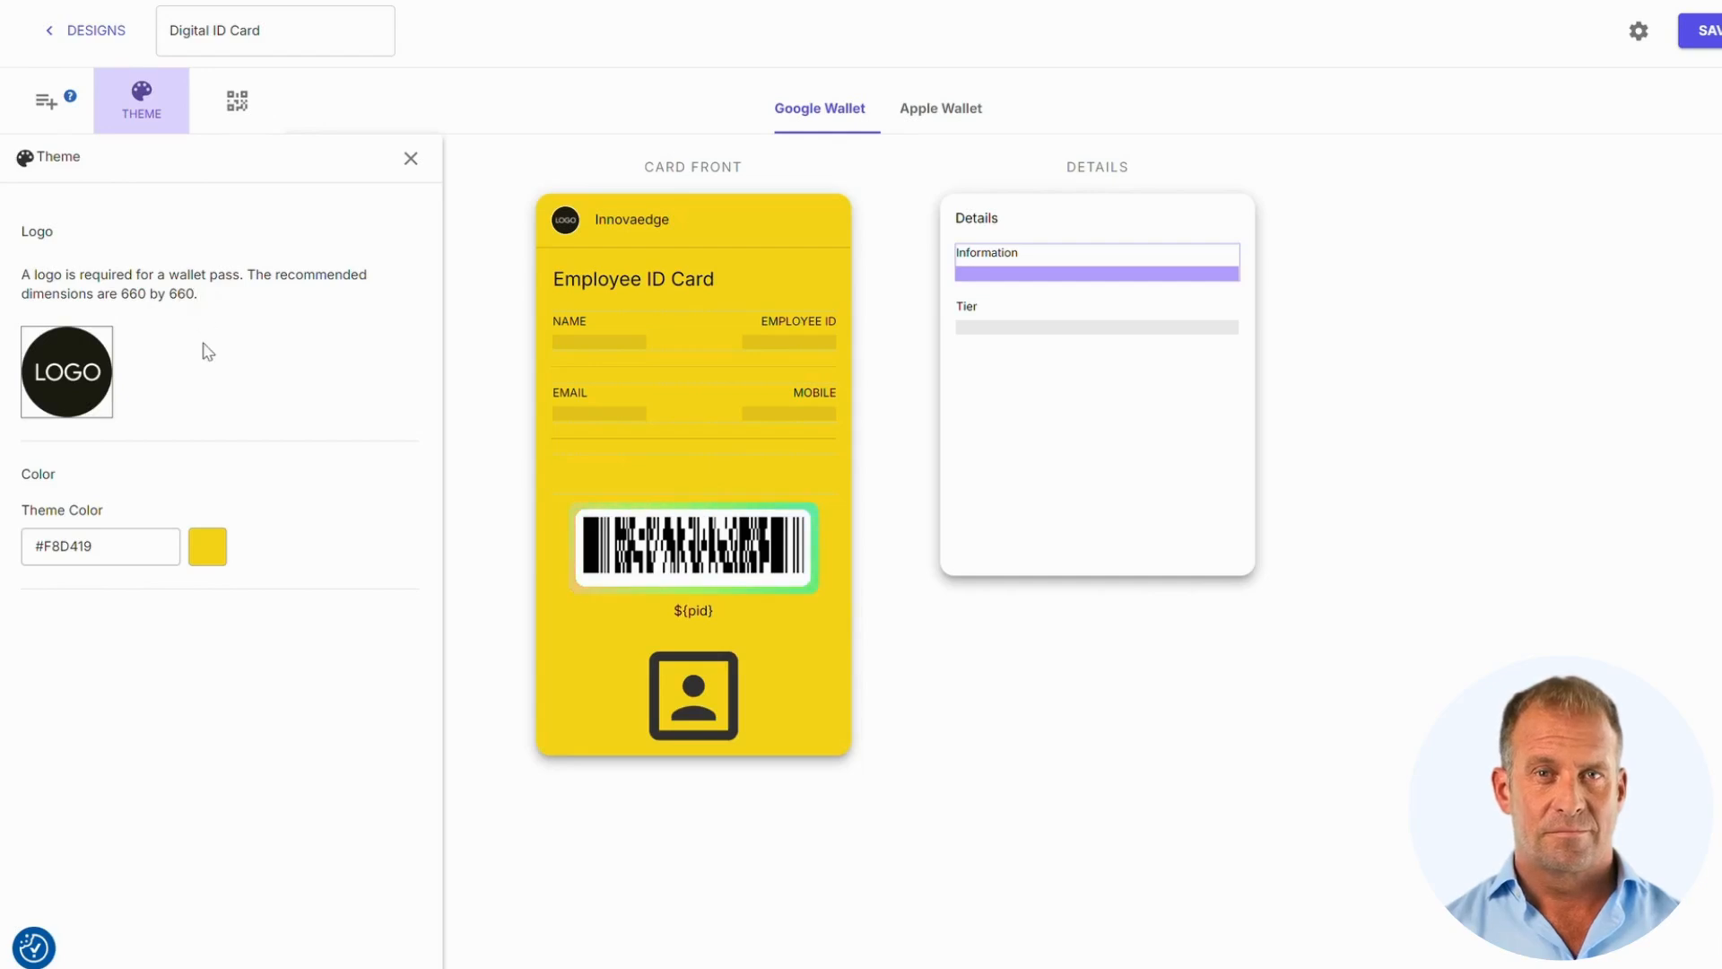
Upload the InnovaEdge logo and change the theme colour from #F8D419 to navy #0f144d
{"action": "left_click", "coordinate": [101, 375]}
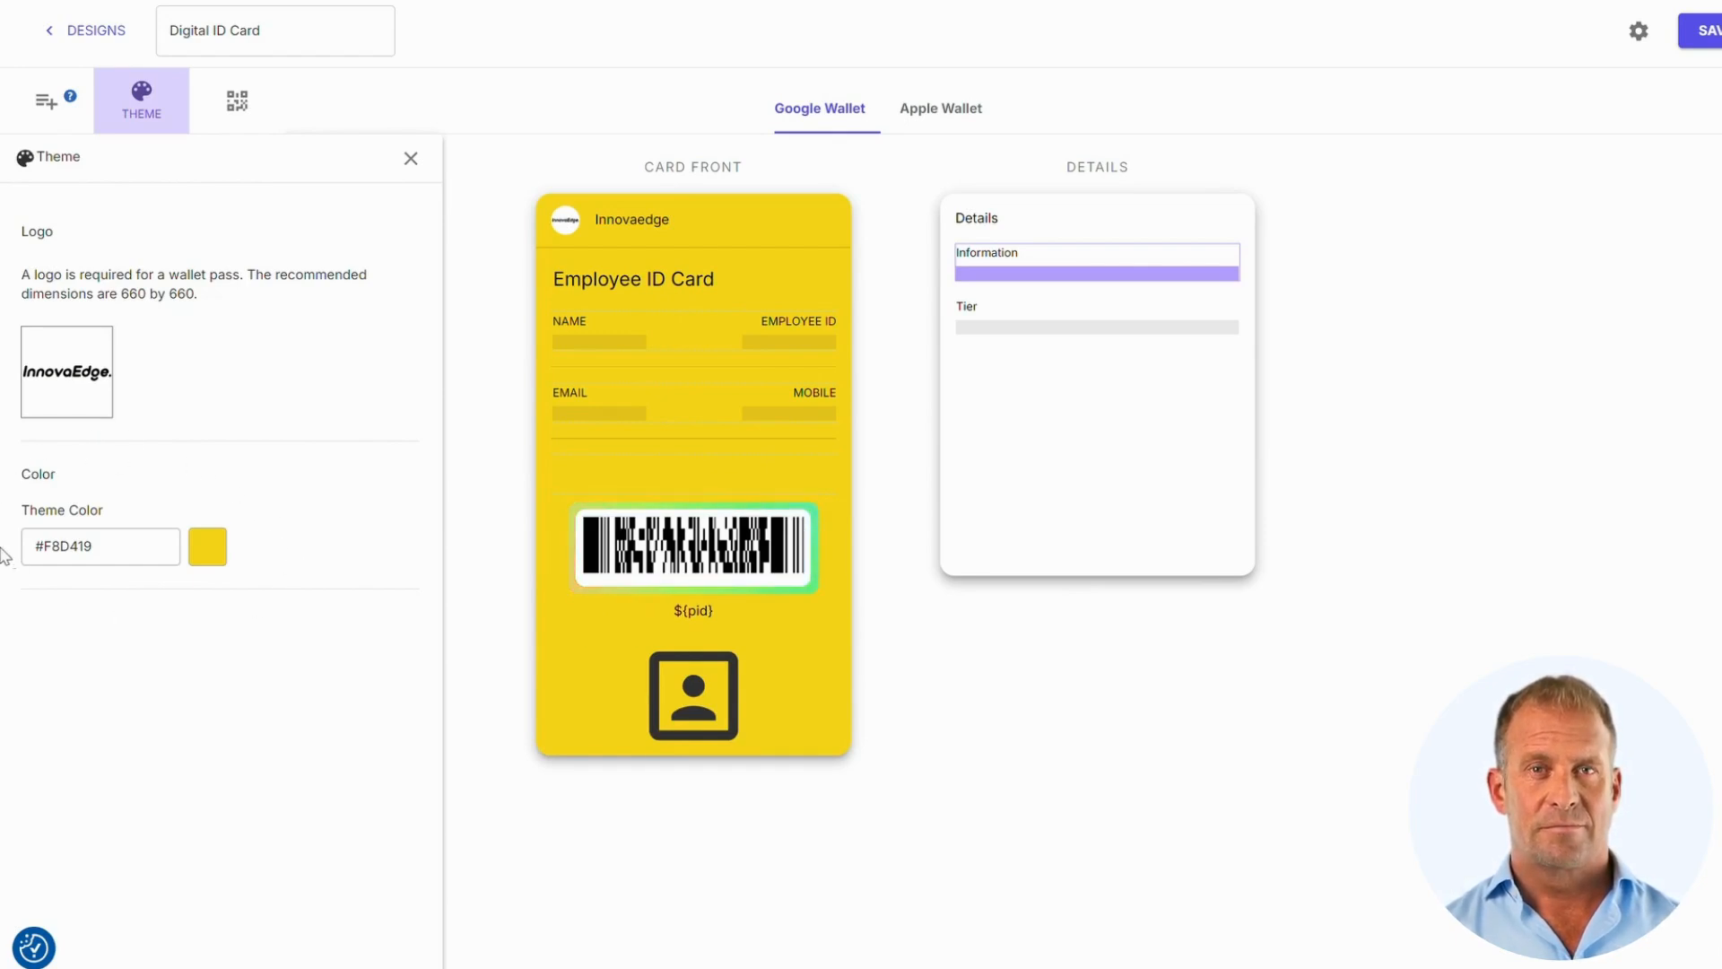
{"action": "left_click", "coordinate": [217, 559]}
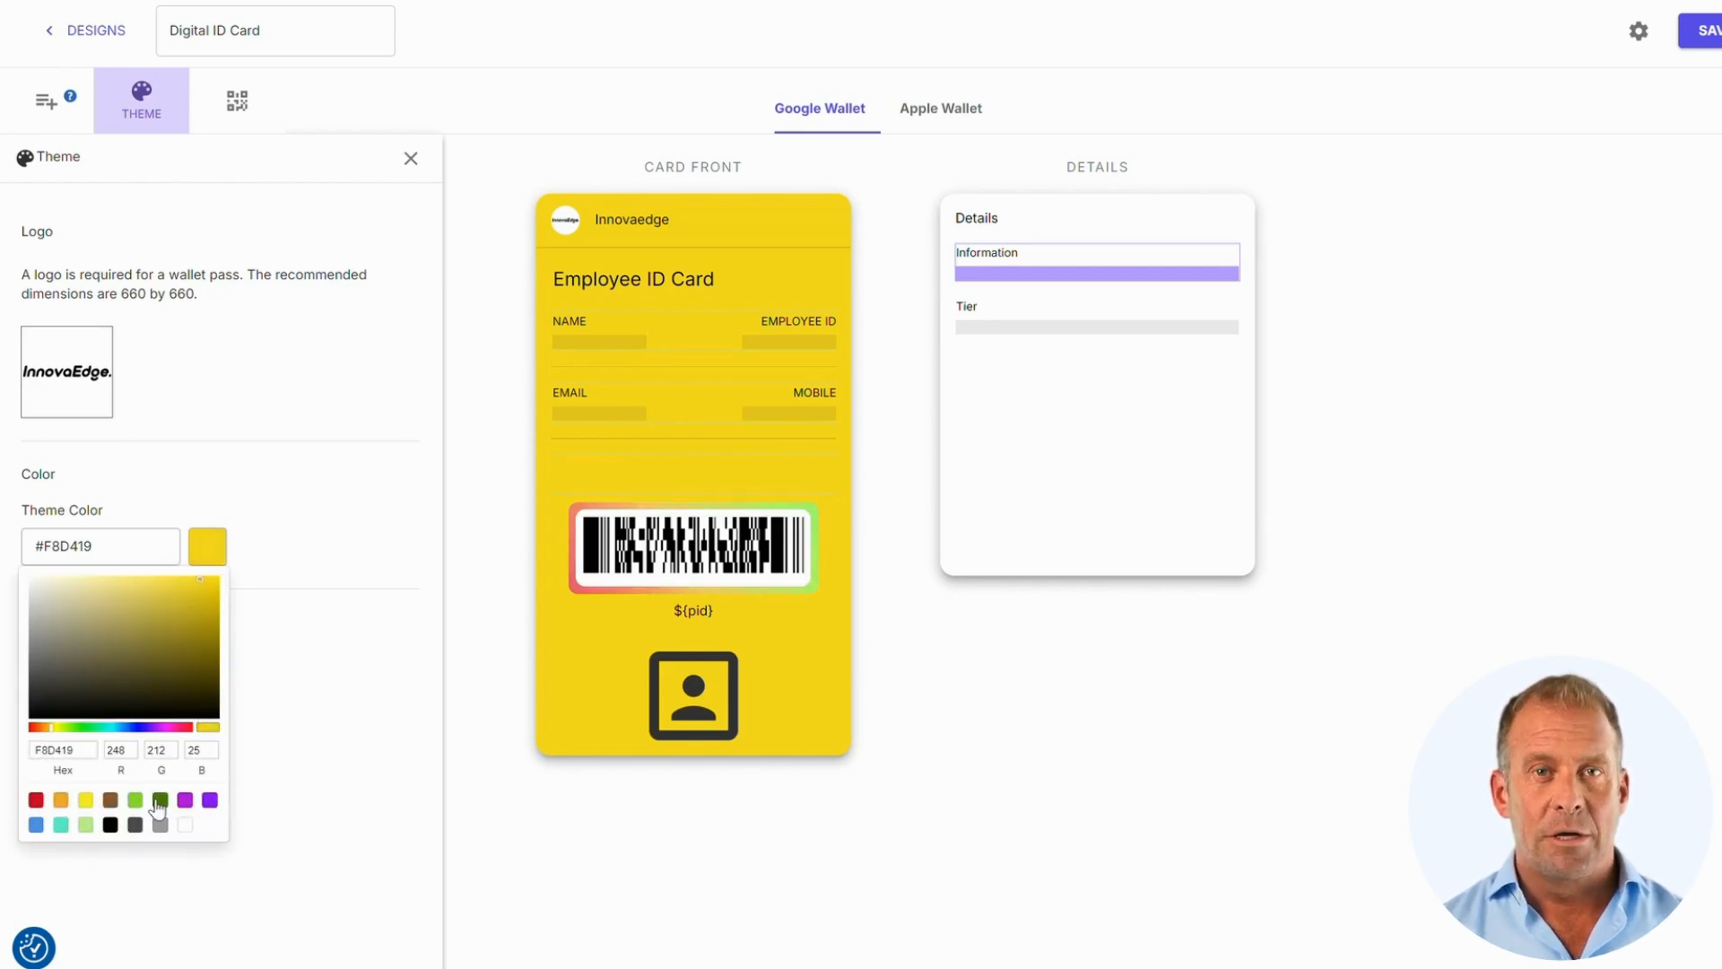
{"action": "left_click", "coordinate": [294, 657]}
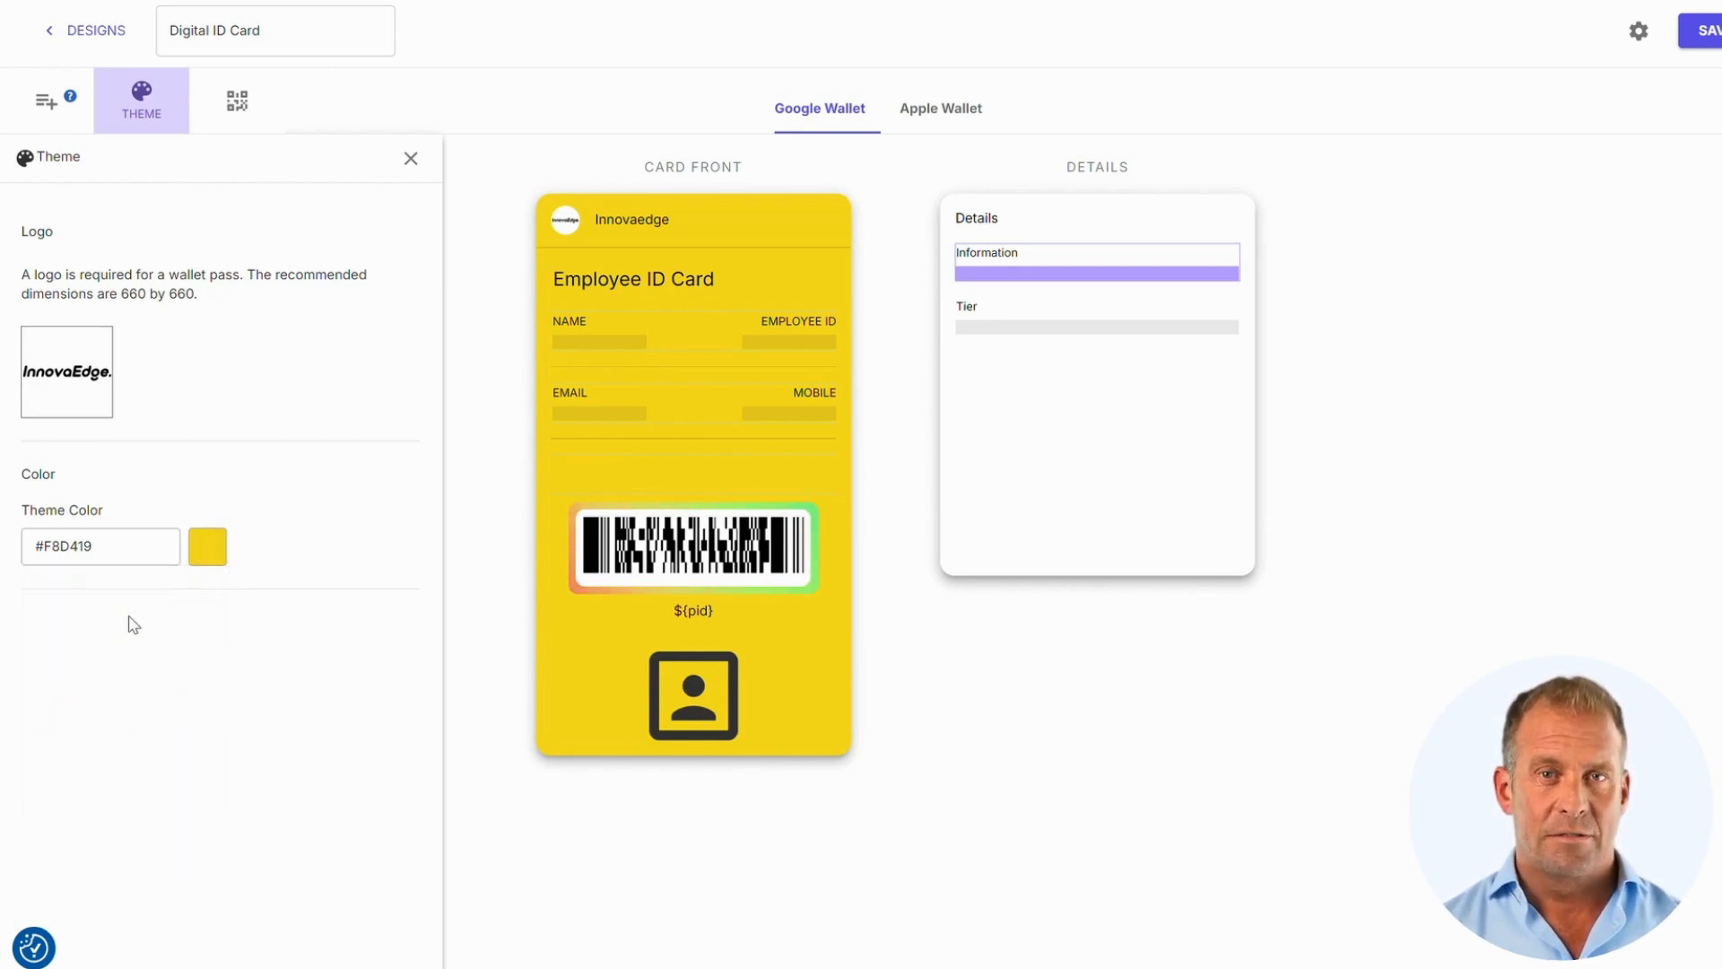
{"action": "left_click", "coordinate": [83, 546]}
{"action": "type", "text": "#0f144d"}
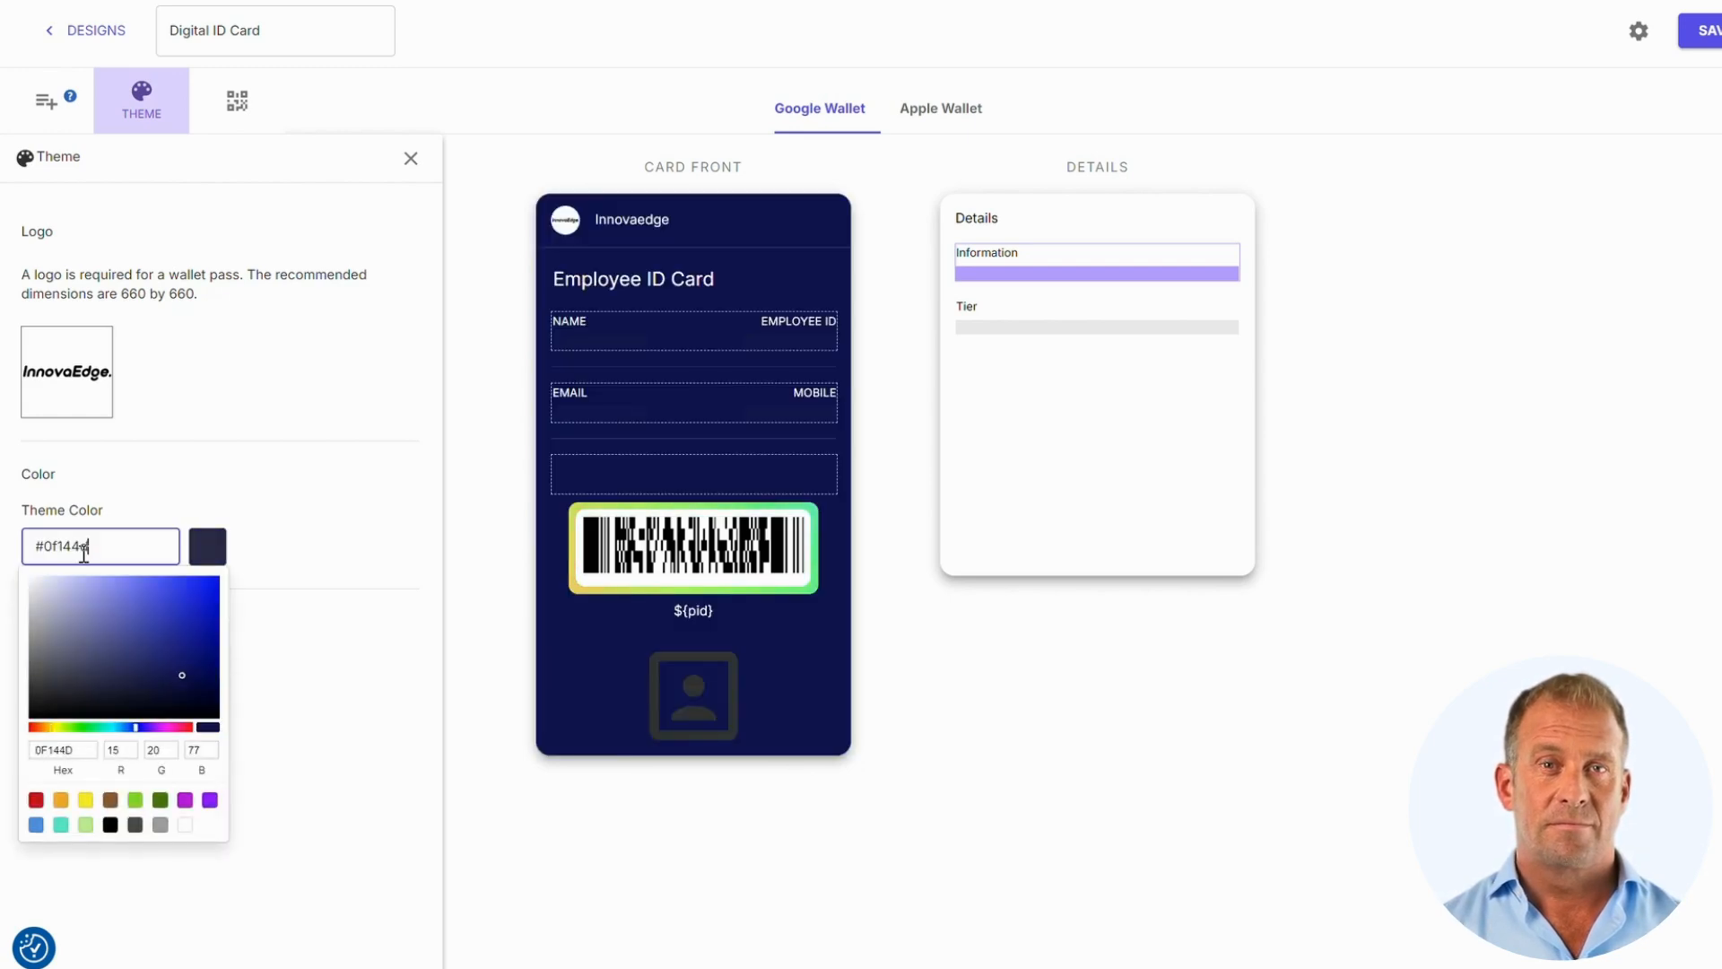
{"action": "left_click", "coordinate": [293, 617]}
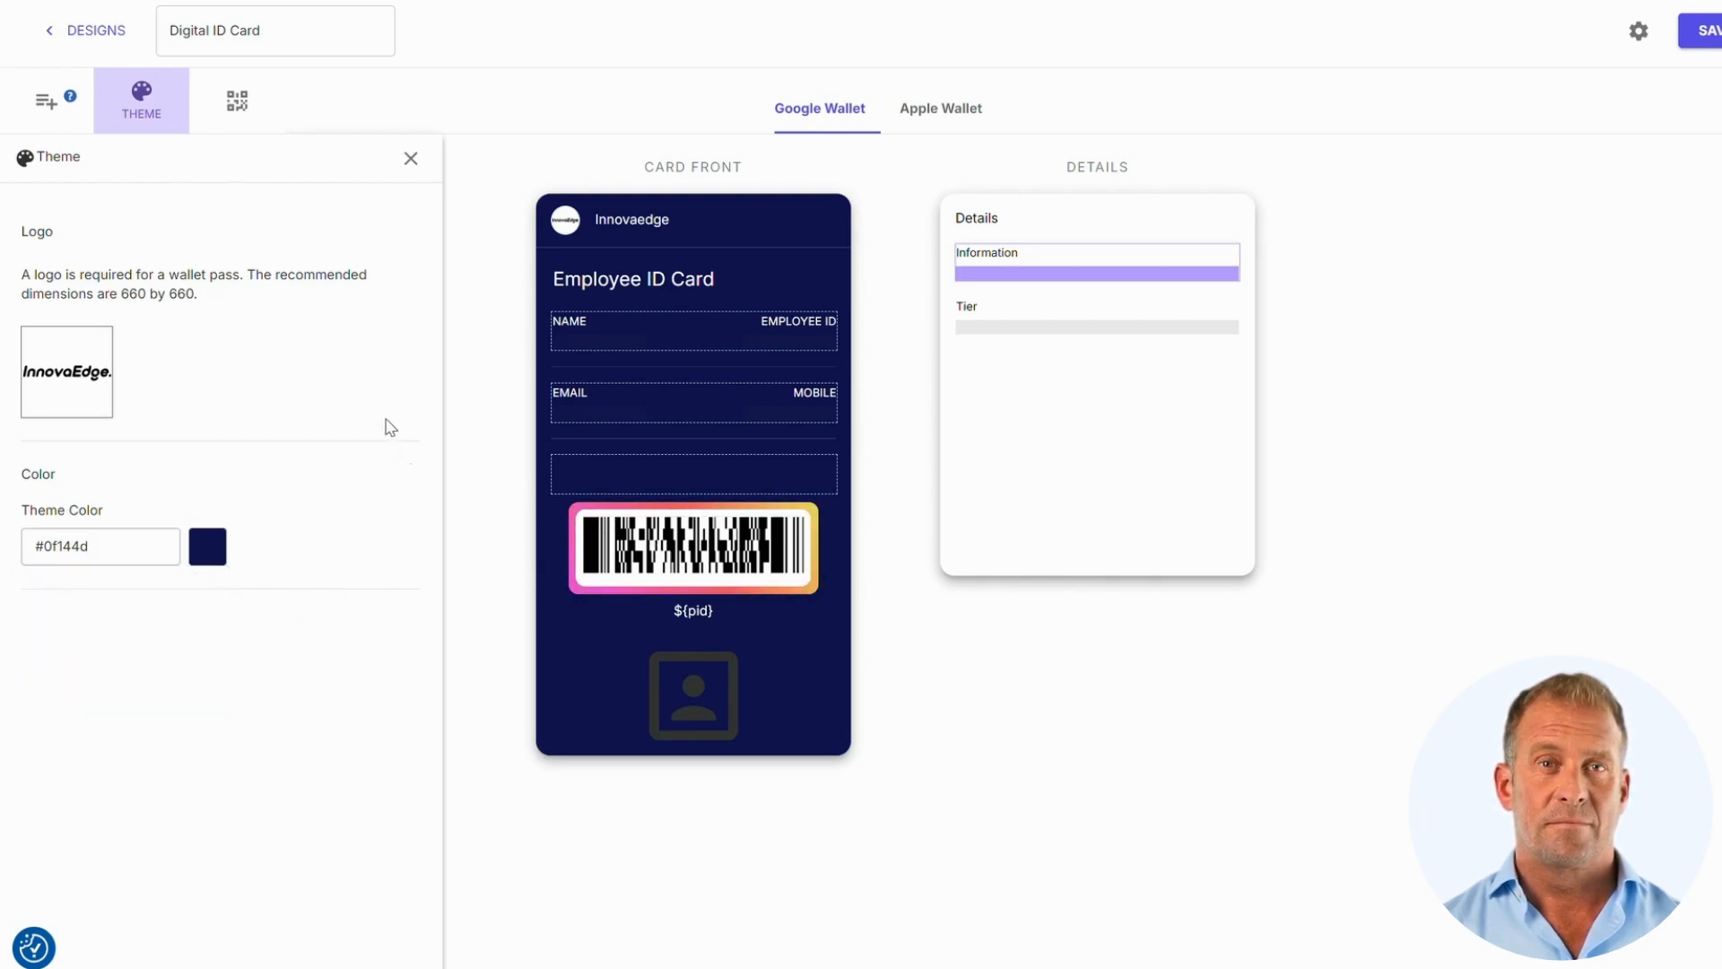
{"action": "left_click", "coordinate": [237, 117]}
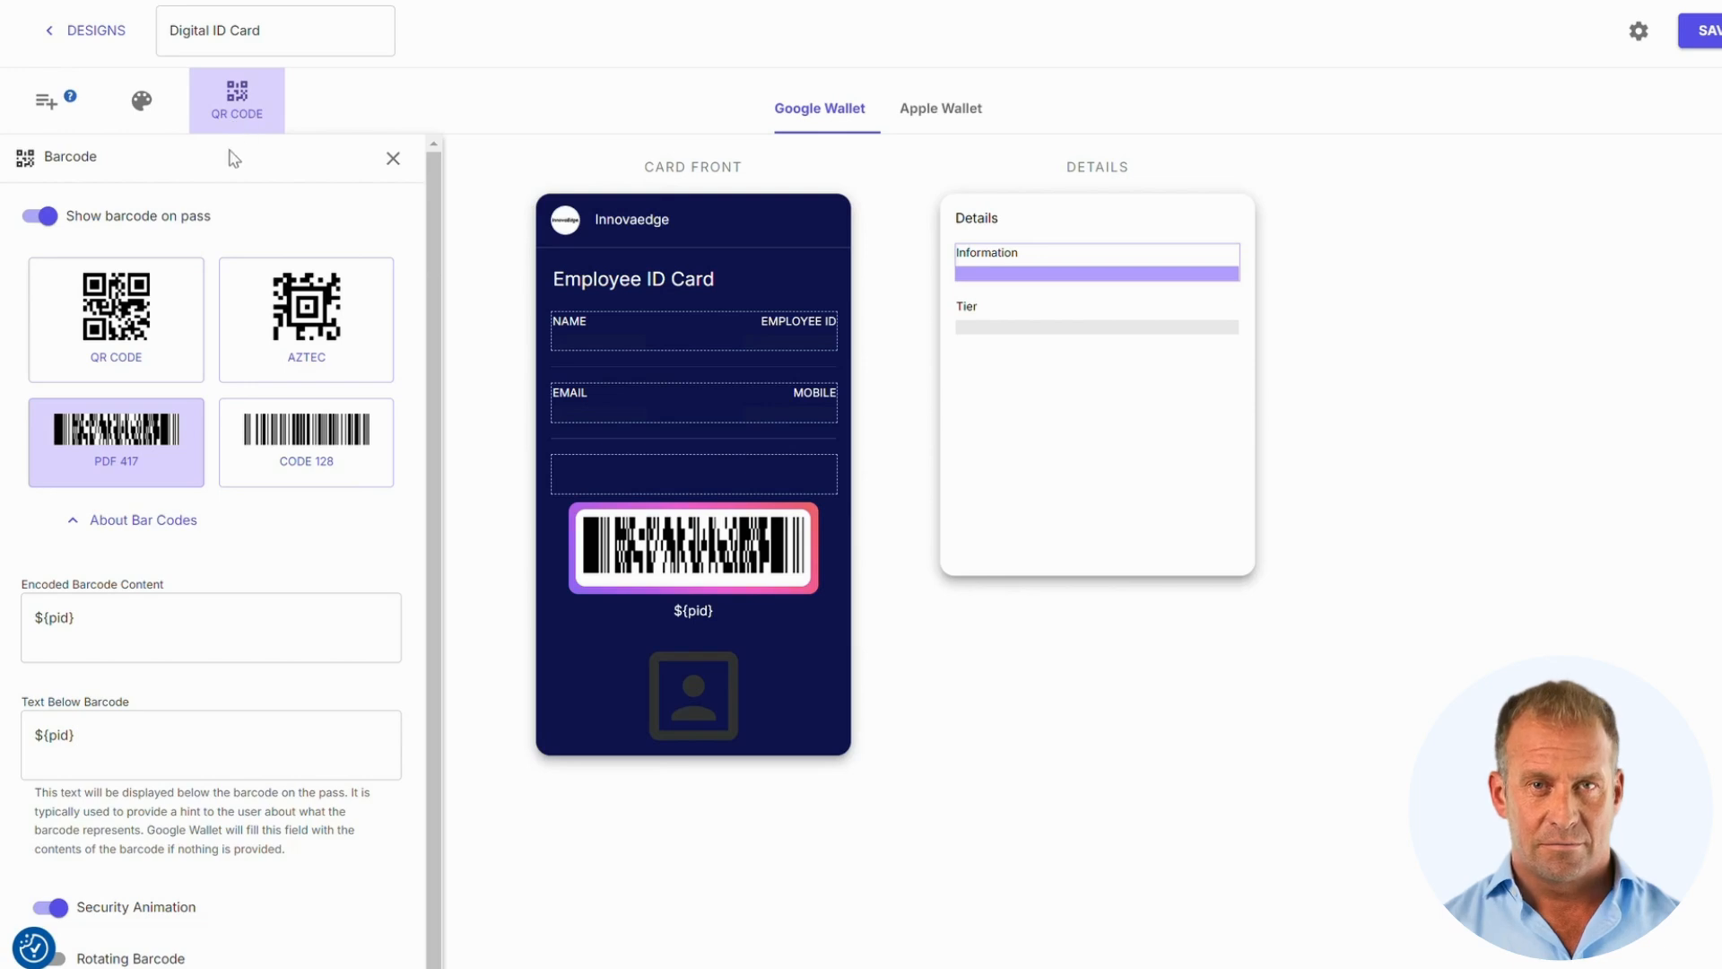
Switch the Google Wallet barcode from PDF 417 to a QR code
{"action": "left_click", "coordinate": [119, 310]}
{"action": "scroll", "coordinate": [260, 528], "scroll_direction": "down", "scroll_amount": 1}
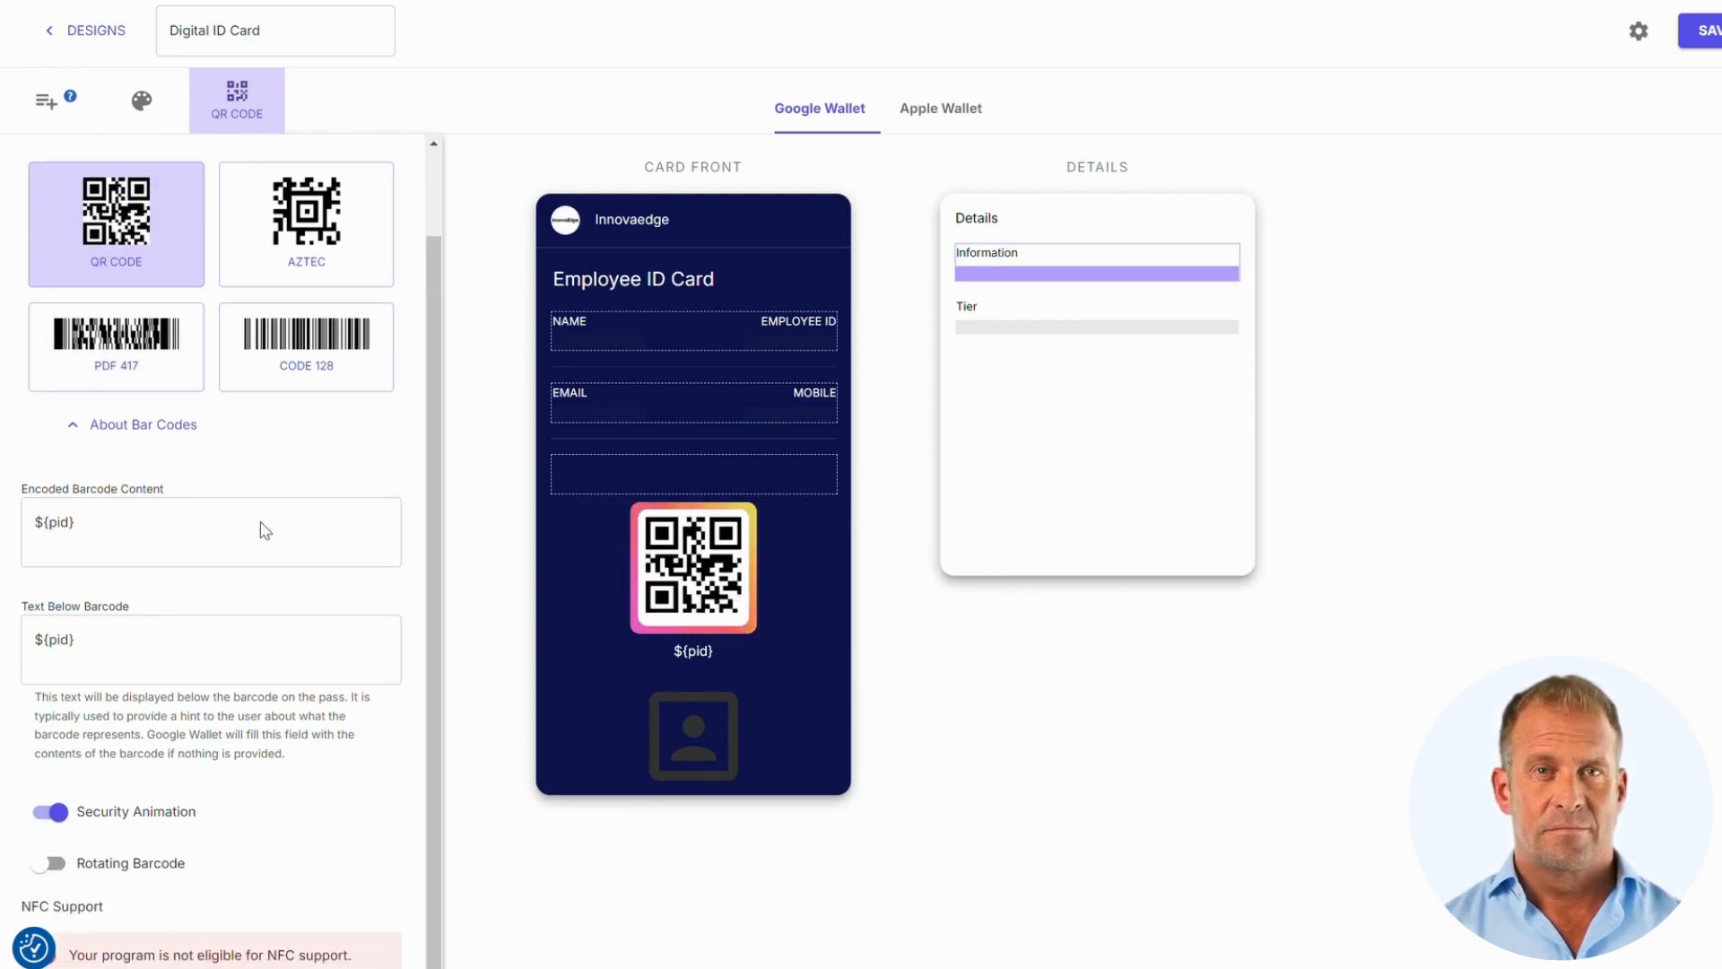
{"action": "scroll", "coordinate": [262, 522], "scroll_direction": "up", "scroll_amount": 1}
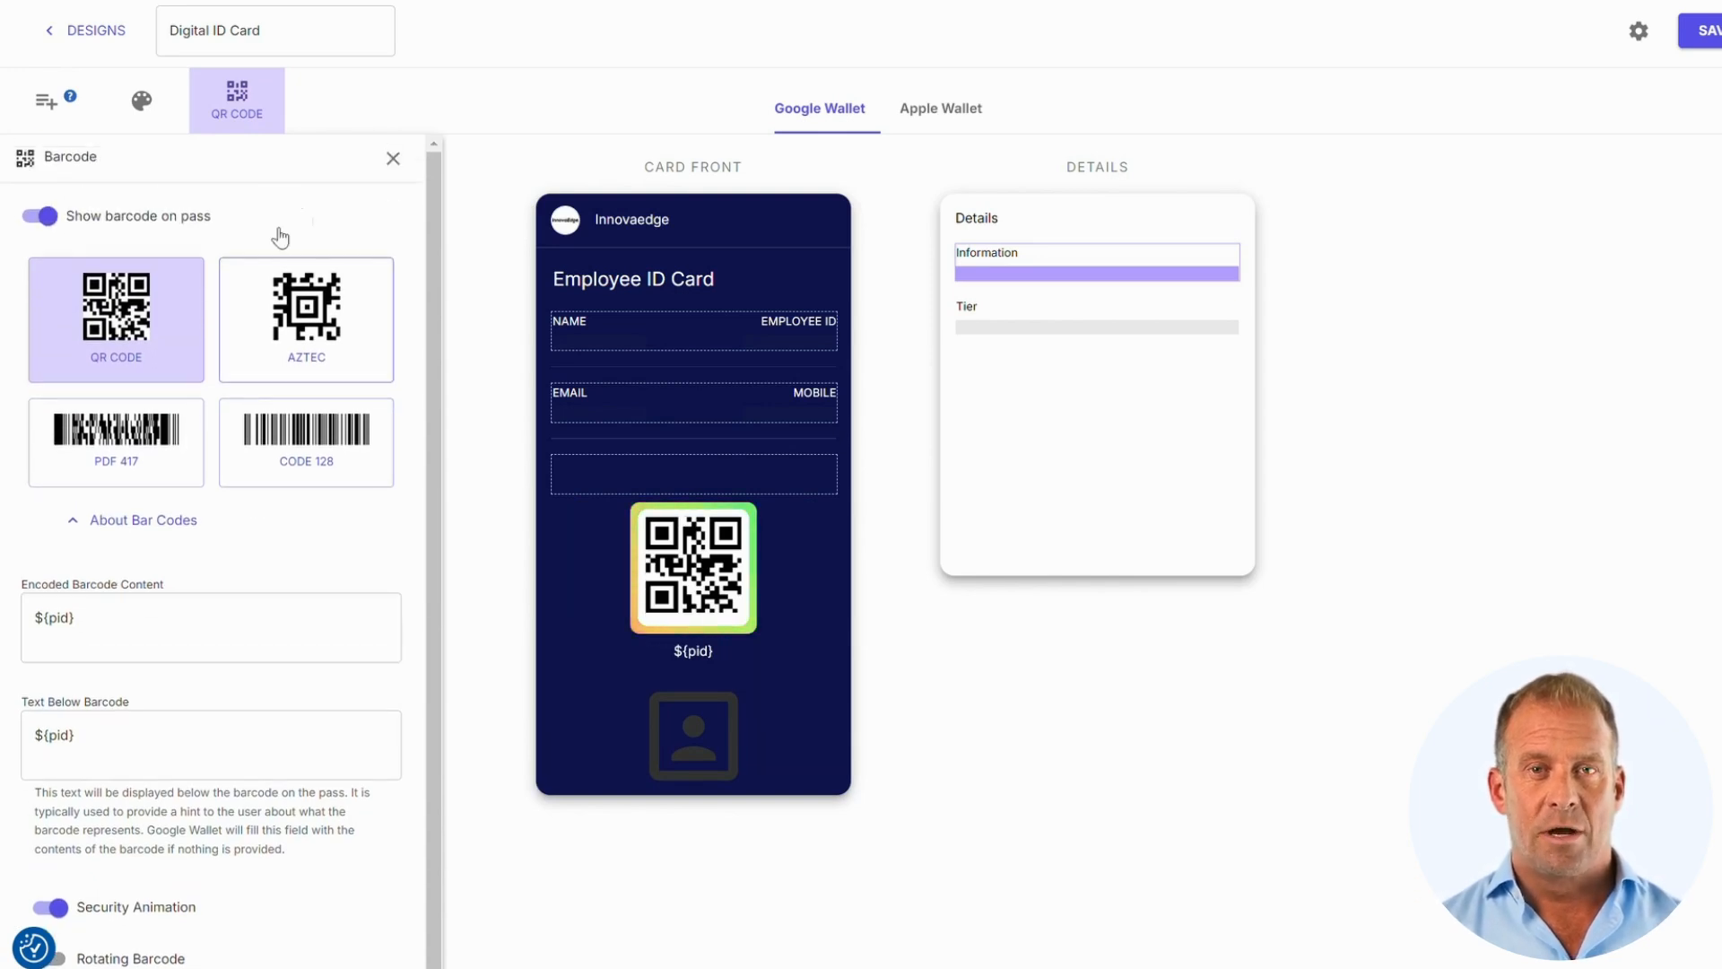
{"action": "left_click", "coordinate": [391, 160]}
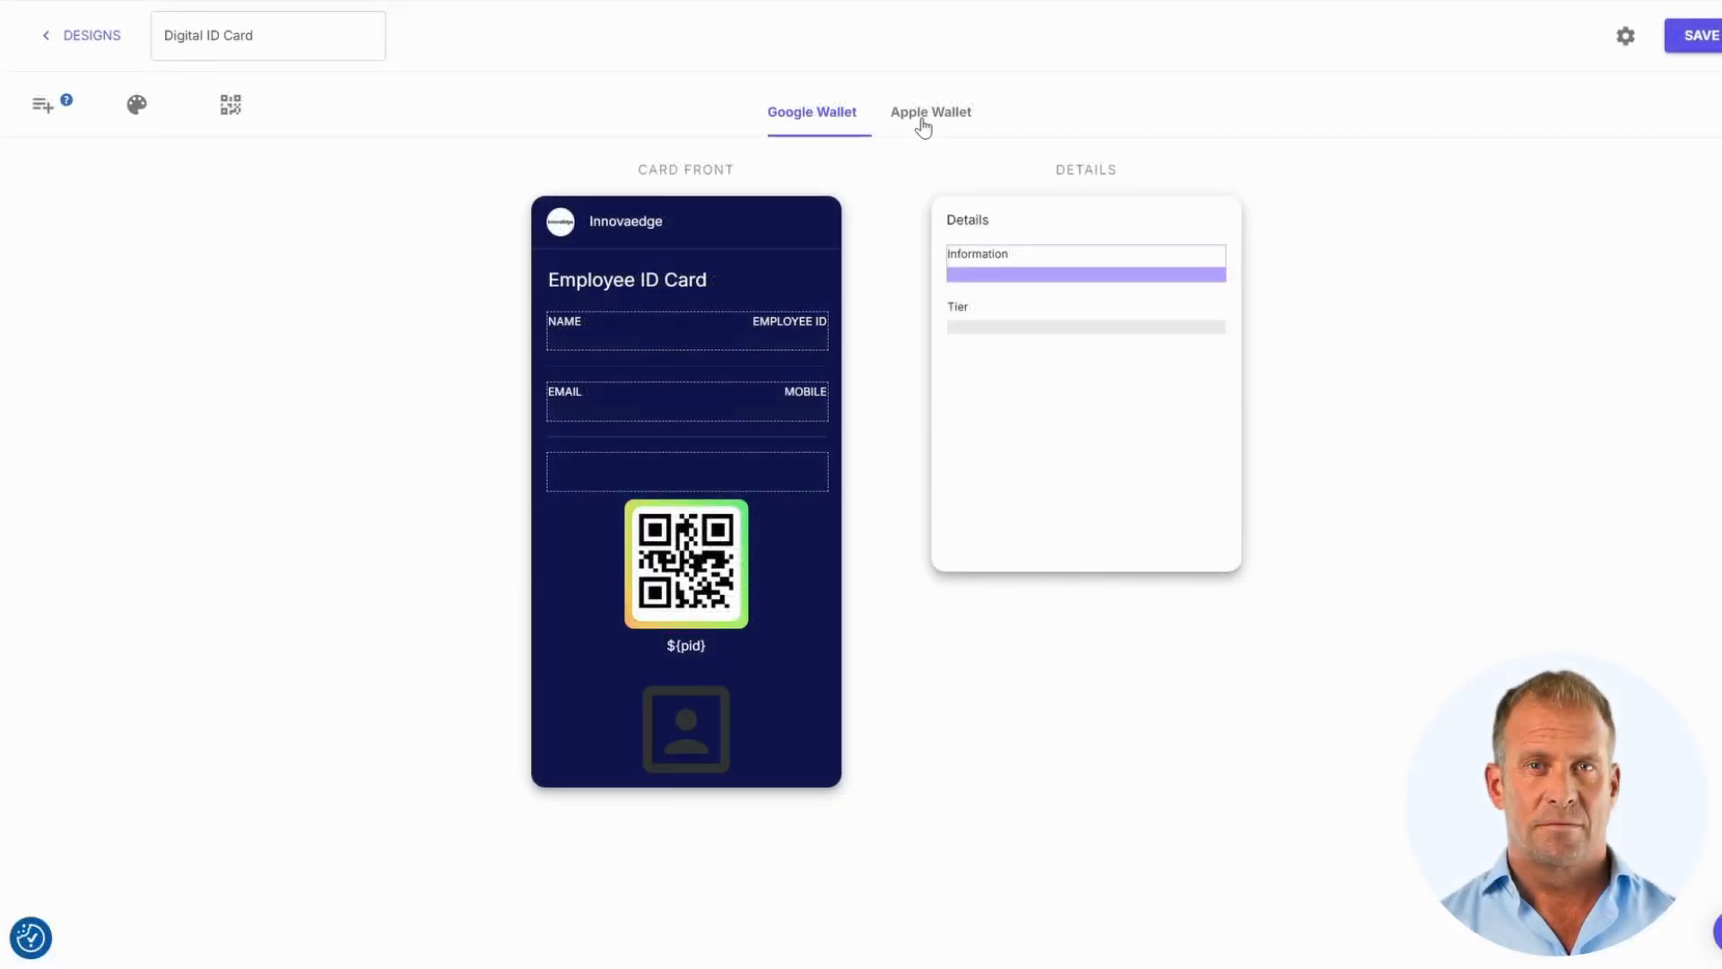
On the Apple Wallet layout, delete the Points field and move Name up beside the photo
{"action": "left_click", "coordinate": [924, 128]}
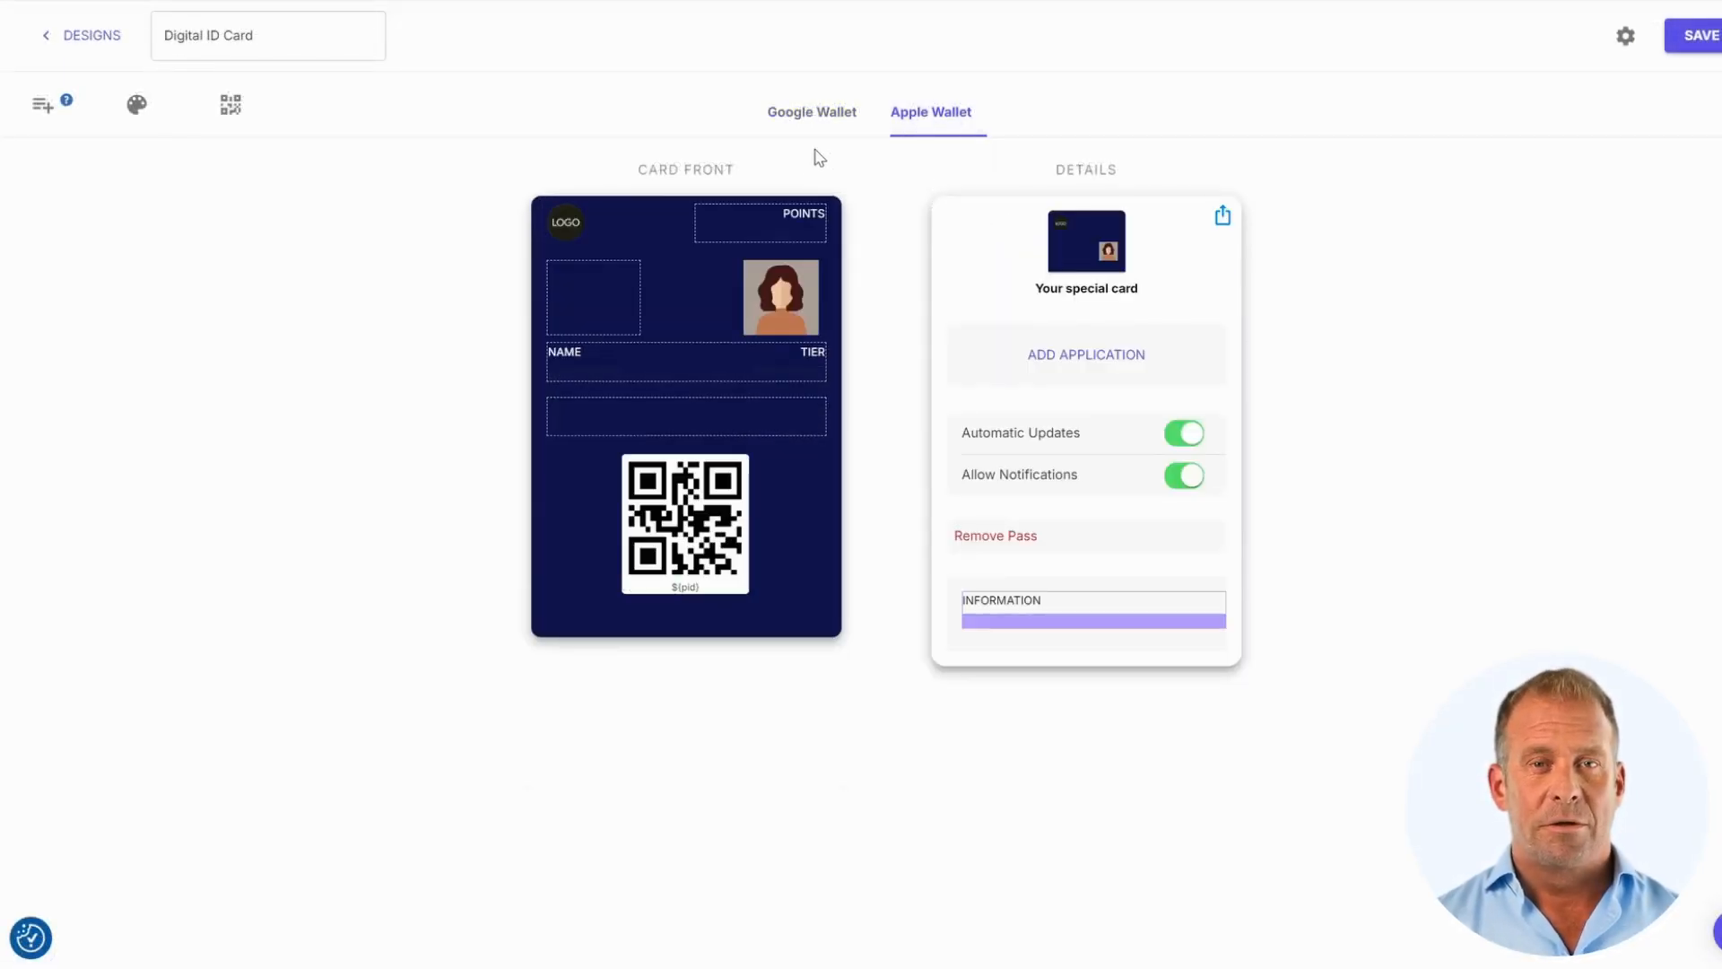
{"action": "left_click", "coordinate": [790, 225]}
{"action": "left_click", "coordinate": [1707, 167]}
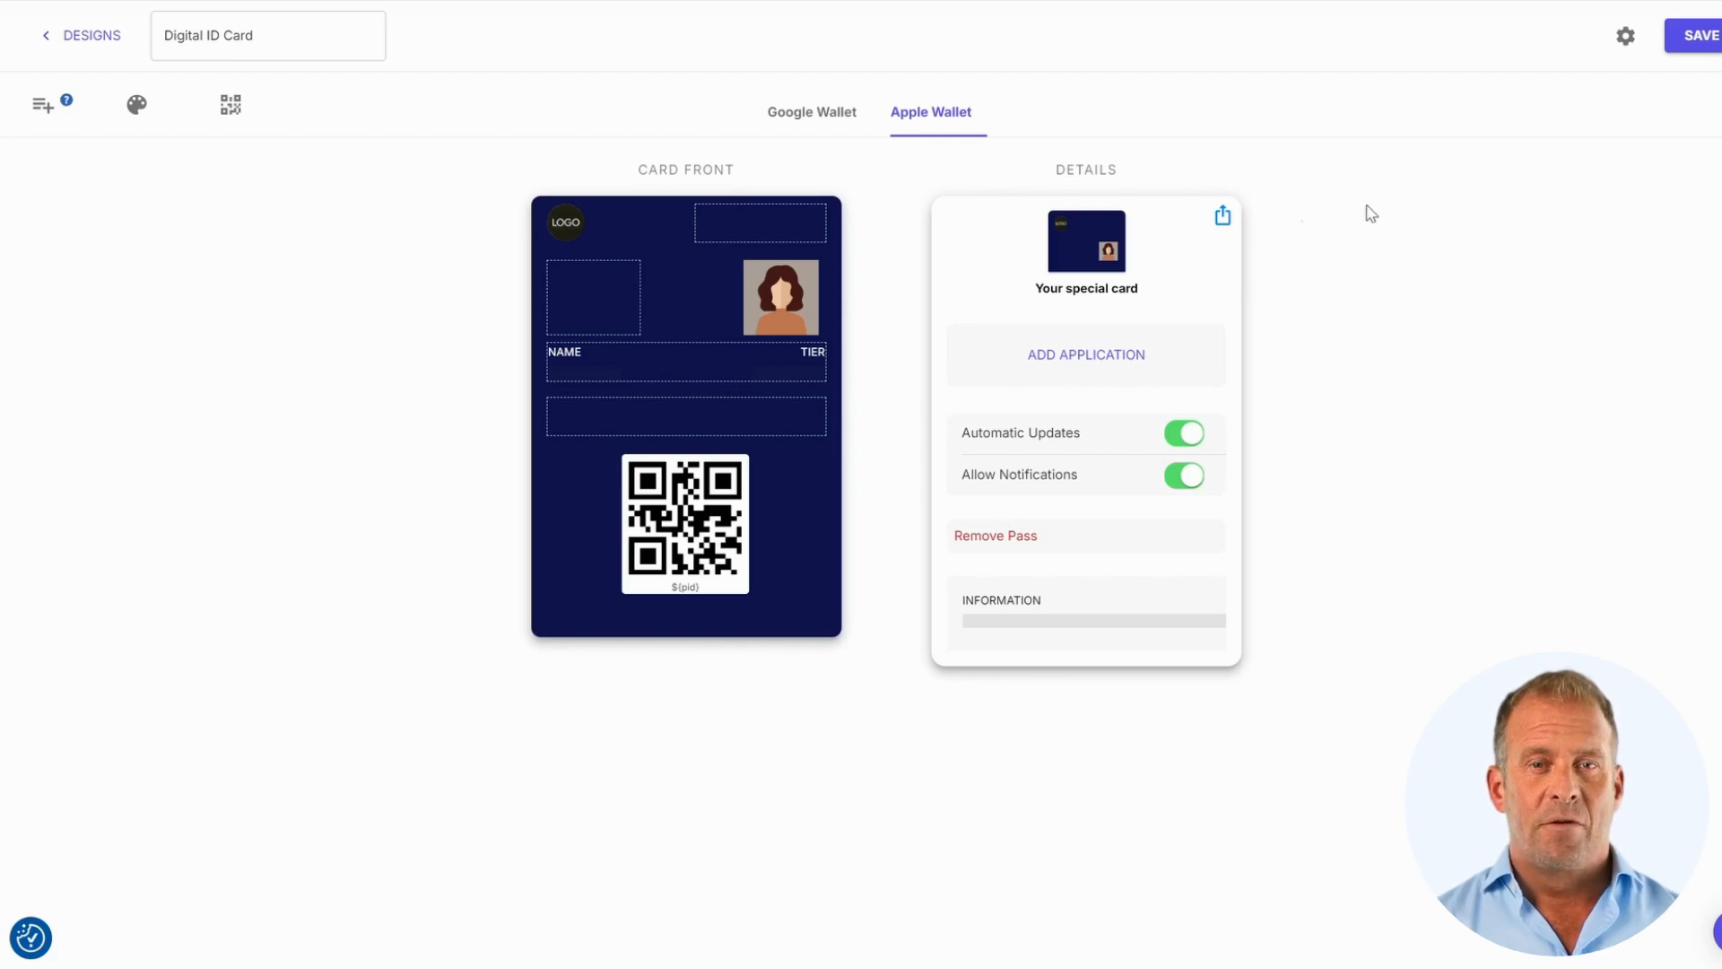
{"action": "left_click_drag", "start_coordinate": [563, 350], "coordinate": [1064, 658]}
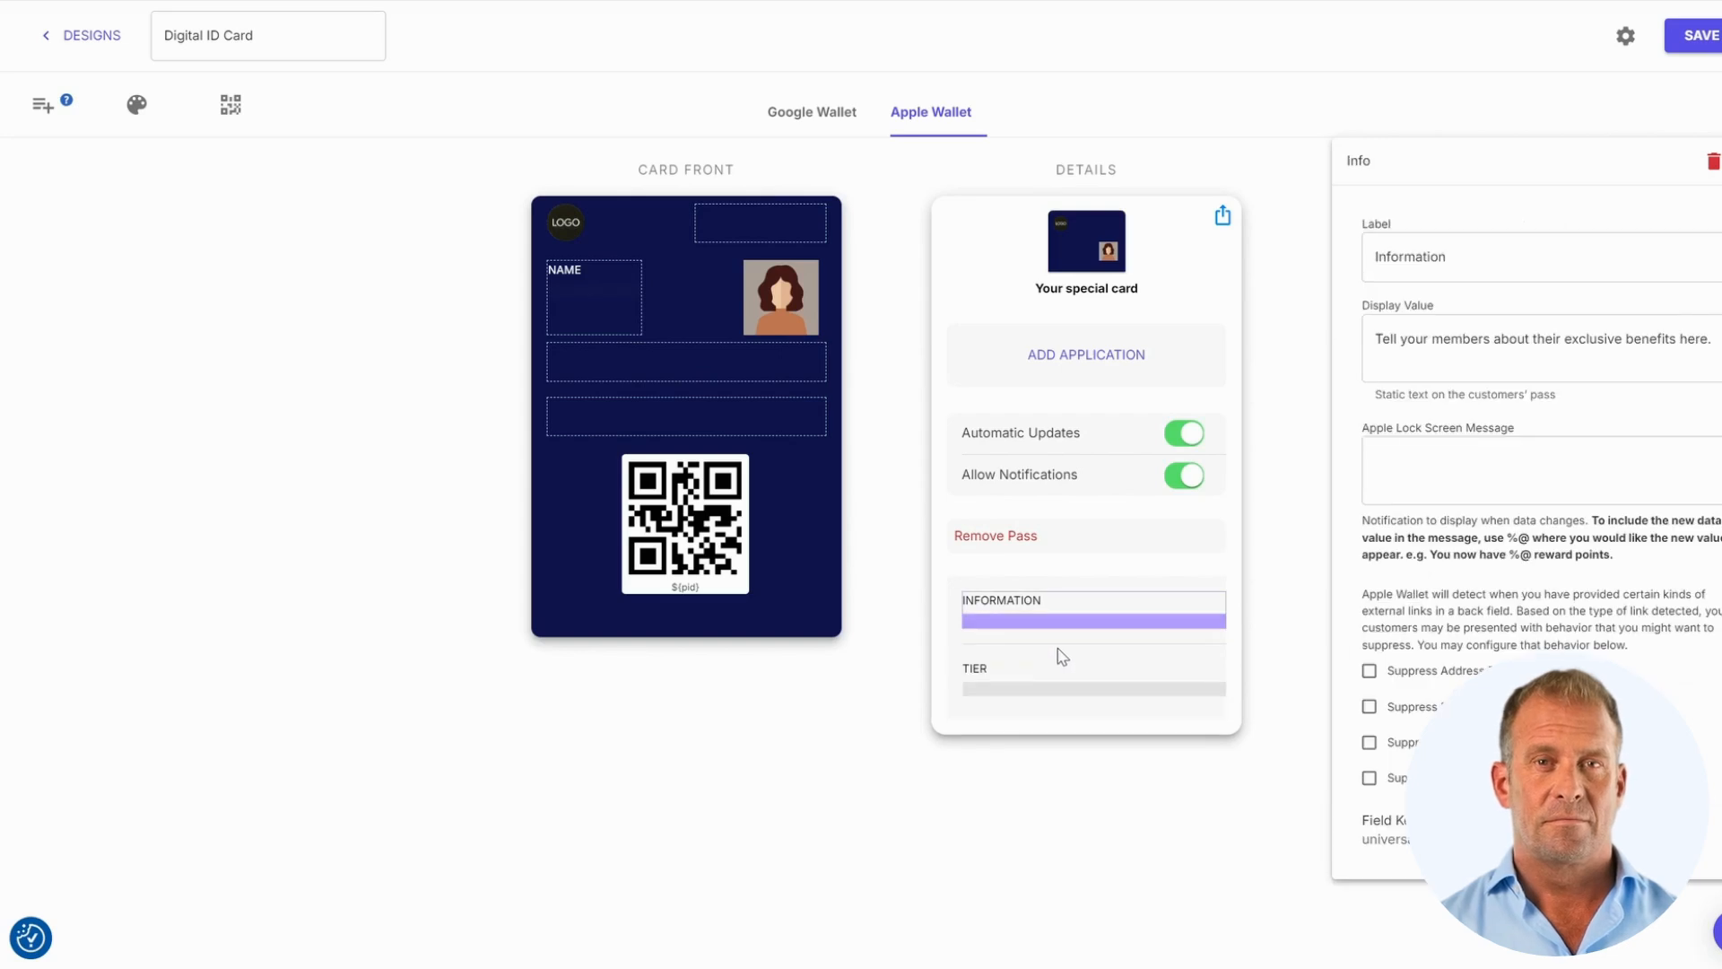
Add Email and Mobile on one row and Employee Id in the top-right field
{"action": "left_click", "coordinate": [47, 116]}
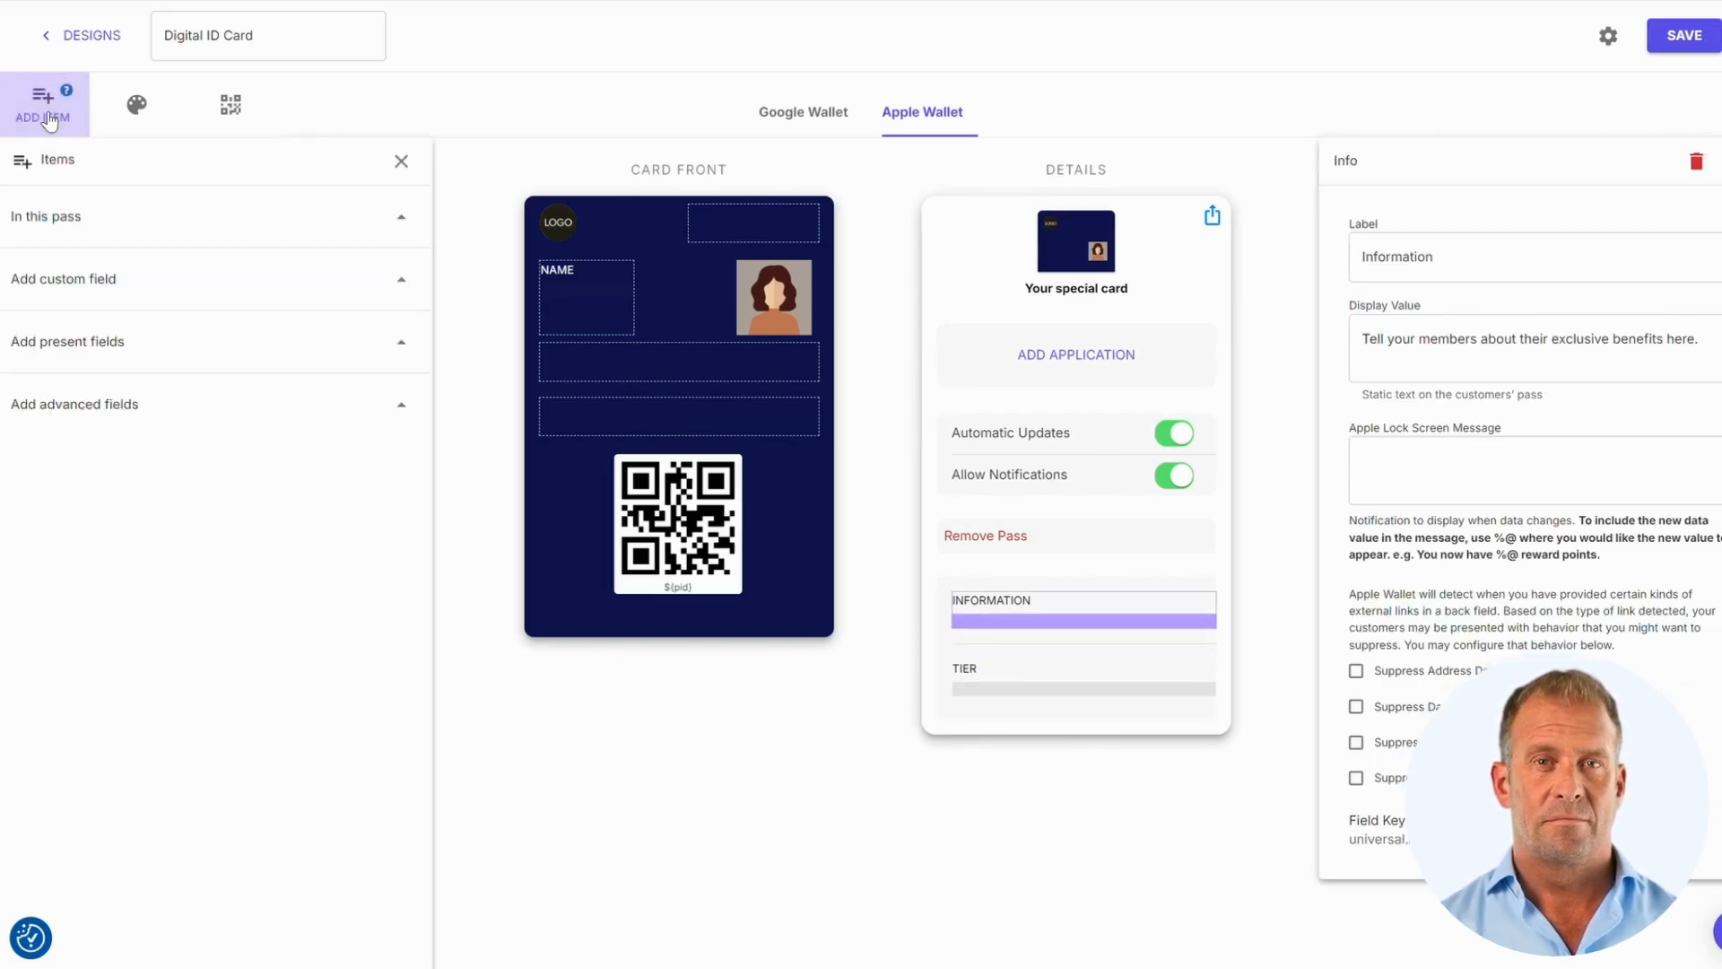
{"action": "left_click", "coordinate": [401, 343]}
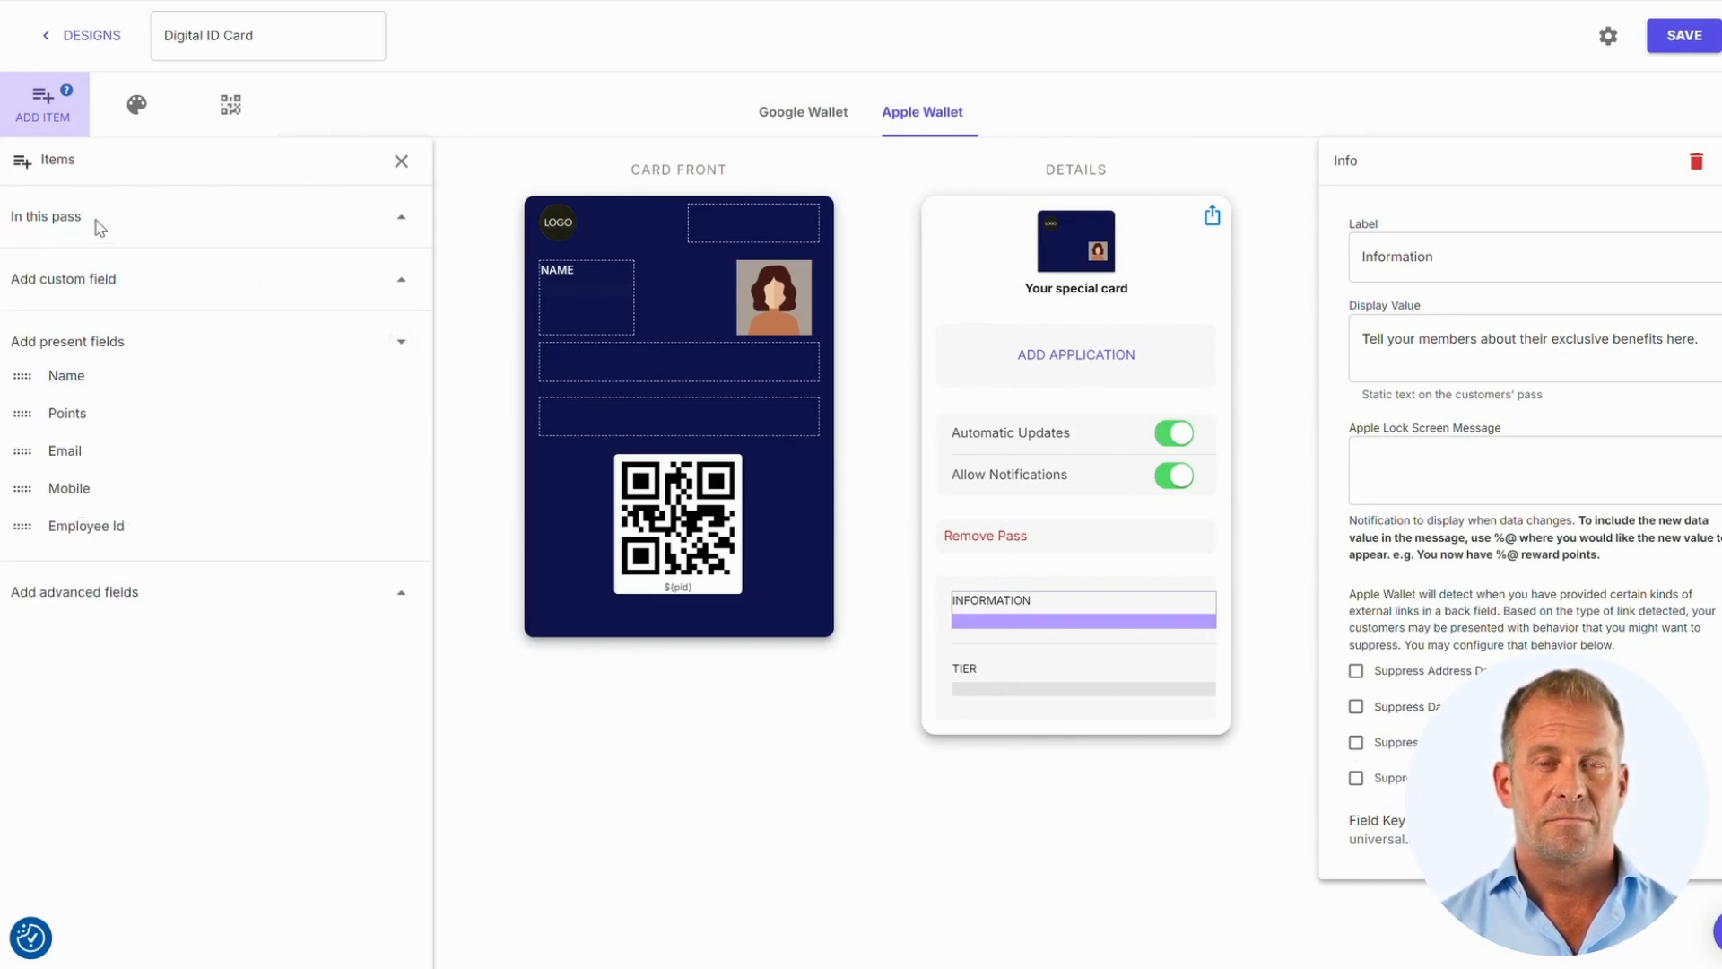
{"action": "left_click_drag", "start_coordinate": [66, 450], "coordinate": [625, 358]}
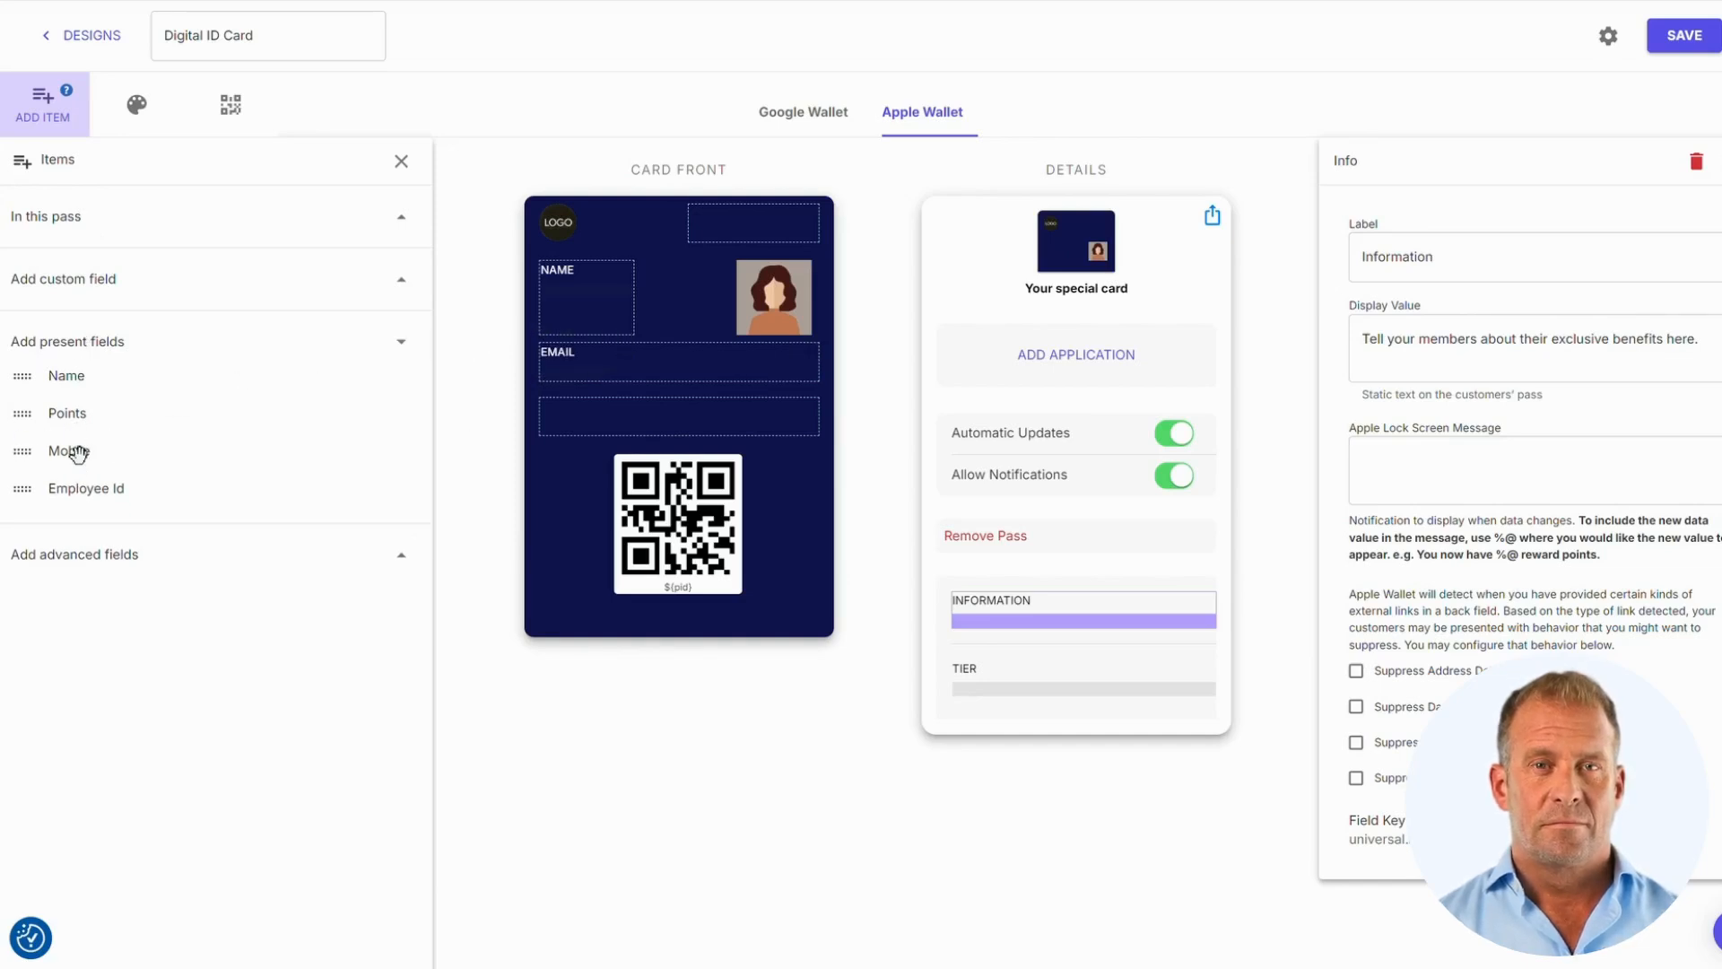
{"action": "left_click_drag", "start_coordinate": [77, 451], "coordinate": [725, 375]}
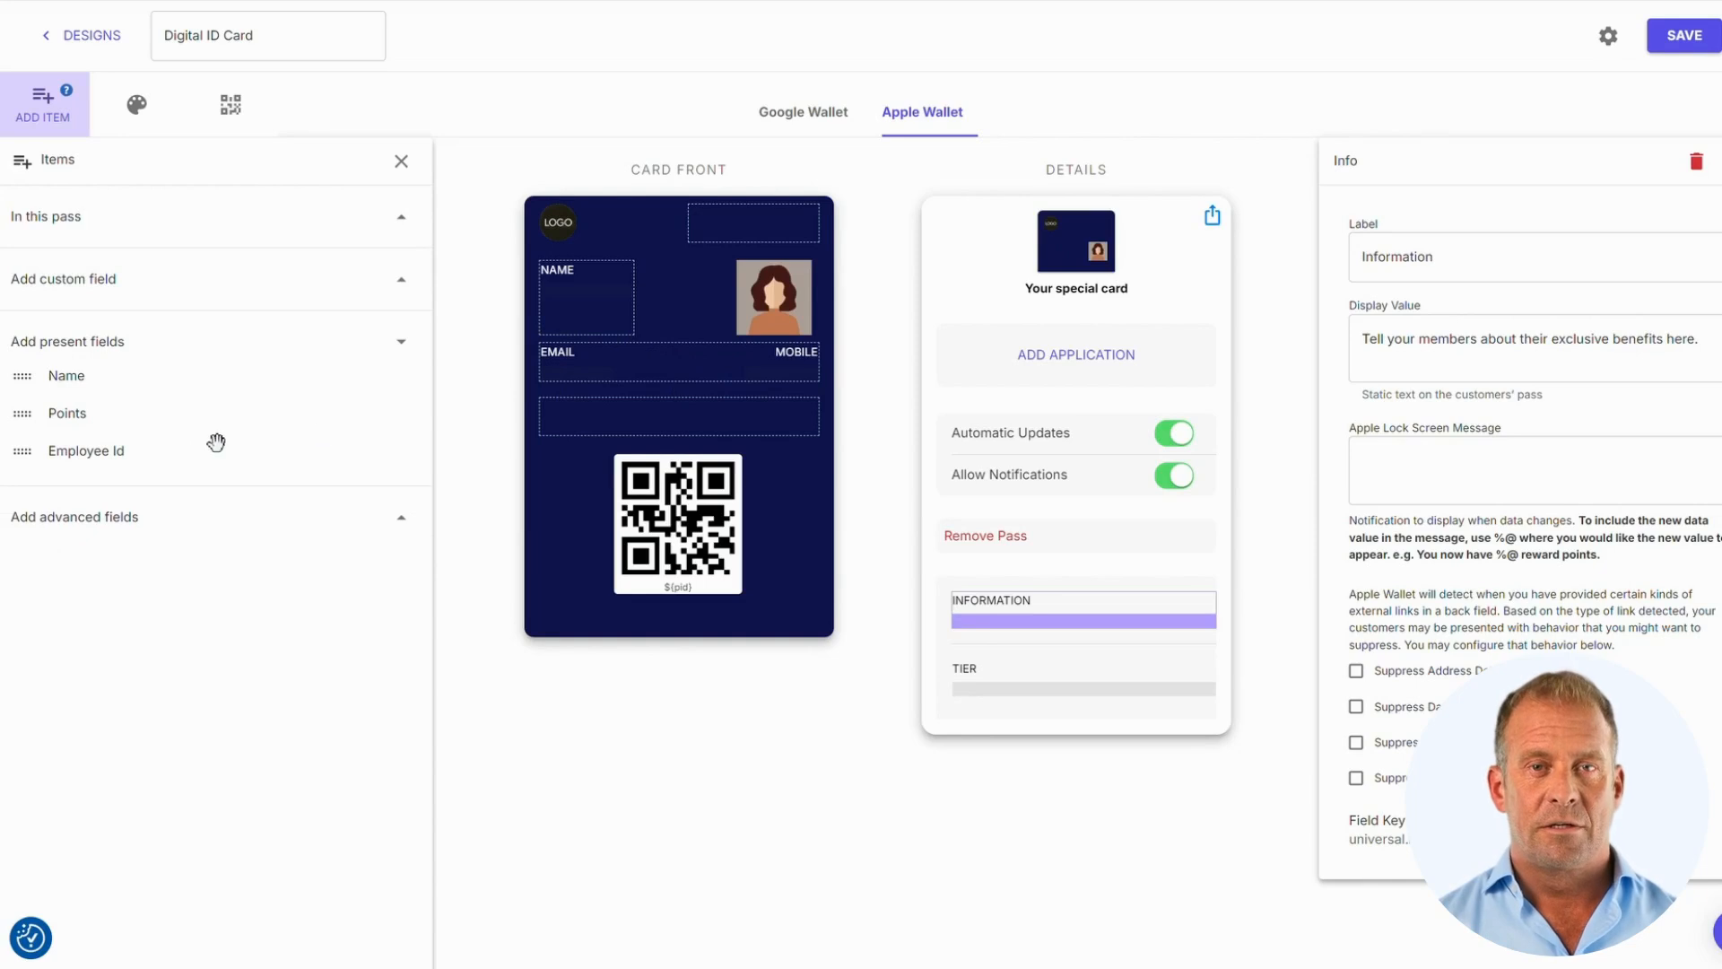
{"action": "left_click_drag", "start_coordinate": [100, 449], "coordinate": [752, 244]}
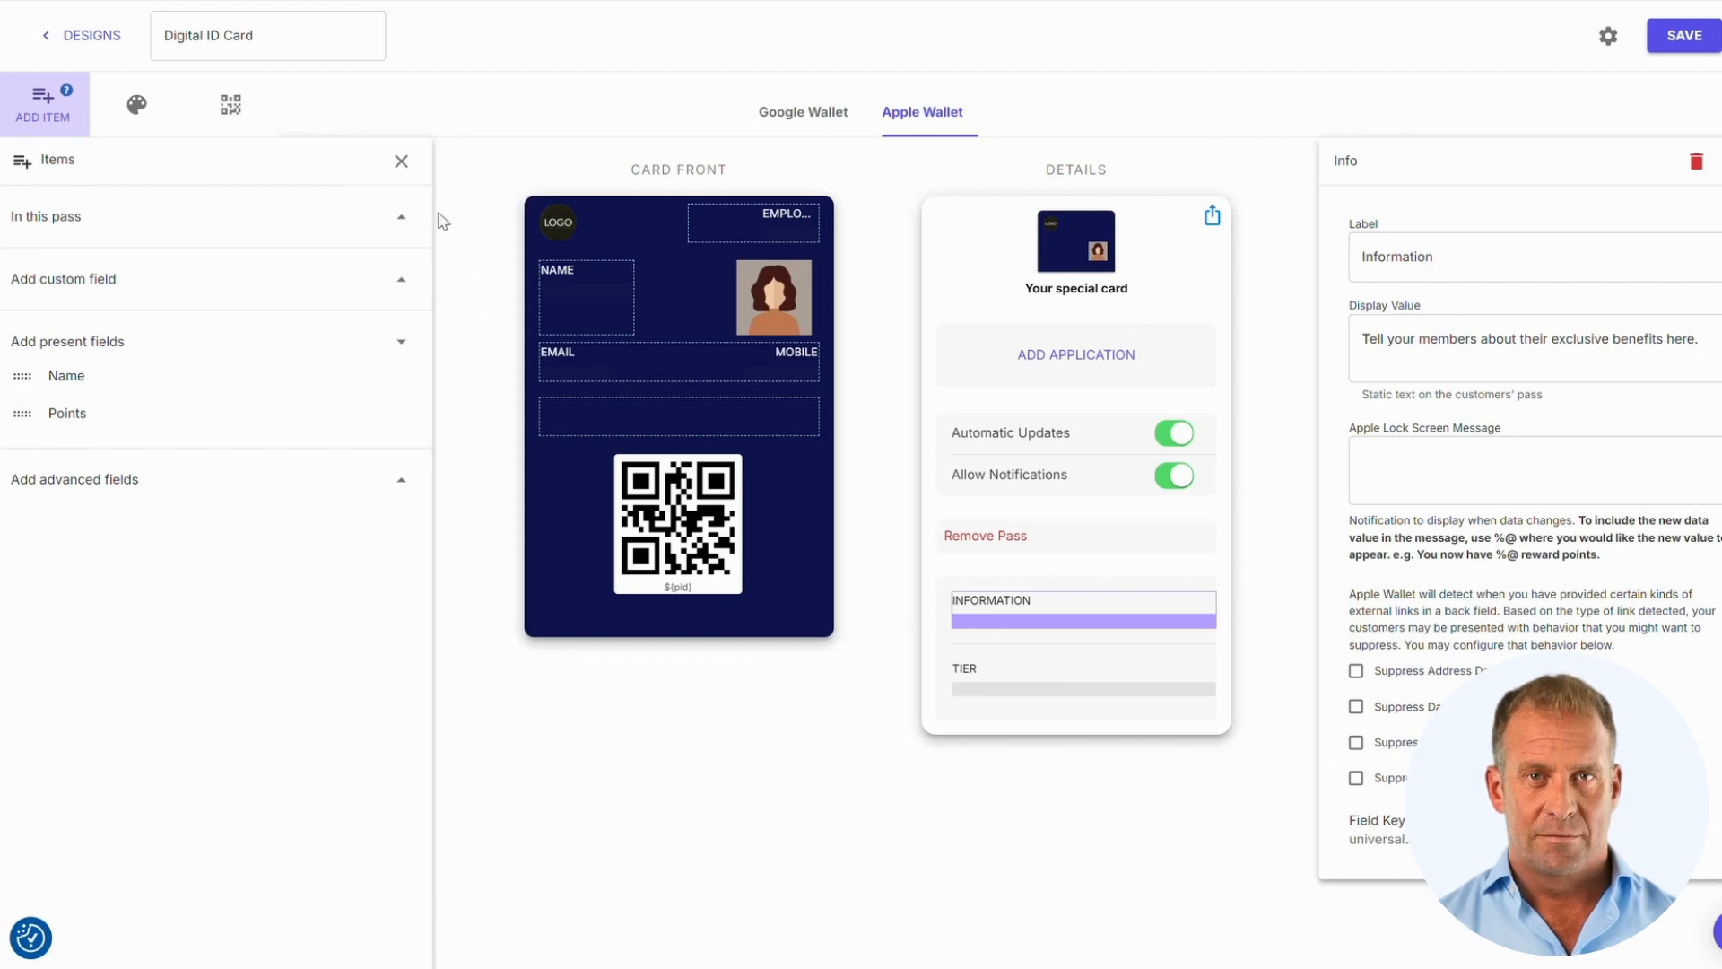
Close the fields list and bring up the Apple Wallet theme settings
{"action": "left_click", "coordinate": [401, 163]}
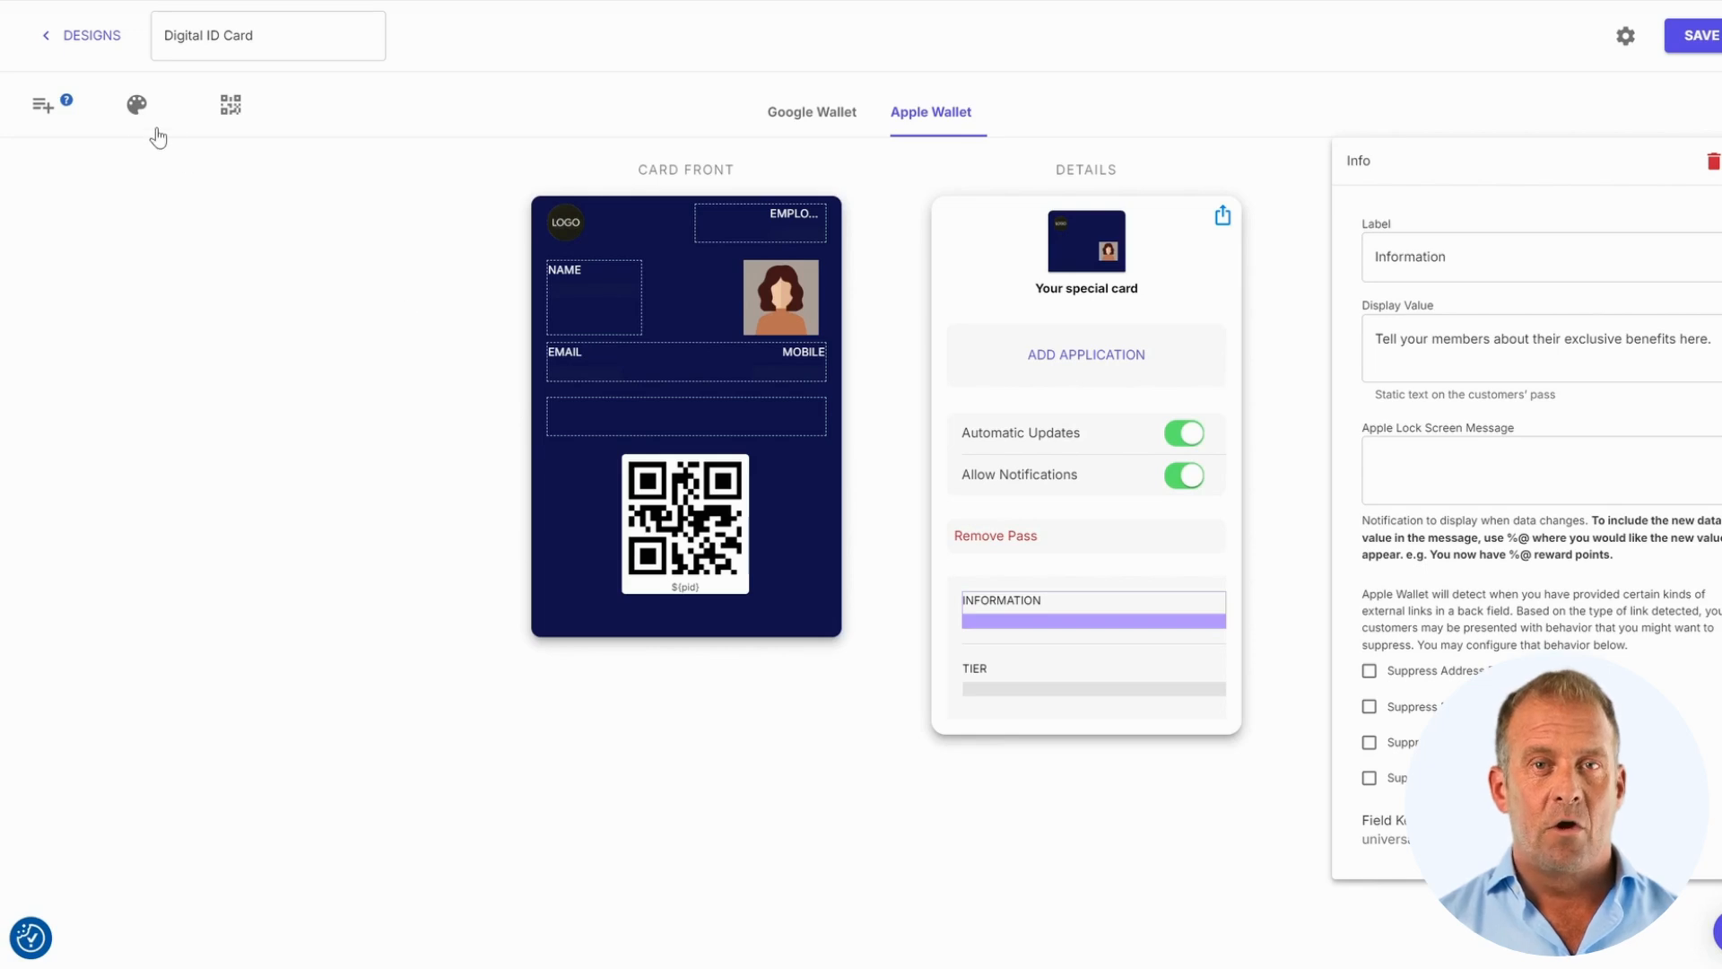
{"action": "left_click", "coordinate": [136, 106]}
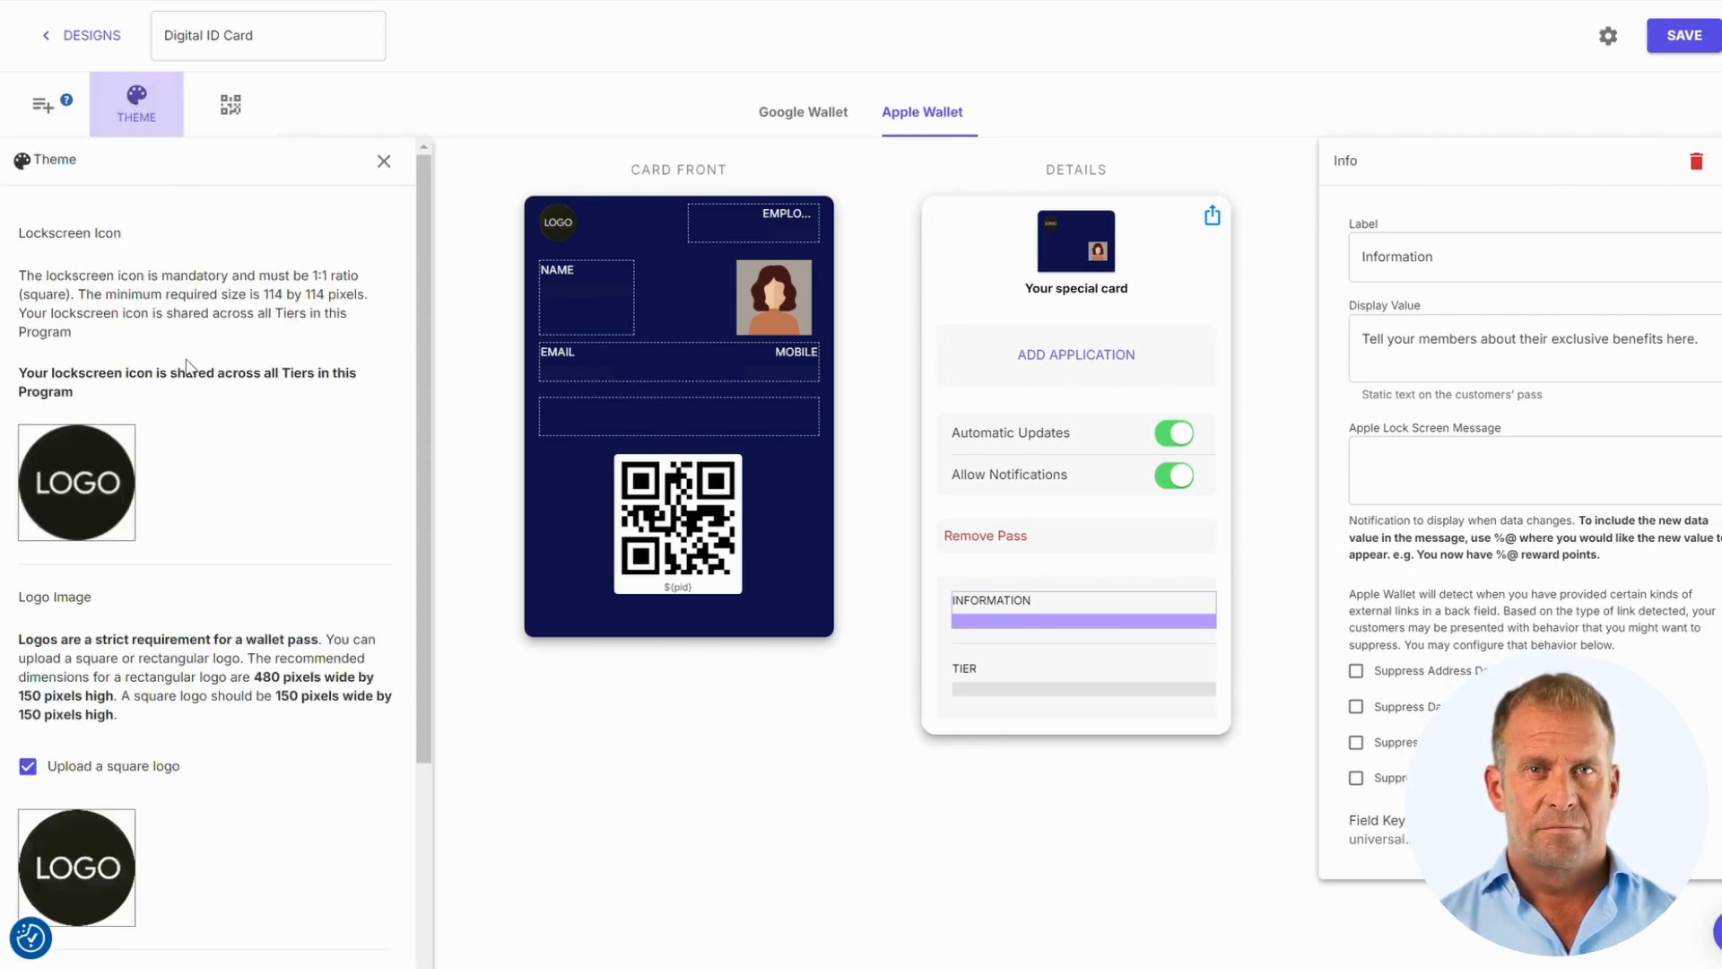
Set the InnovaEdge image as the lockscreen icon
{"action": "mouse_move", "coordinate": [106, 462]}
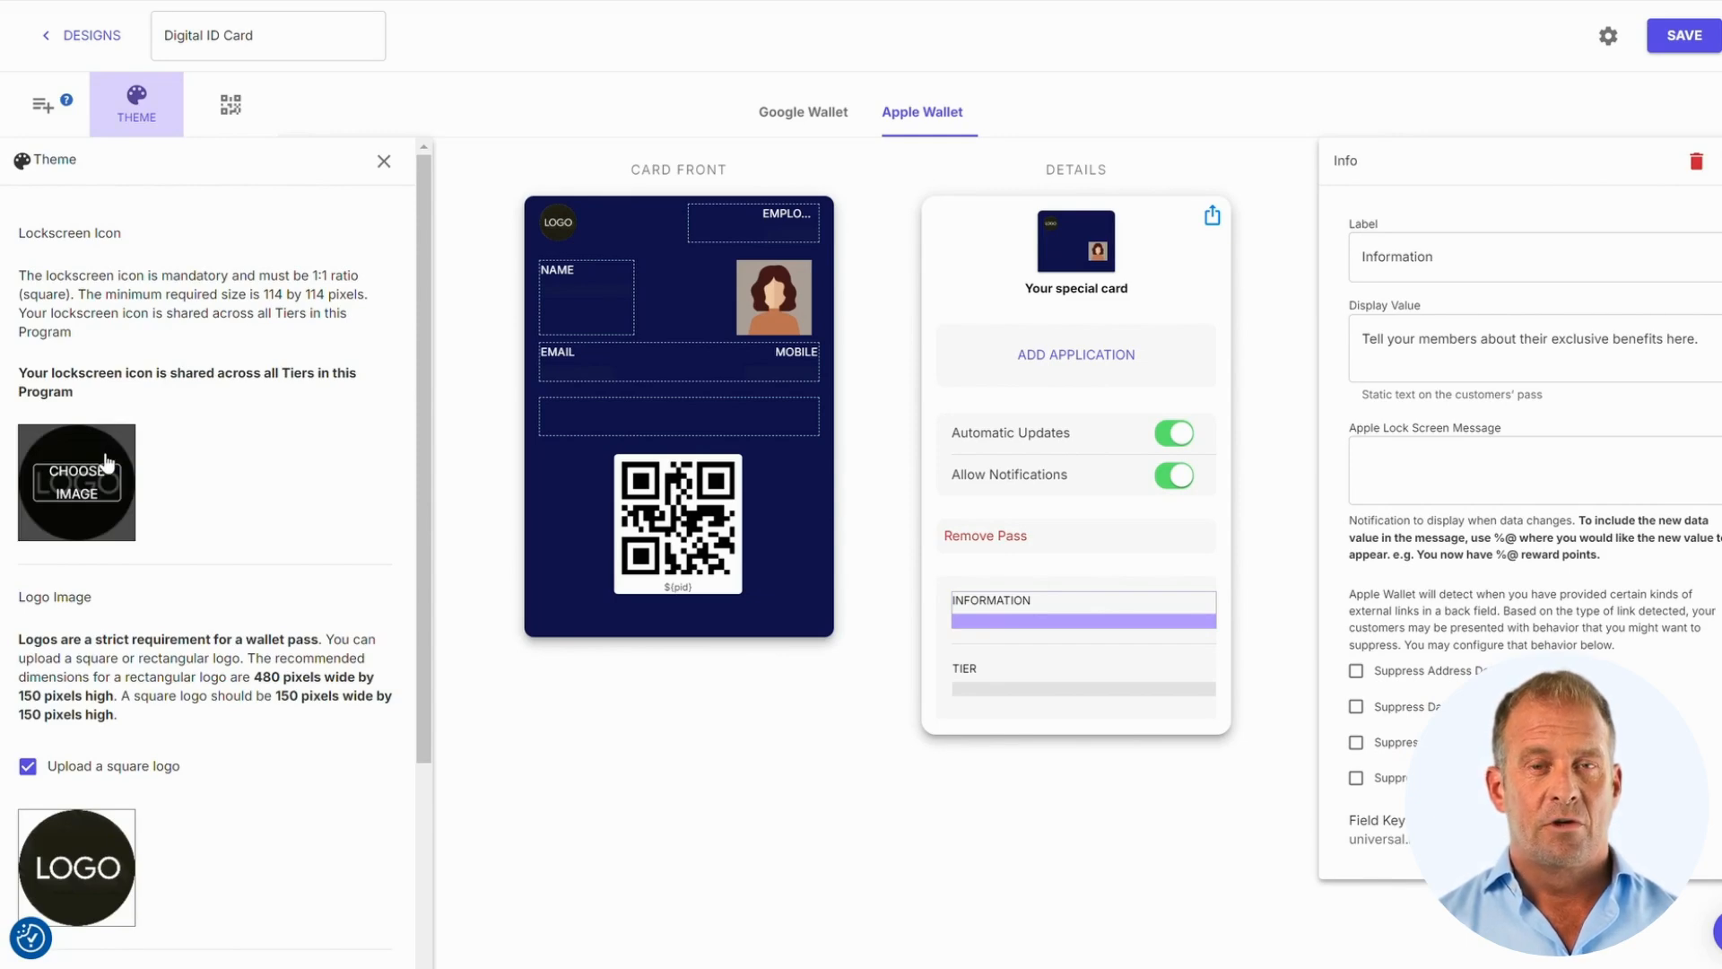
{"action": "left_click", "coordinate": [106, 462]}
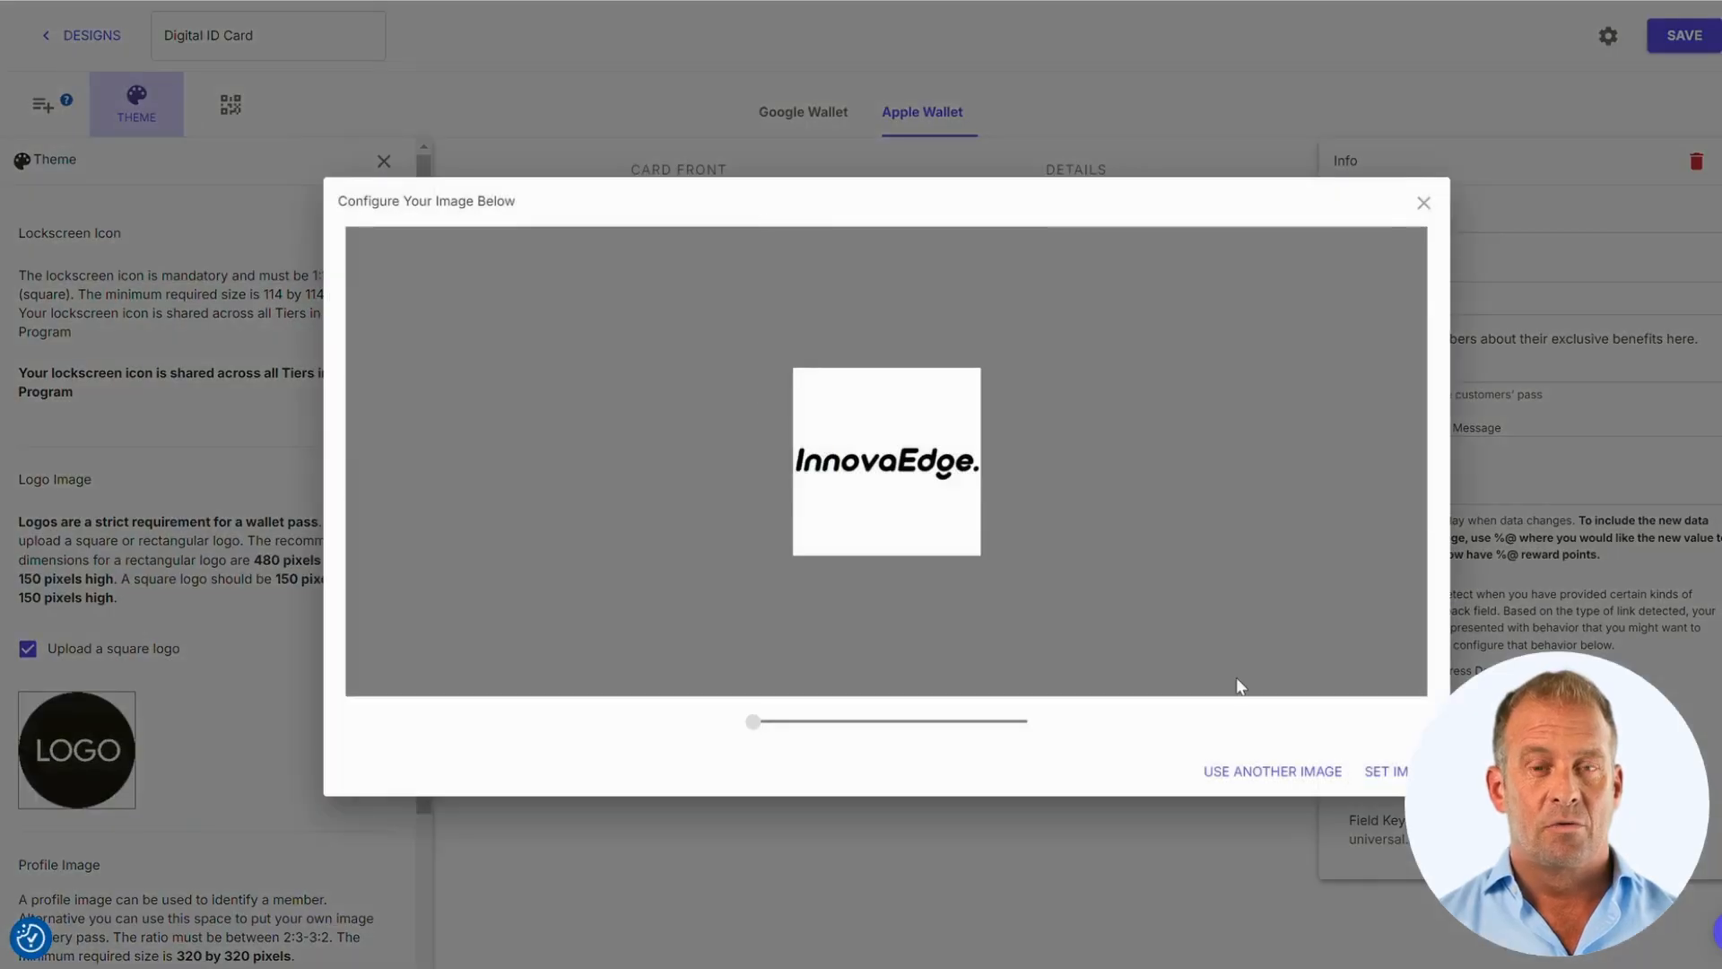
{"action": "left_click", "coordinate": [1386, 773]}
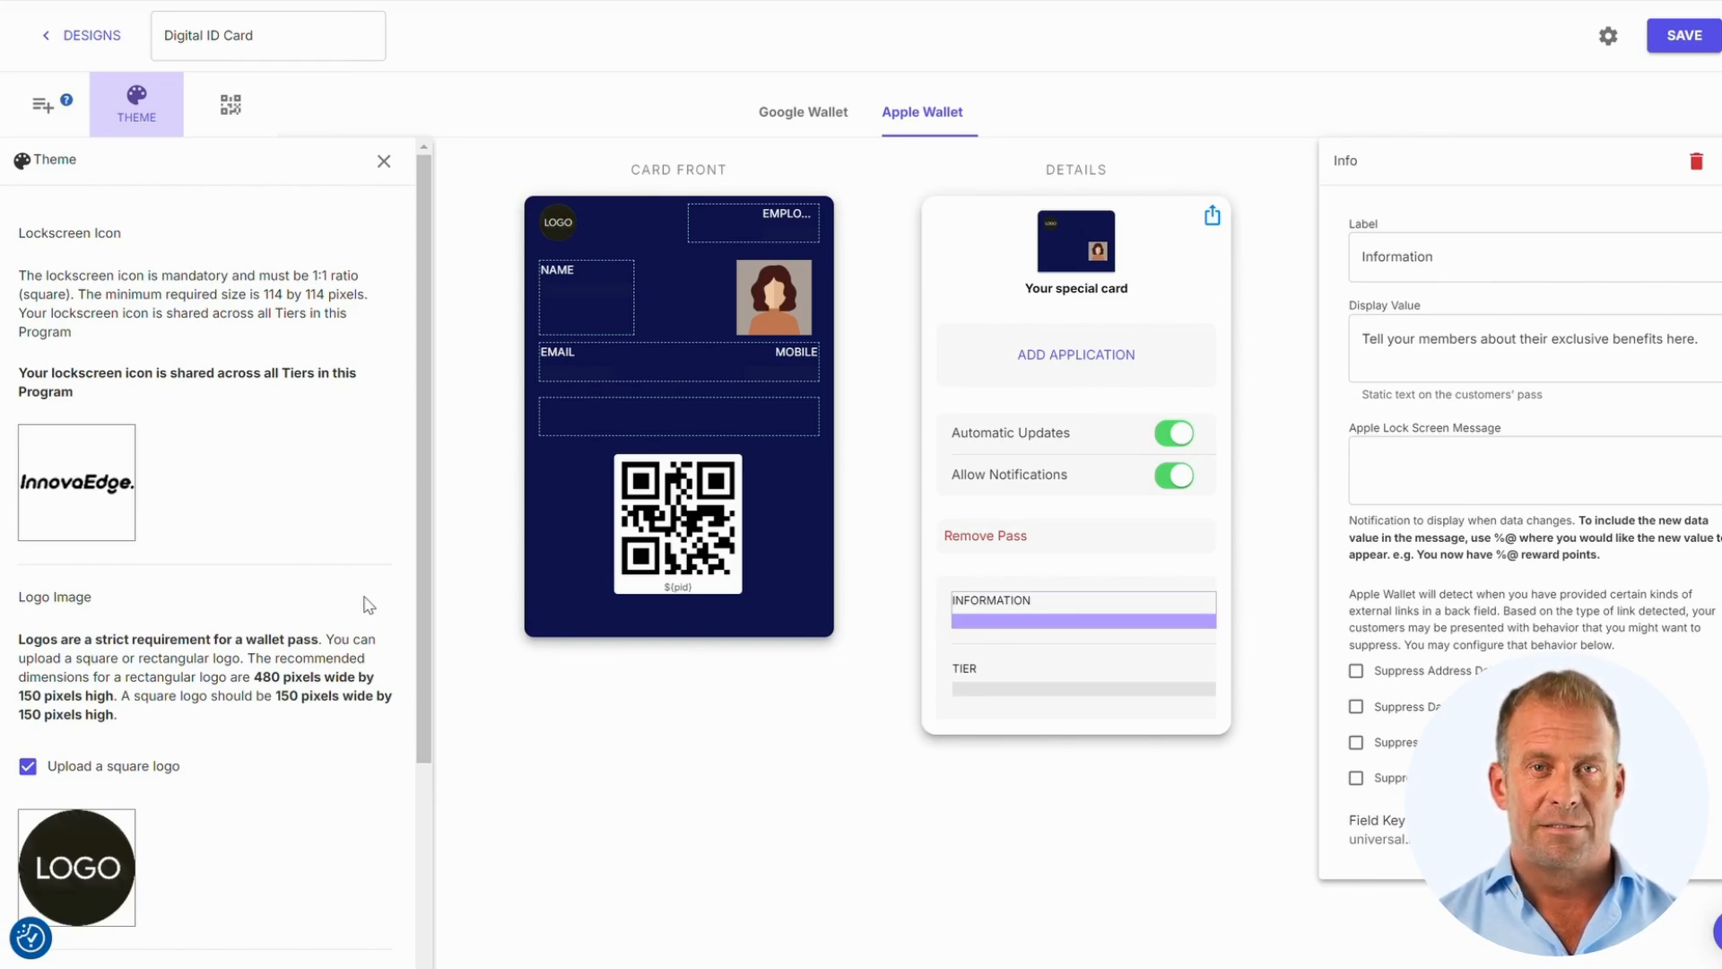
Switch off the square logo option, review the remaining theme settings, and close the Theme panel
{"action": "scroll", "coordinate": [377, 583], "scroll_direction": "down", "scroll_amount": 3}
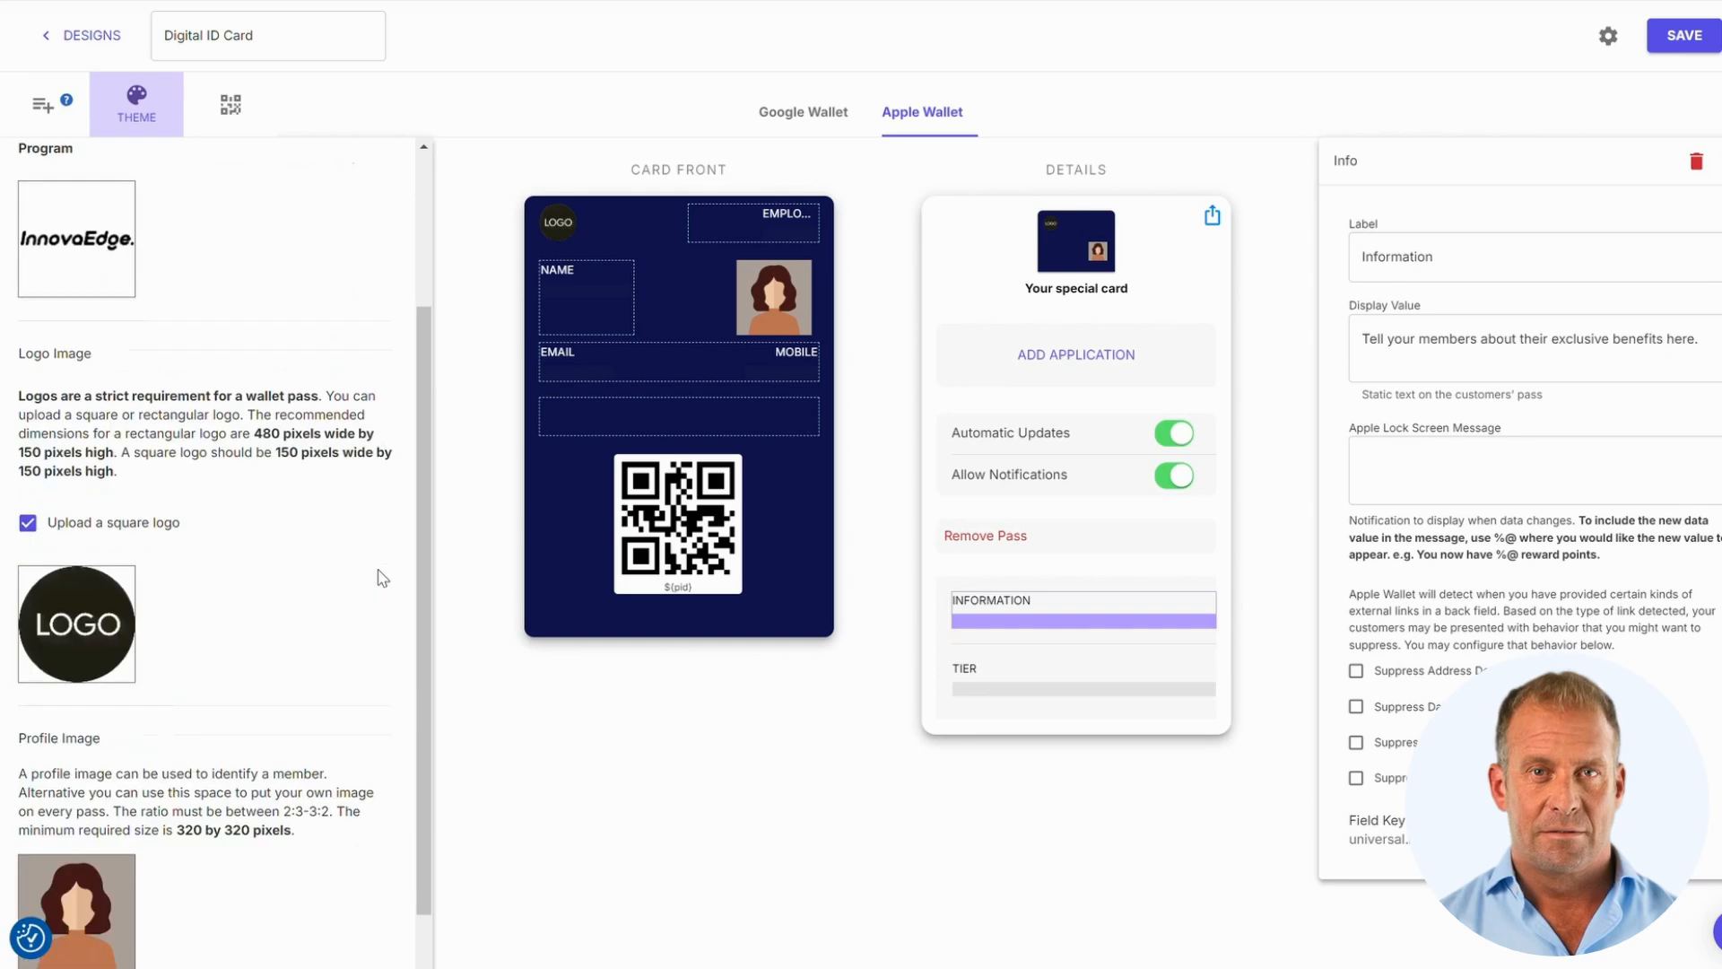
{"action": "left_click", "coordinate": [141, 533]}
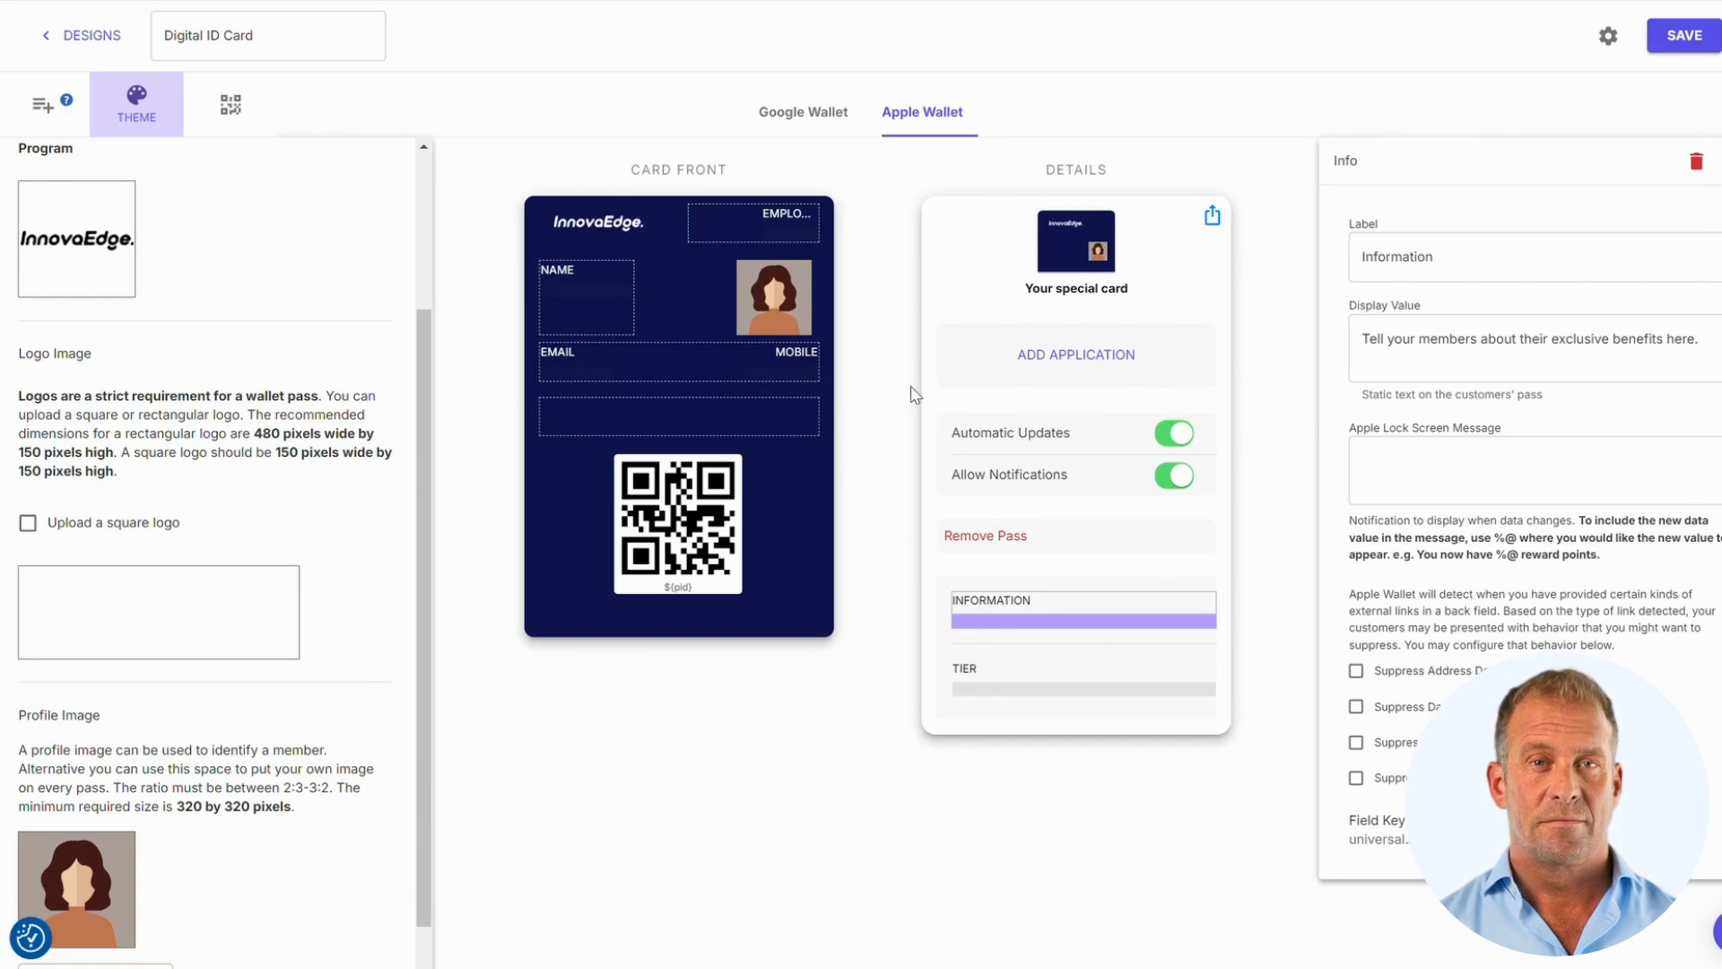
{"action": "scroll", "coordinate": [383, 536], "scroll_direction": "down", "scroll_amount": 3}
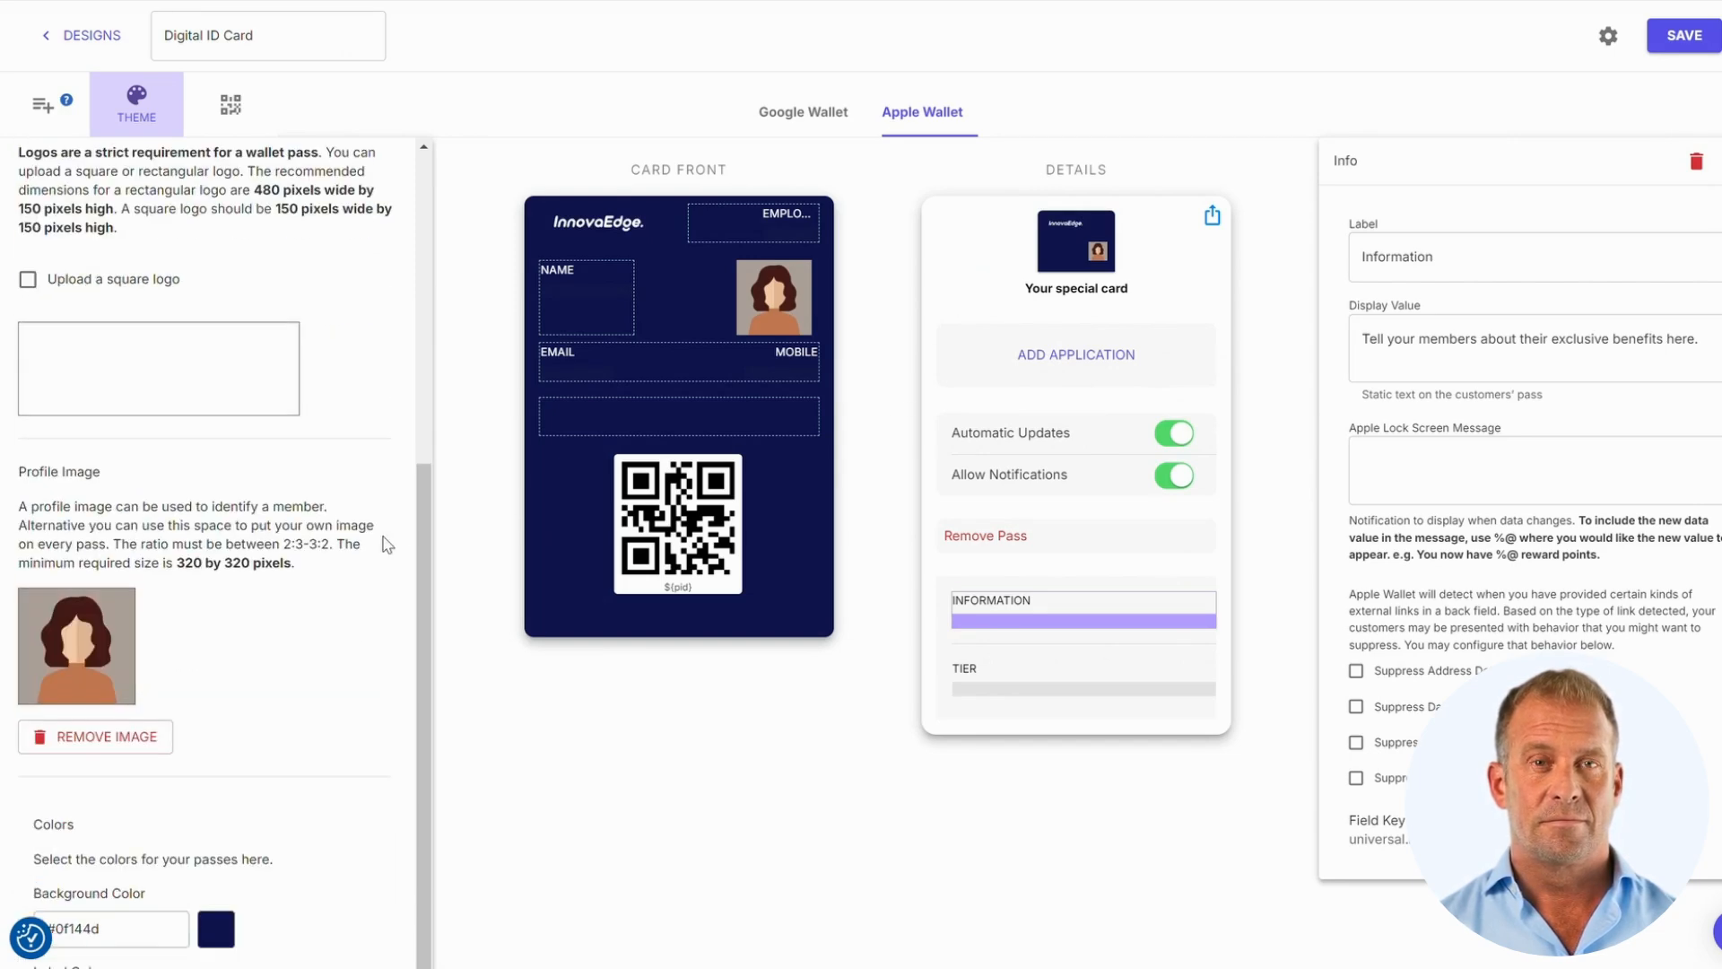
{"action": "scroll", "coordinate": [384, 539], "scroll_direction": "up", "scroll_amount": 6}
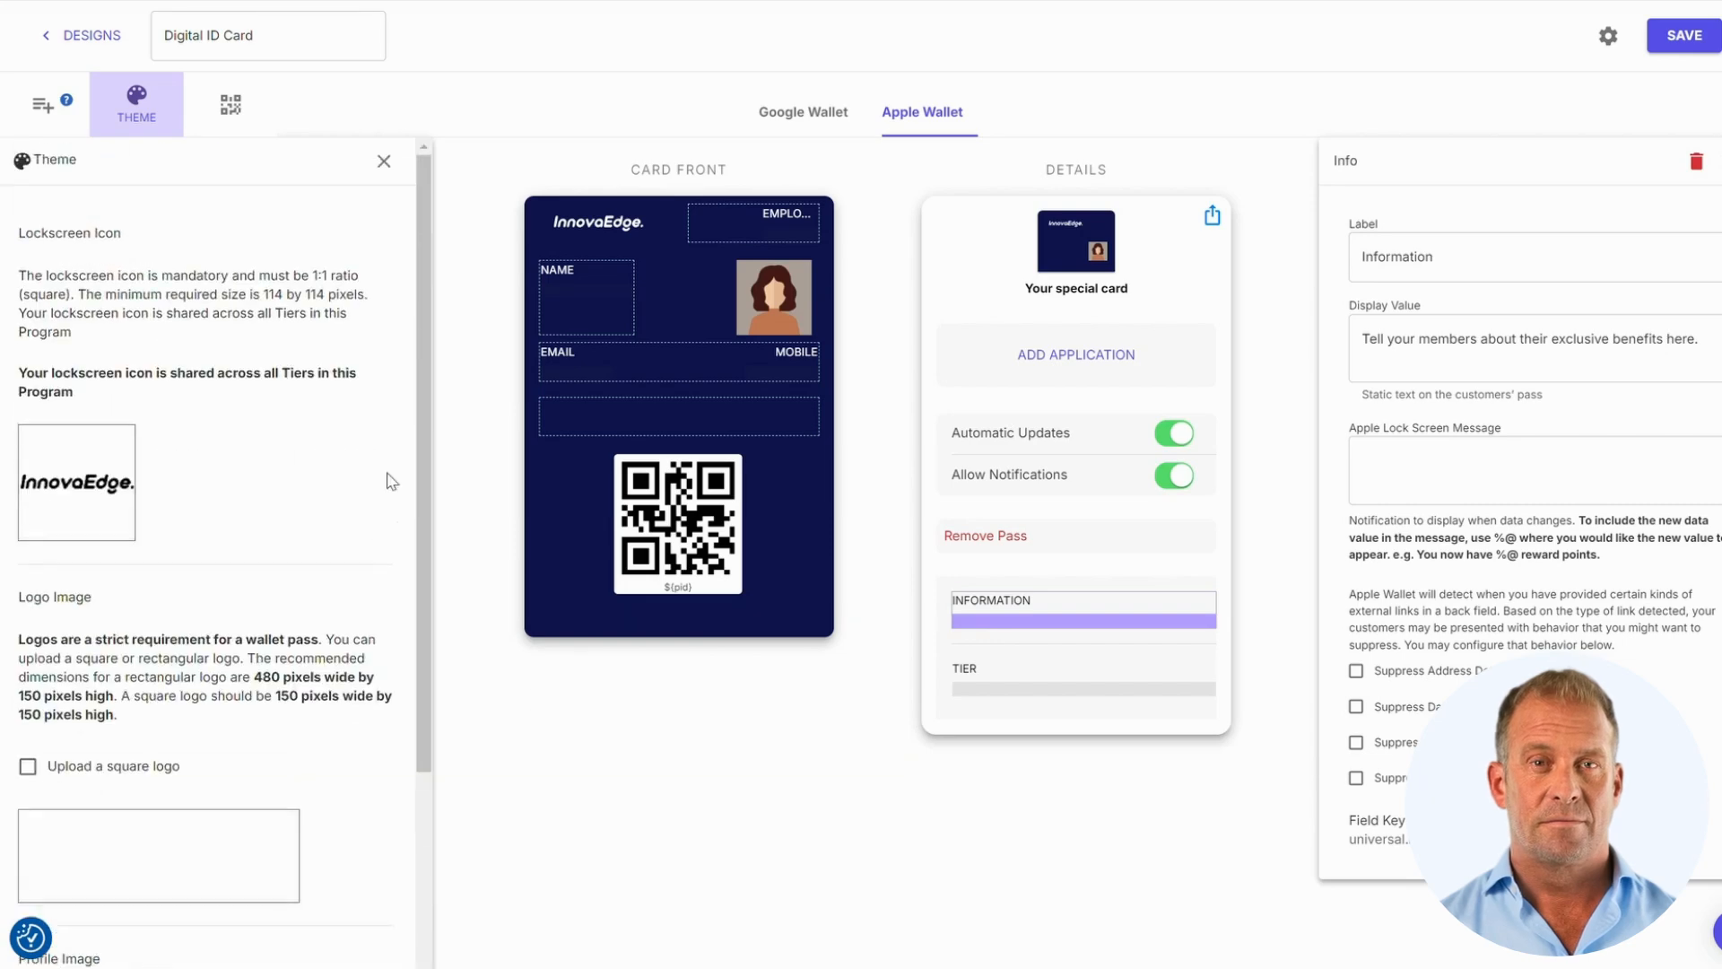
{"action": "scroll", "coordinate": [114, 311], "scroll_direction": "down", "scroll_amount": 8}
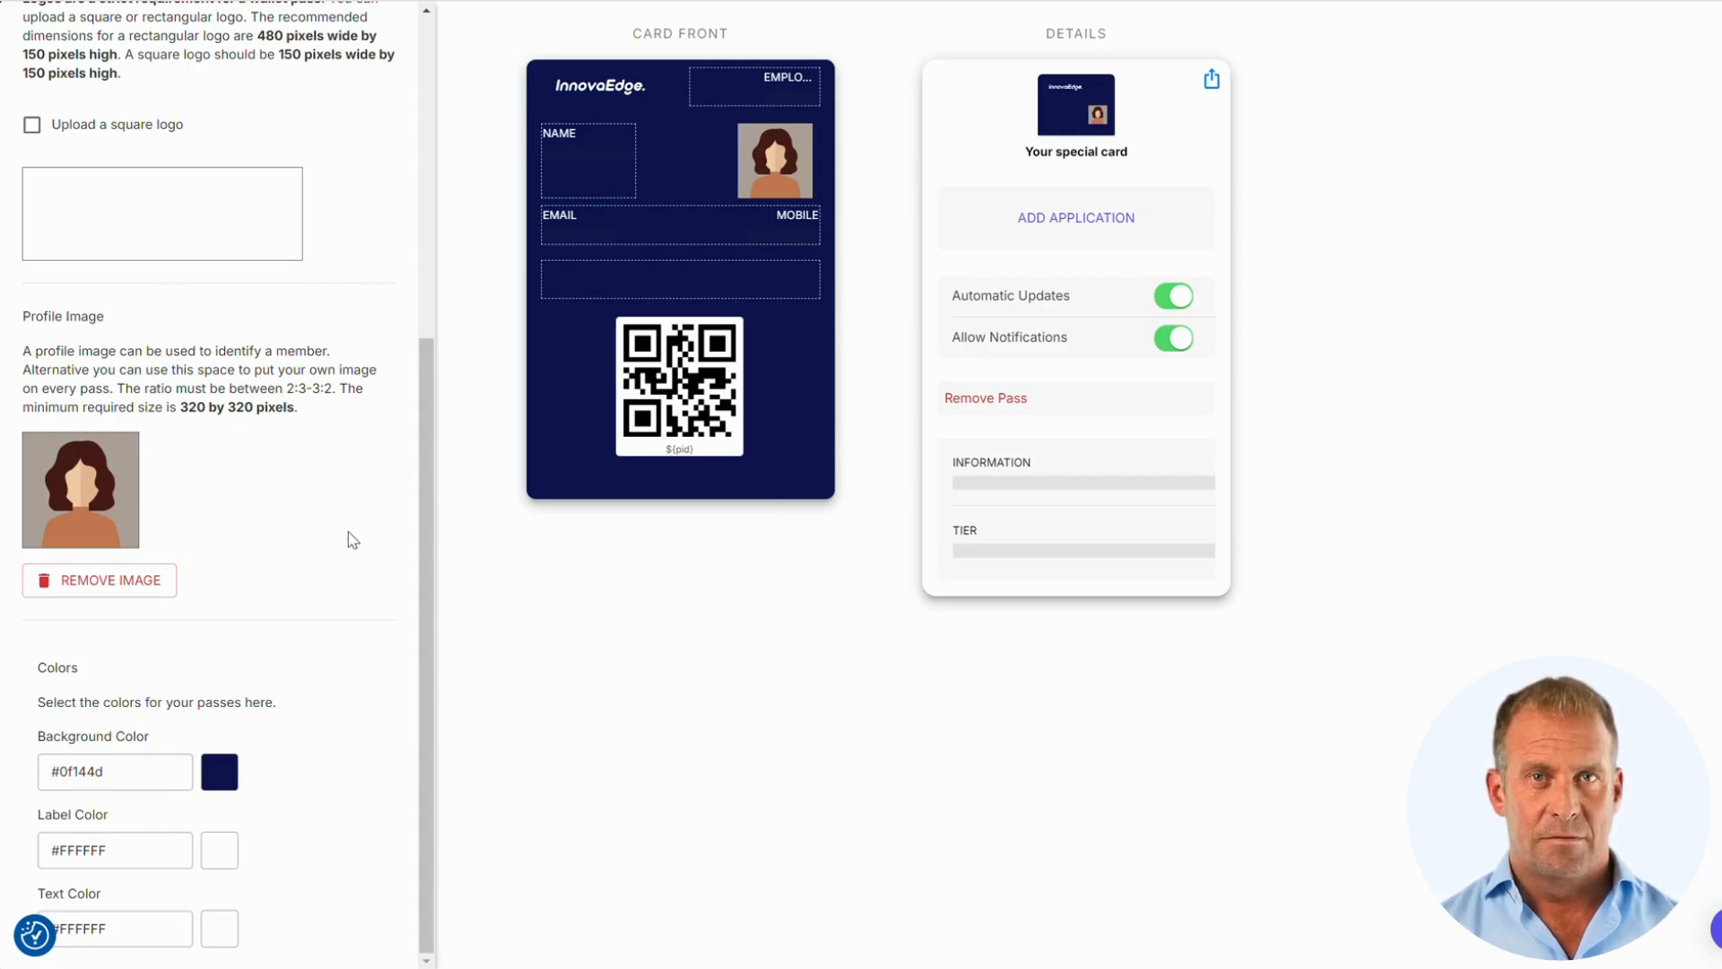
{"action": "scroll", "coordinate": [353, 539], "scroll_direction": "up", "scroll_amount": 6}
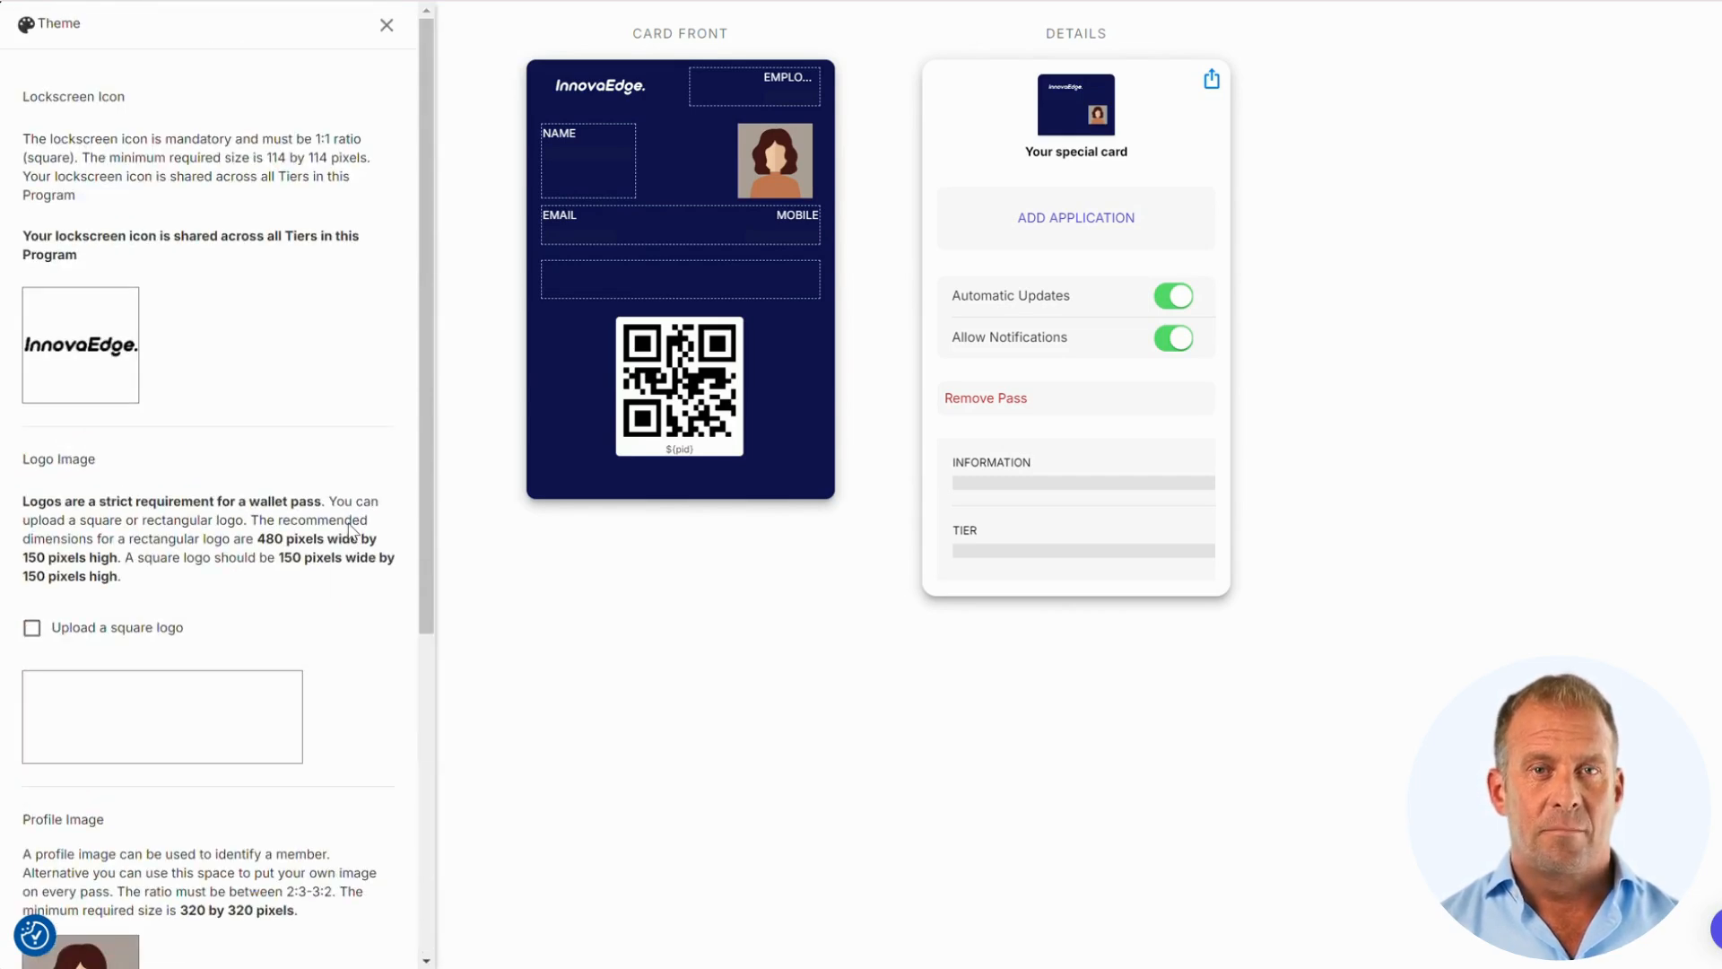
{"action": "left_click", "coordinate": [387, 25]}
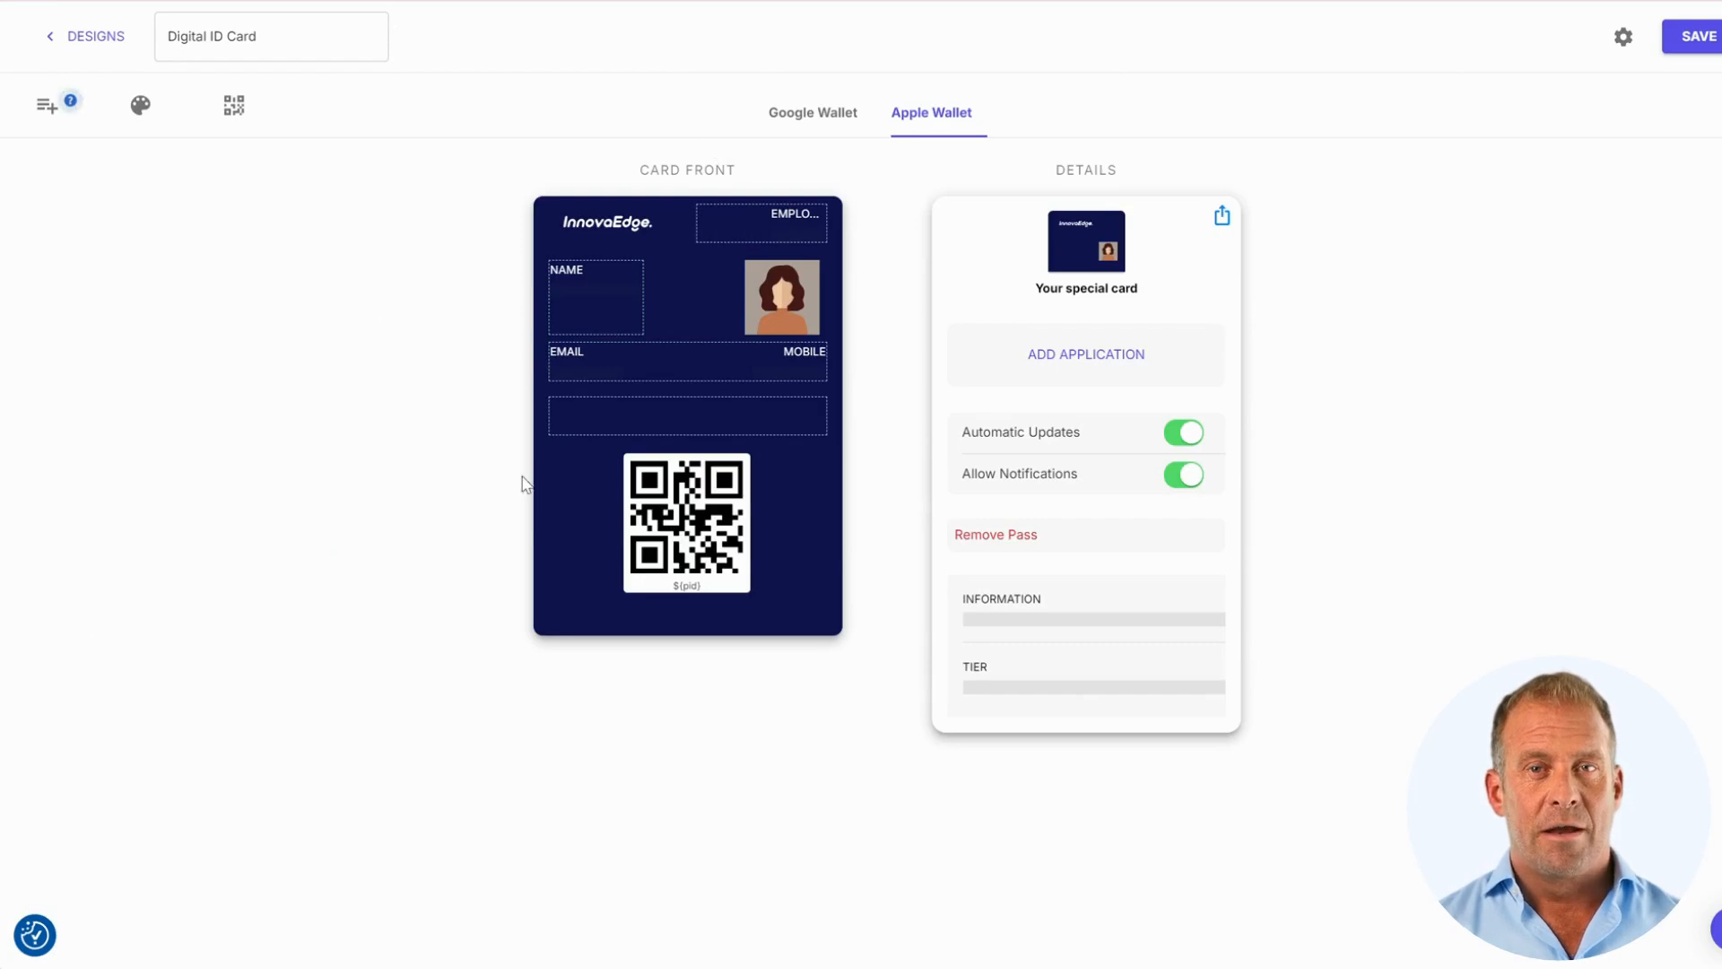
Compare the Google Wallet and Apple Wallet previews, save the design, and return to Tiers And Designs
{"action": "left_click", "coordinate": [838, 119]}
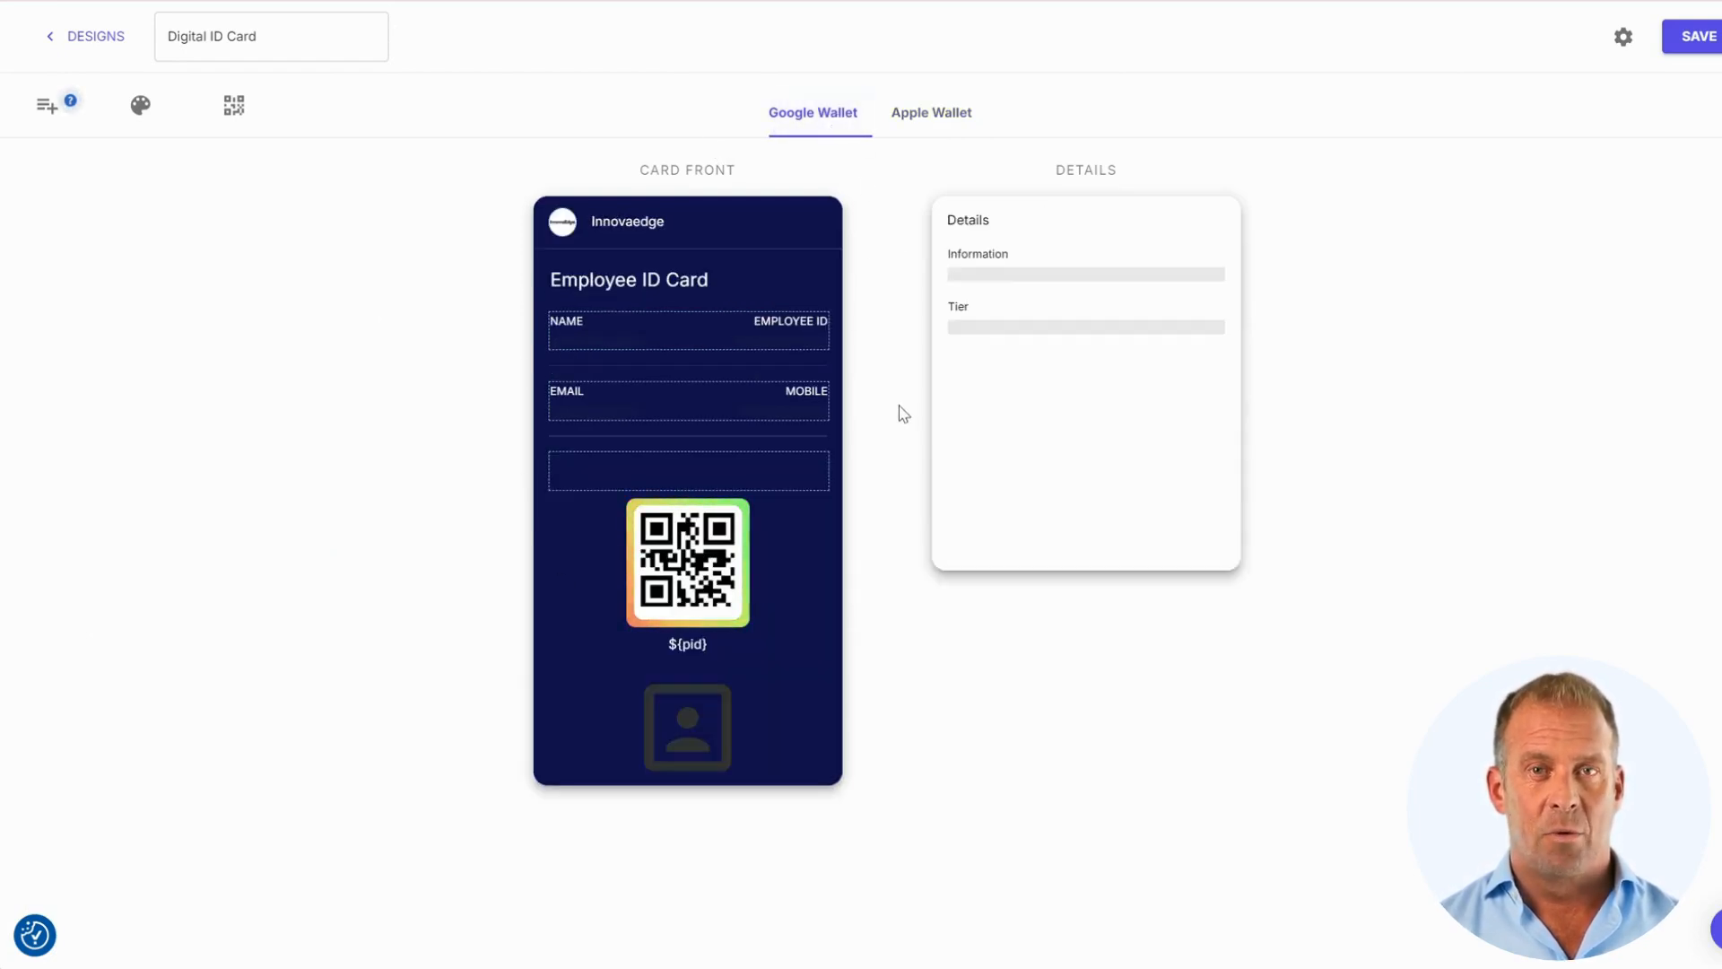
{"action": "left_click", "coordinate": [921, 128]}
{"action": "left_click", "coordinate": [1711, 39]}
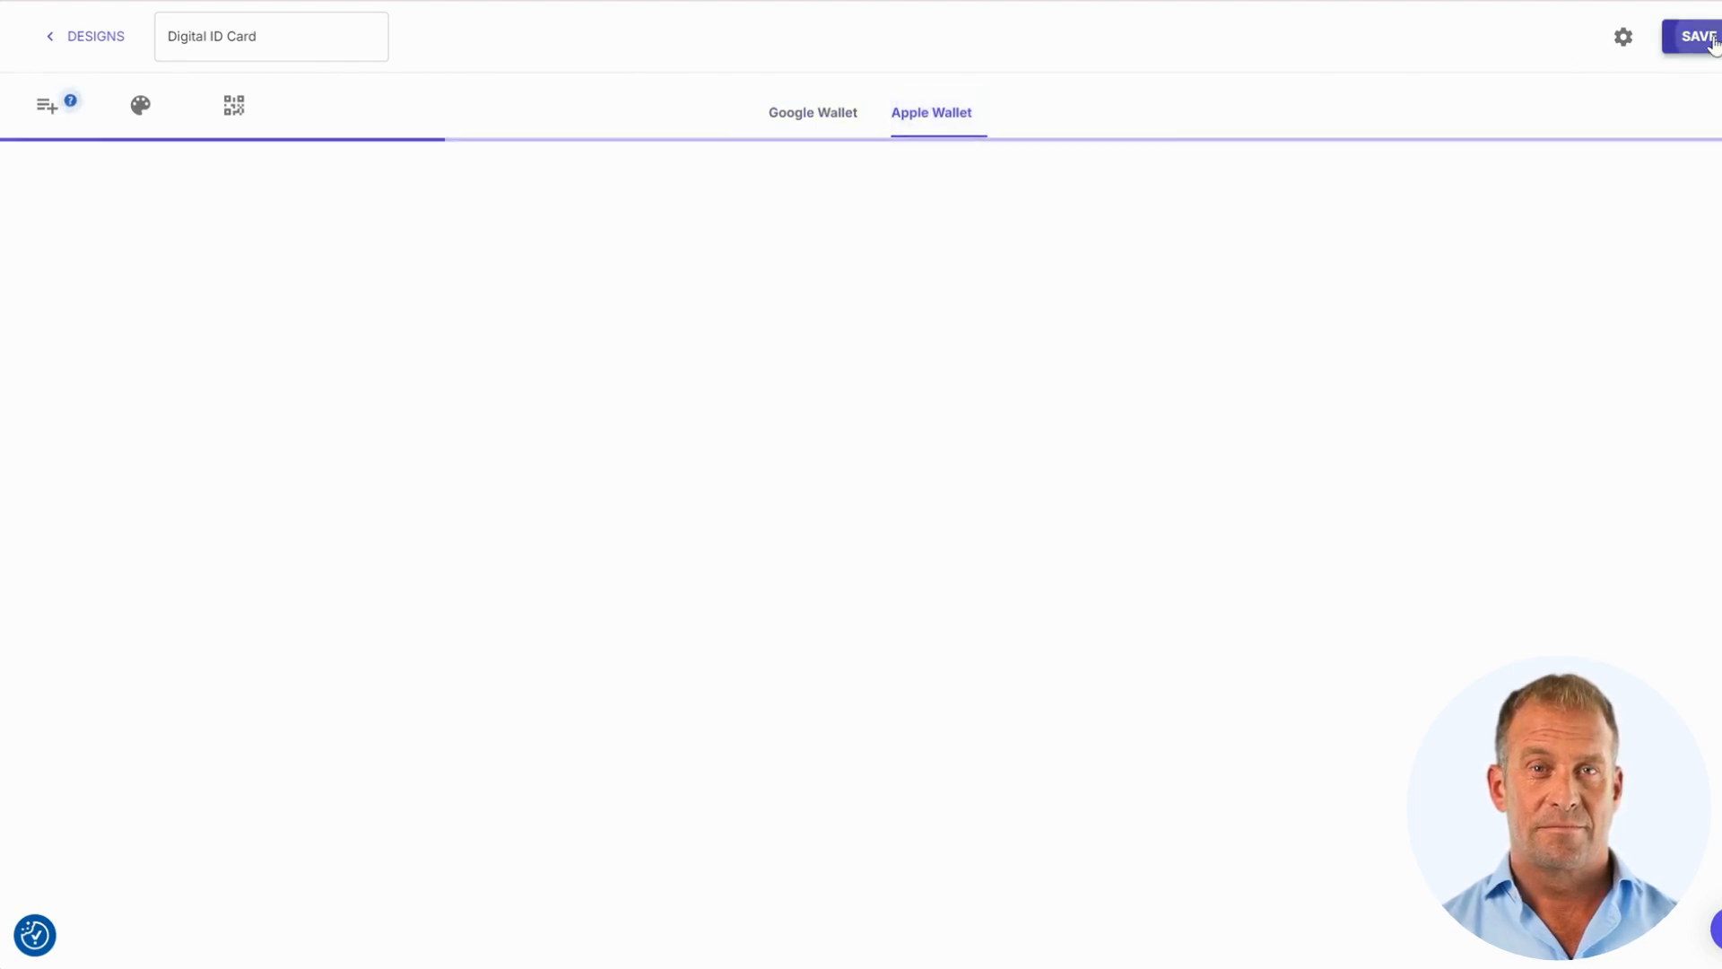
{"action": "left_click", "coordinate": [113, 41]}
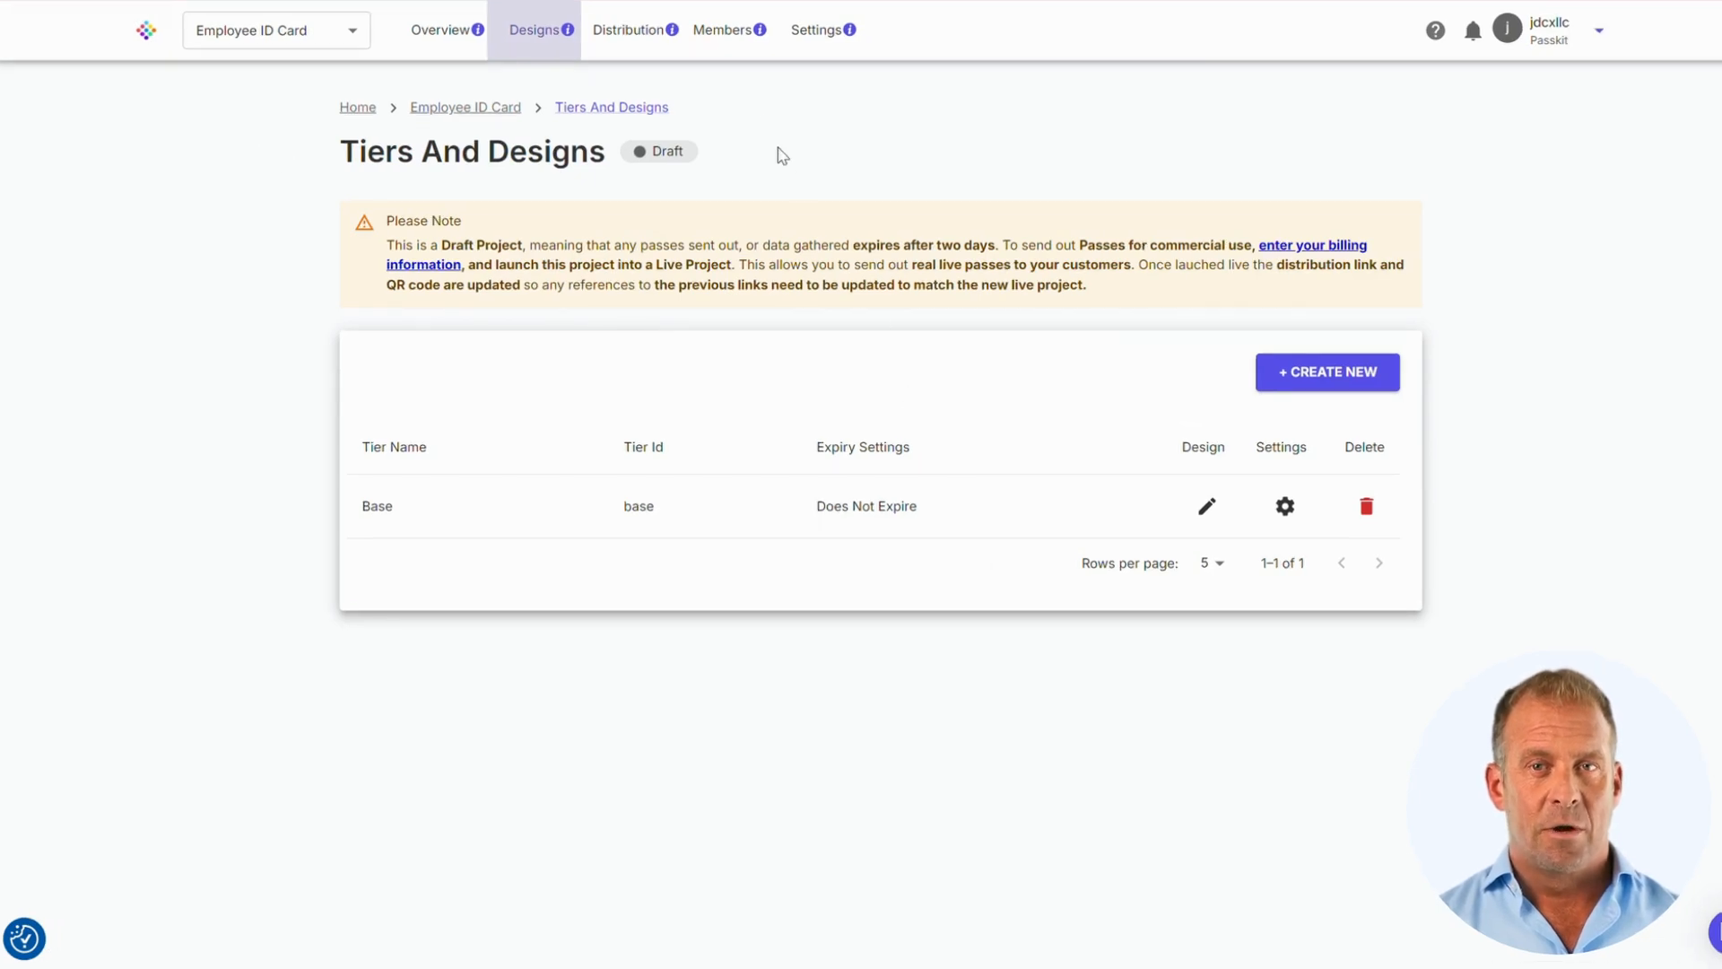
Go to the project's Members page and start adding a new member
{"action": "left_click", "coordinate": [733, 38]}
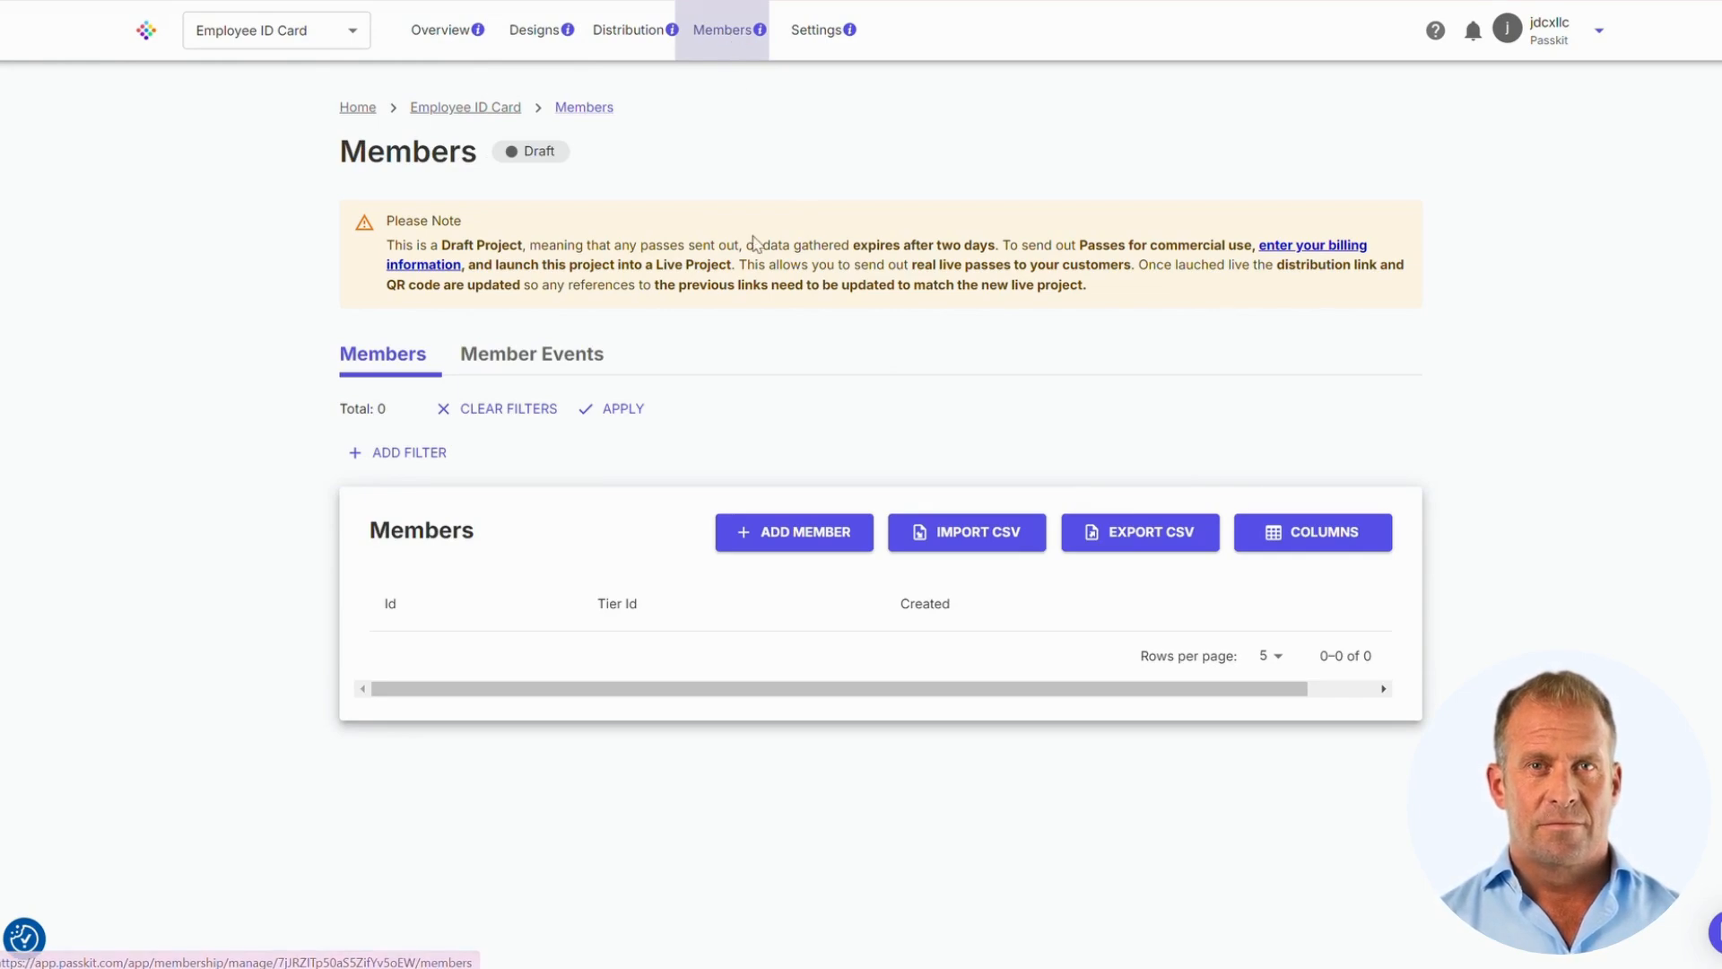
{"action": "left_click", "coordinate": [814, 537]}
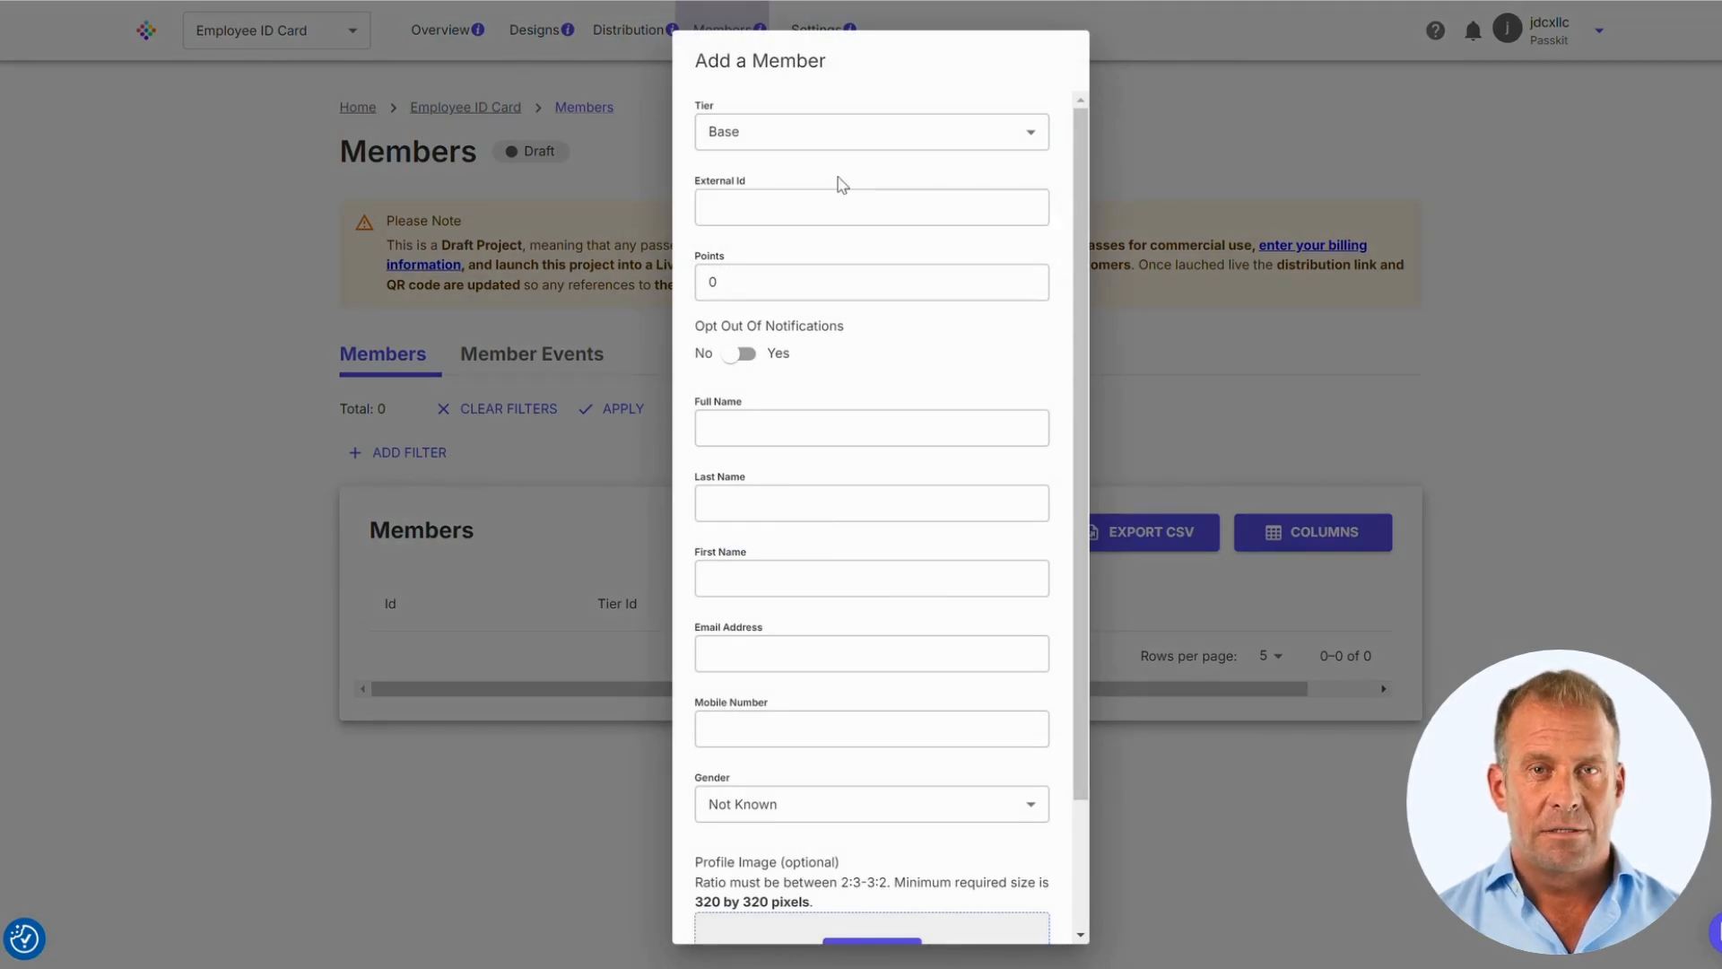
Fill in the member's external ID from the saved autofill suggestion
{"action": "left_click", "coordinate": [802, 219]}
{"action": "left_click", "coordinate": [802, 219]}
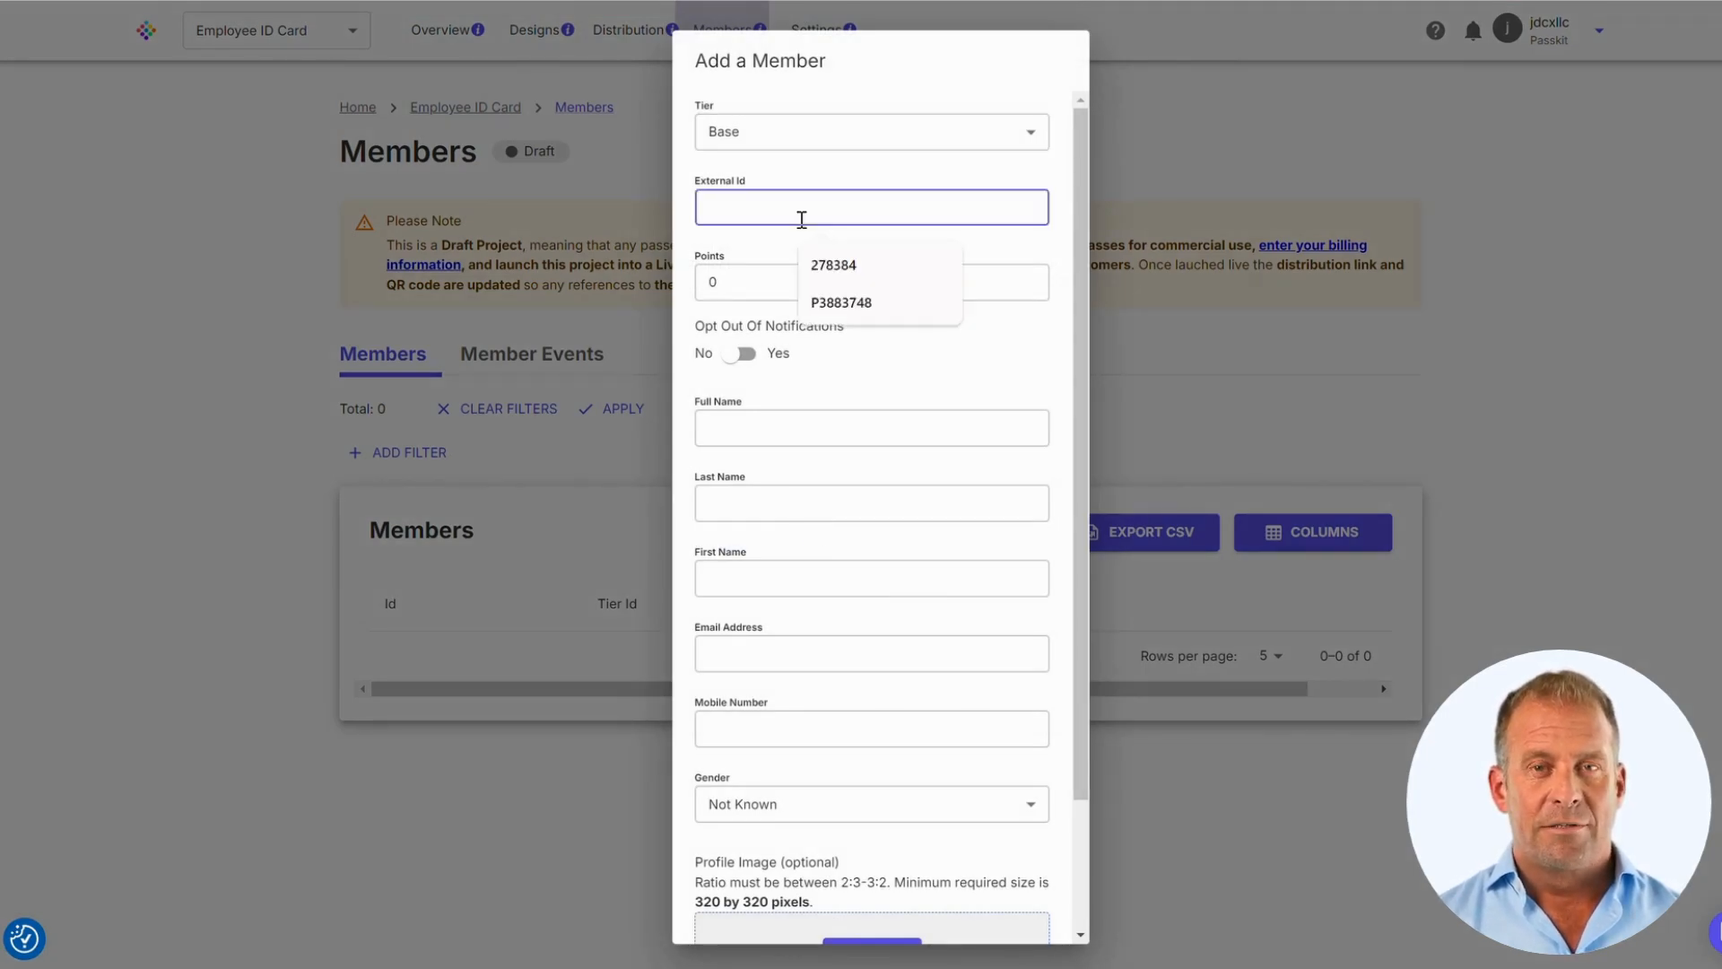
{"action": "key", "text": "Down"}
{"action": "key", "text": "Down"}
{"action": "key", "text": "Return"}
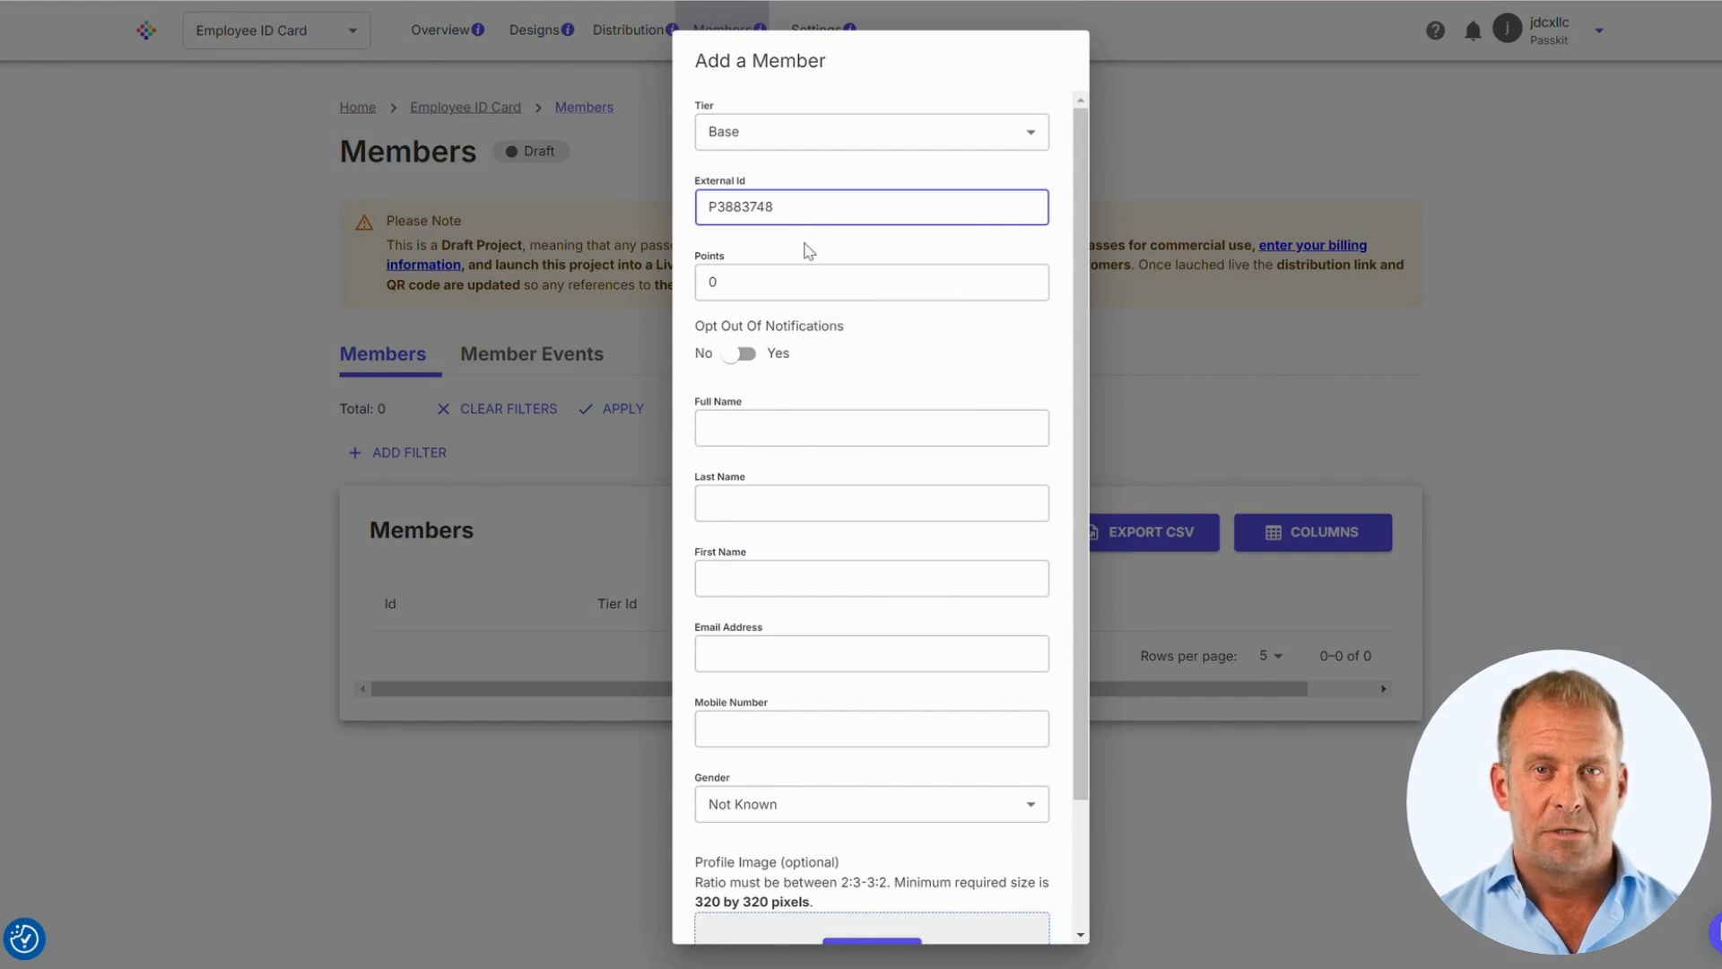
{"action": "left_click", "coordinate": [875, 256]}
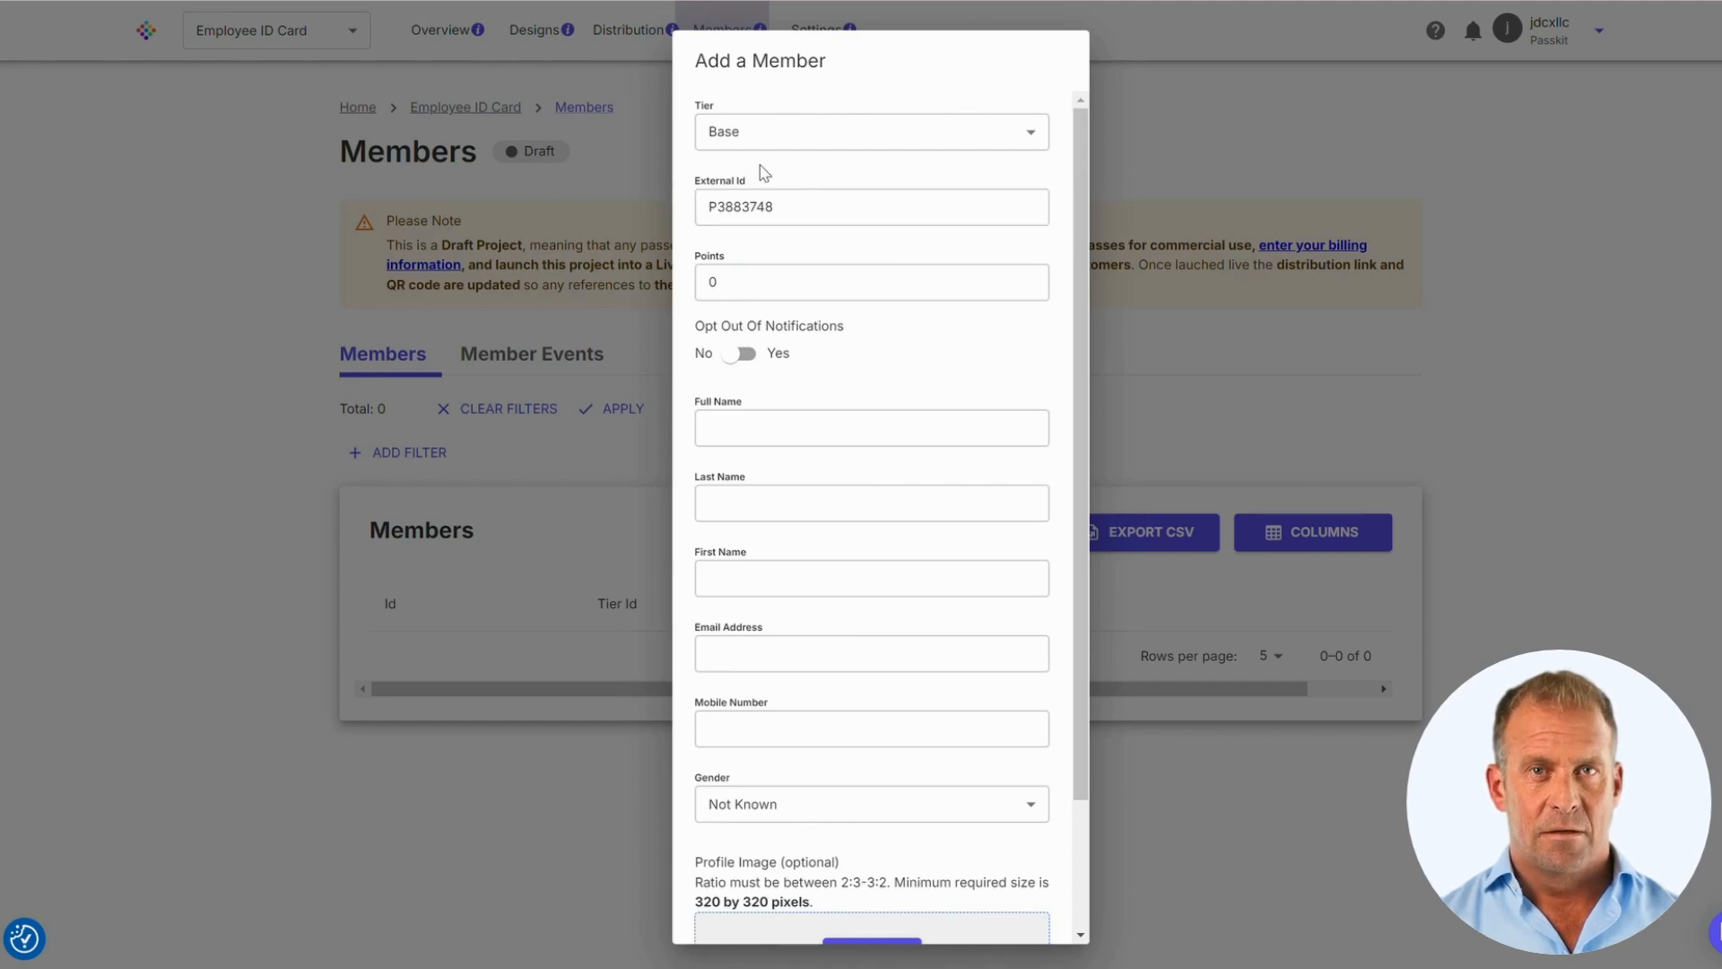
Enter the member's full name, last name and first name
{"action": "left_click", "coordinate": [866, 420]}
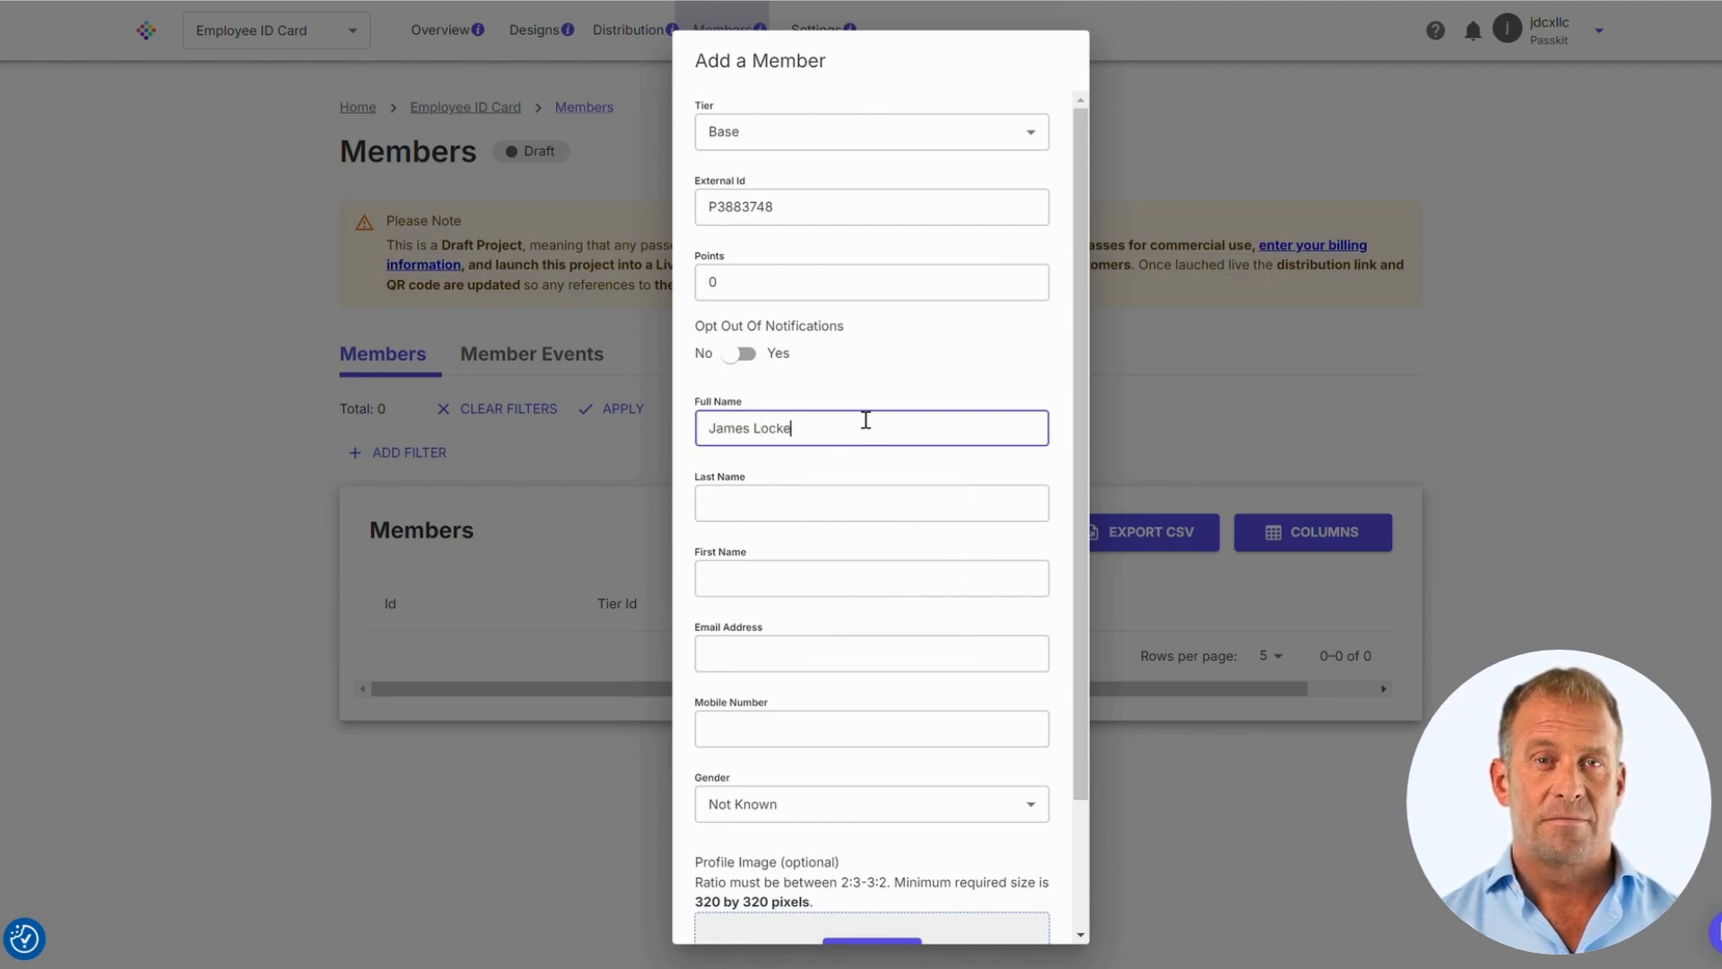
{"action": "left_click", "coordinate": [790, 505]}
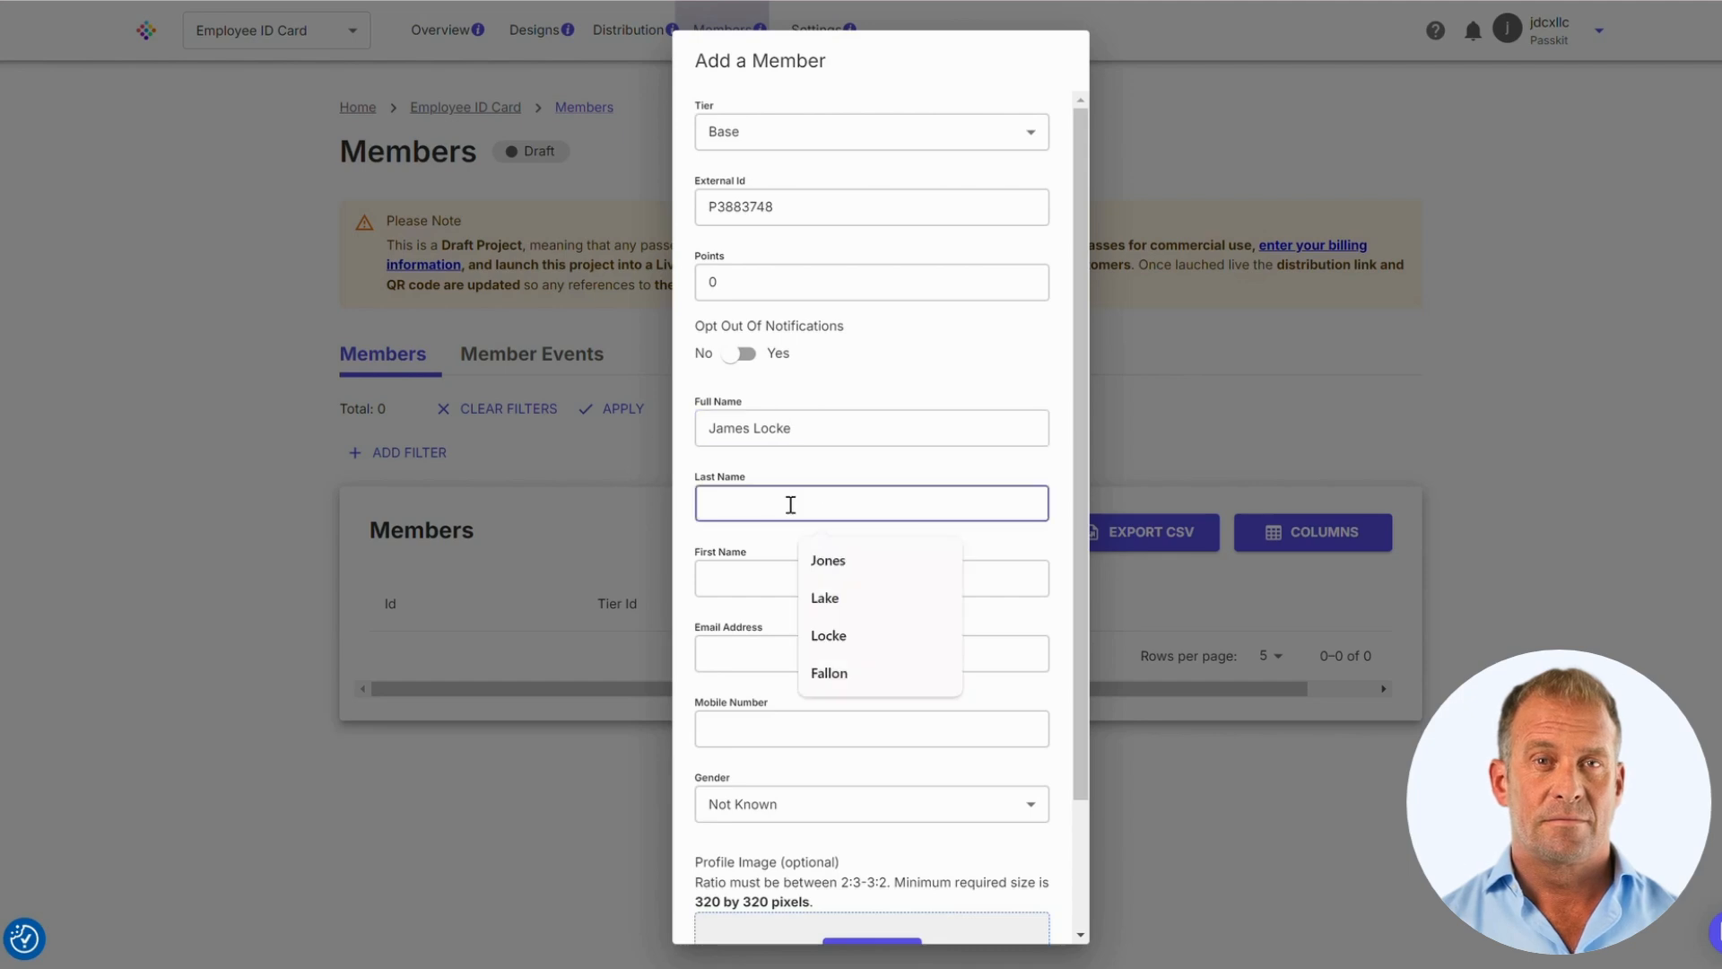
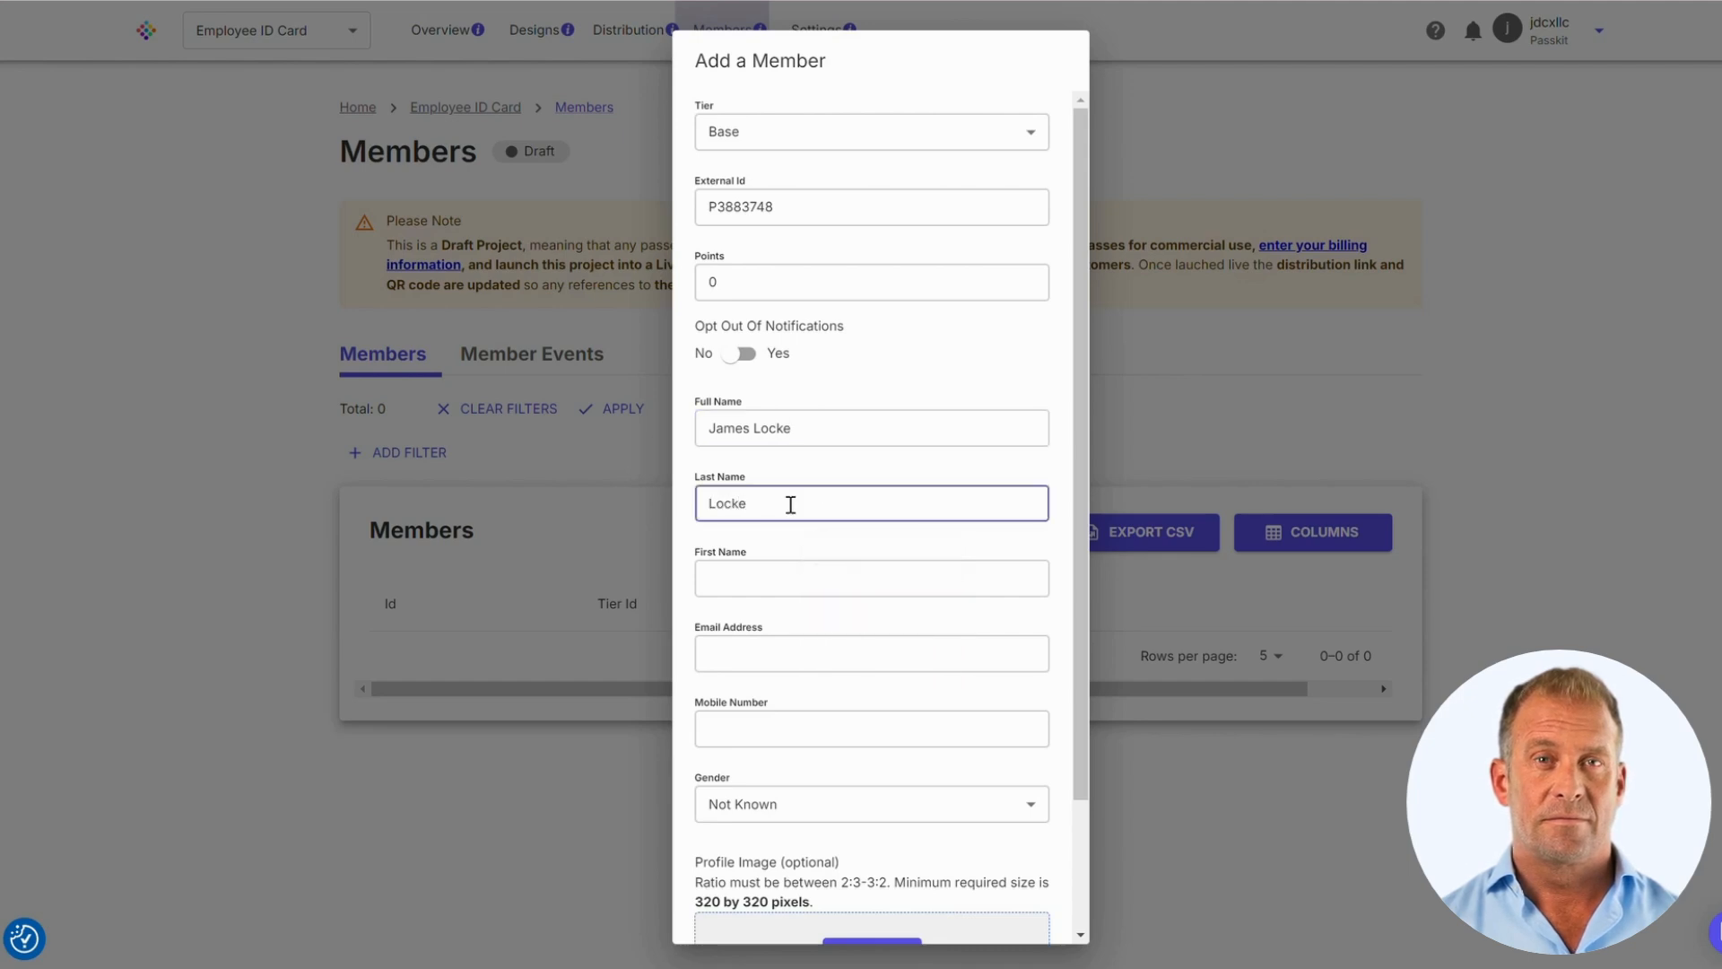
{"action": "left_click", "coordinate": [773, 580]}
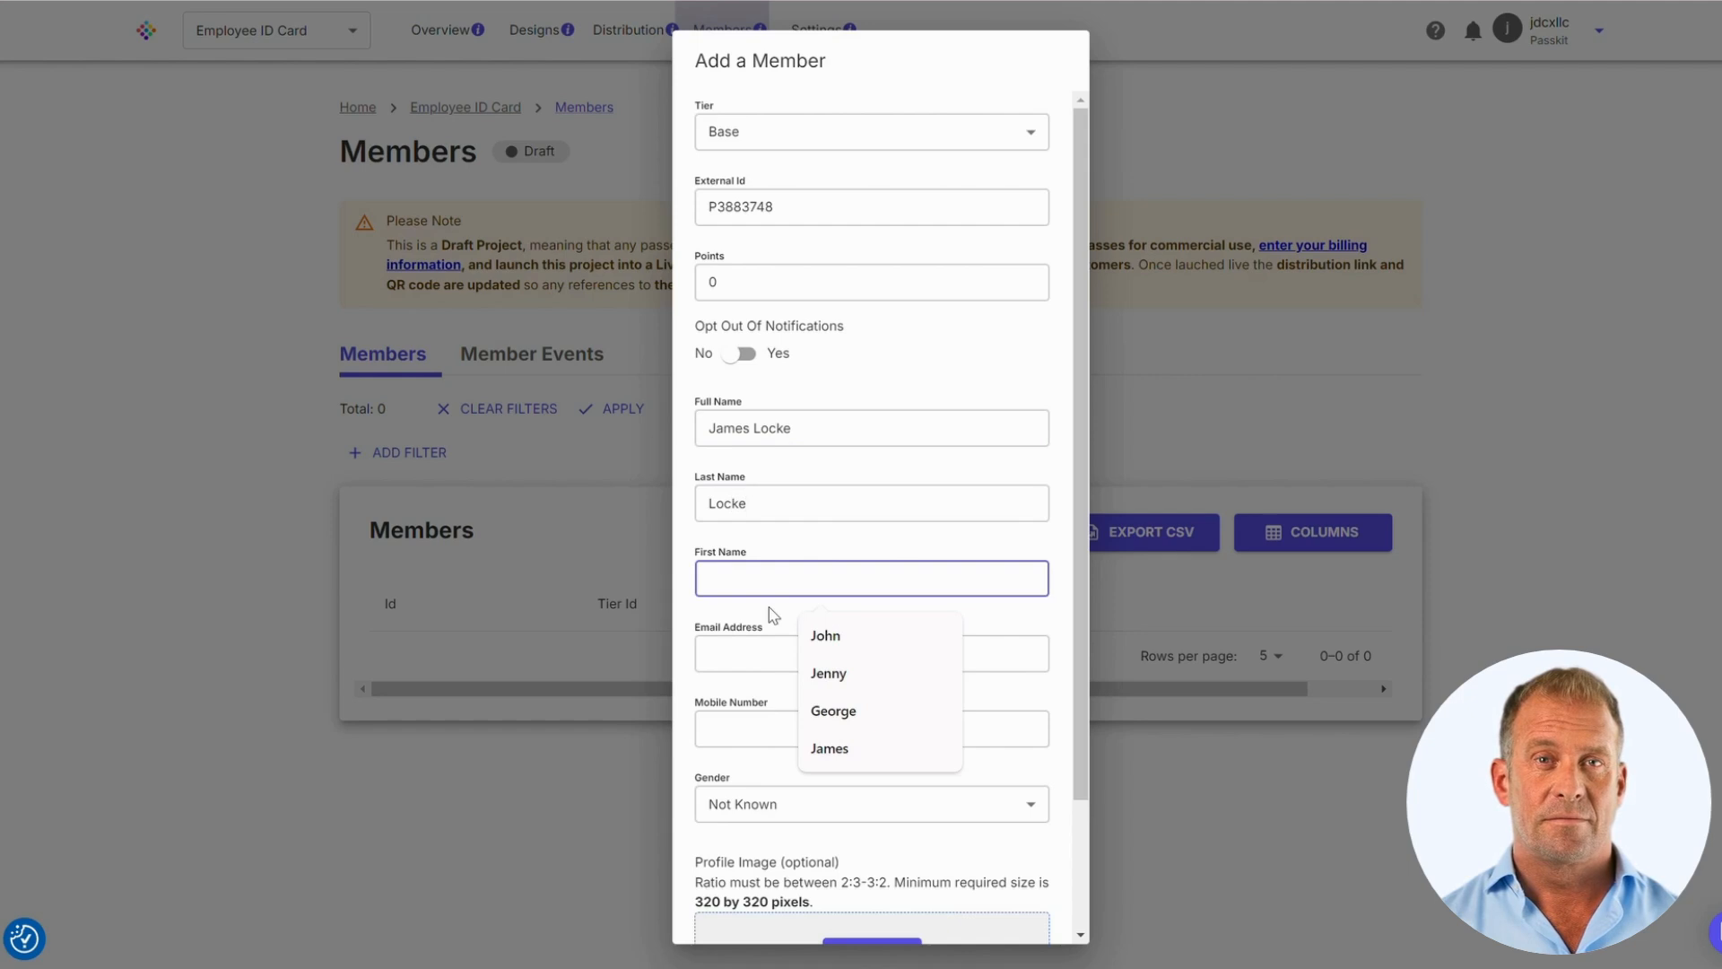
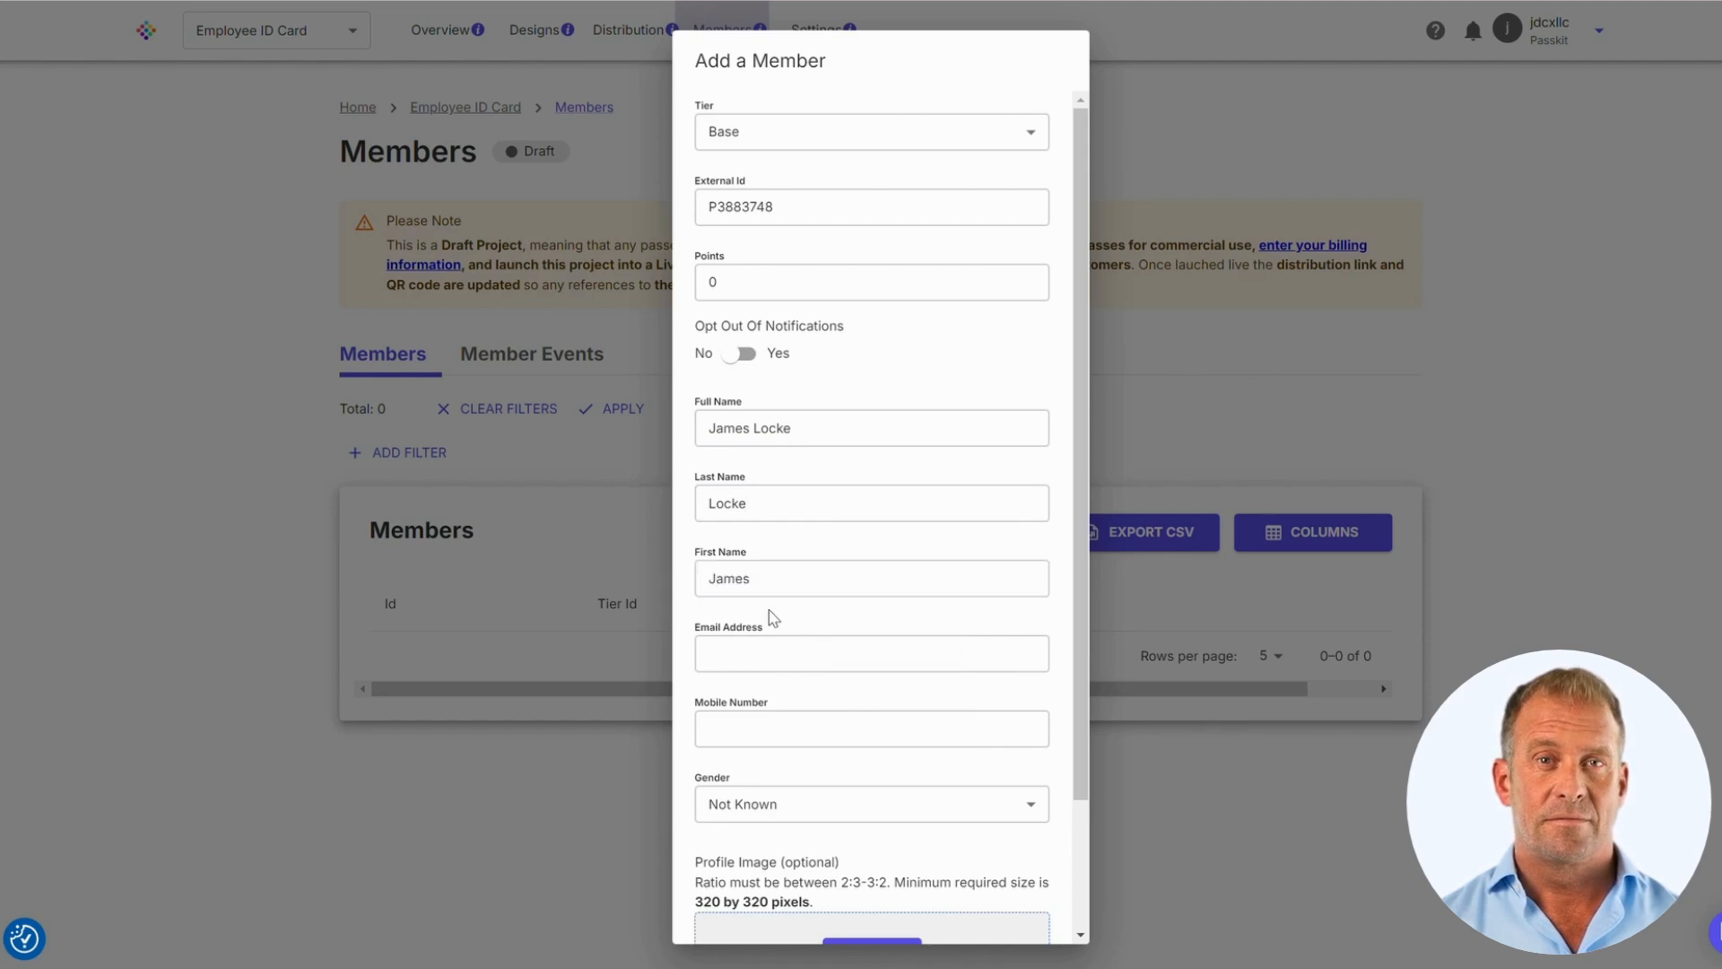
Autofill the member's e-mail address and mobile number, and set gender to Male
{"action": "left_click", "coordinate": [759, 653]}
{"action": "type", "text": "james"}
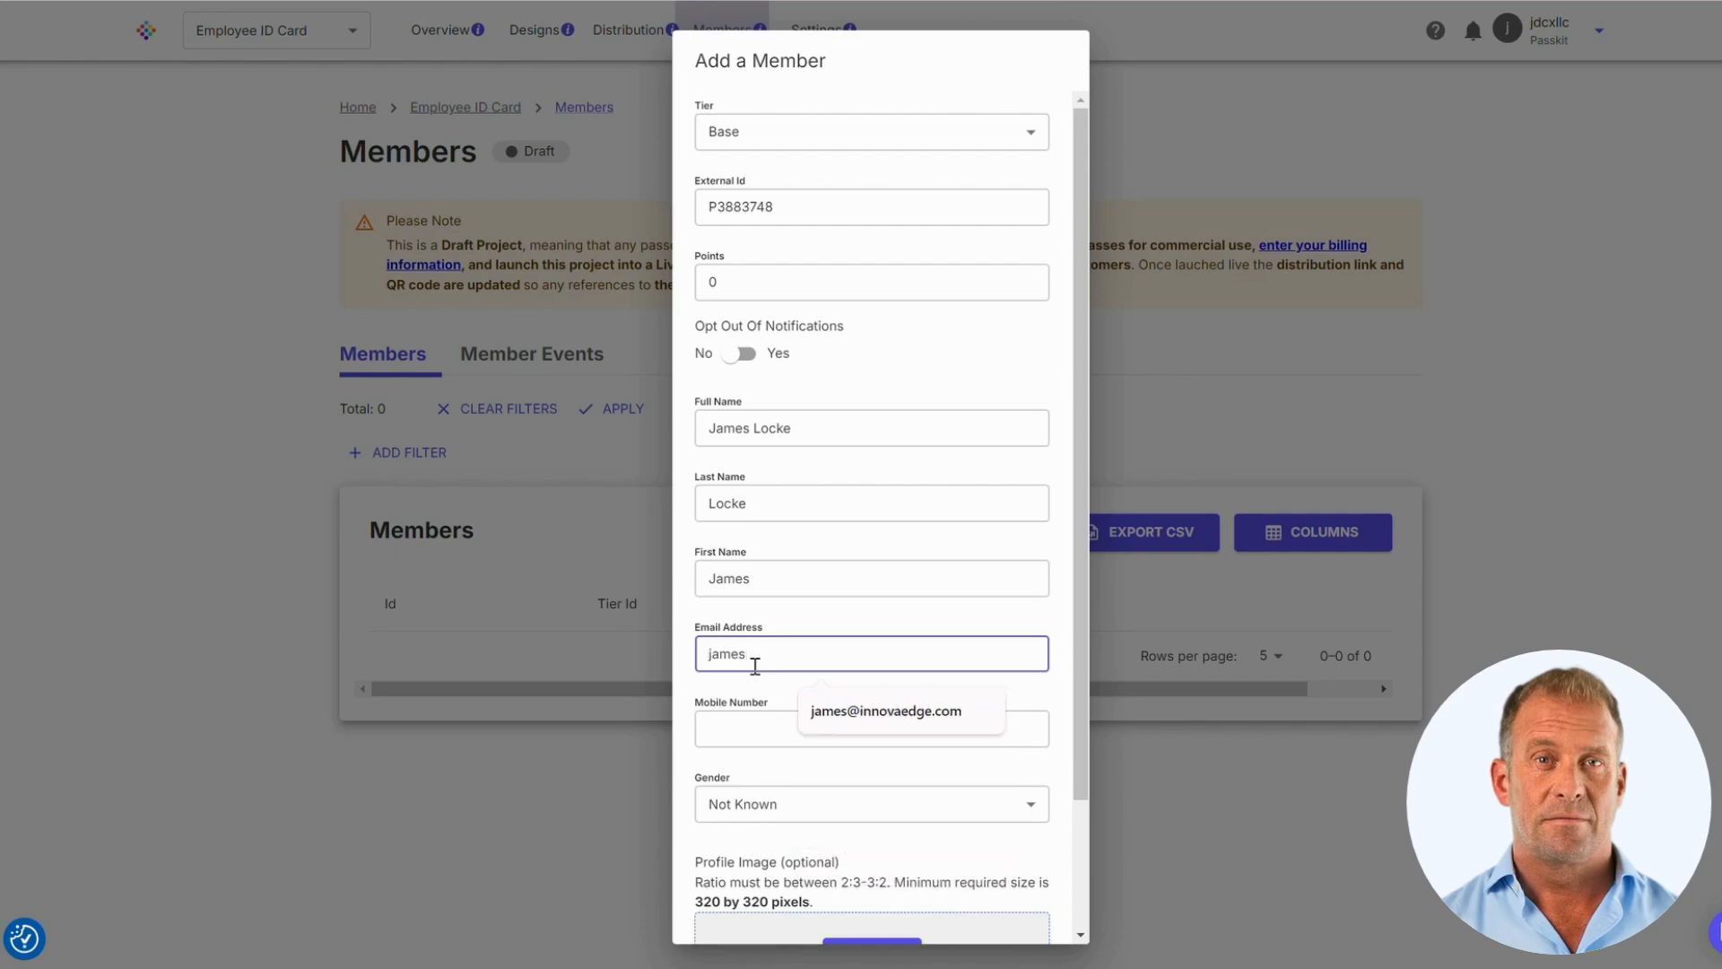
{"action": "left_click", "coordinate": [808, 723]}
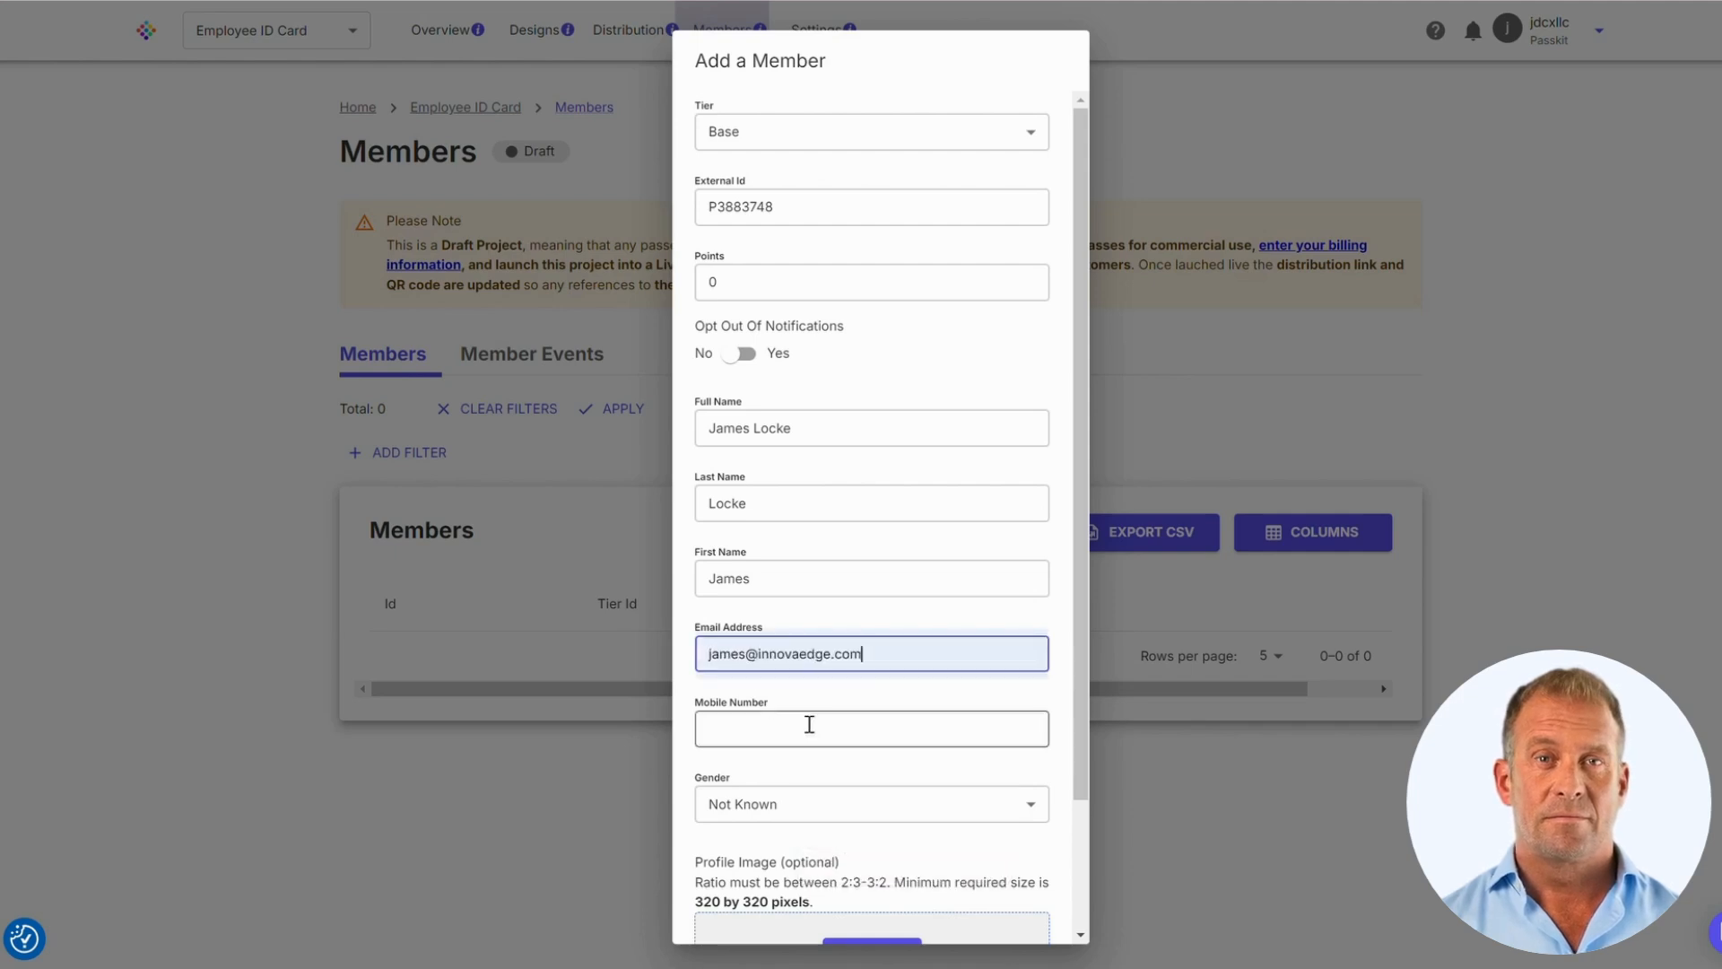
{"action": "scroll", "coordinate": [934, 700], "scroll_direction": "down", "scroll_amount": 2}
{"action": "left_click", "coordinate": [879, 579]}
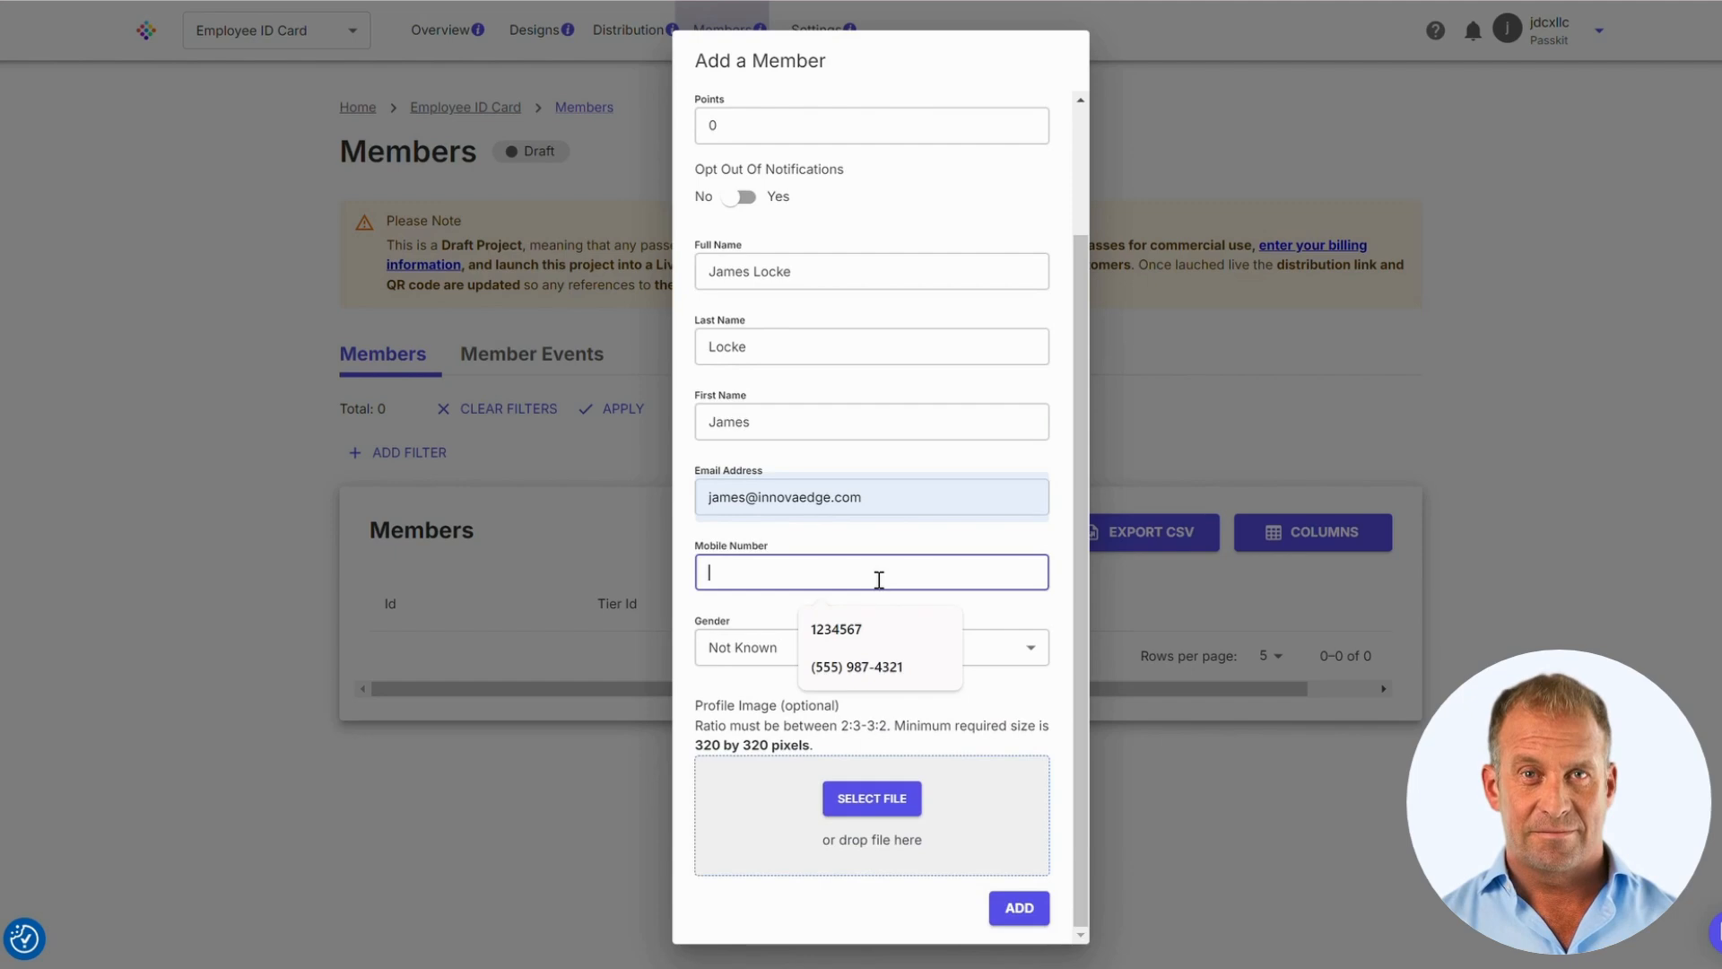
{"action": "left_click", "coordinate": [893, 667]}
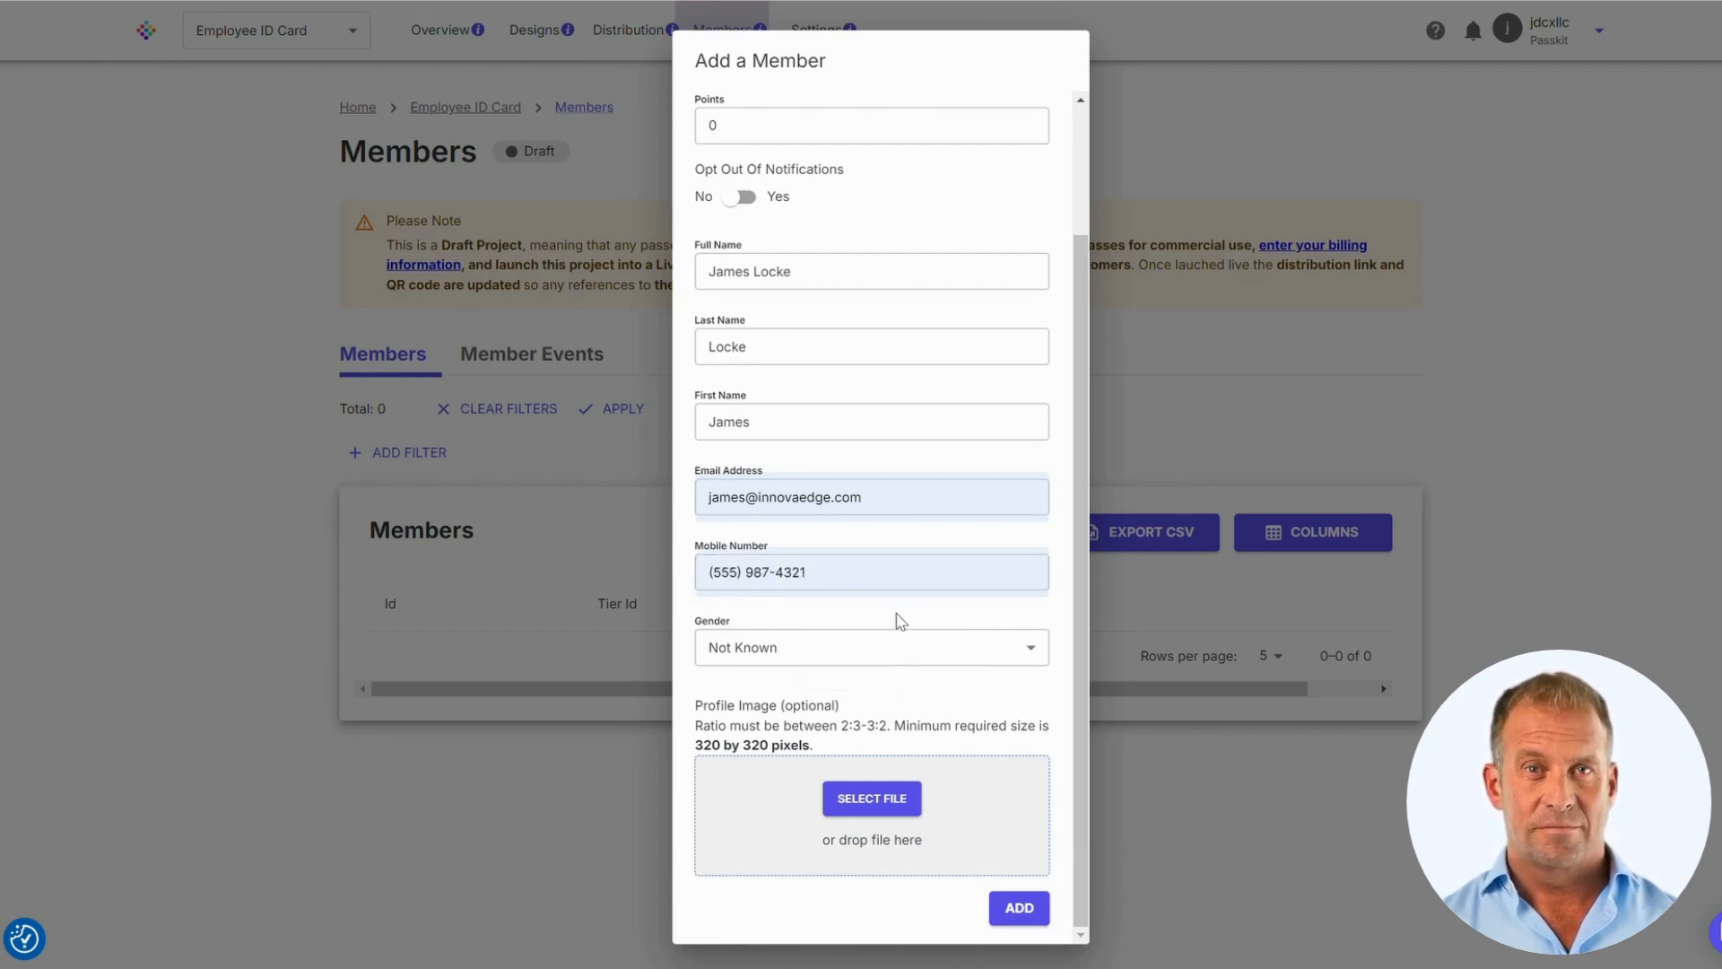
{"action": "left_click", "coordinate": [885, 647]}
{"action": "left_click", "coordinate": [867, 690]}
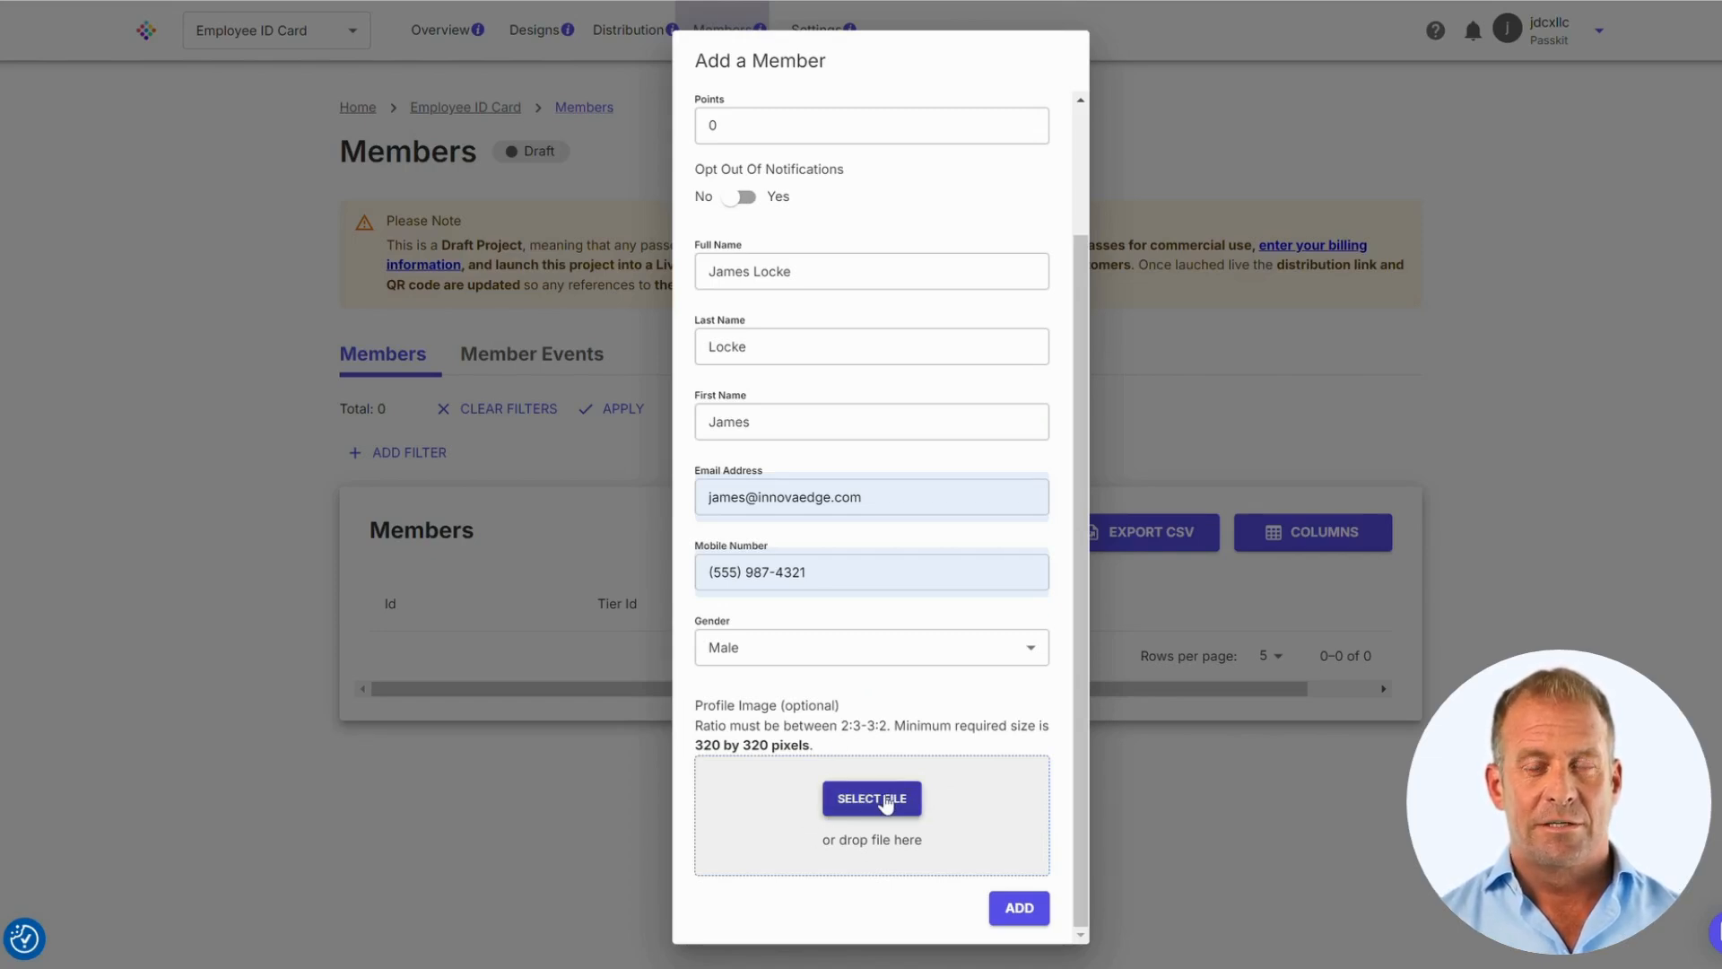
Upload a profile photo, zoom it fully out, align it in the crop frame, and add the member
{"action": "left_click", "coordinate": [895, 799]}
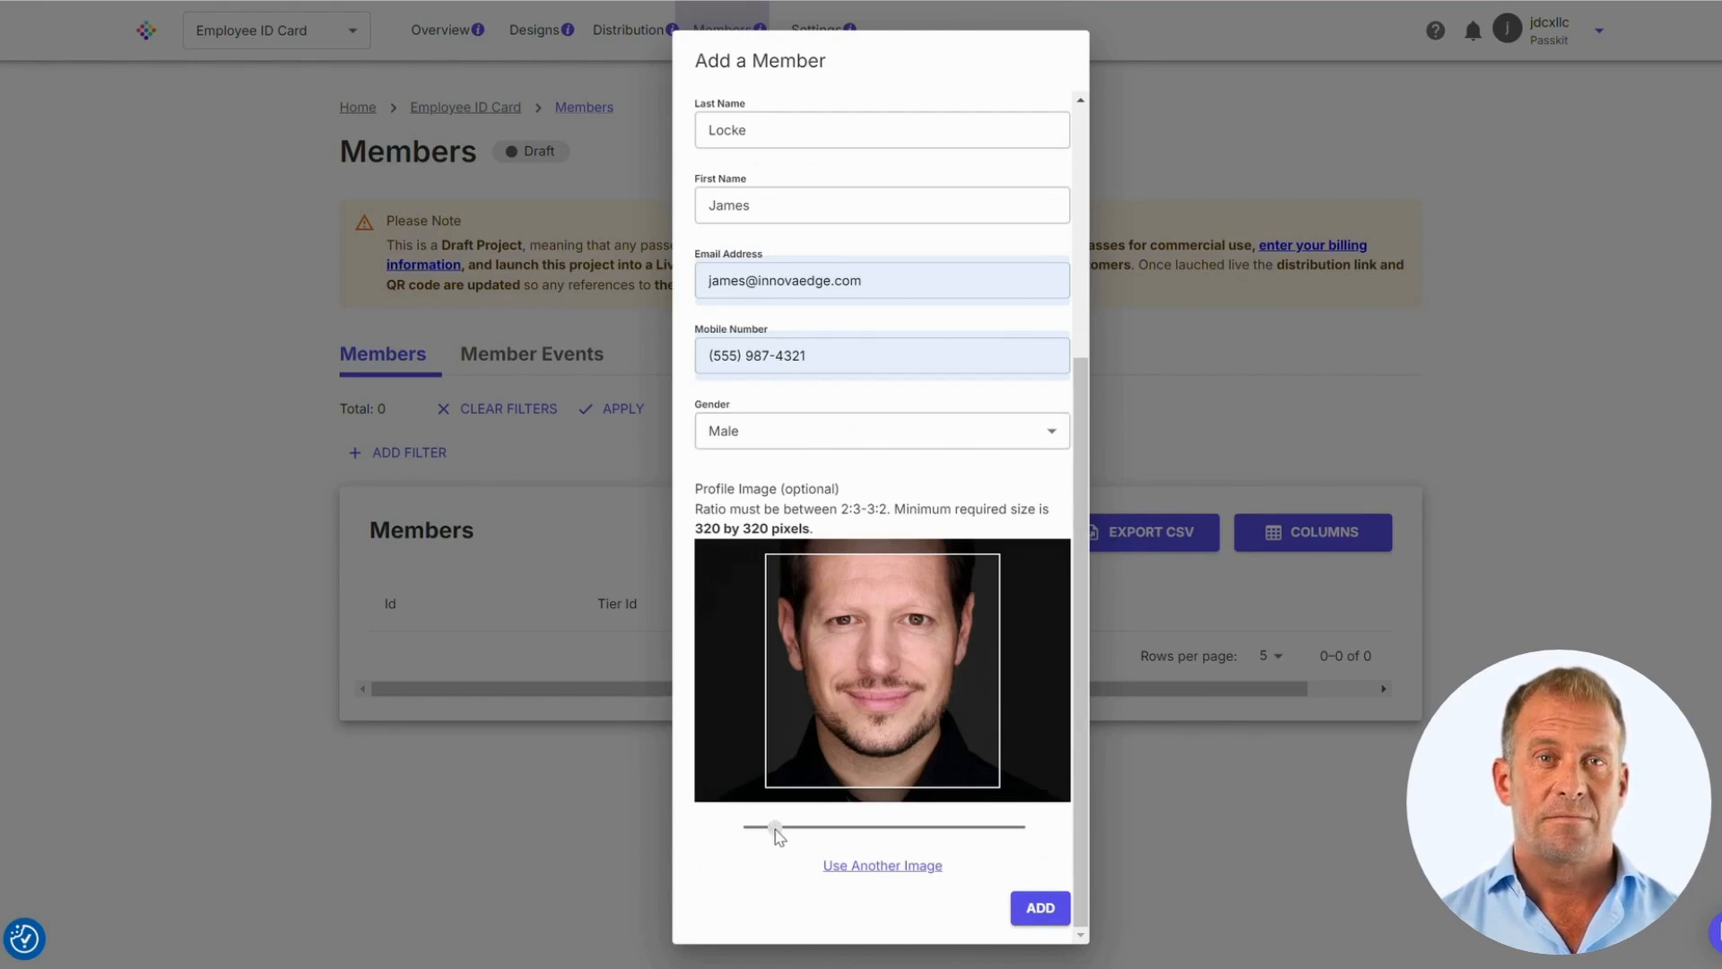
{"action": "left_click_drag", "start_coordinate": [776, 831], "coordinate": [754, 829]}
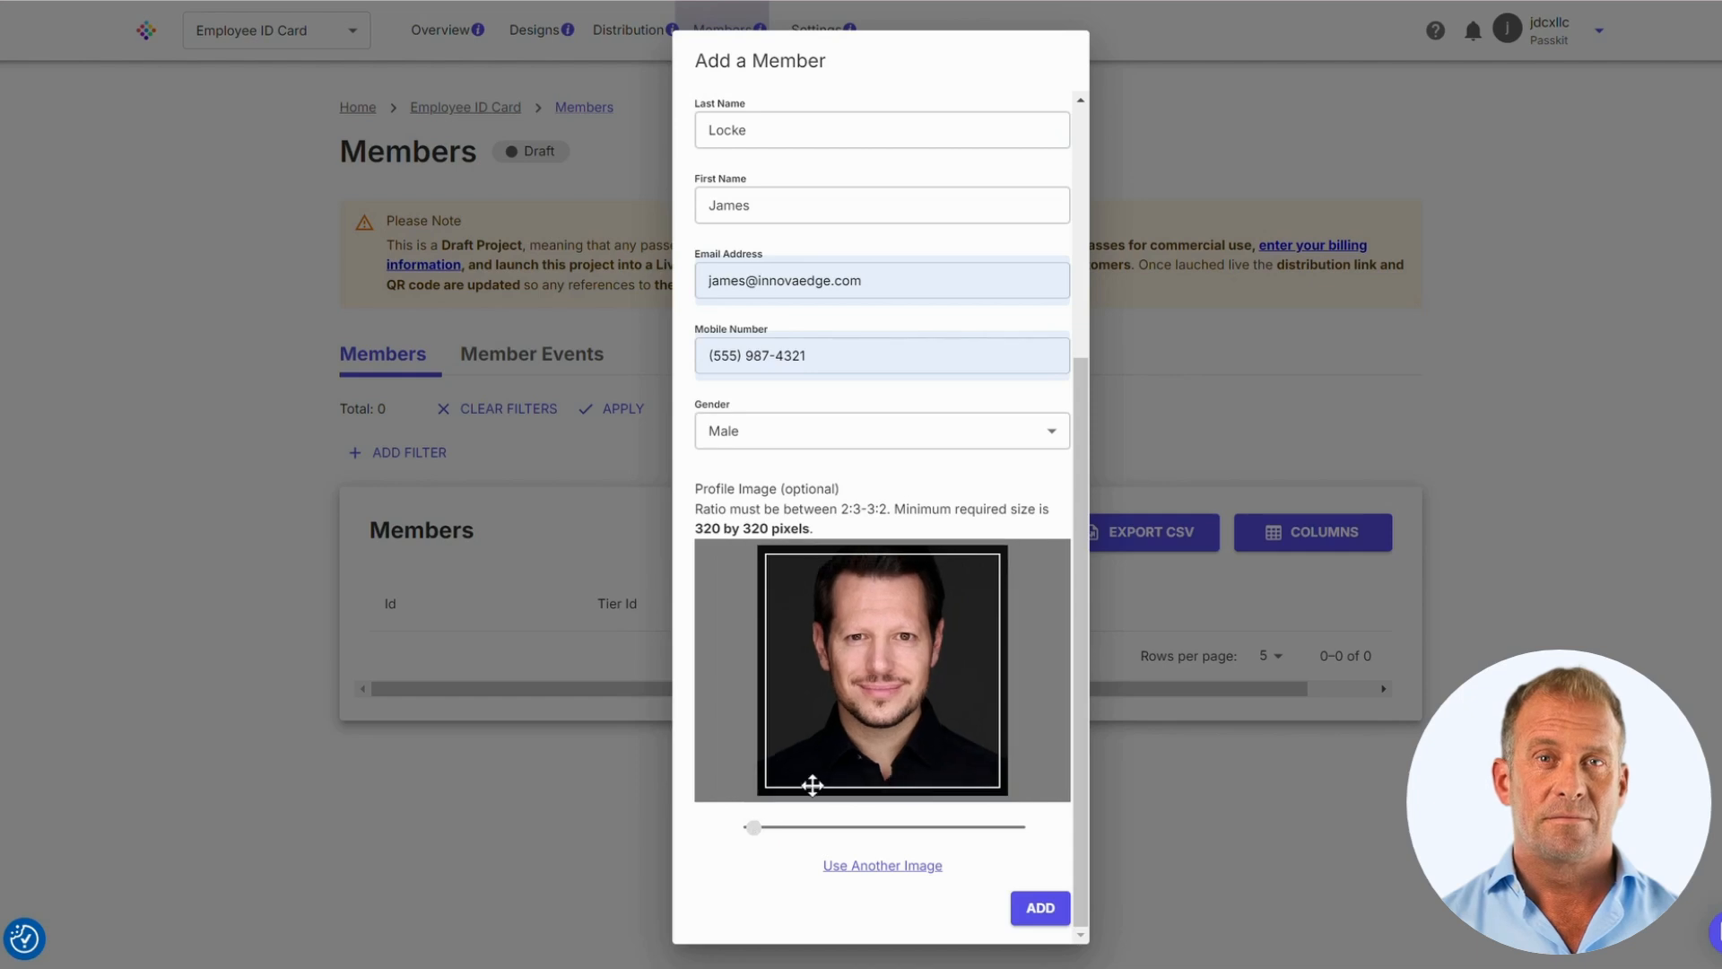
{"action": "left_click_drag", "start_coordinate": [862, 717], "coordinate": [864, 756]}
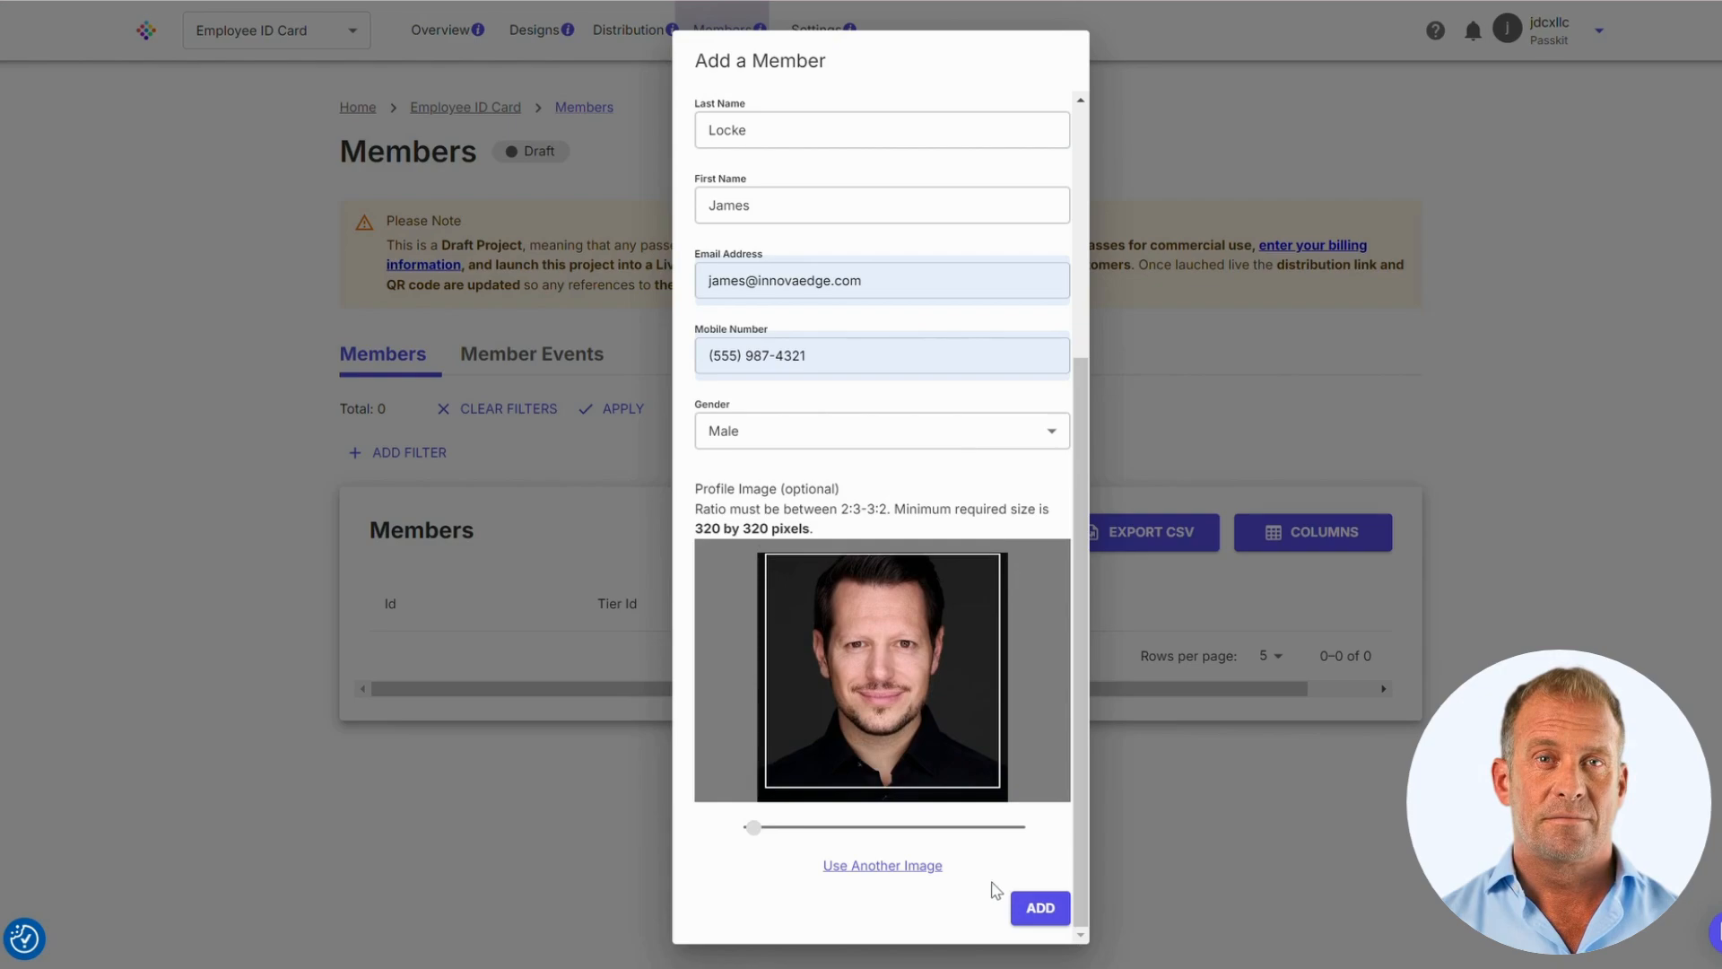
{"action": "left_click", "coordinate": [1041, 910]}
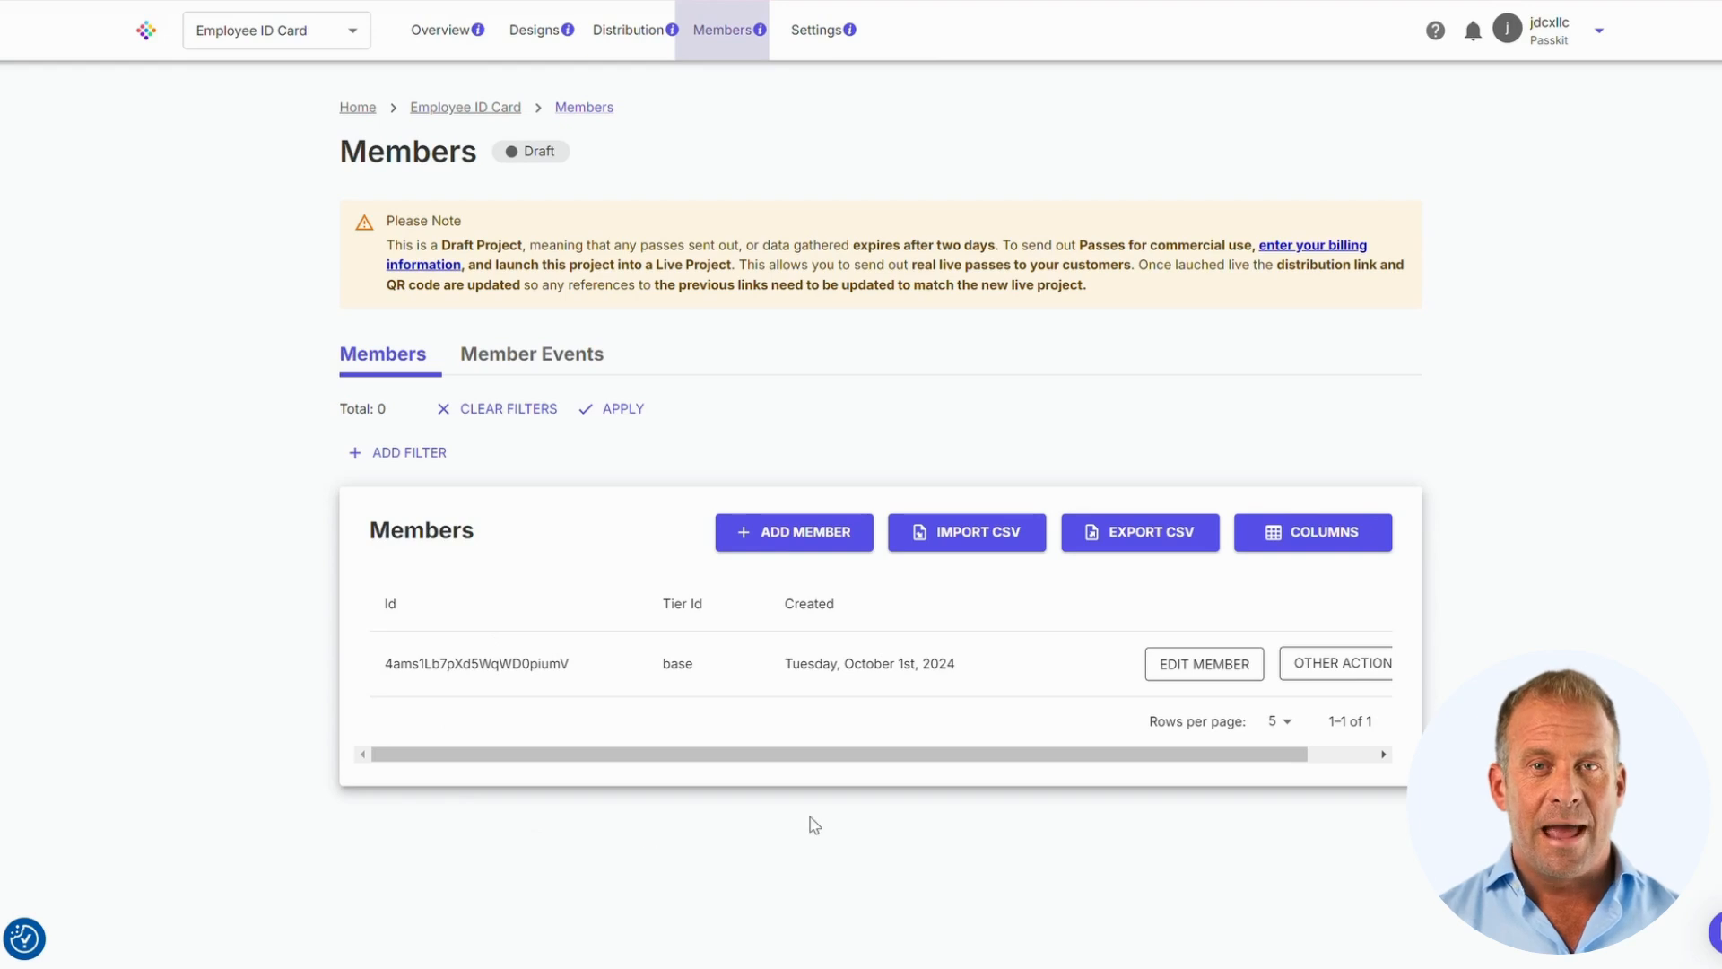
Open the new member's Pass URL from the row's Other Actions menu
{"action": "left_click", "coordinate": [1357, 669]}
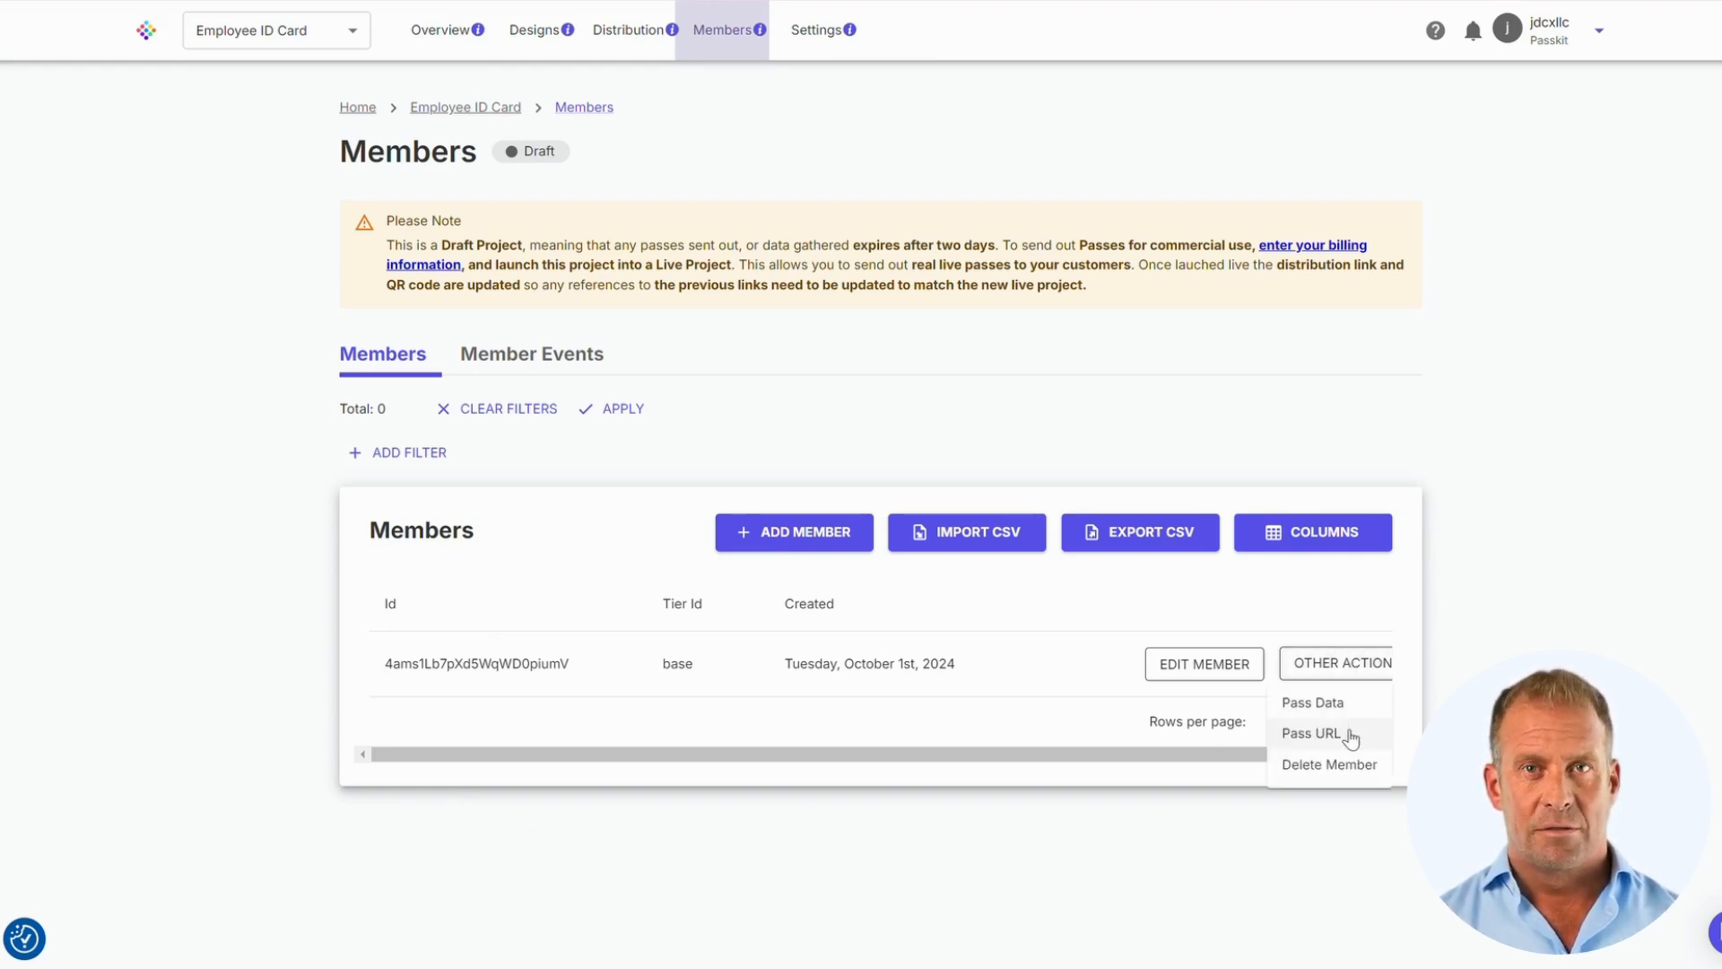
{"action": "left_click", "coordinate": [1351, 736]}
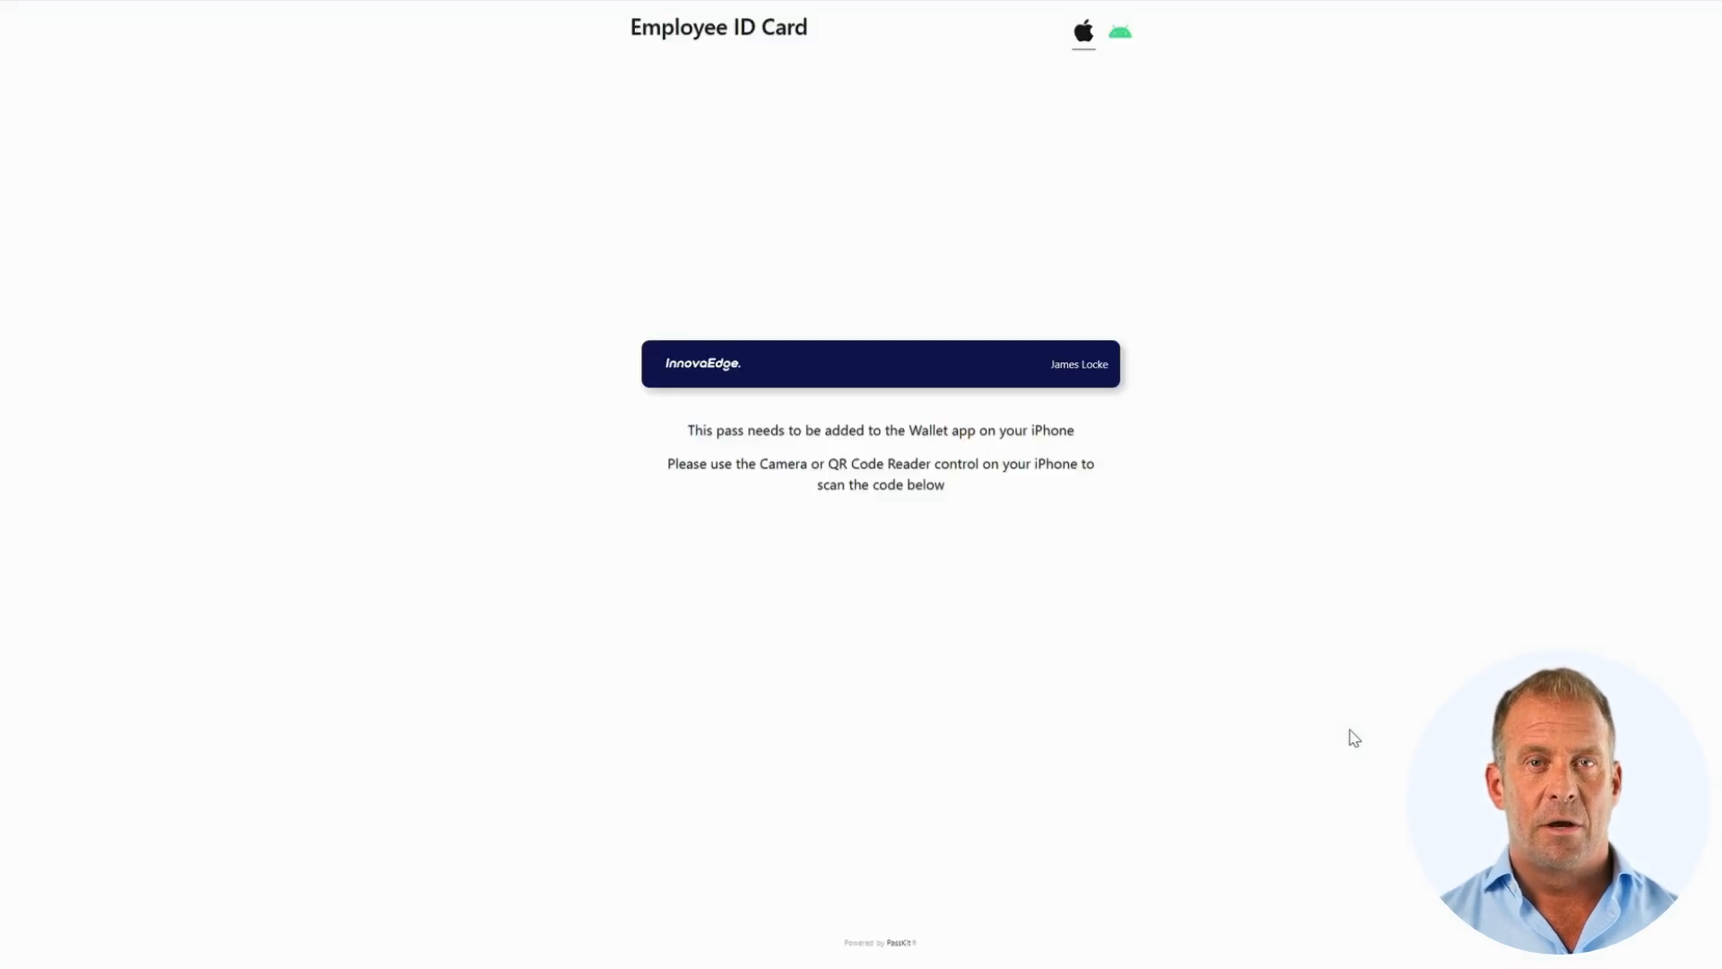